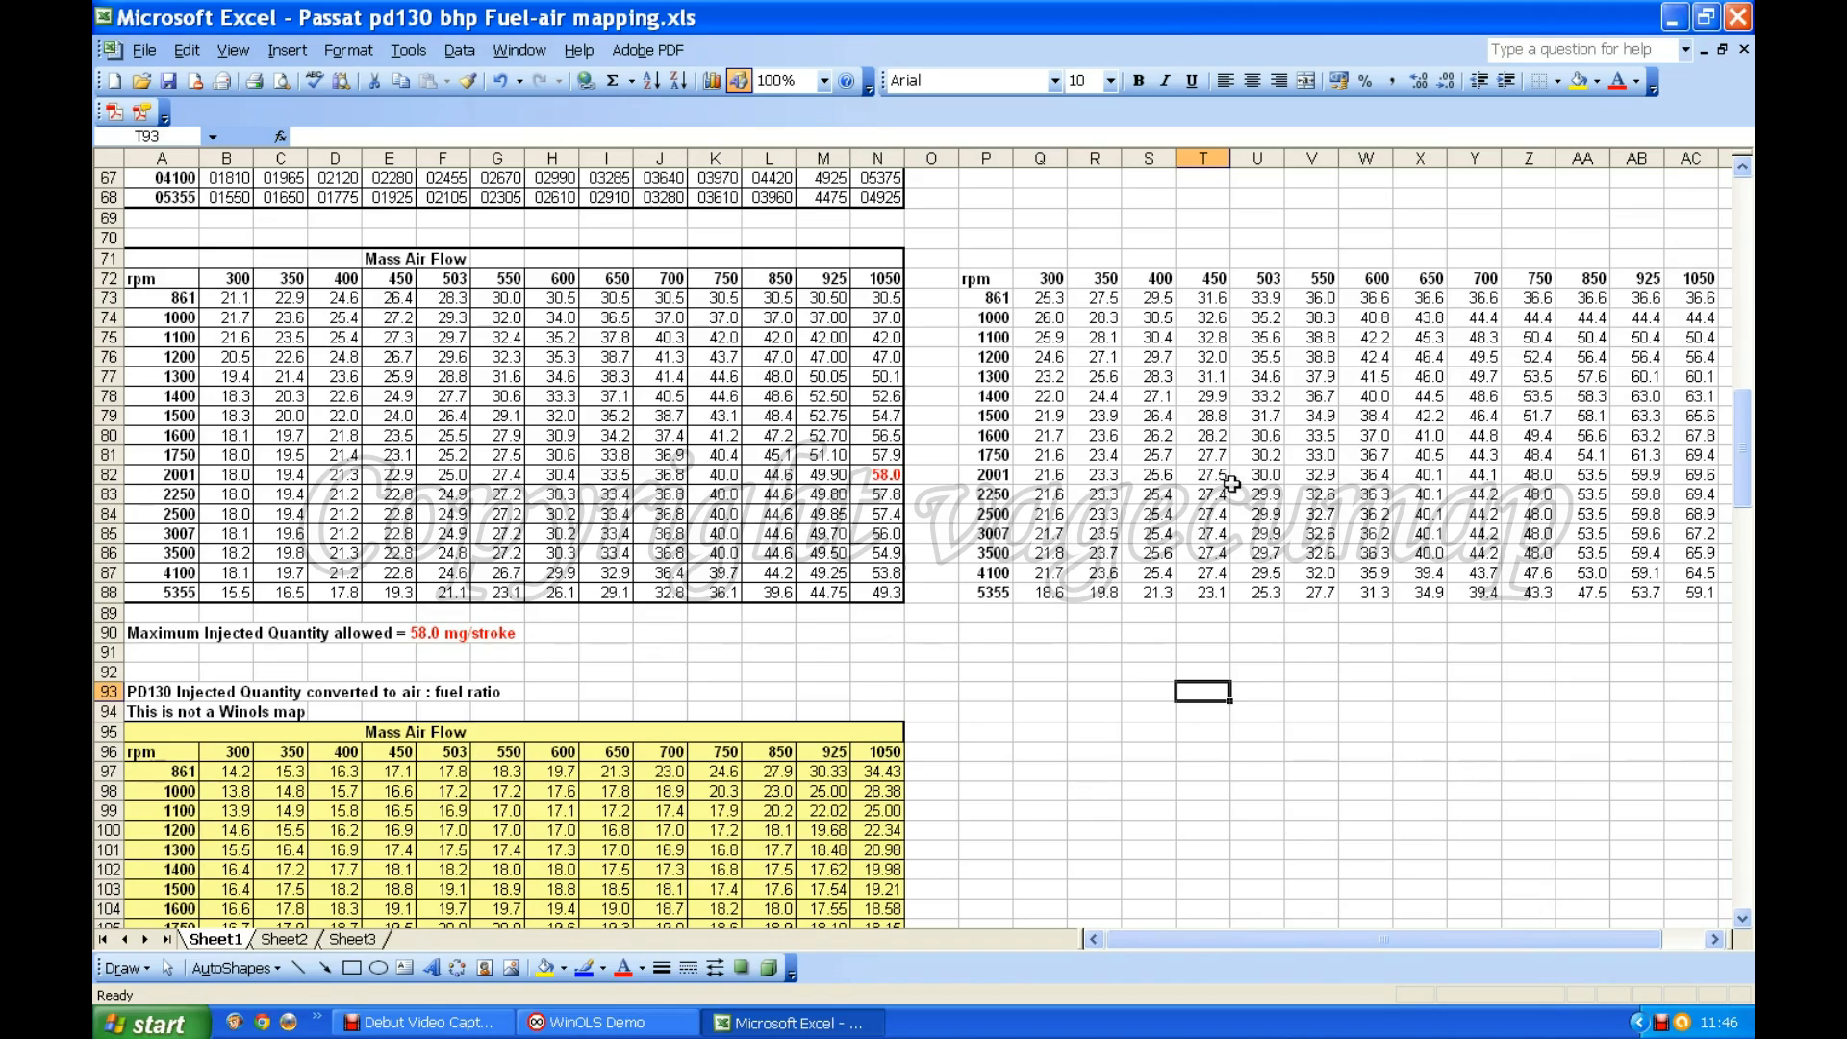
Step: Enter 18.1 in cell P107, beside the PD130 air : fuel ratio table
{"action": "scroll", "coordinate": [1232, 481], "scroll_direction": "down", "scroll_amount": 4}
{"action": "scroll", "coordinate": [1232, 483], "scroll_direction": "down", "scroll_amount": 2}
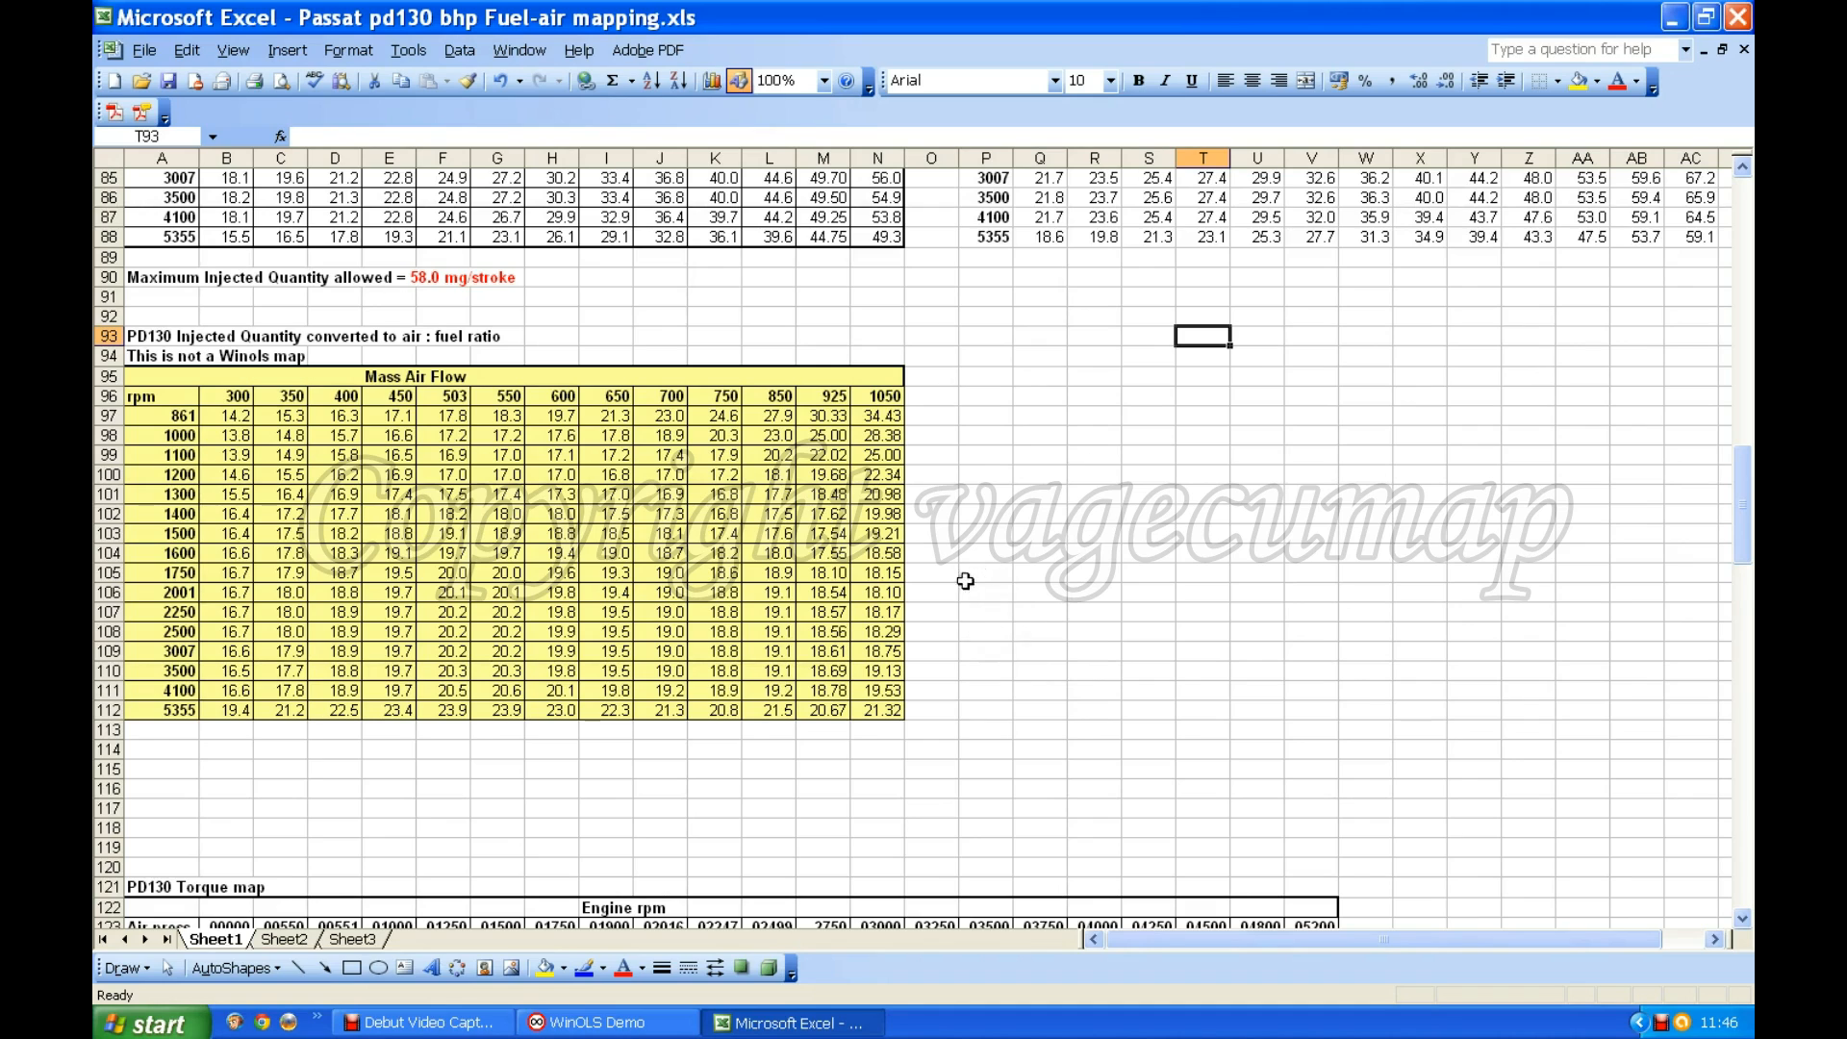
{"action": "left_click", "coordinate": [973, 612]}
{"action": "type", "text": "18.1"}
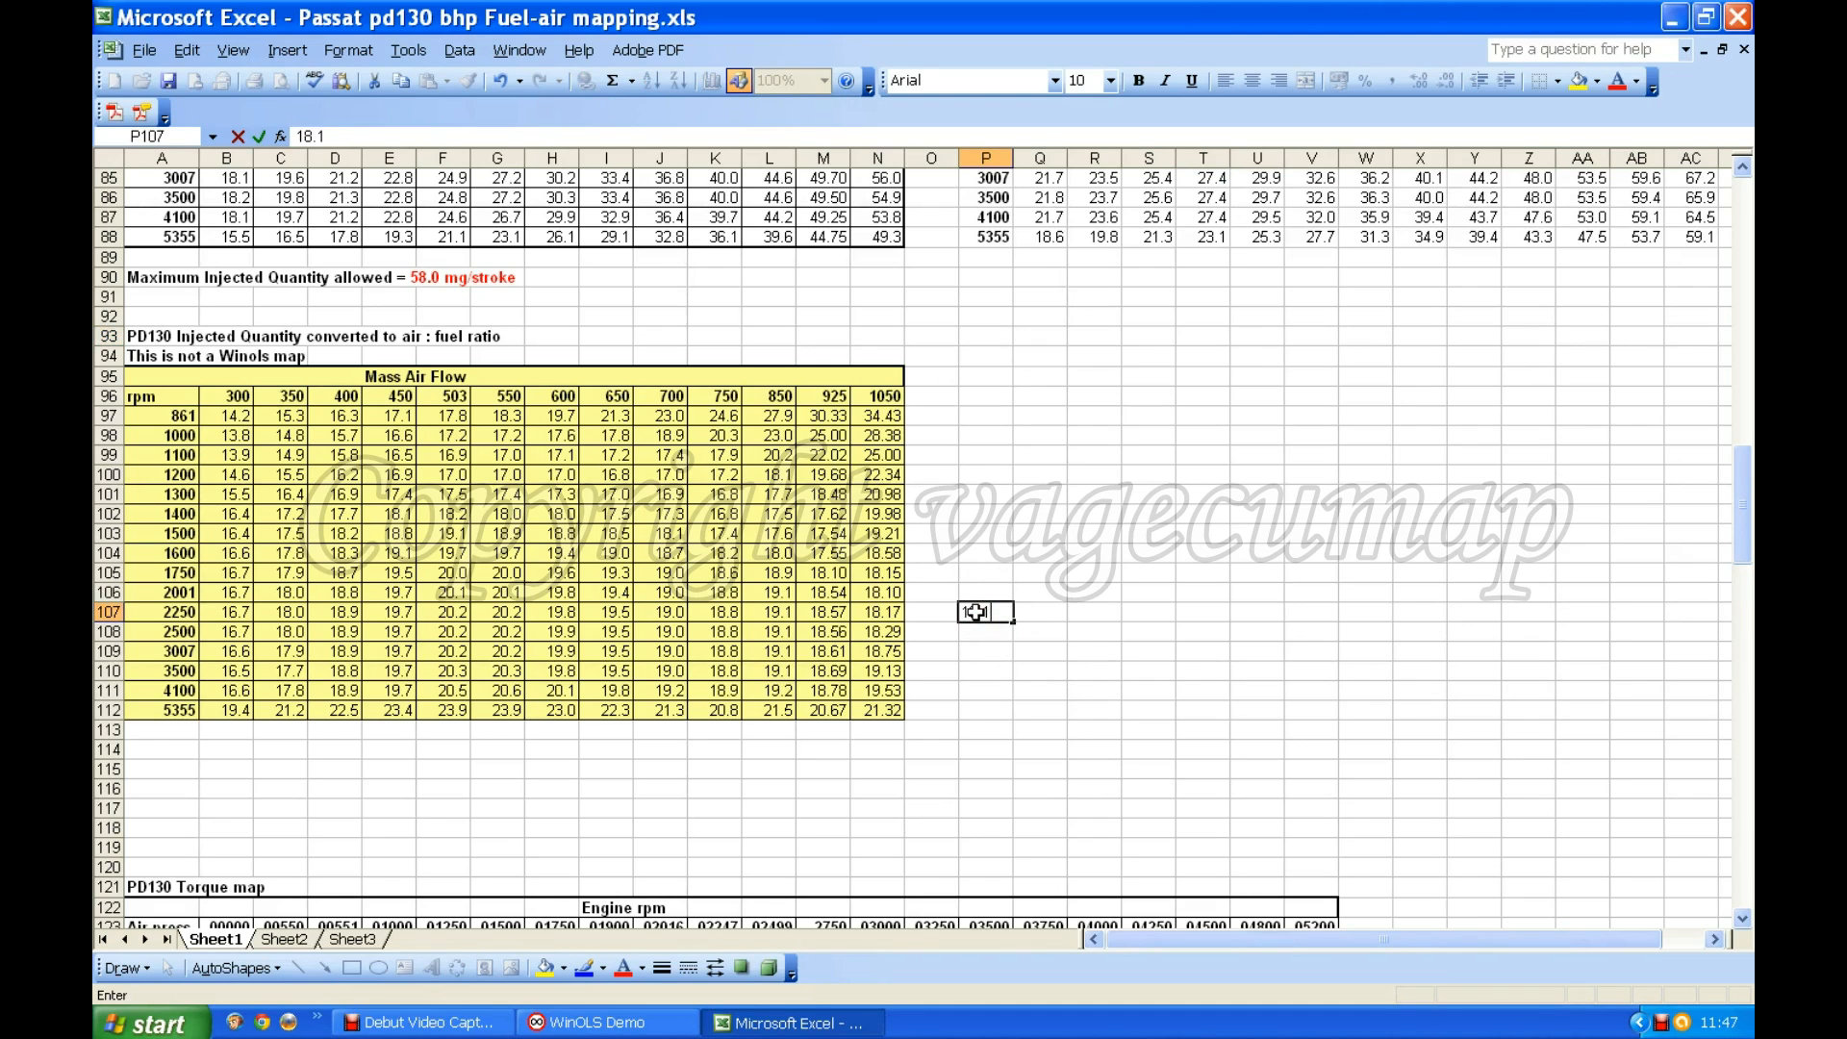
{"action": "left_click", "coordinate": [1031, 655]}
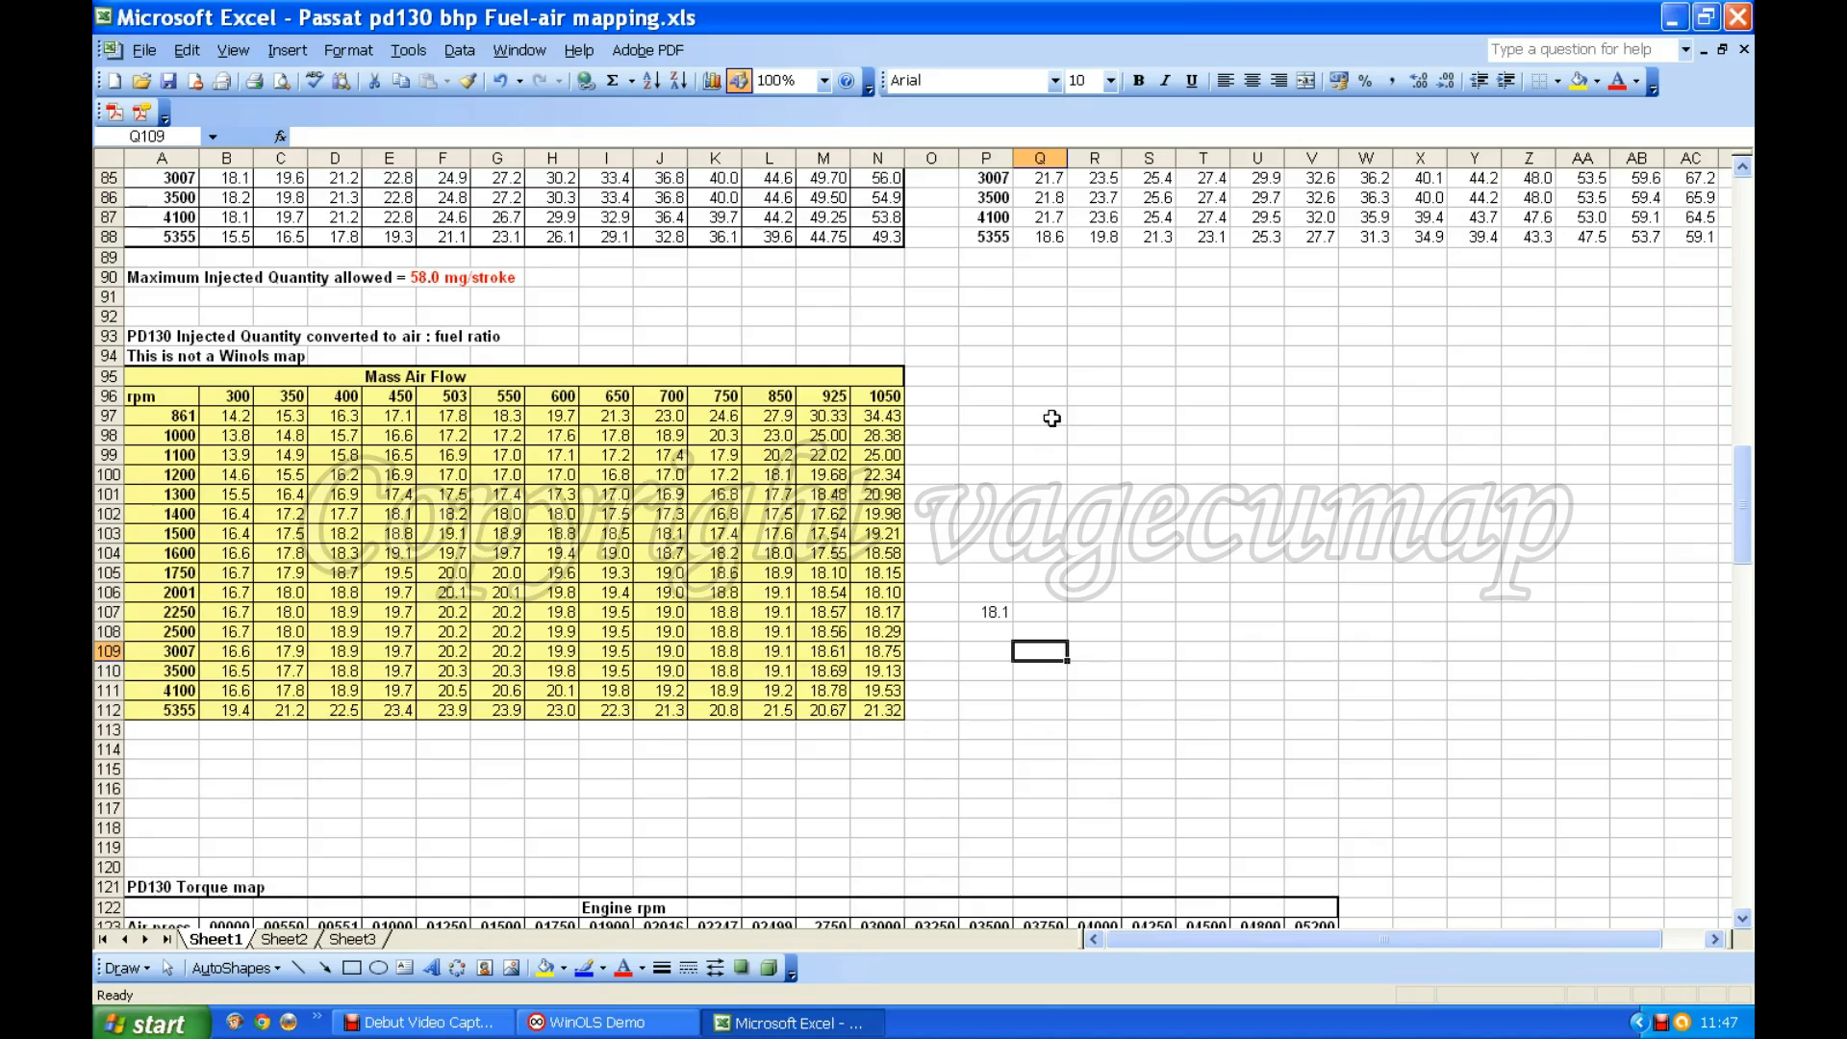
Step: Beside the boost map converted to Mass Air Flow, enter 18.1 in M186 and 60 in M187
{"action": "scroll", "coordinate": [1052, 417], "scroll_direction": "down", "scroll_amount": 4}
{"action": "scroll", "coordinate": [1052, 417], "scroll_direction": "down", "scroll_amount": 5}
{"action": "scroll", "coordinate": [1051, 417], "scroll_direction": "down", "scroll_amount": 18}
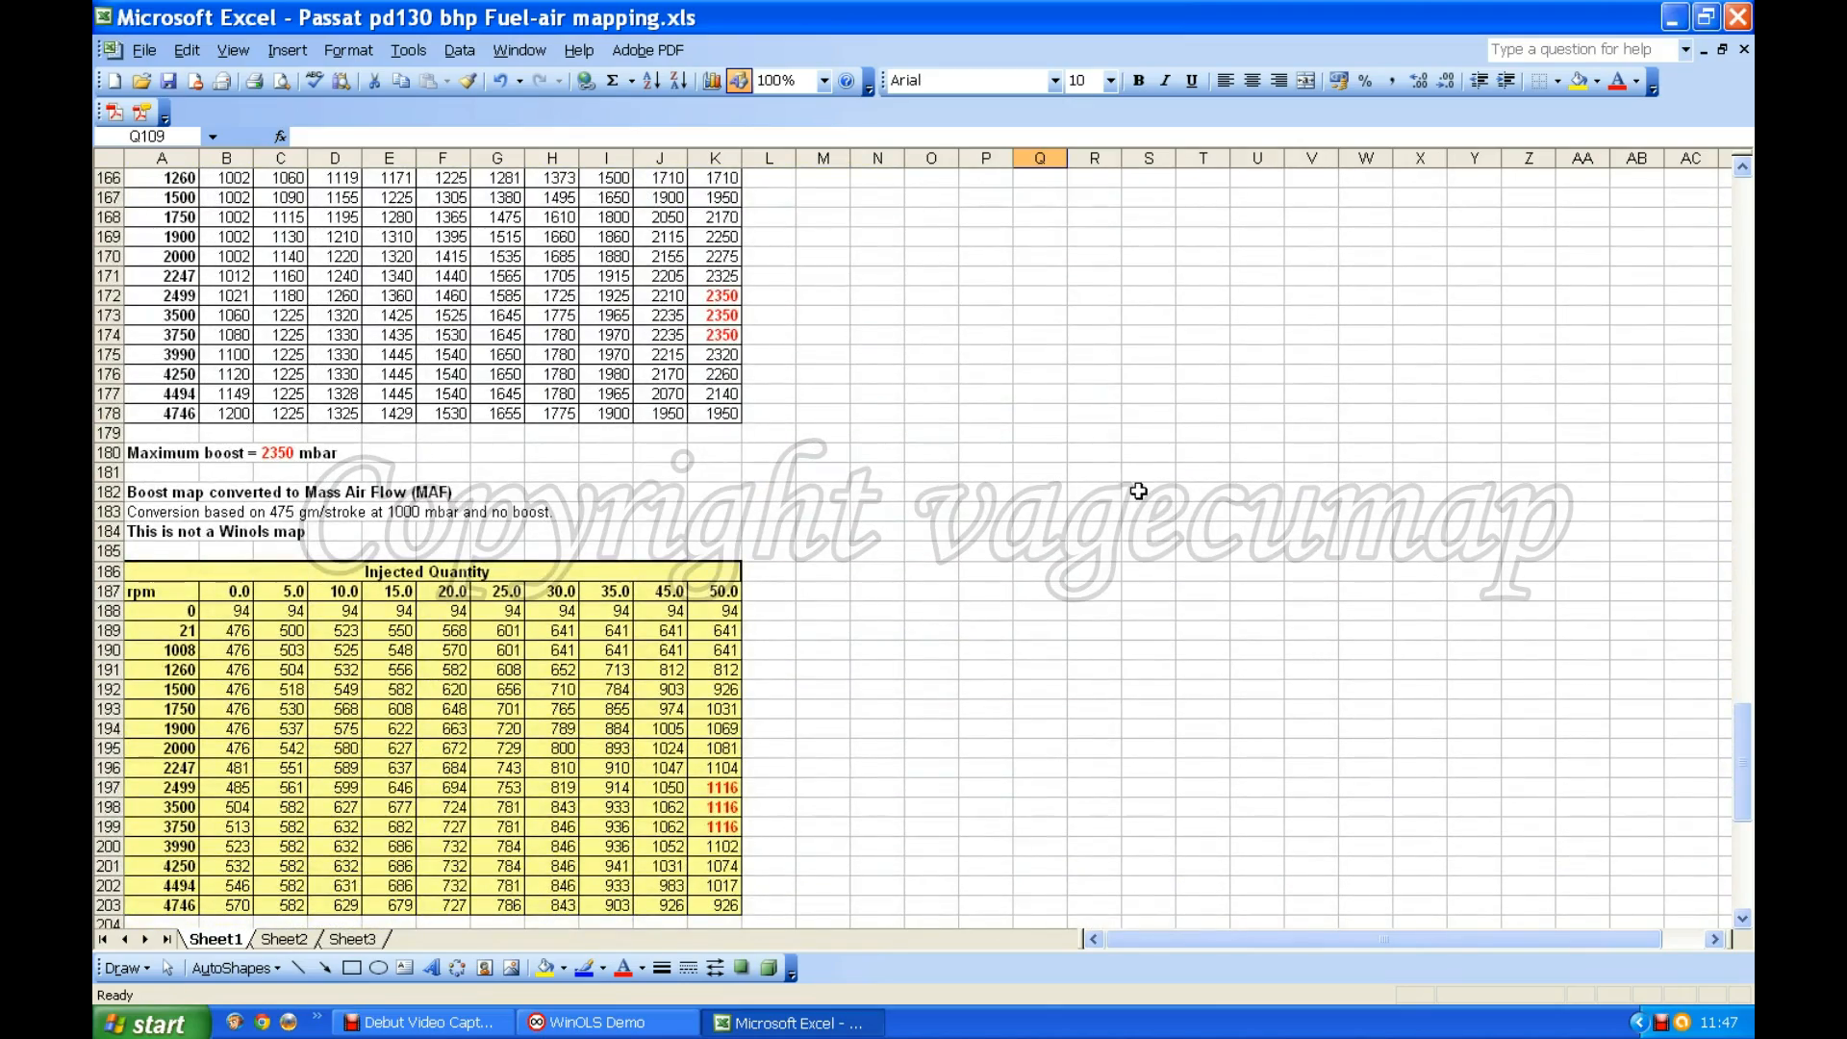
{"action": "scroll", "coordinate": [1190, 529], "scroll_direction": "down", "scroll_amount": 4}
{"action": "scroll", "coordinate": [1190, 529], "scroll_direction": "up", "scroll_amount": 2}
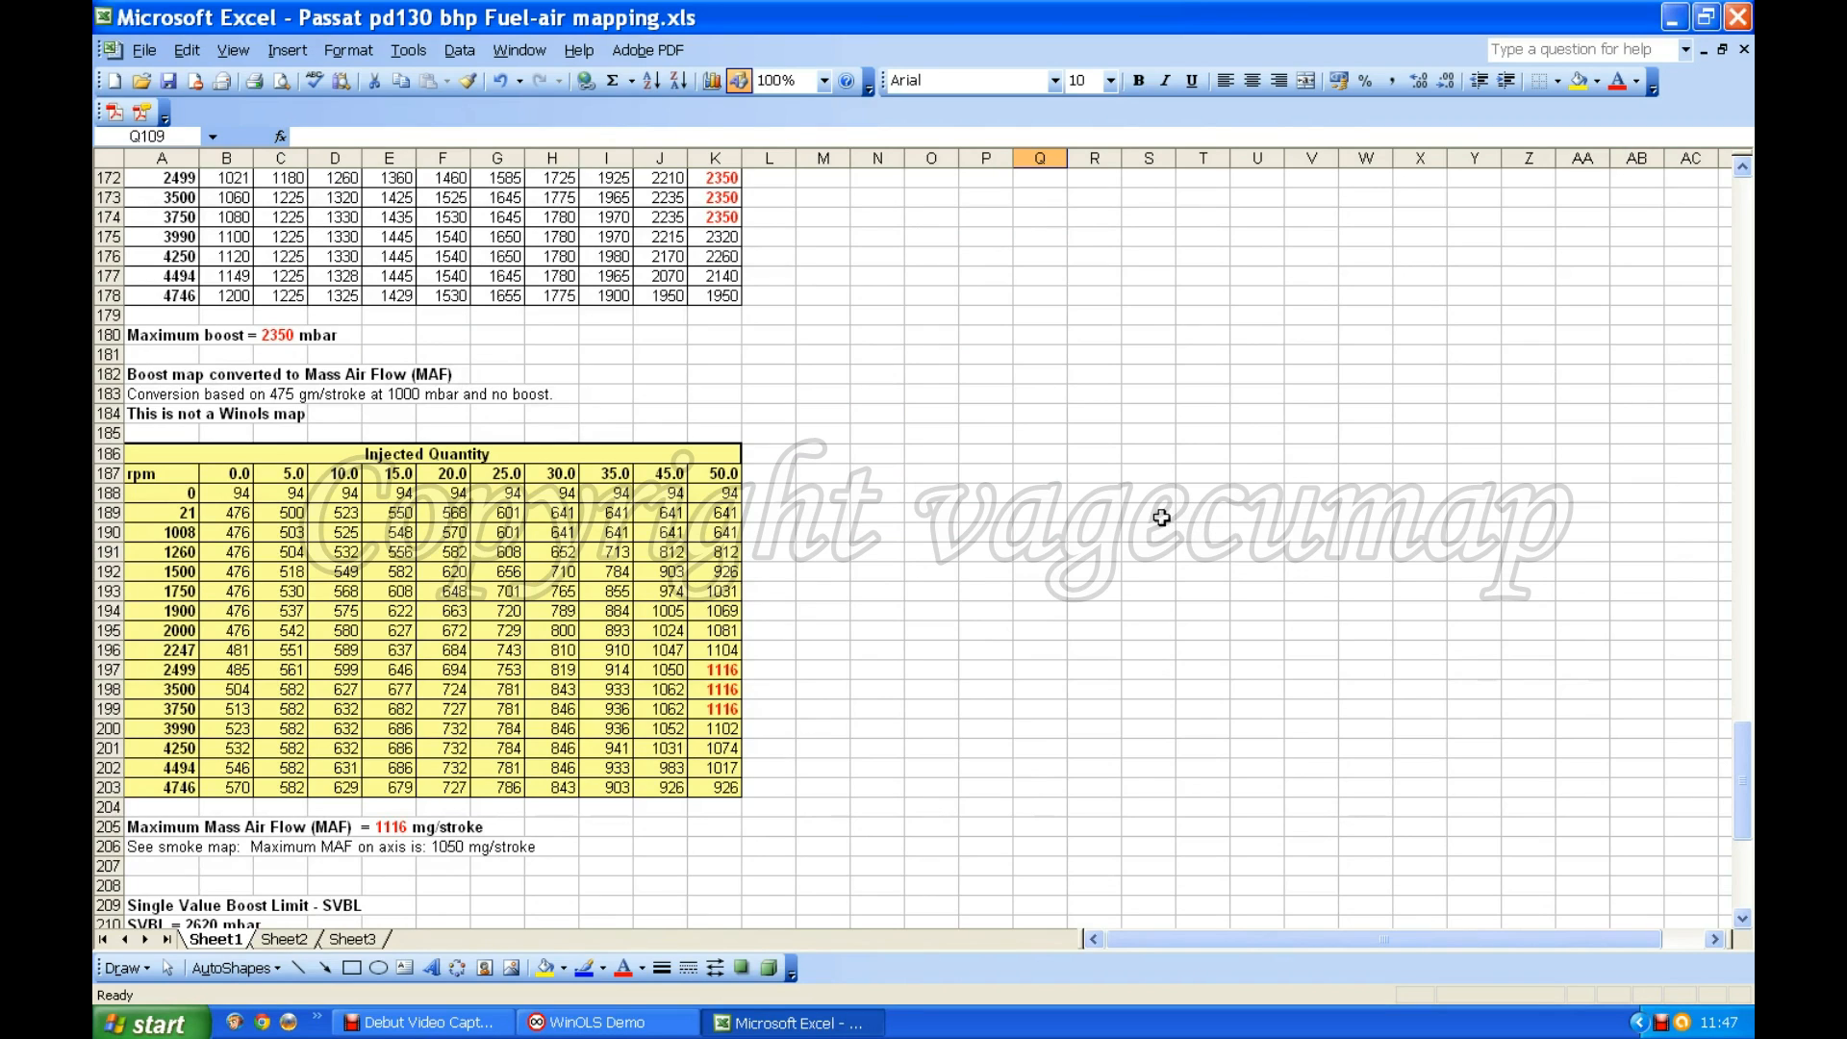
{"action": "left_click", "coordinate": [816, 454]}
{"action": "type", "text": "18.1"}
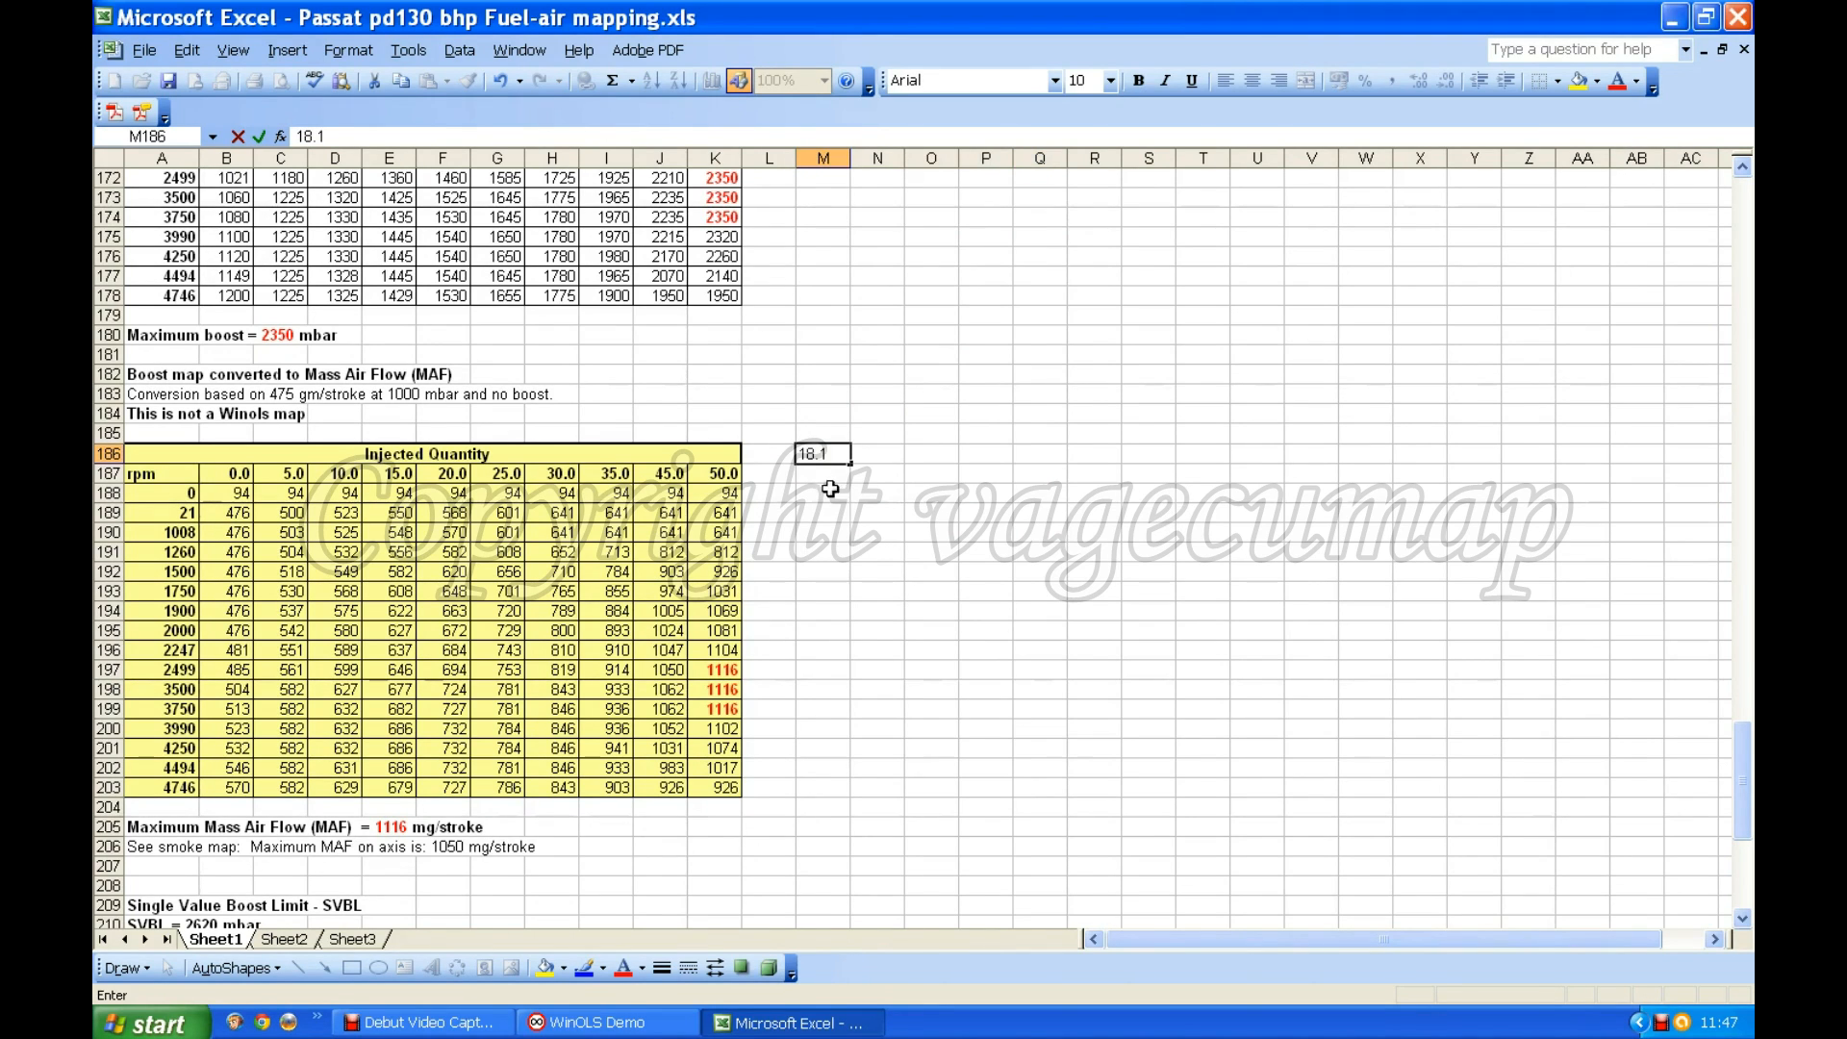
{"action": "key", "text": "Return"}
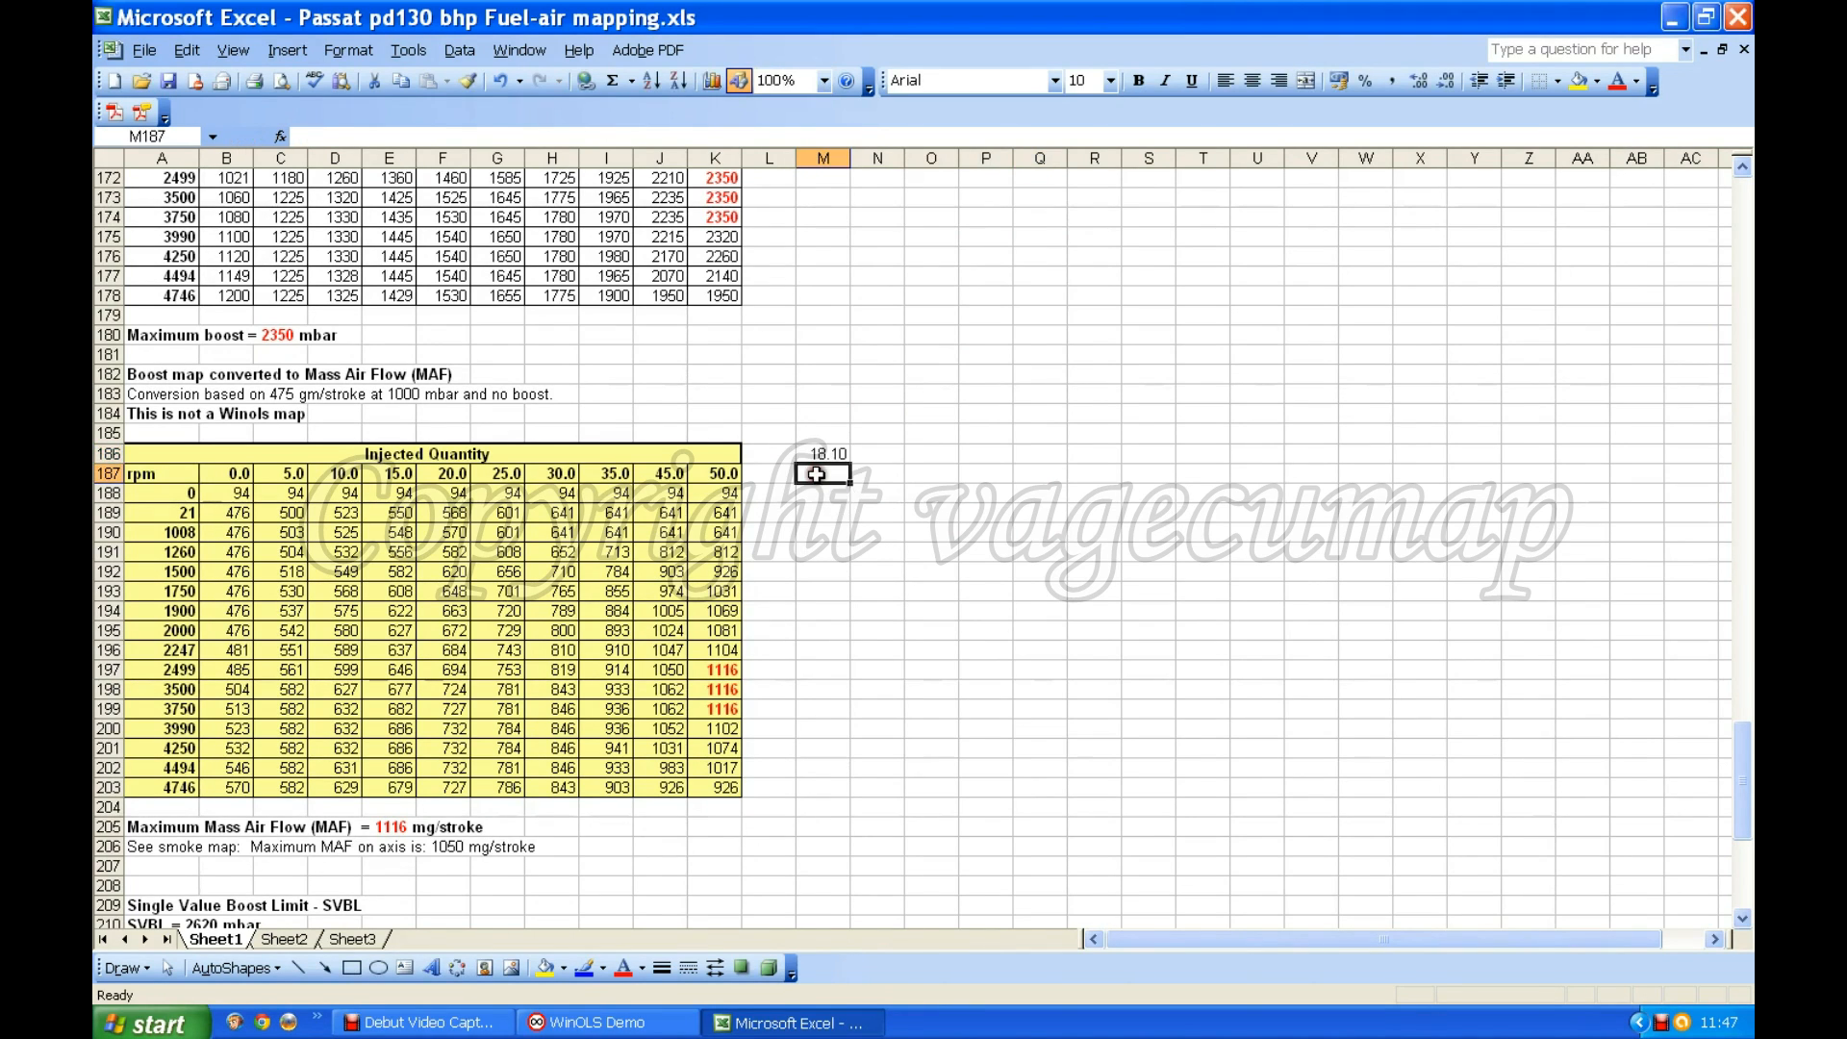
{"action": "type", "text": "60"}
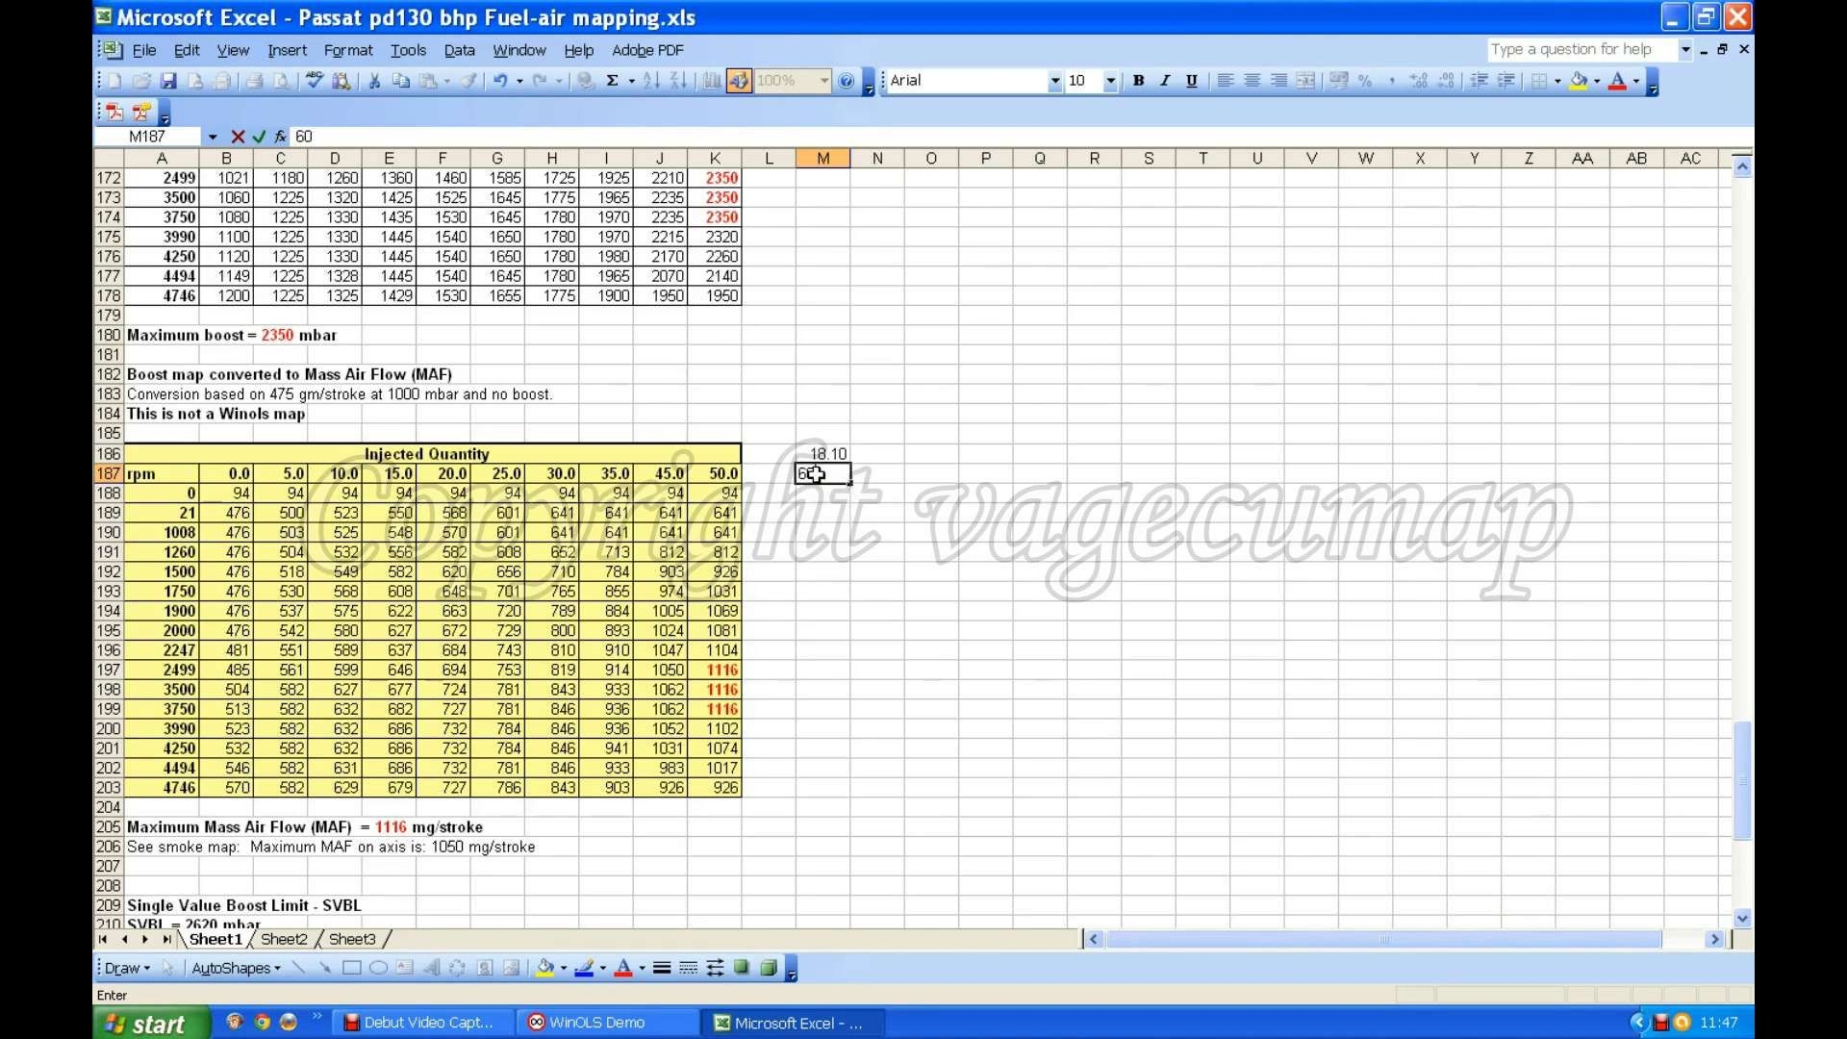
Step: Enter 18.1 in N186 and 70 in N187, in the column next to the 60 heading
{"action": "left_click", "coordinate": [875, 455]}
{"action": "type", "text": "18.1"}
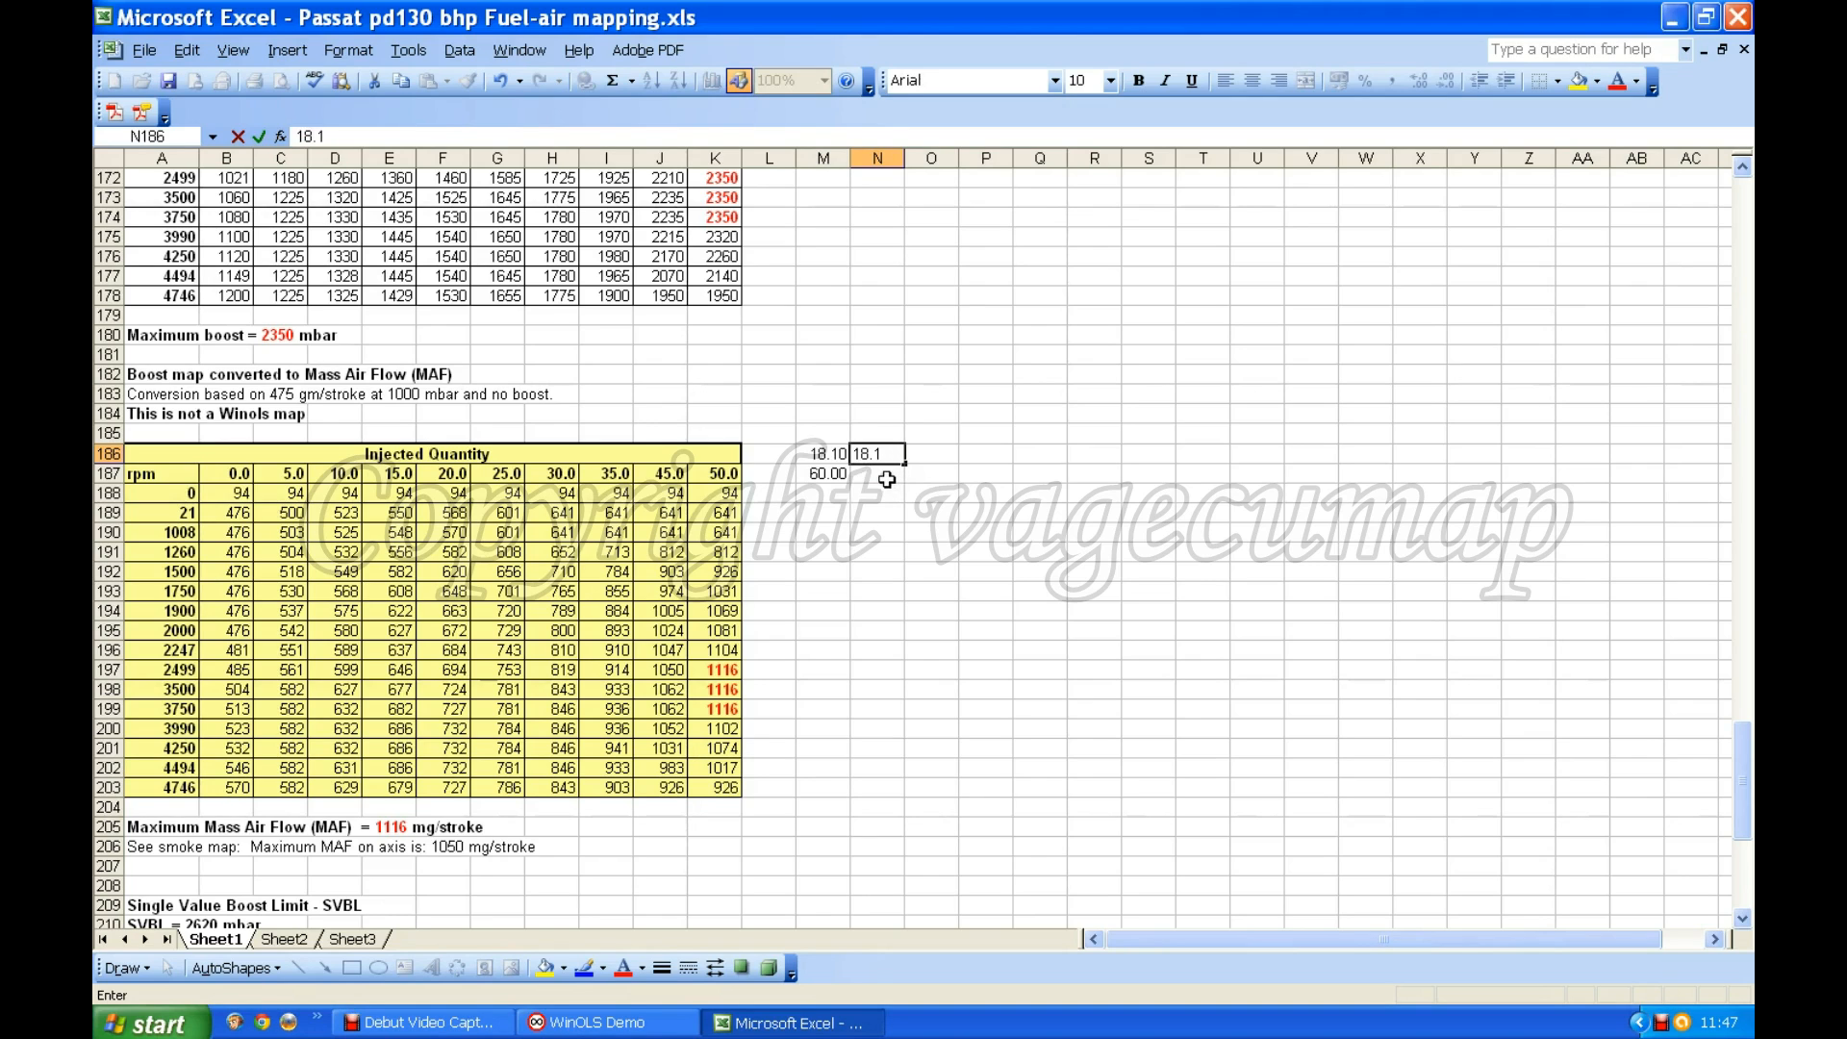
{"action": "left_click", "coordinate": [877, 475]}
{"action": "type", "text": "70"}
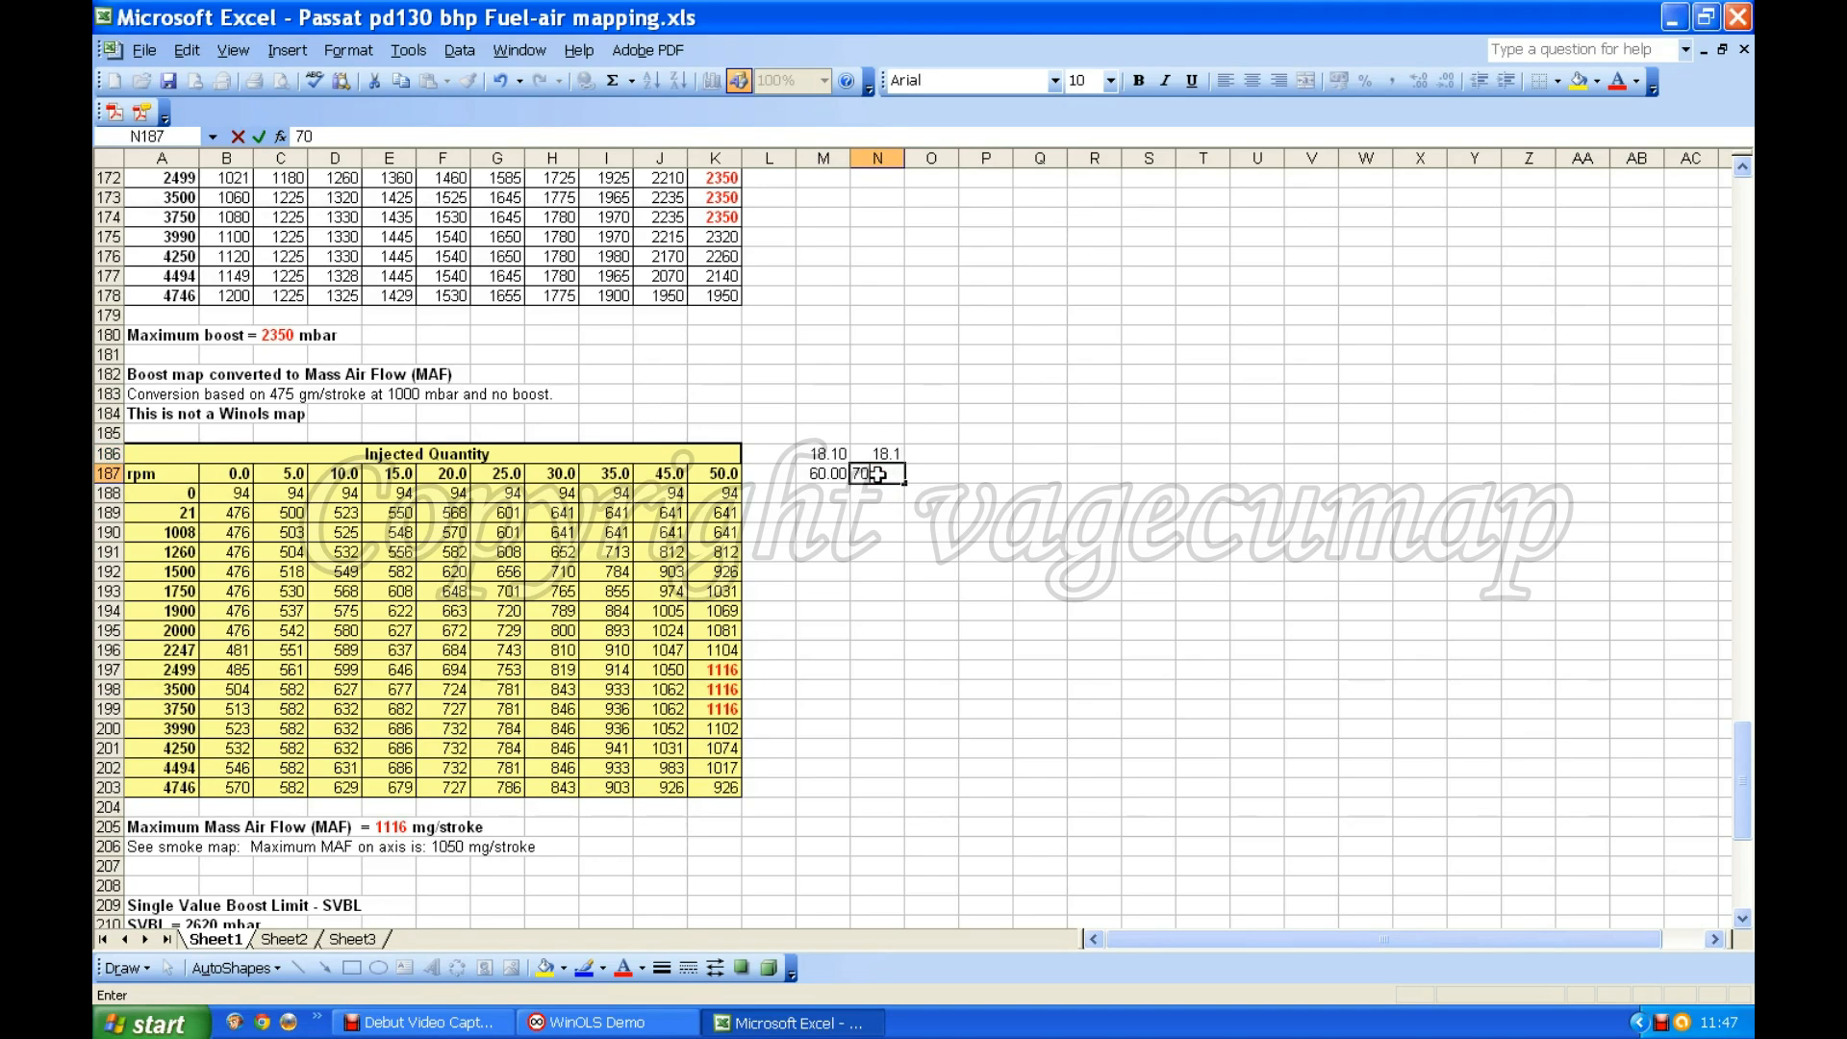
{"action": "left_click", "coordinate": [955, 503]}
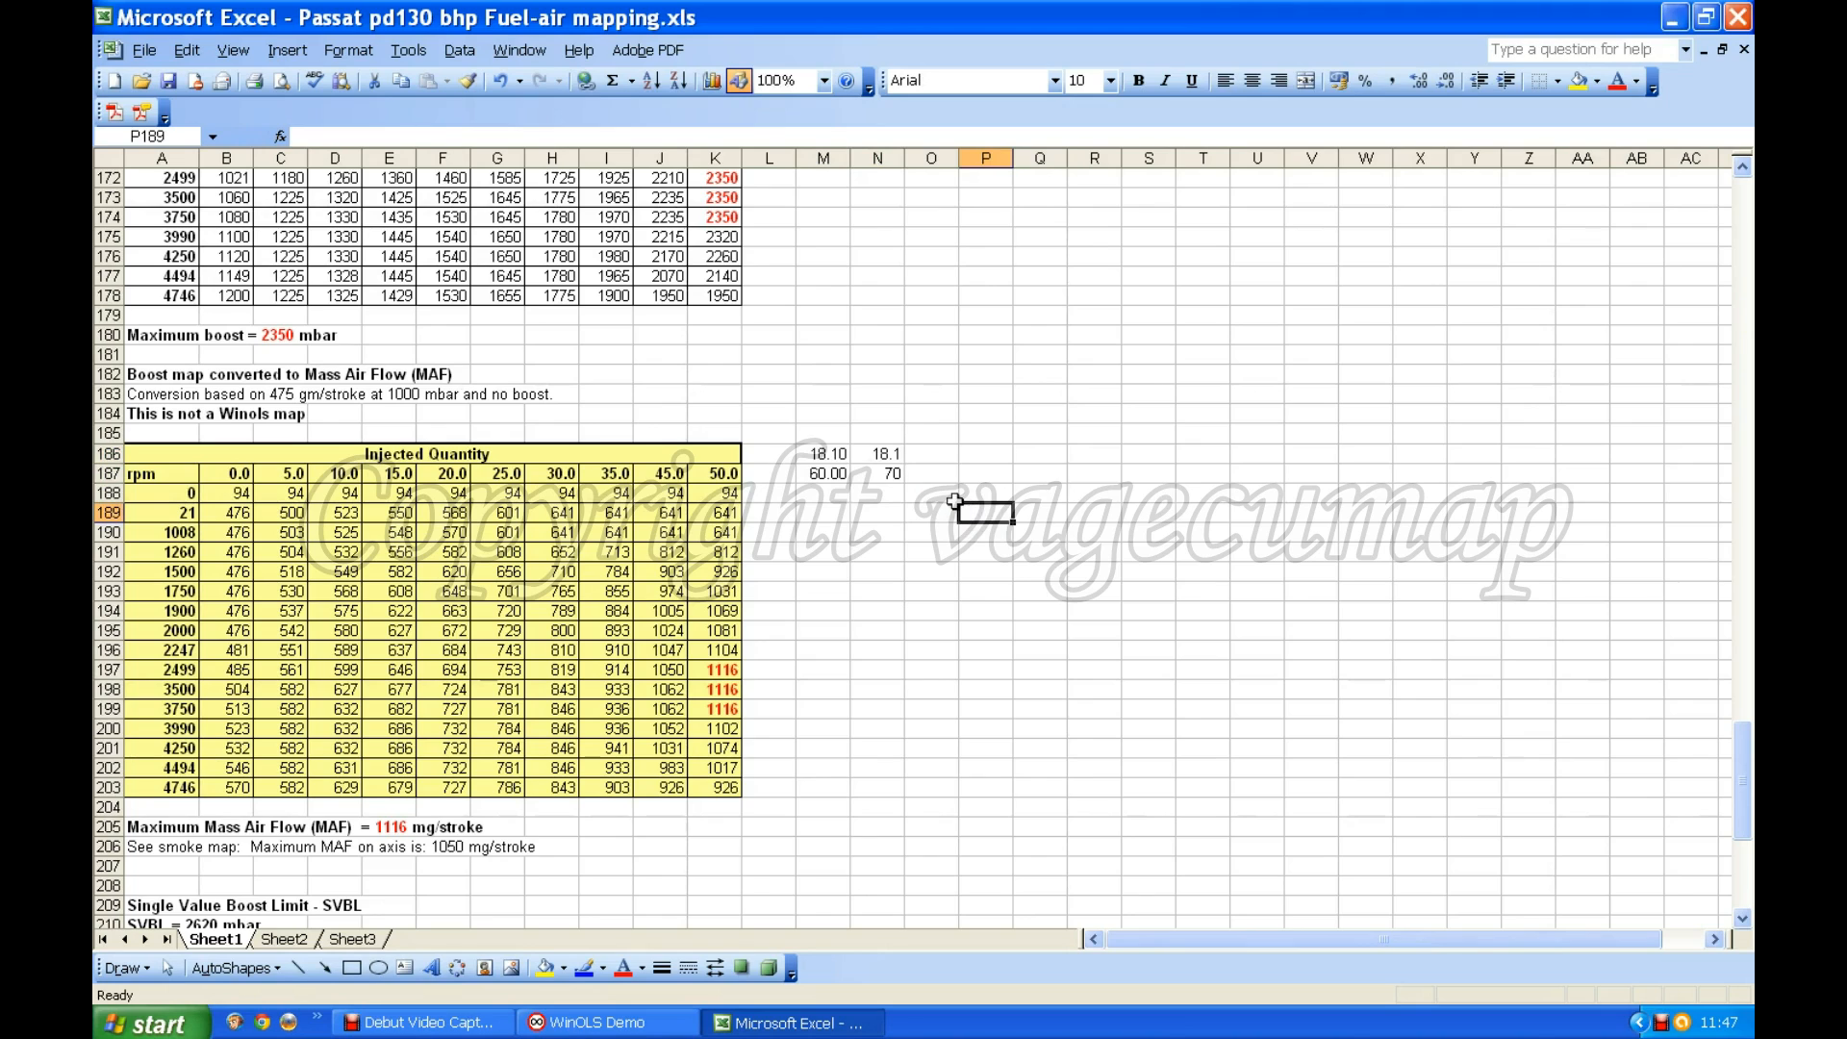
Step: Copy M187 across to N187 to carry over its number format, and set N187 to 70
{"action": "left_click", "coordinate": [884, 472]}
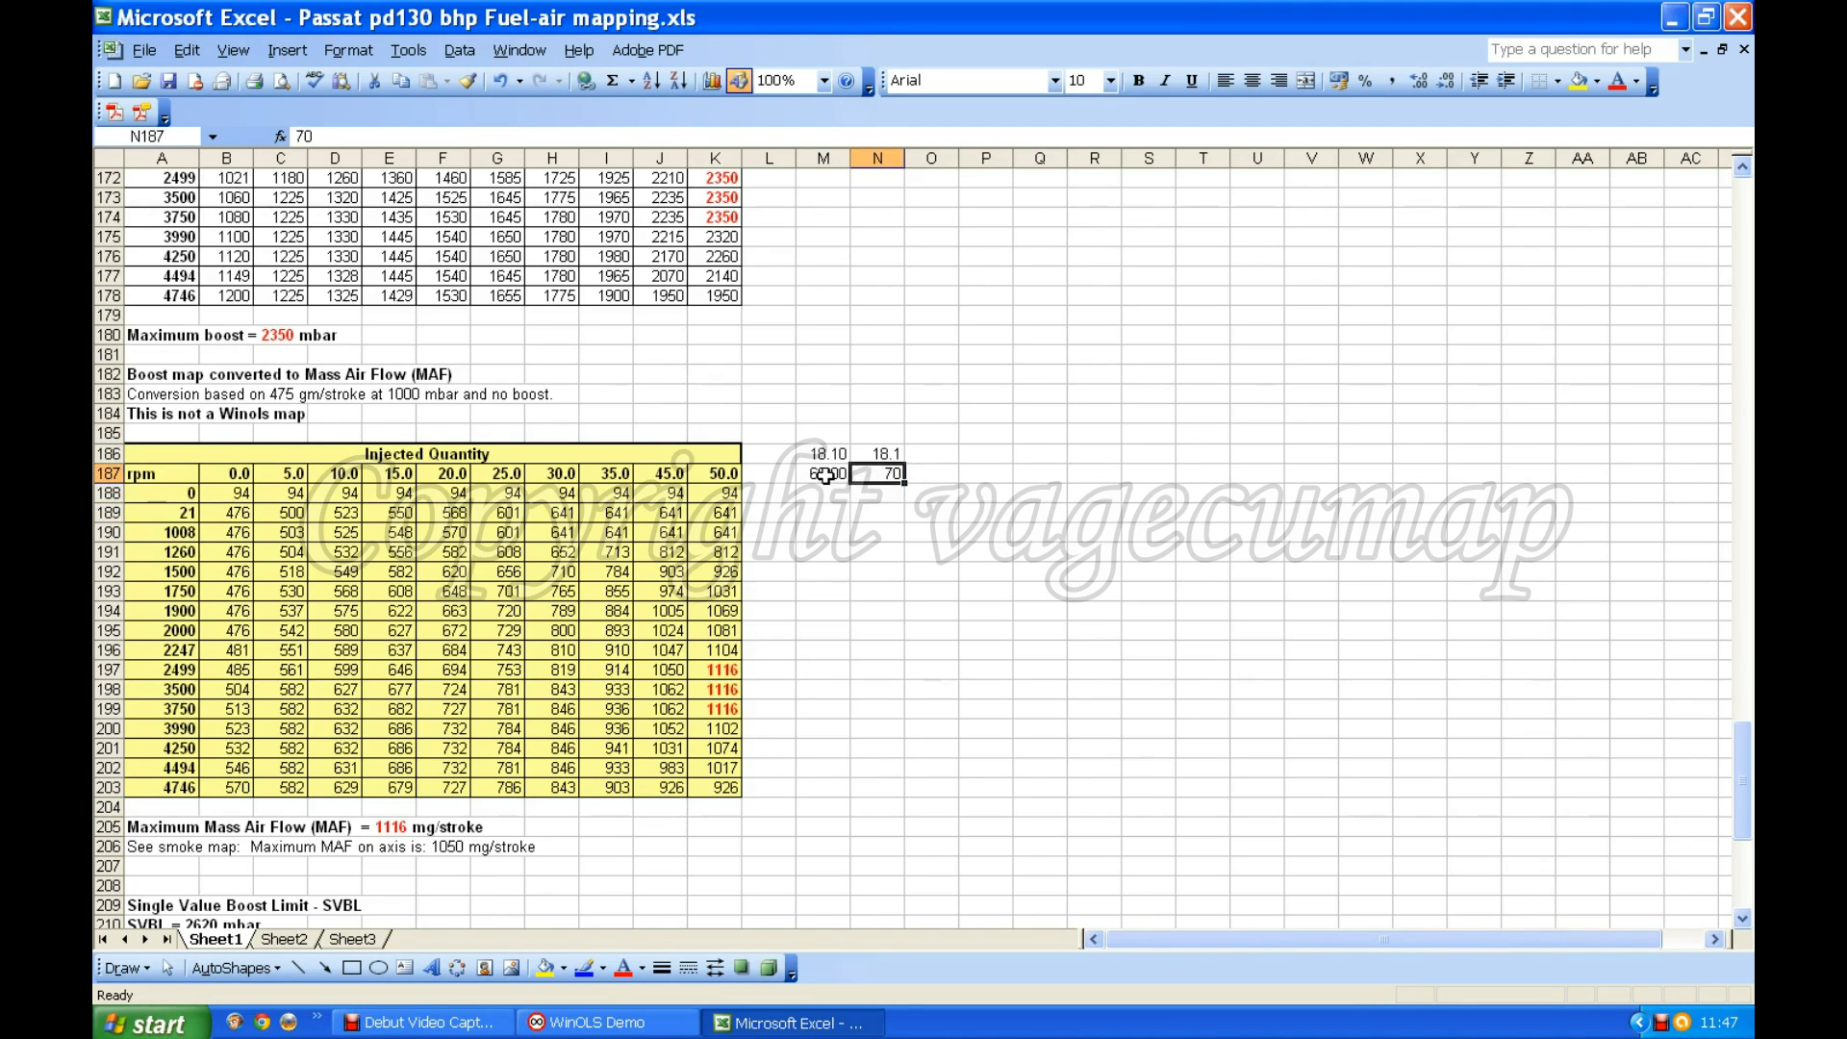
{"action": "left_click", "coordinate": [839, 474]}
{"action": "left_click_drag", "start_coordinate": [852, 482], "coordinate": [899, 481]}
{"action": "left_click", "coordinate": [874, 472]}
{"action": "type", "text": "70"}
{"action": "key", "text": "Return"}
{"action": "key", "text": "Return"}
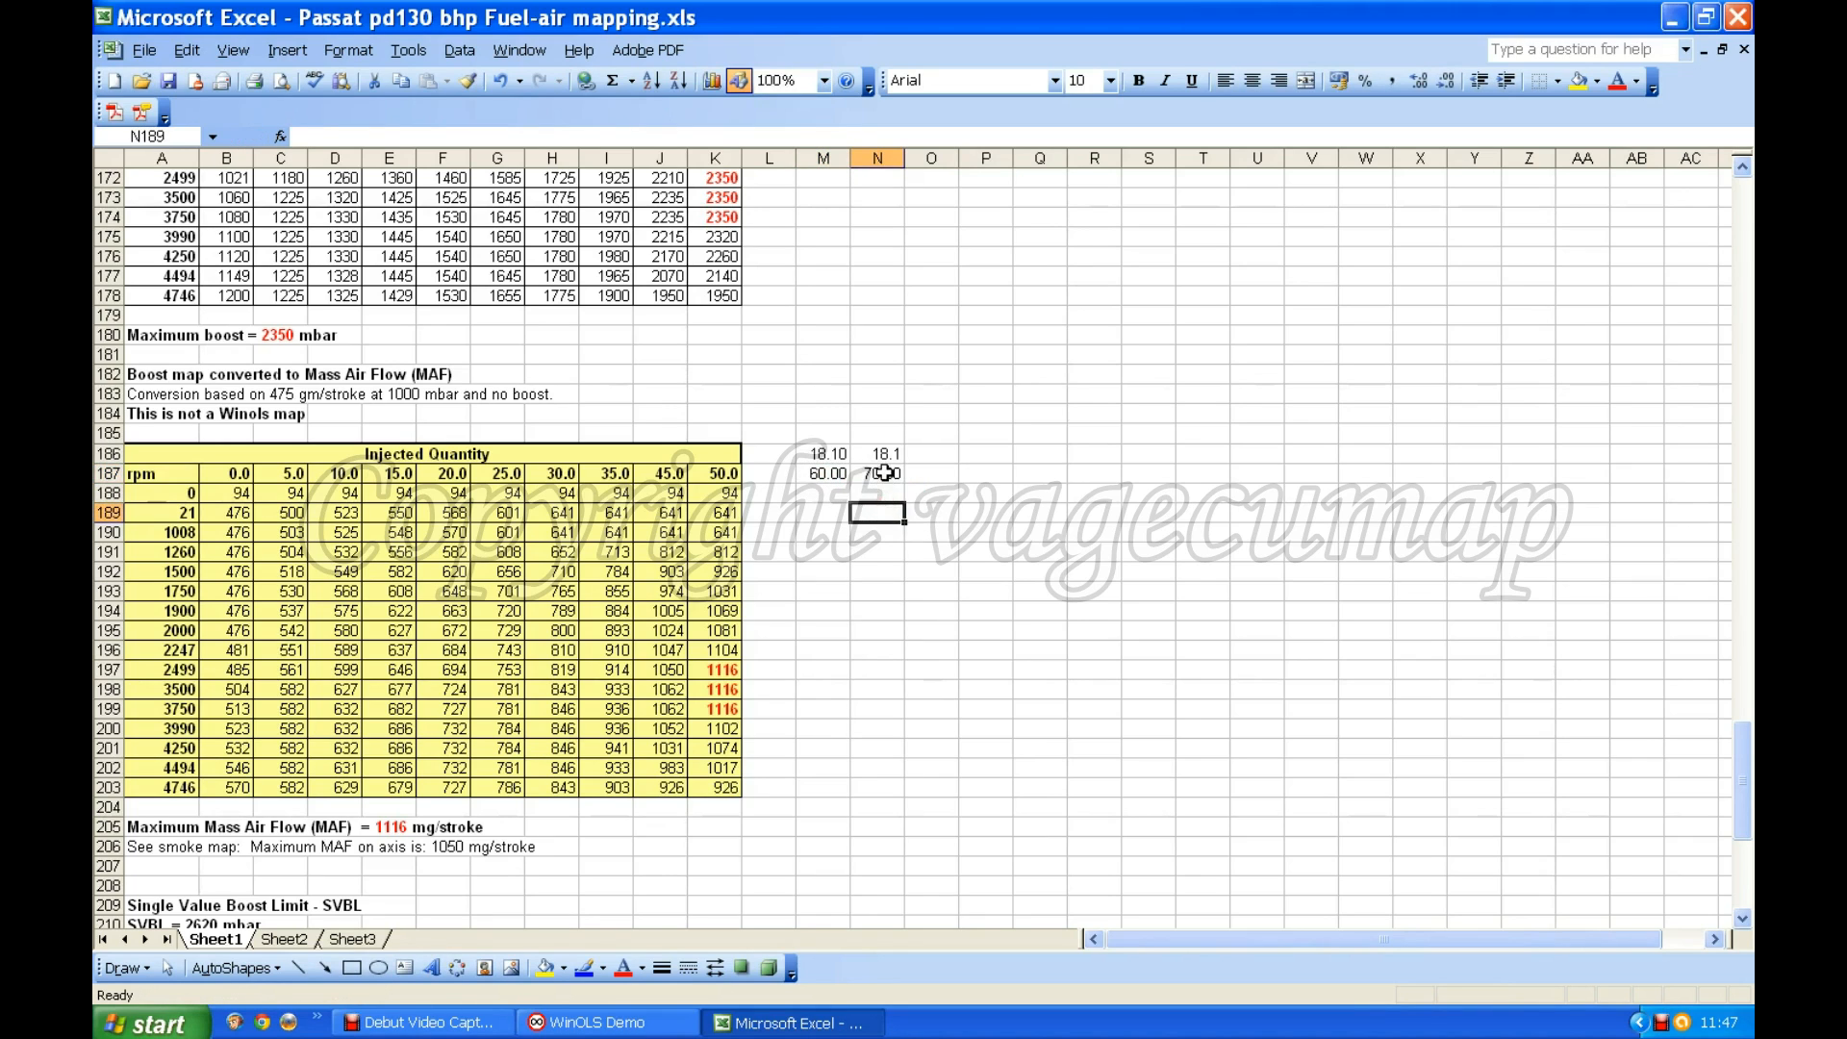
{"action": "left_click", "coordinate": [883, 473]}
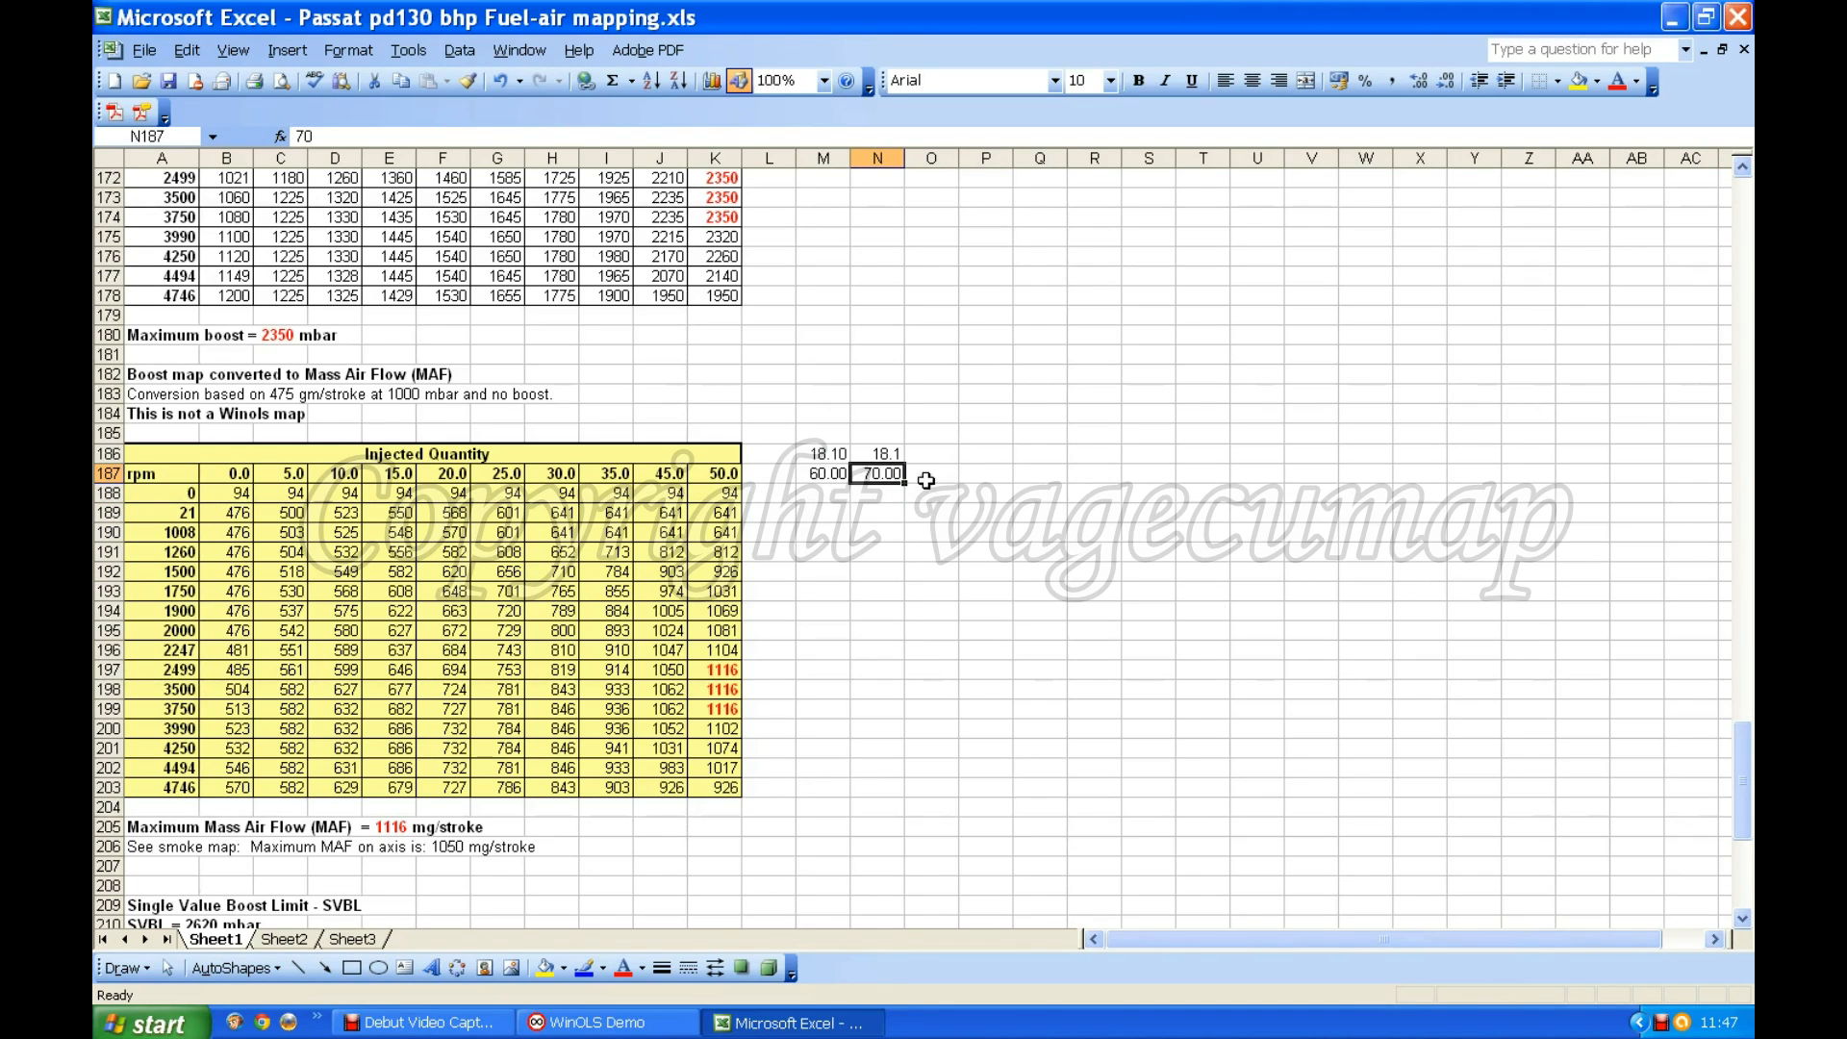
Step: Copy the 18.10 ratio from M186 across into N186
{"action": "left_click", "coordinate": [843, 455]}
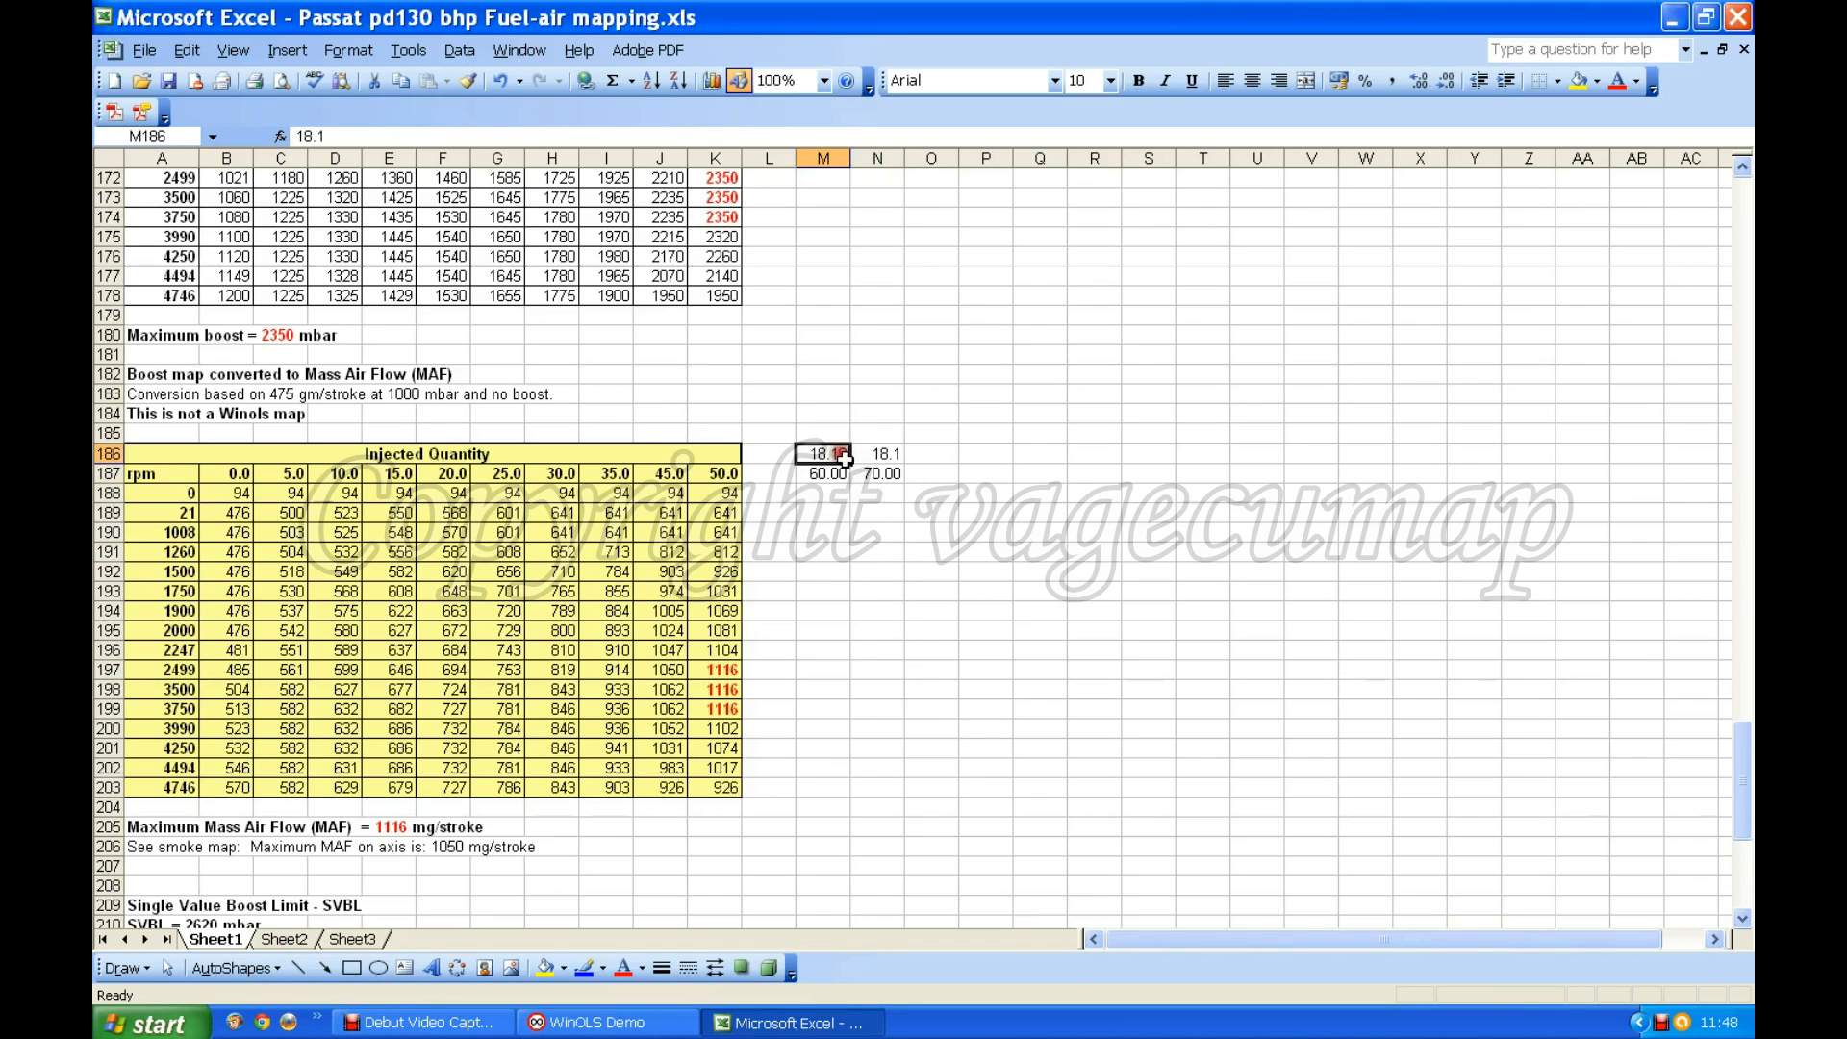
{"action": "left_click_drag", "start_coordinate": [851, 465], "coordinate": [893, 461]}
{"action": "left_click", "coordinate": [882, 452]}
{"action": "left_click", "coordinate": [825, 453]}
{"action": "left_click", "coordinate": [818, 494]}
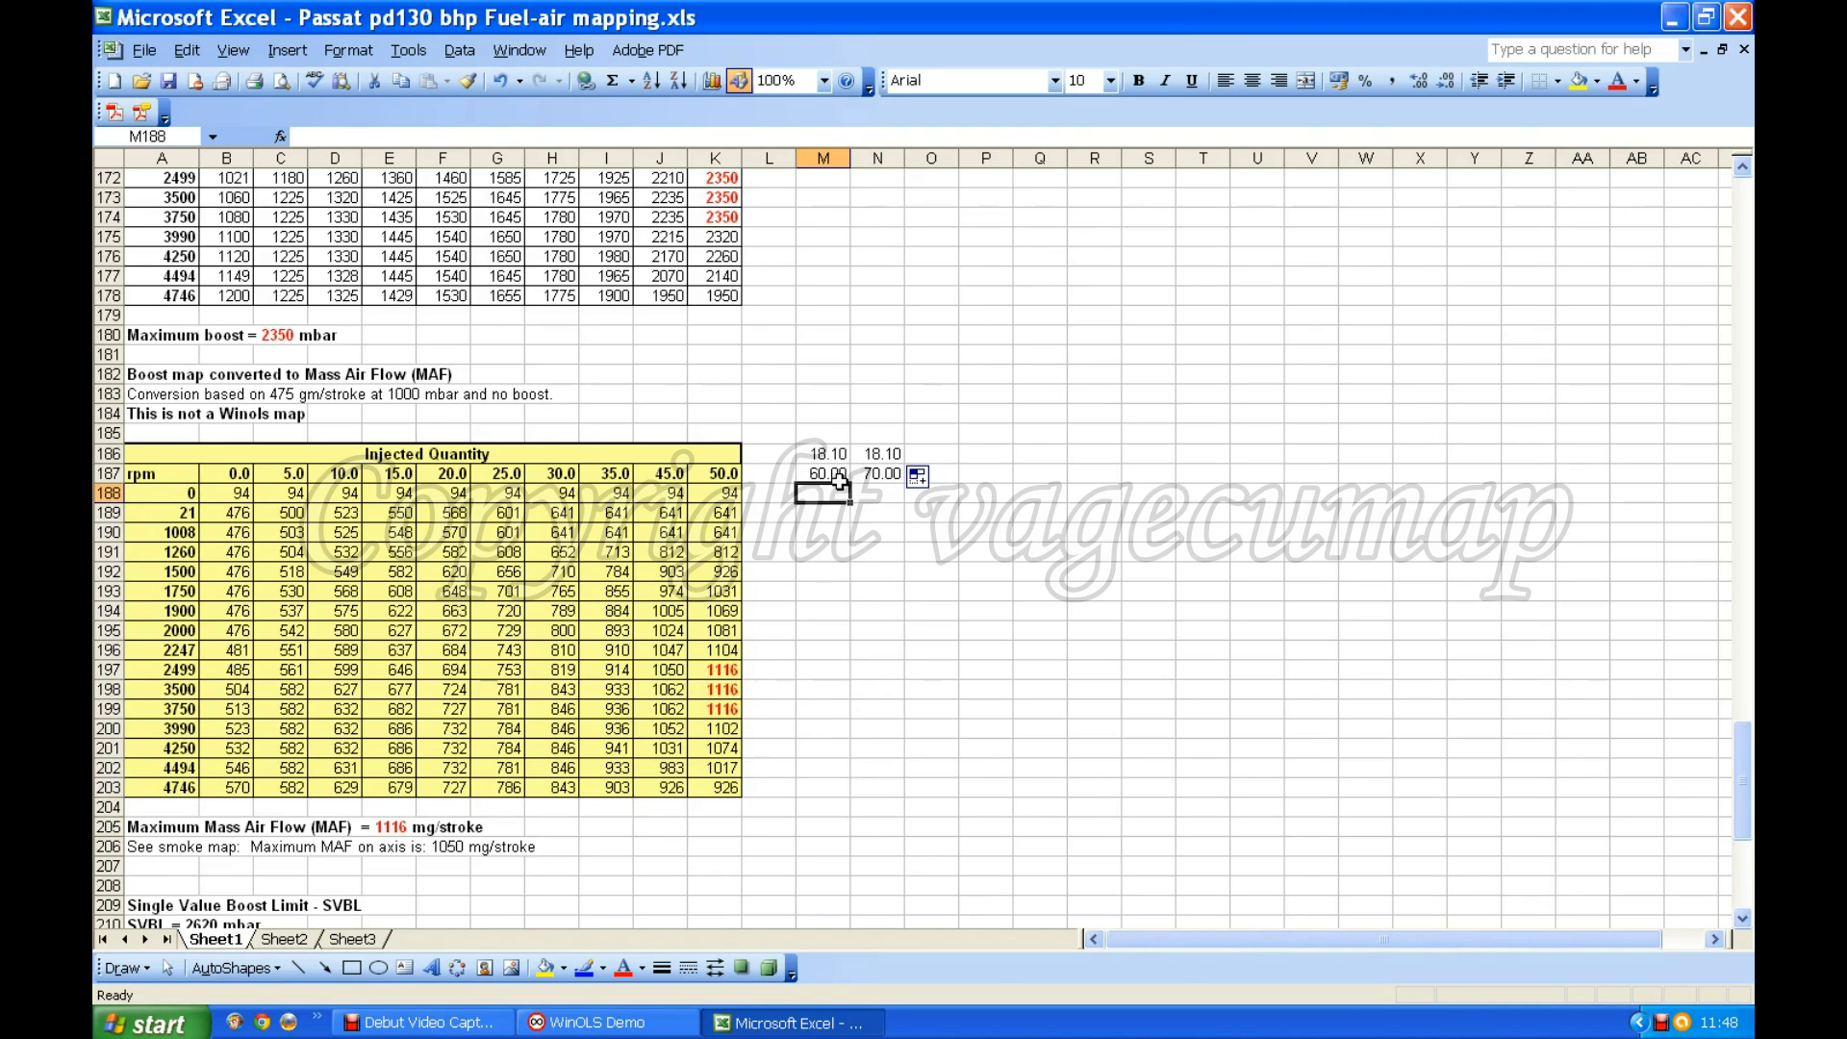
Step: Make the quantities 60.00 and 70.00 in M187:N187 bold
{"action": "left_click_drag", "start_coordinate": [816, 475], "coordinate": [877, 475]}
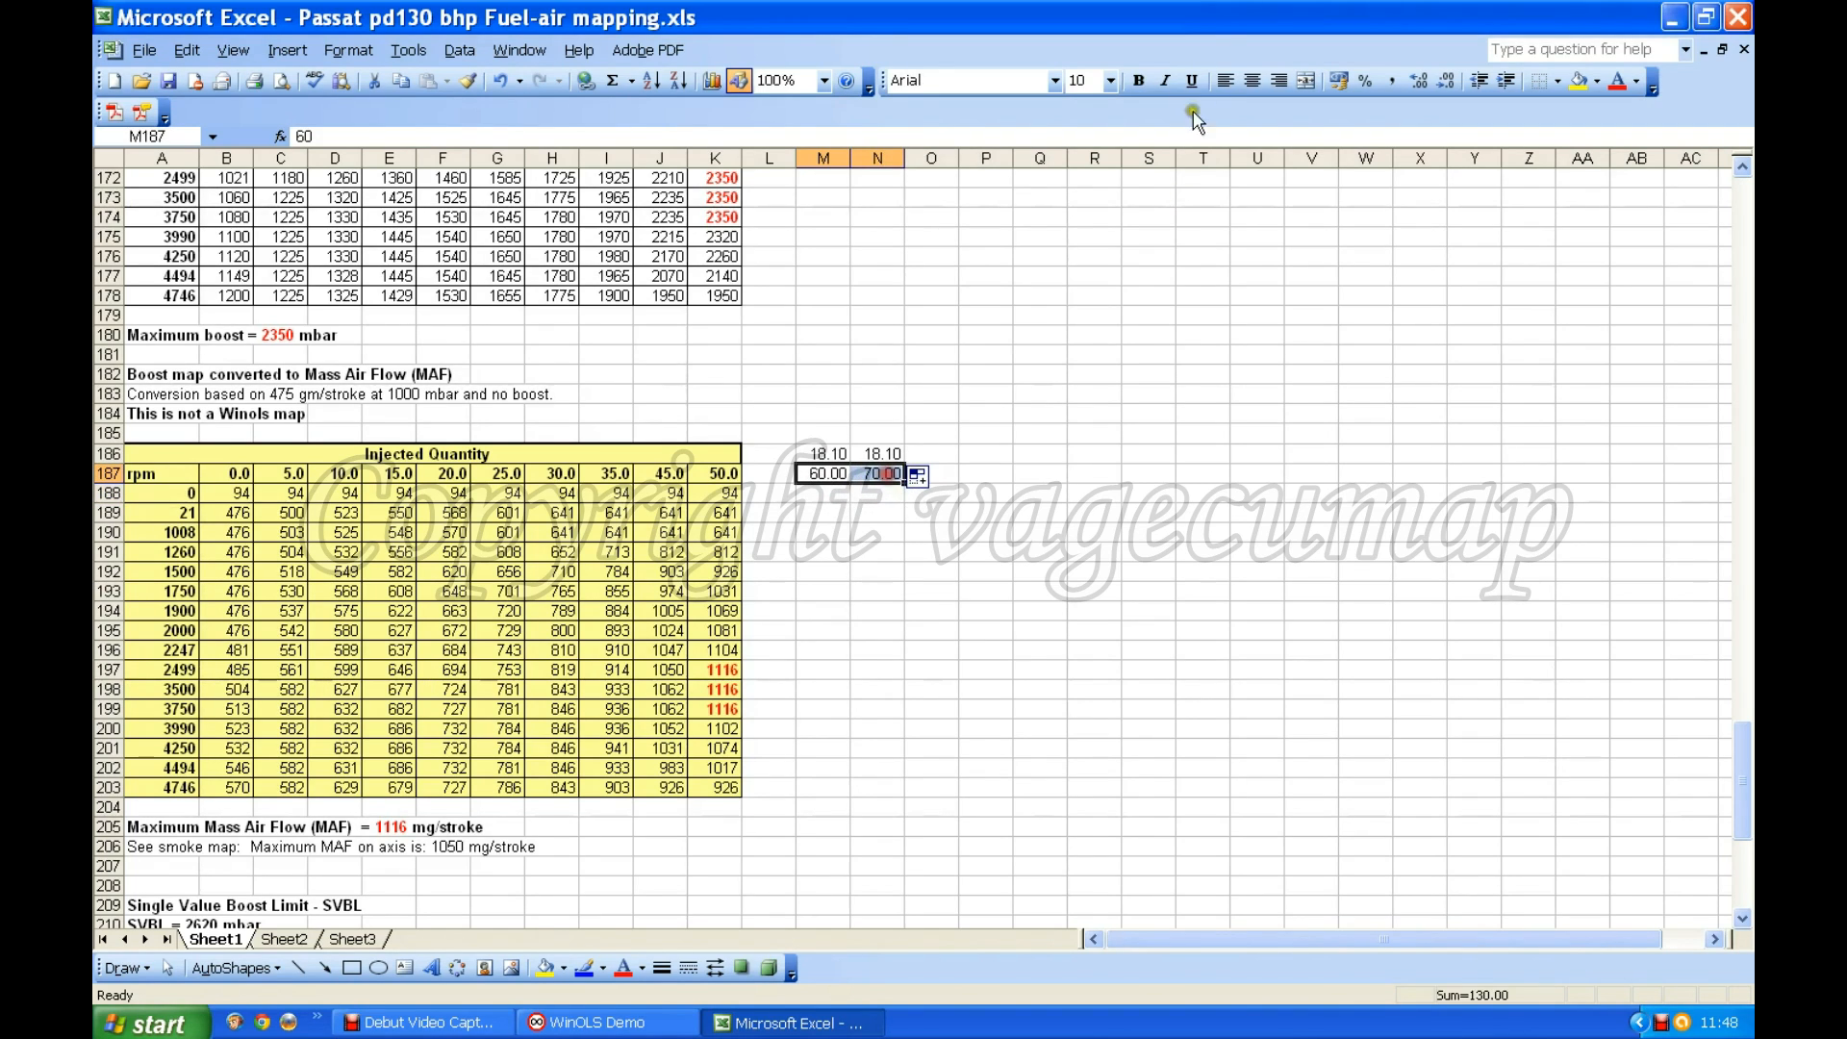
{"action": "left_click", "coordinate": [1138, 80]}
{"action": "left_click", "coordinate": [1121, 494]}
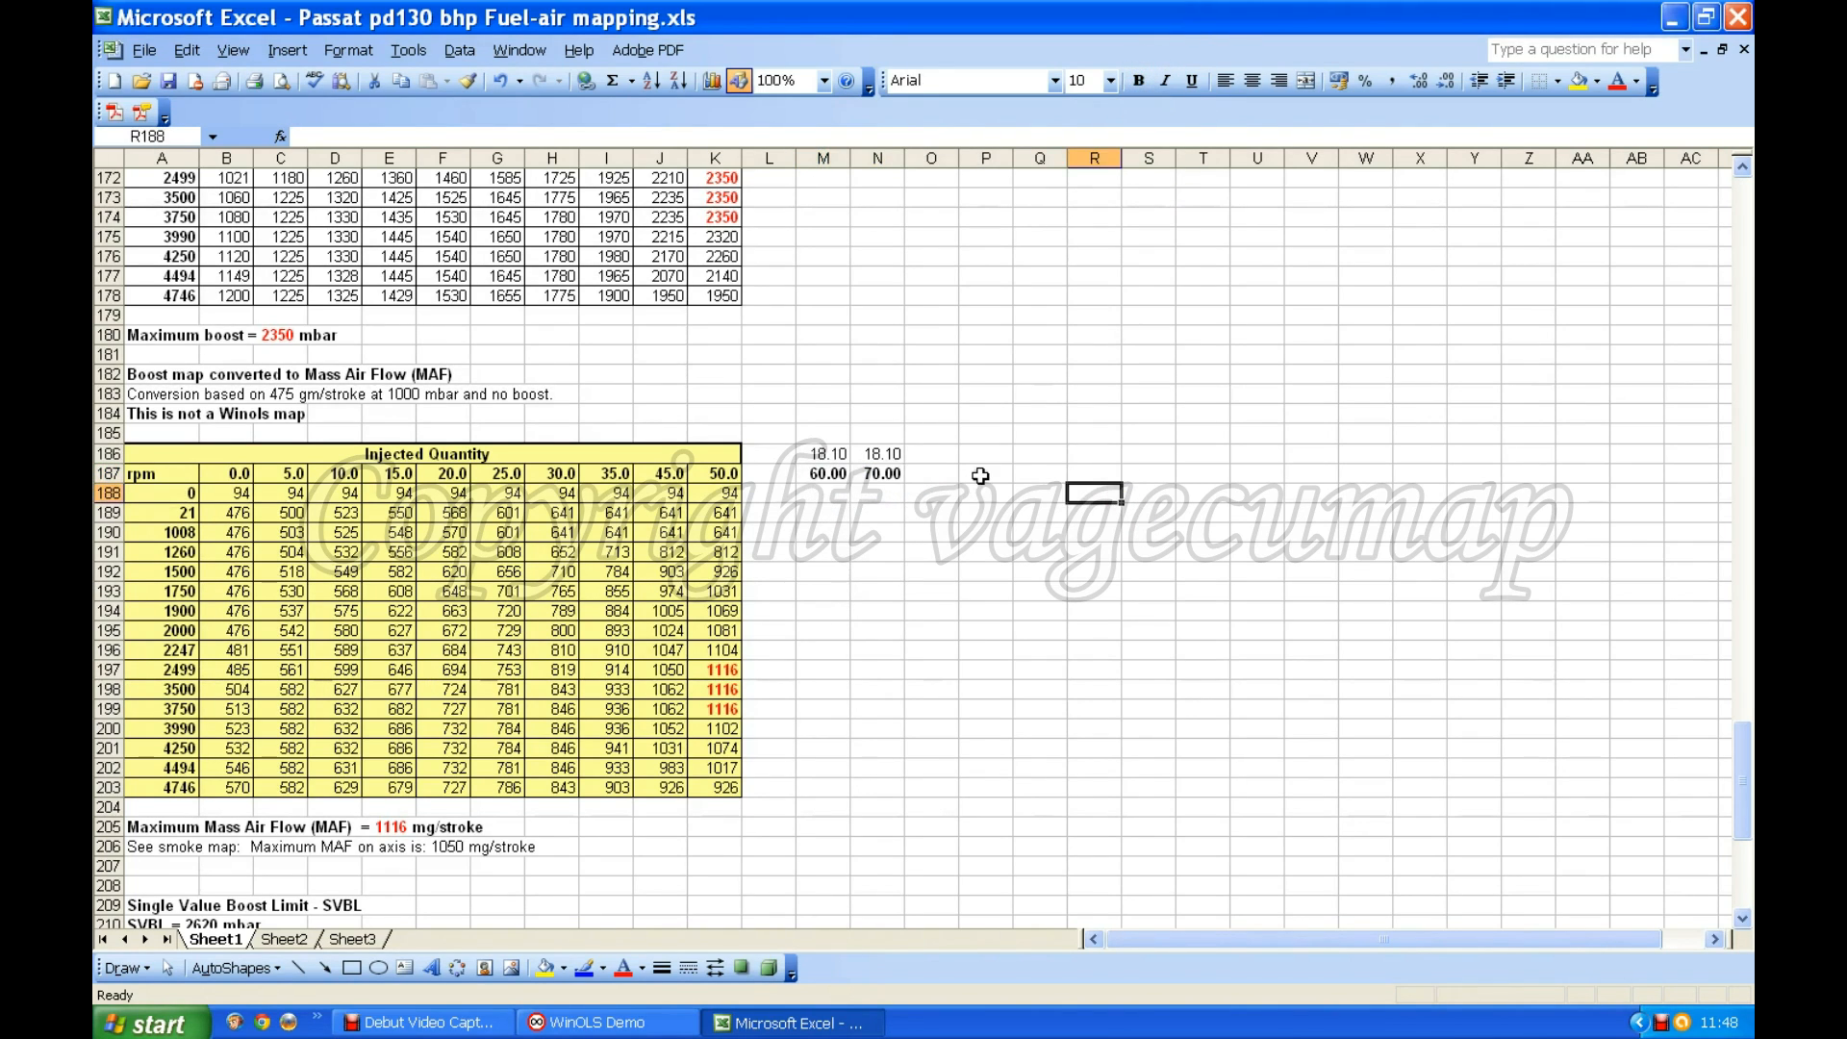
Step: In M197, on the 2499 rpm row, enter a formula multiplying M187 by M186
{"action": "left_click", "coordinate": [816, 668]}
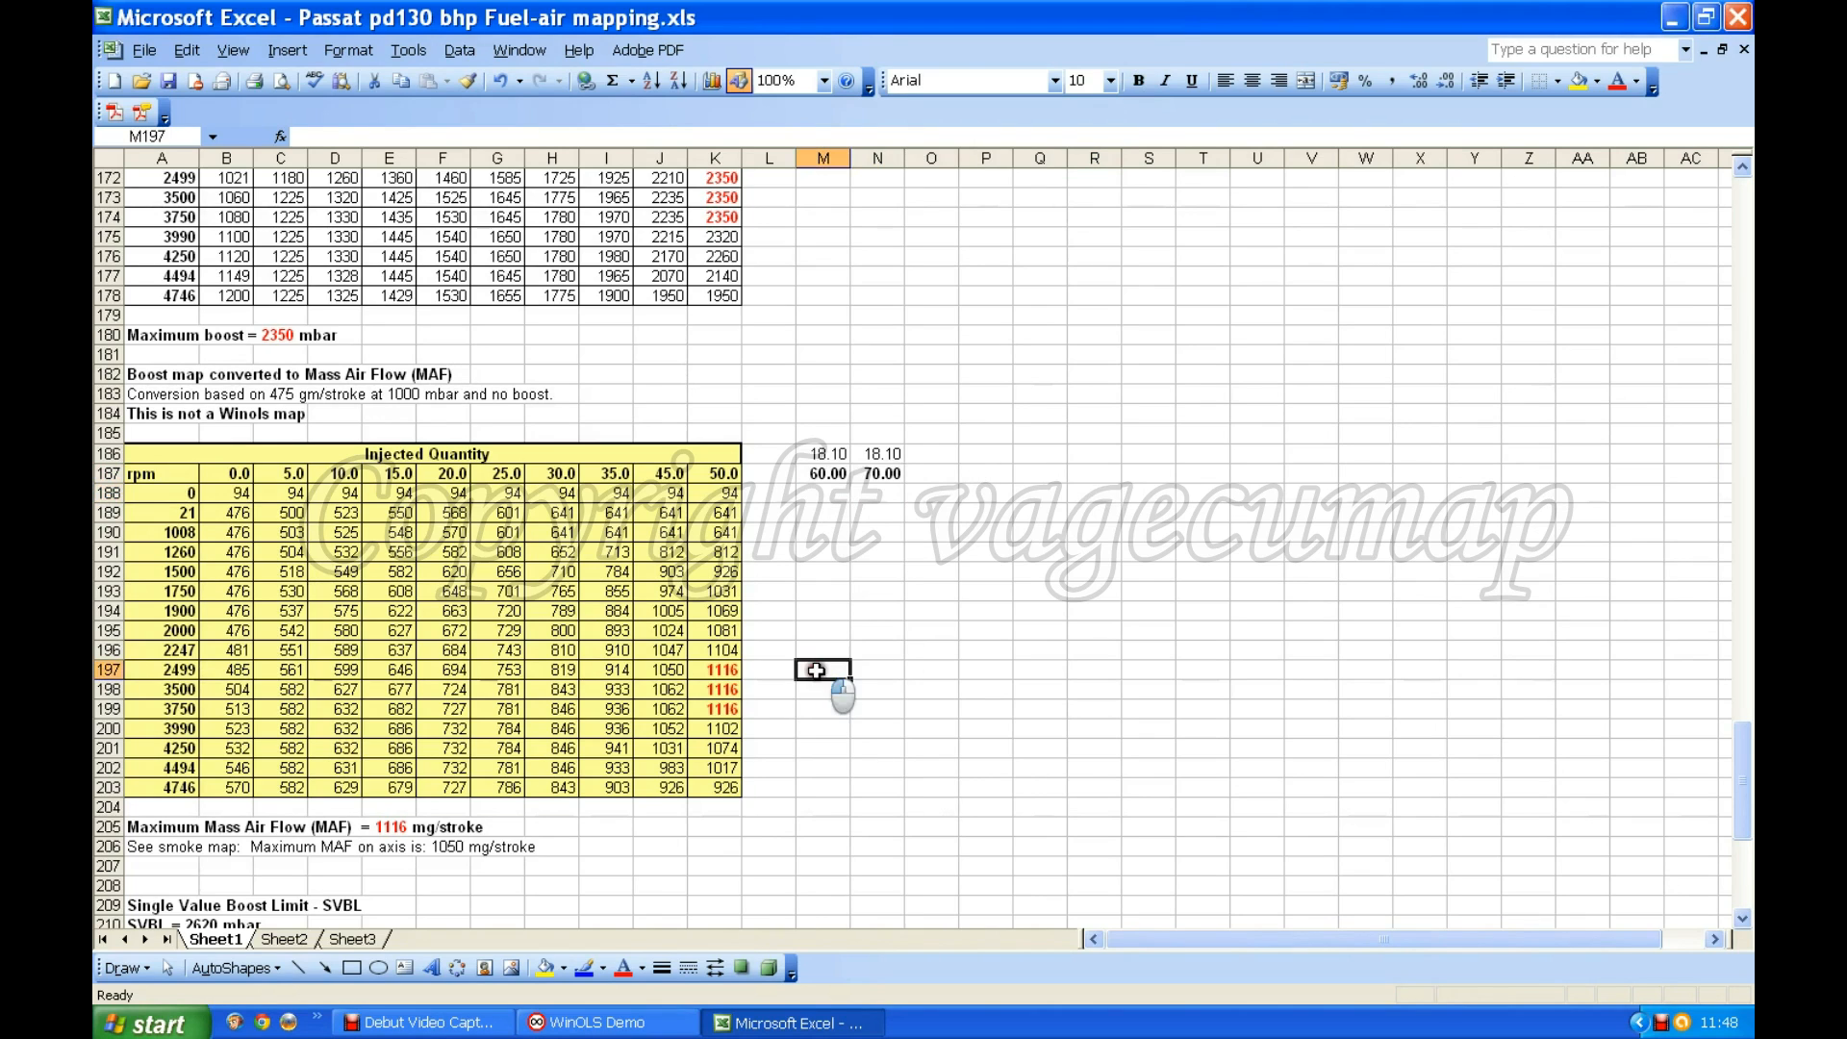
{"action": "type", "text": "="}
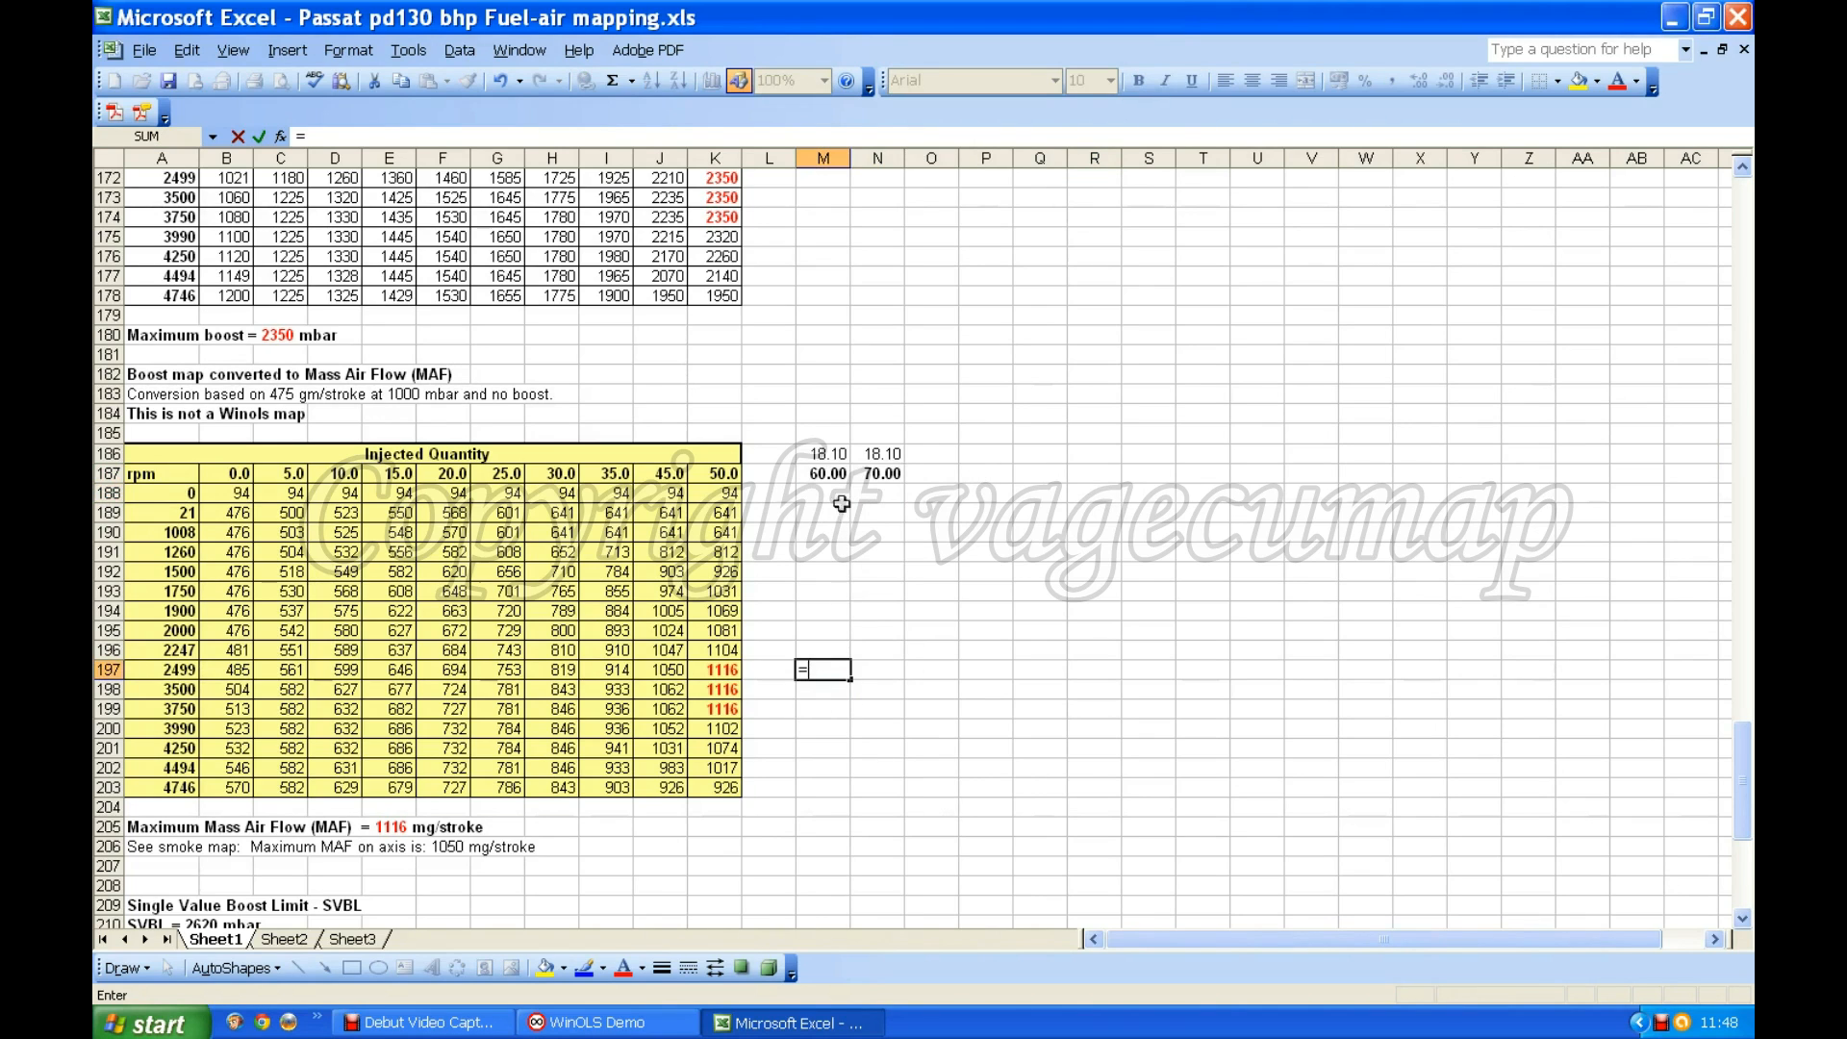
{"action": "left_click", "coordinate": [824, 473]}
{"action": "type", "text": "*"}
{"action": "left_click", "coordinate": [832, 452]}
{"action": "key", "text": "Return"}
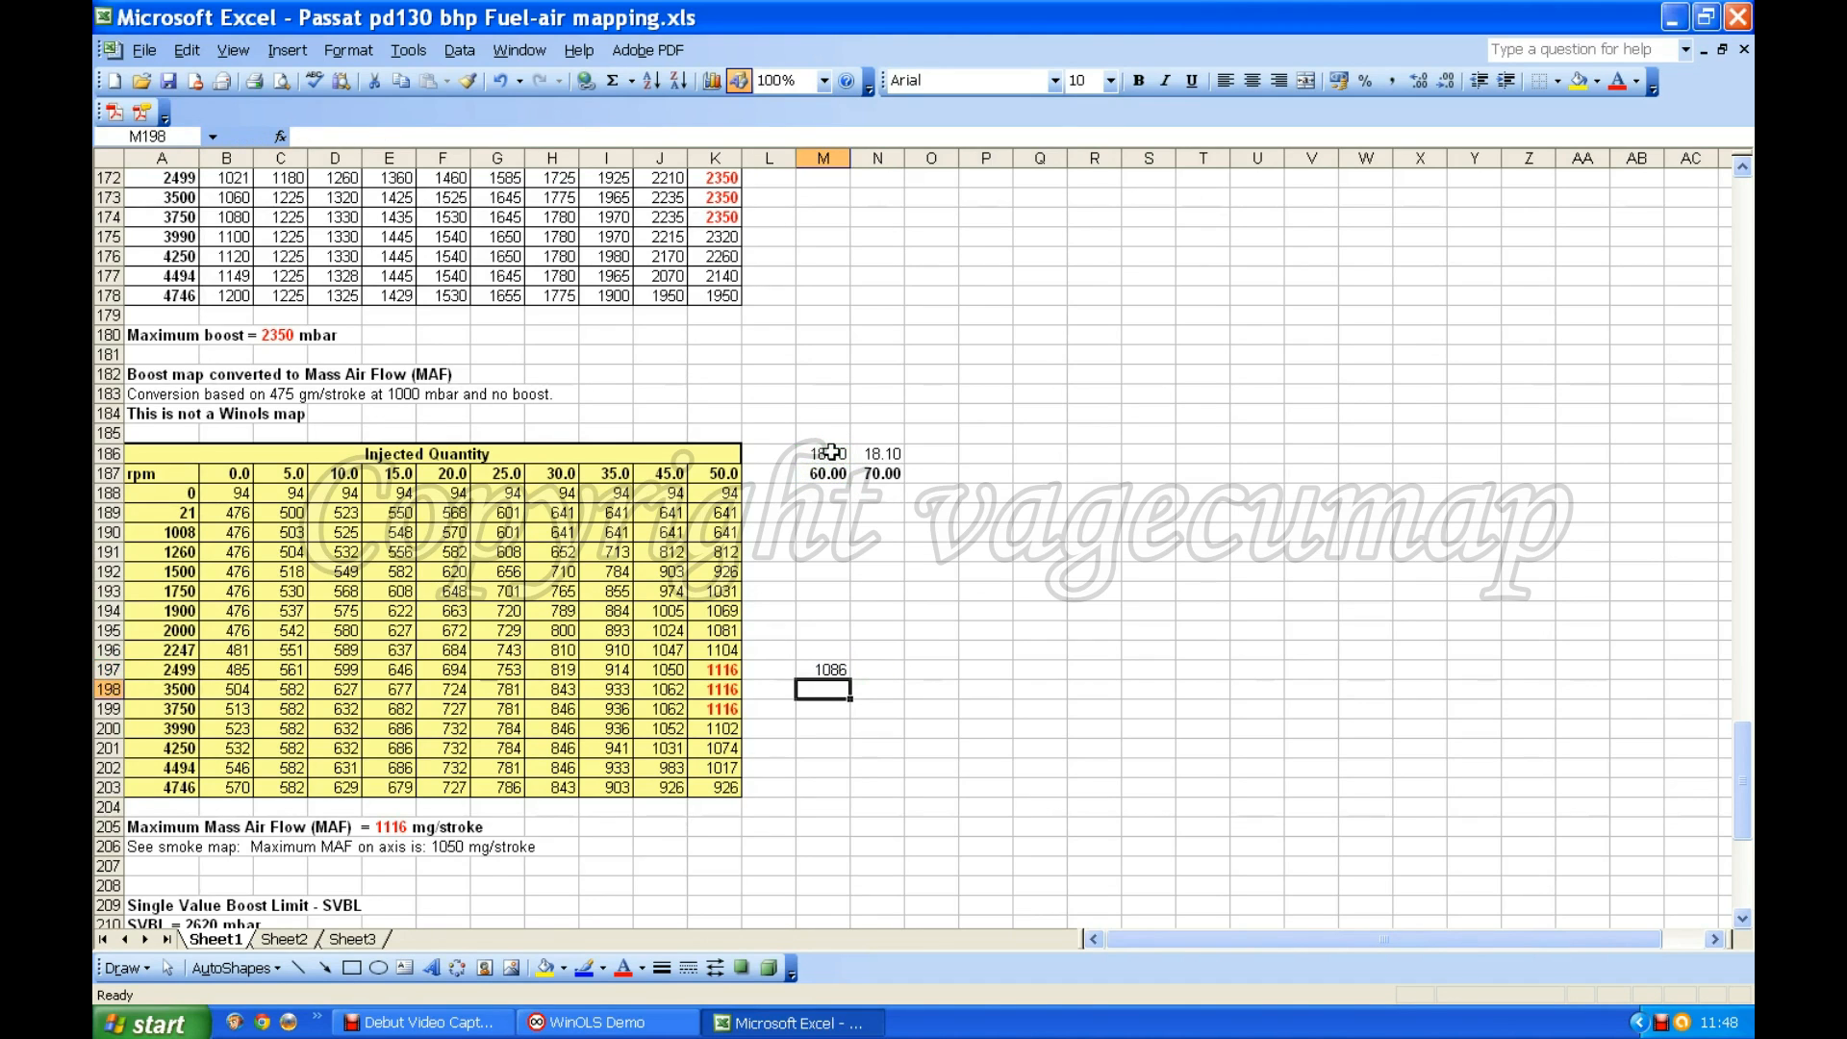
Step: Fill M198 and M199, on the 3500 and 3750 rpm rows, with the value 1086
{"action": "left_click", "coordinate": [837, 670]}
{"action": "mouse_move", "coordinate": [851, 678]}
{"action": "left_mouse_down"}
{"action": "mouse_move", "coordinate": [866, 739]}
{"action": "mouse_move", "coordinate": [851, 715]}
{"action": "left_mouse_up"}
{"action": "left_click", "coordinate": [837, 689]}
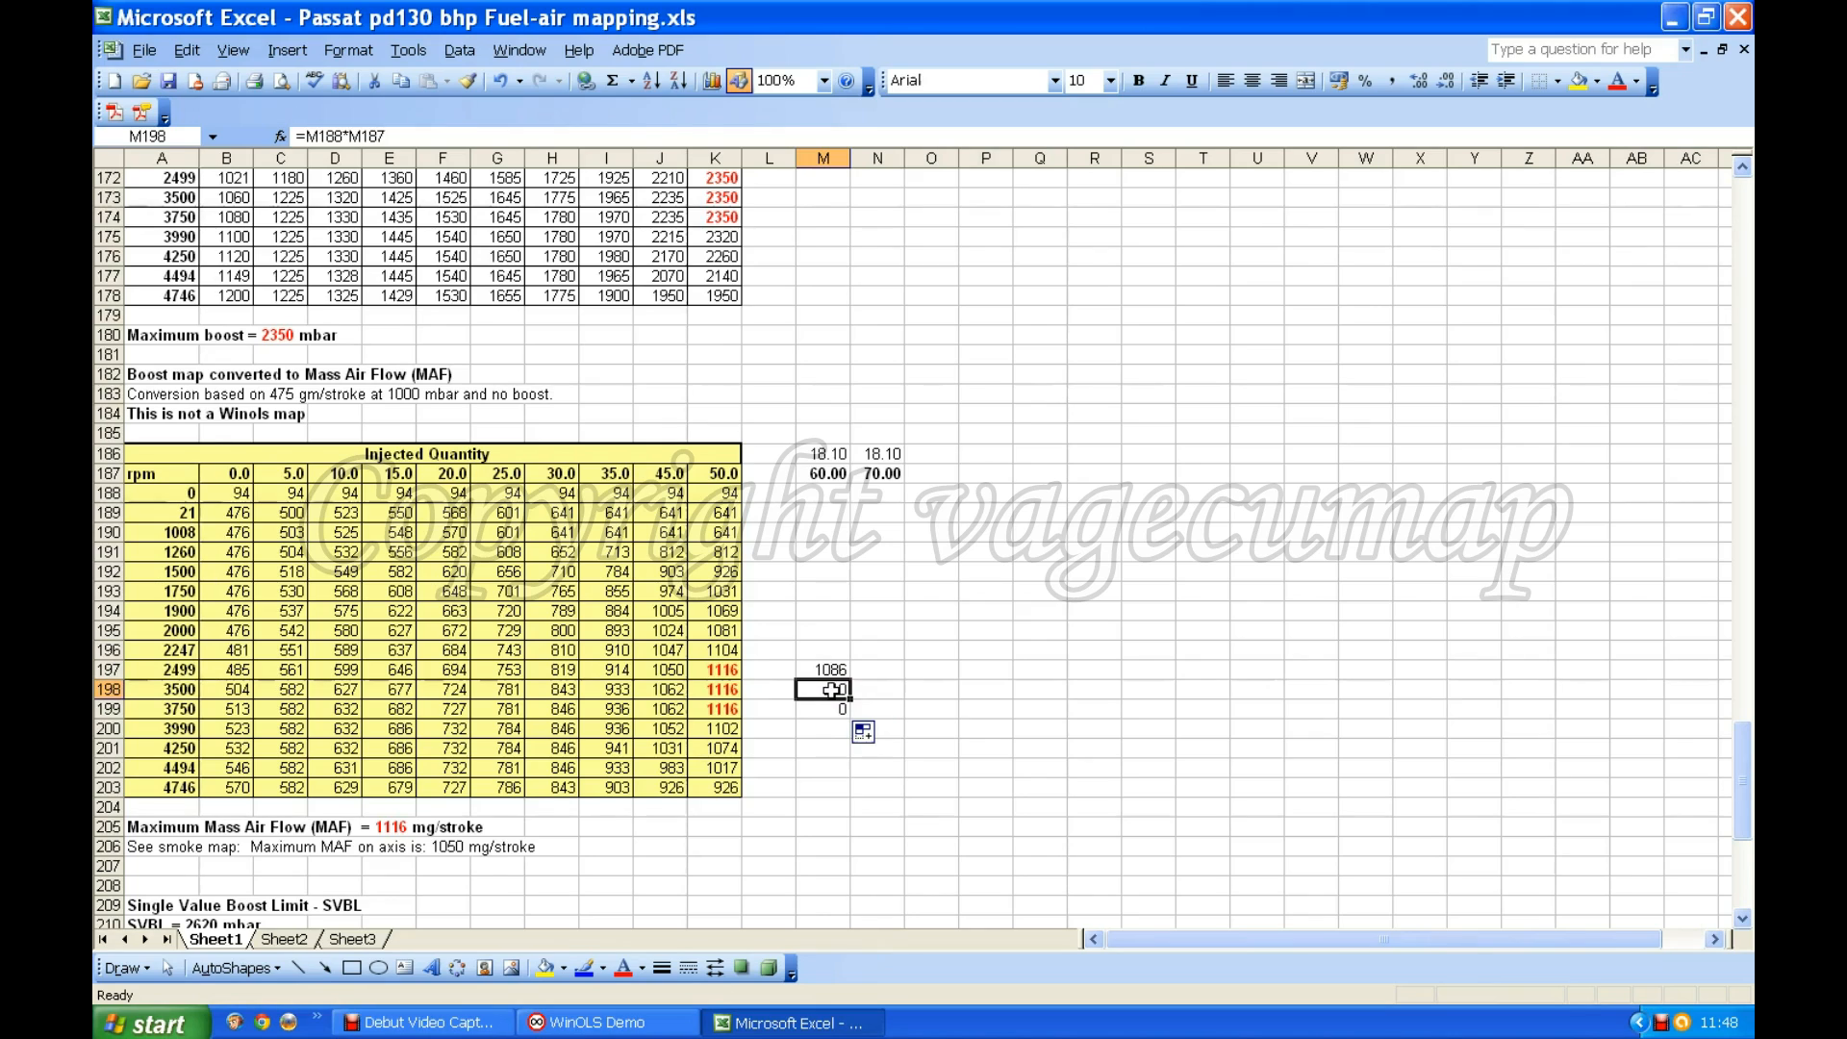
{"action": "type", "text": "108"}
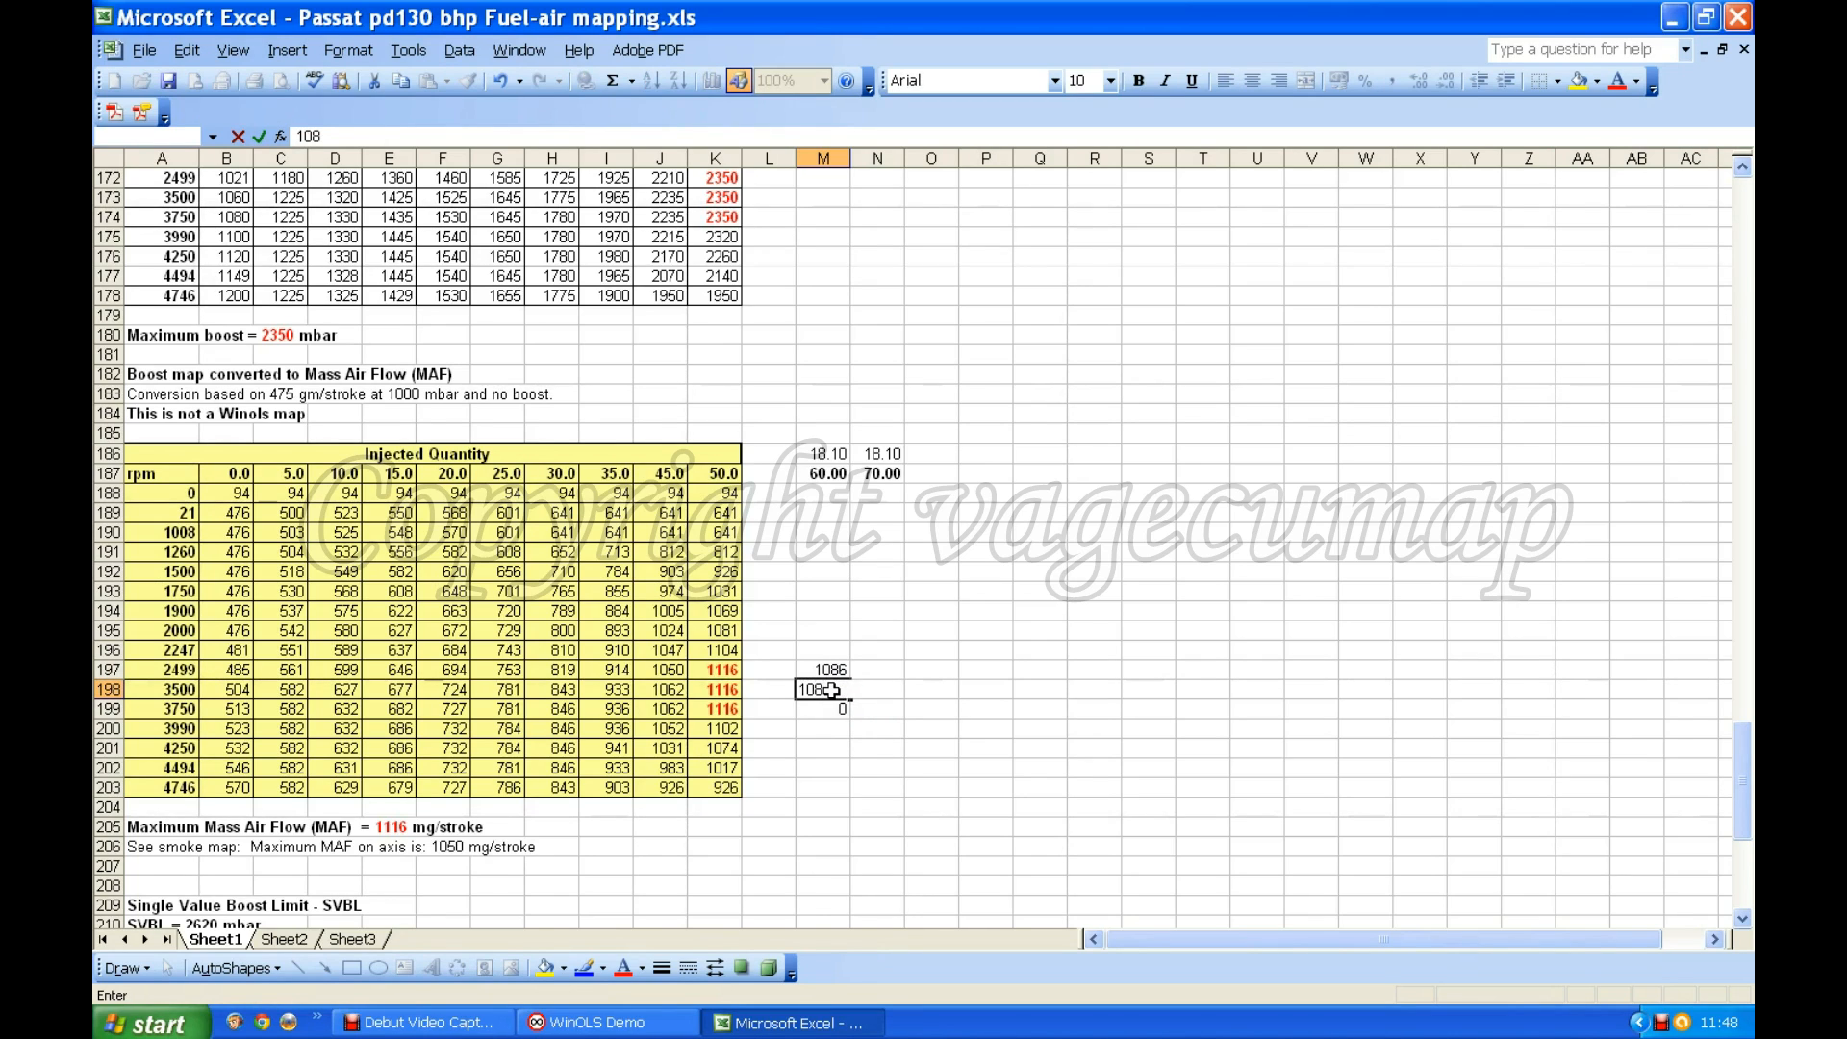
{"action": "type", "text": "6"}
{"action": "key", "text": "Return"}
{"action": "type", "text": "1"}
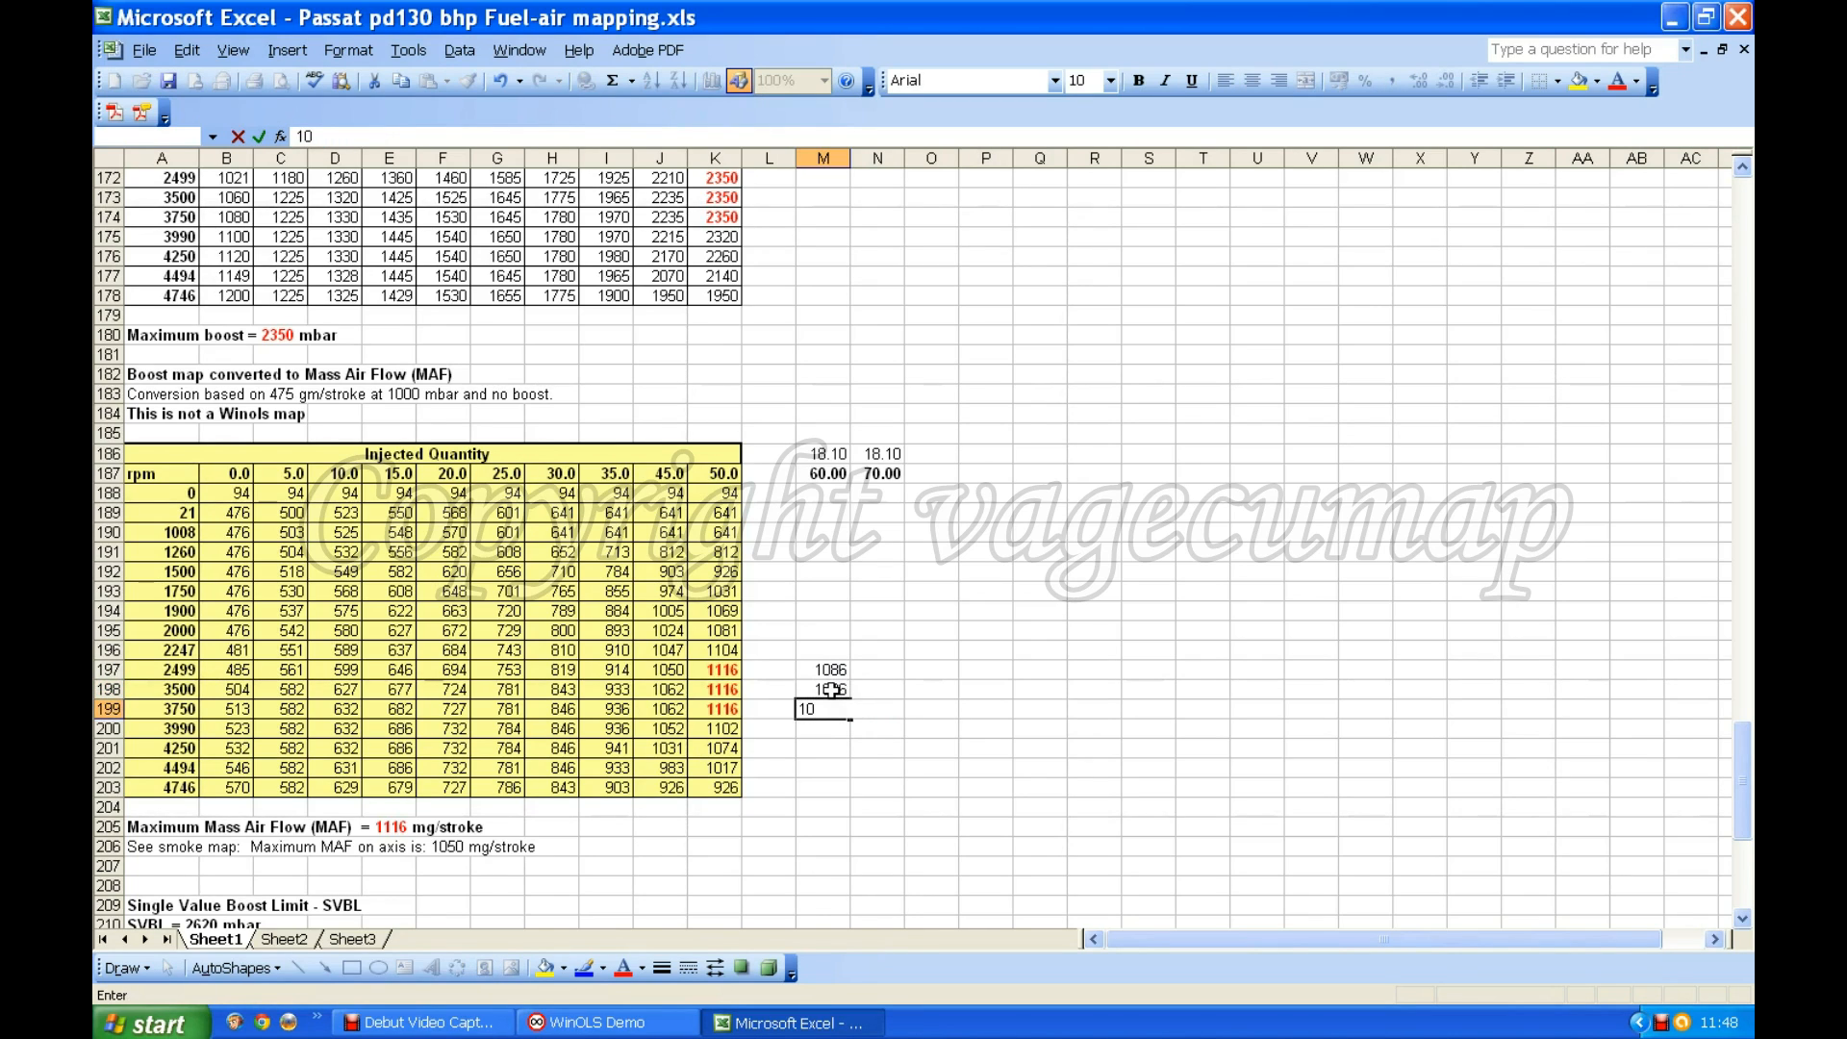
{"action": "type", "text": "086"}
{"action": "key", "text": "Return"}
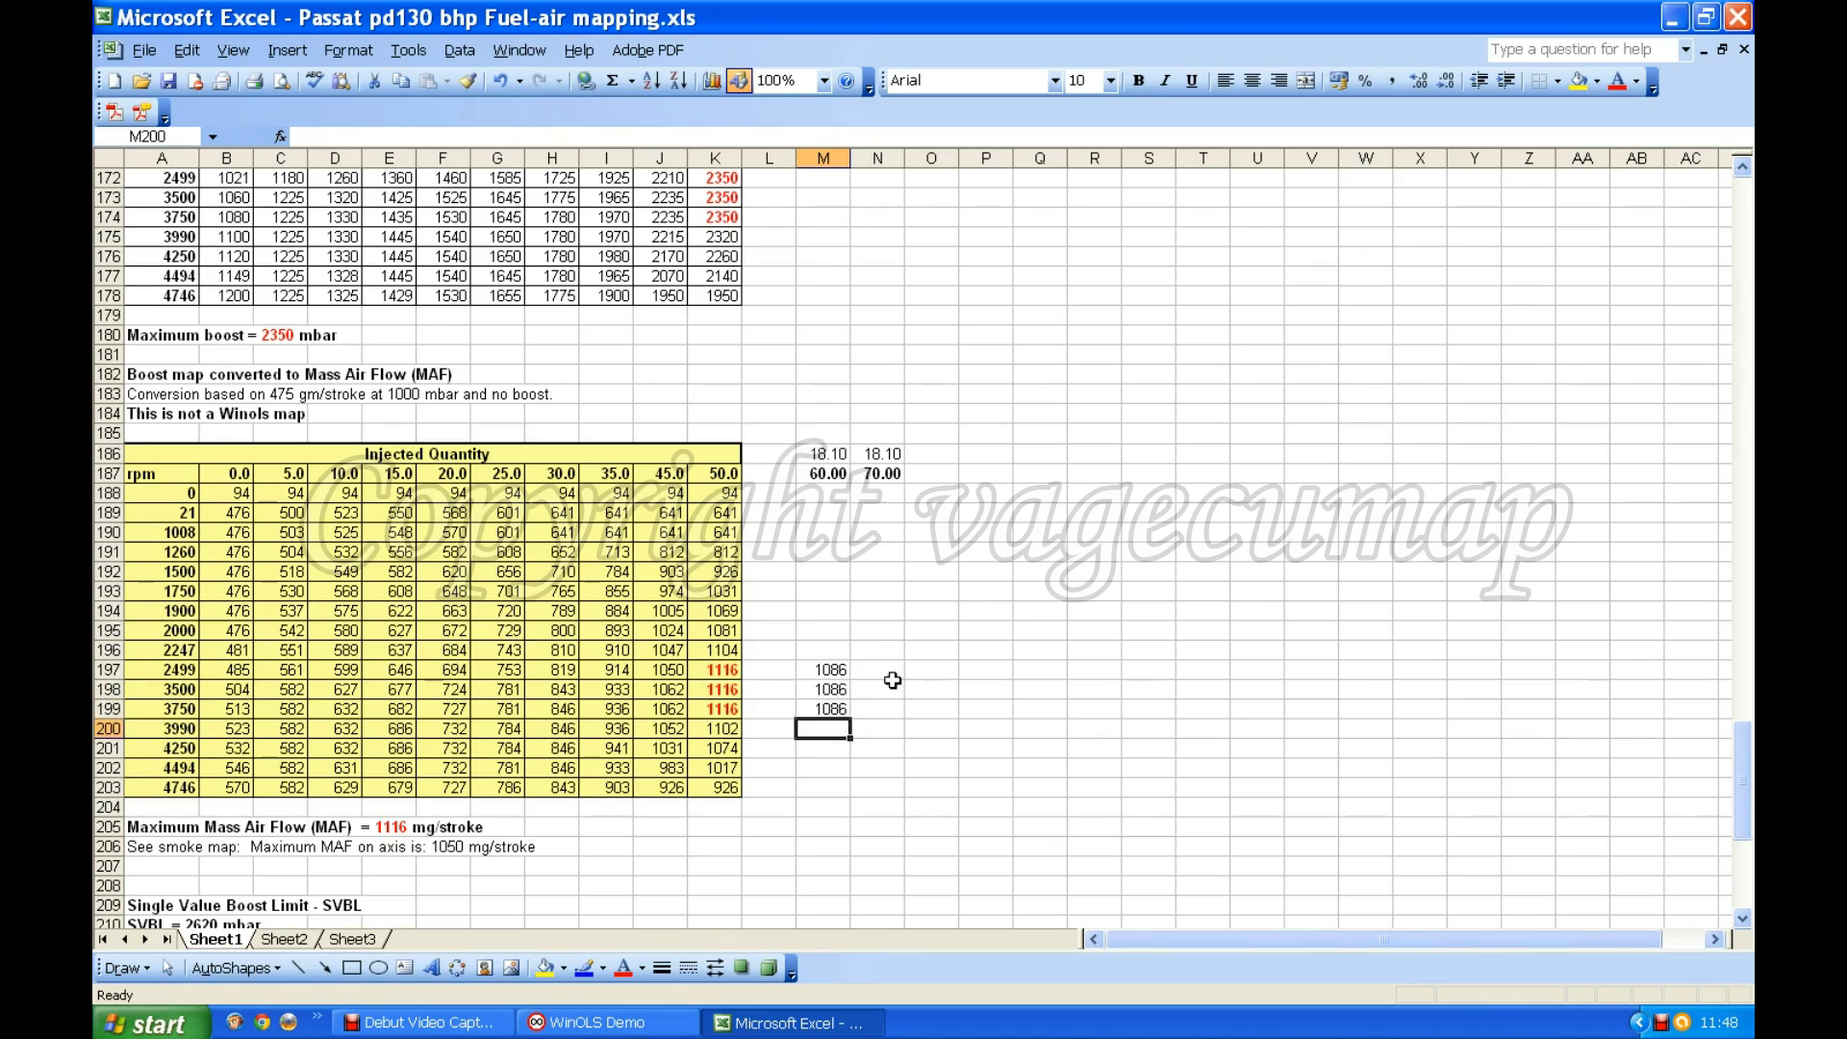
Step: Copy the air mass formula from M197 across to N197
{"action": "left_click", "coordinate": [841, 671]}
{"action": "left_click_drag", "start_coordinate": [850, 678], "coordinate": [887, 678]}
{"action": "left_click", "coordinate": [880, 670]}
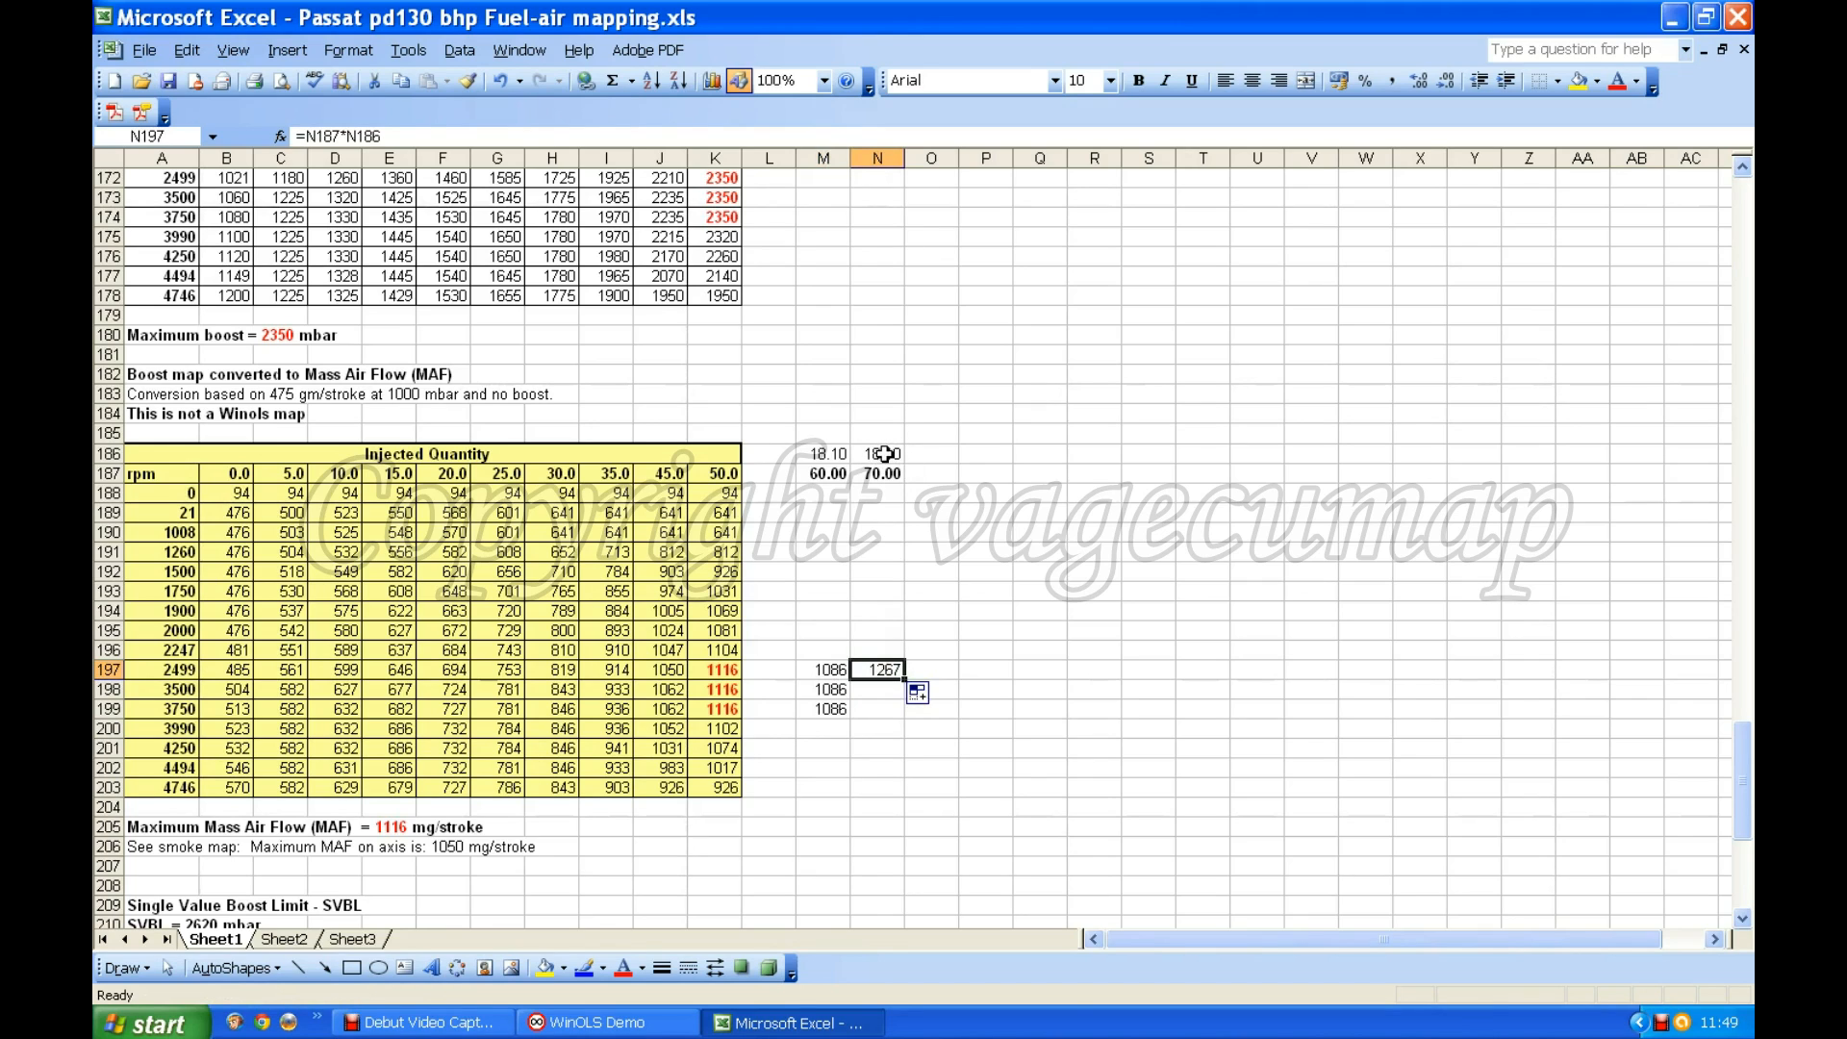
Step: Enter 1267 in N198 and N199, on the 3500 and 3750 rpm rows
{"action": "left_click", "coordinate": [884, 694]}
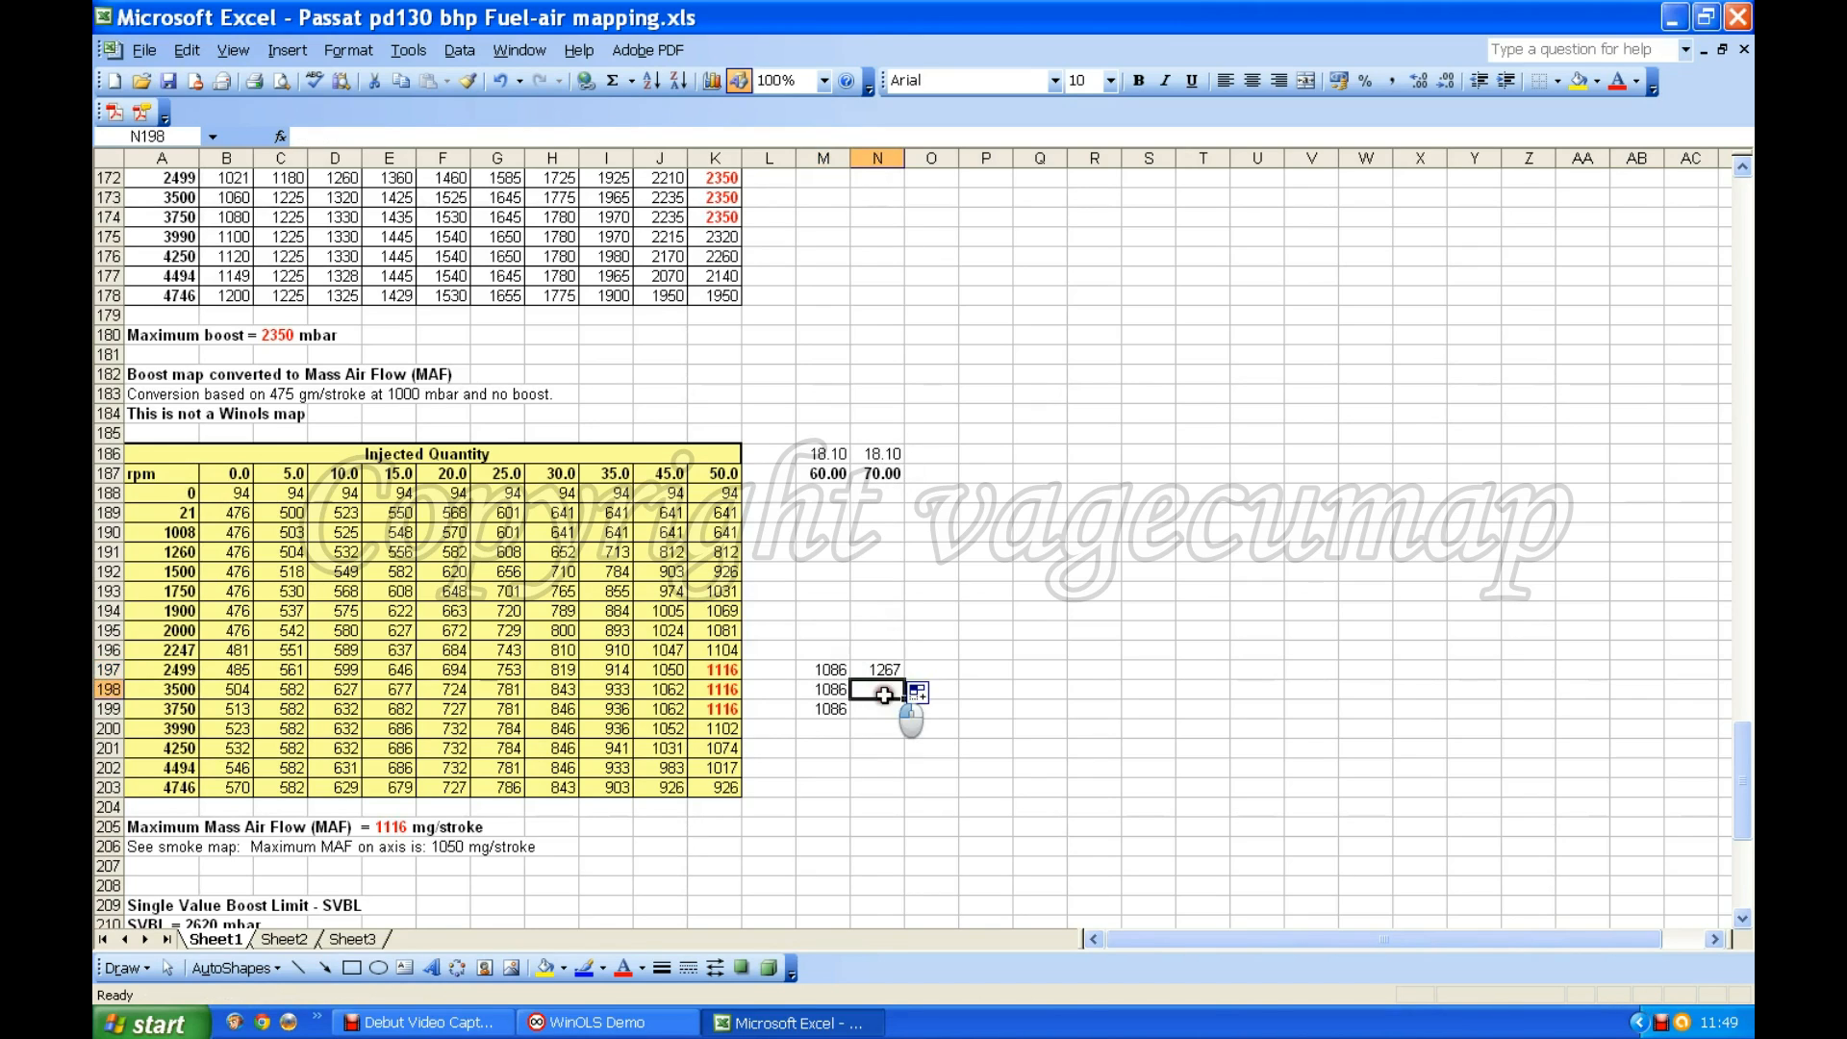
{"action": "type", "text": "126"}
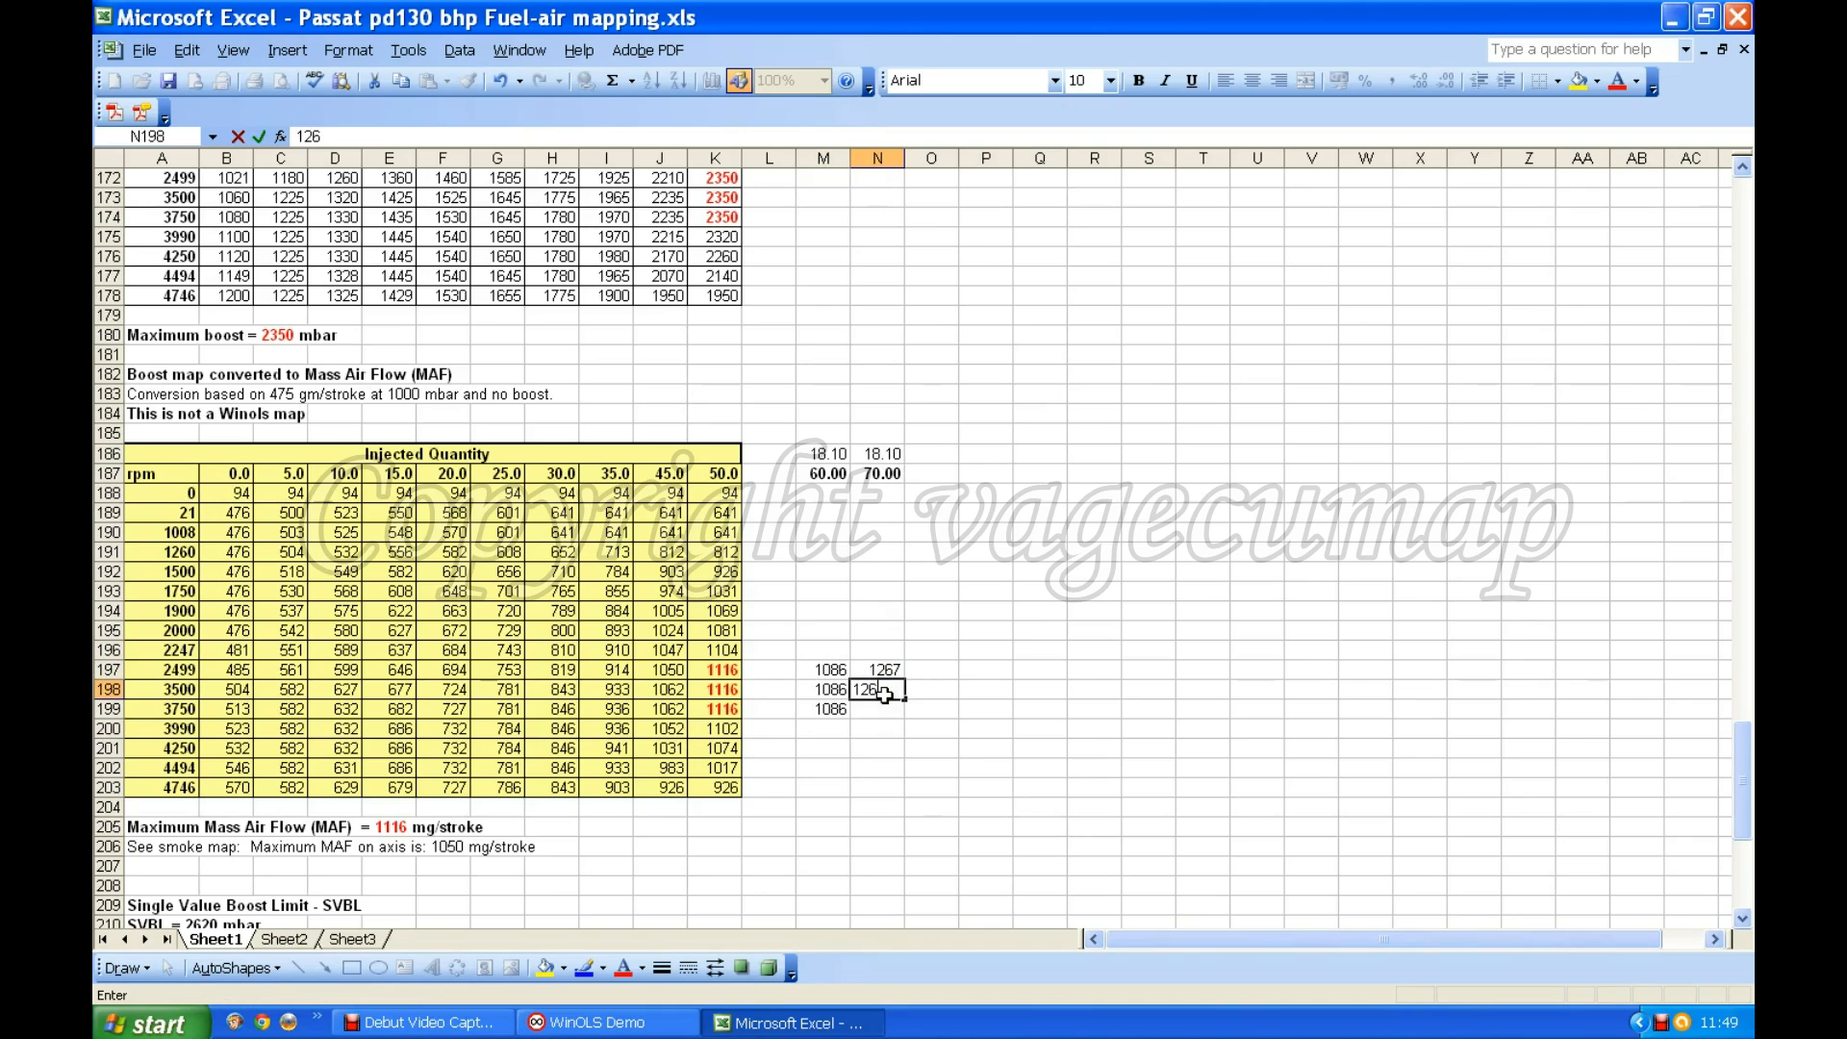
{"action": "left_click", "coordinate": [882, 710]}
{"action": "type", "text": "1267"}
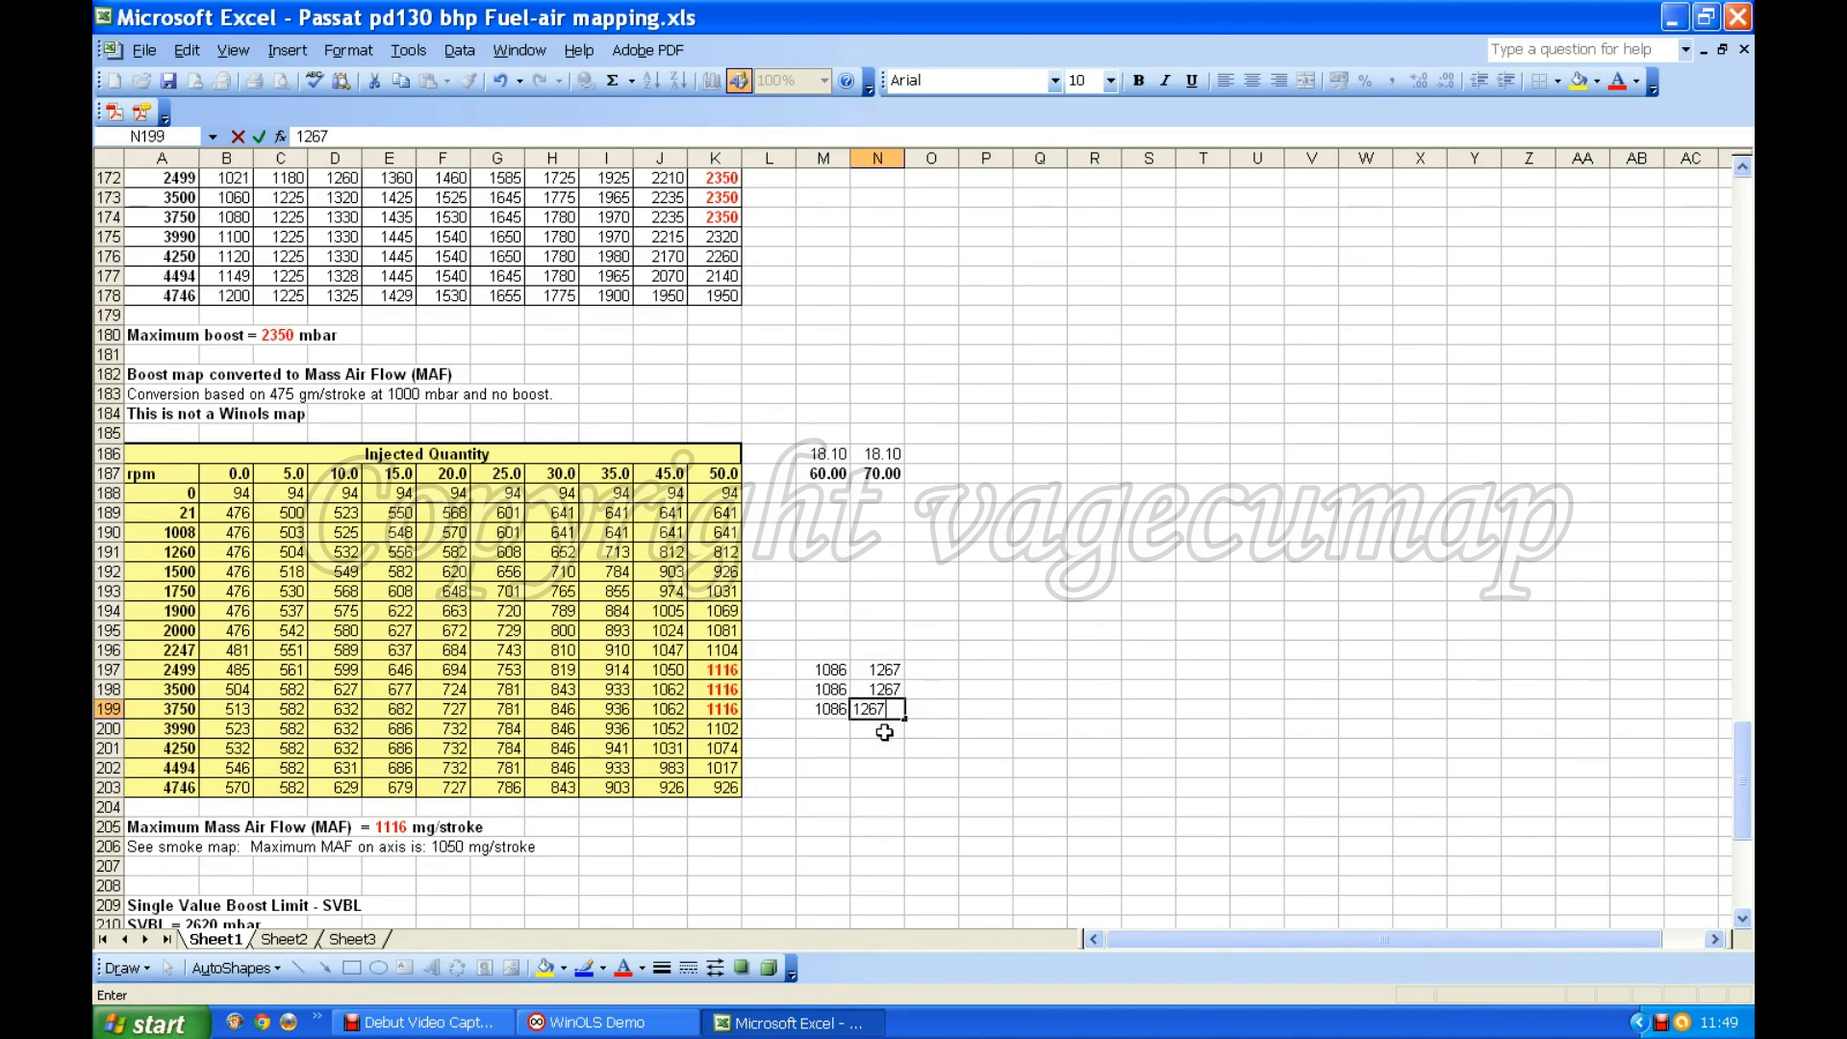
{"action": "left_click", "coordinate": [880, 731]}
{"action": "left_click", "coordinate": [883, 712]}
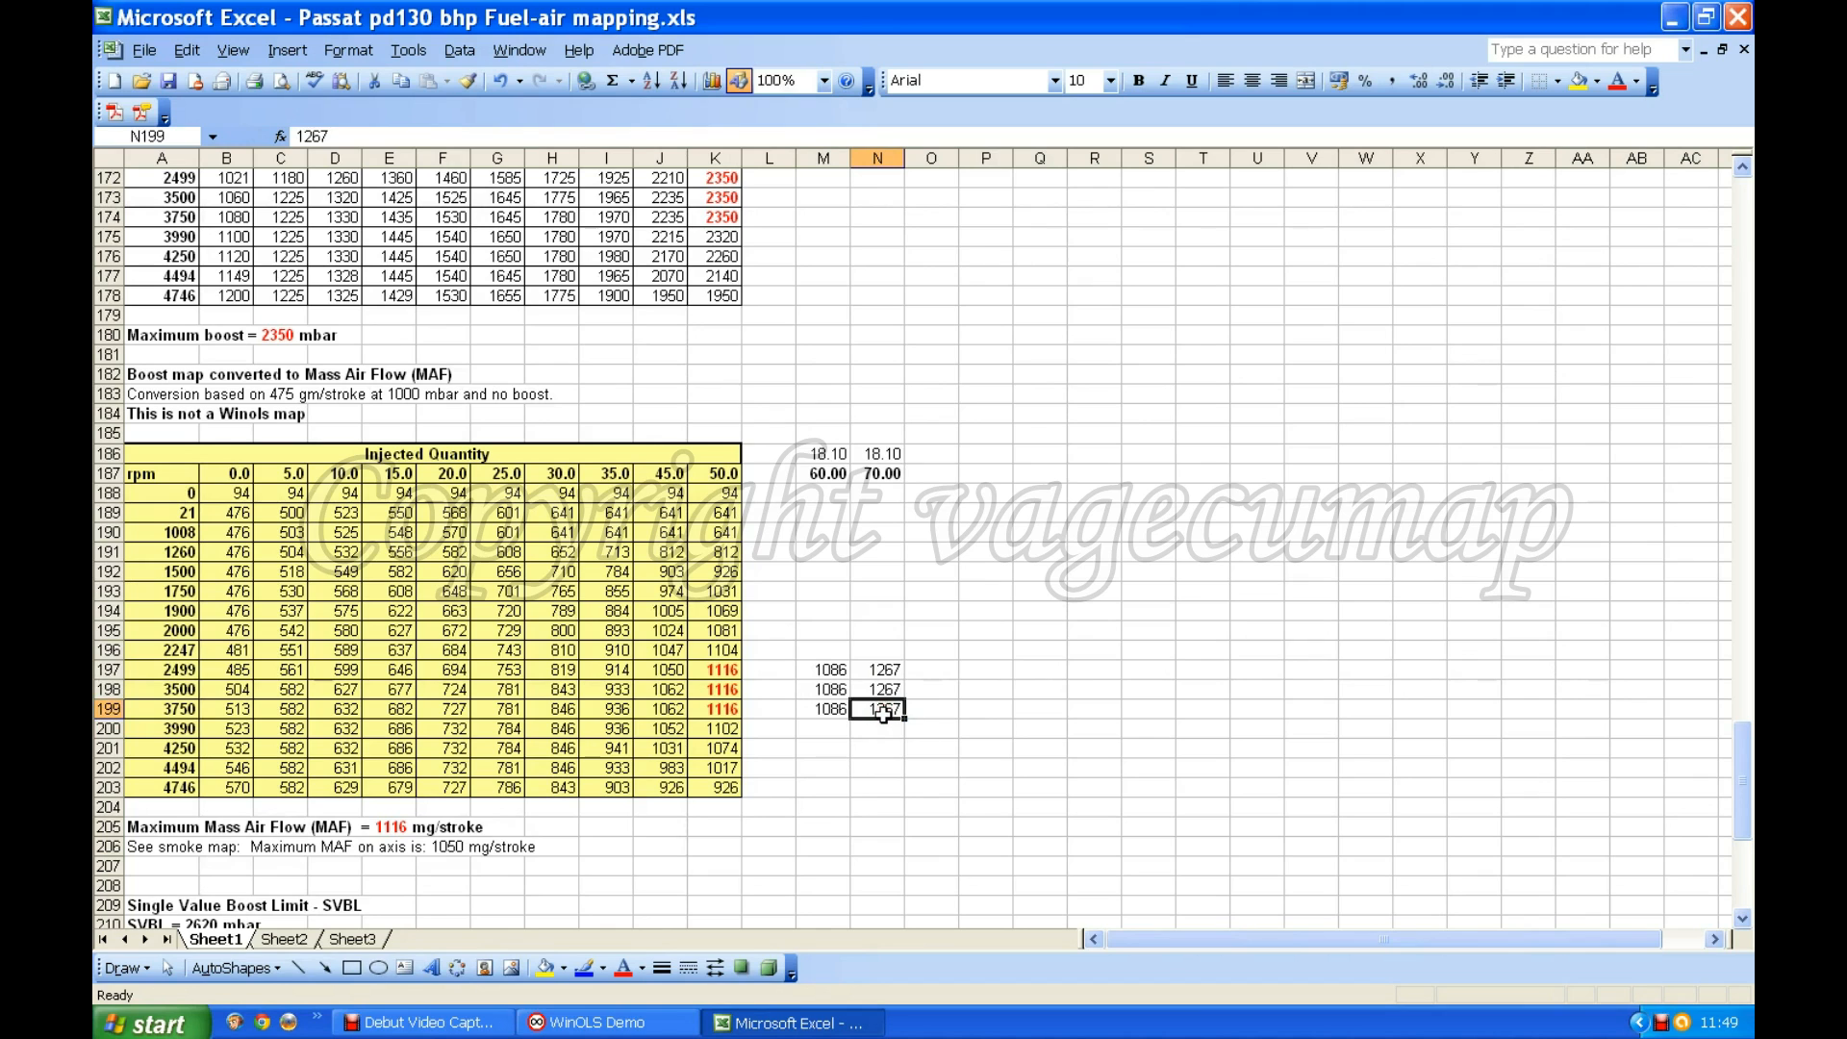
Step: In M172, beside the 2499 rpm row of the boost map, calculate 1086 divided by 475
{"action": "scroll", "coordinate": [883, 712], "scroll_direction": "up", "scroll_amount": 2}
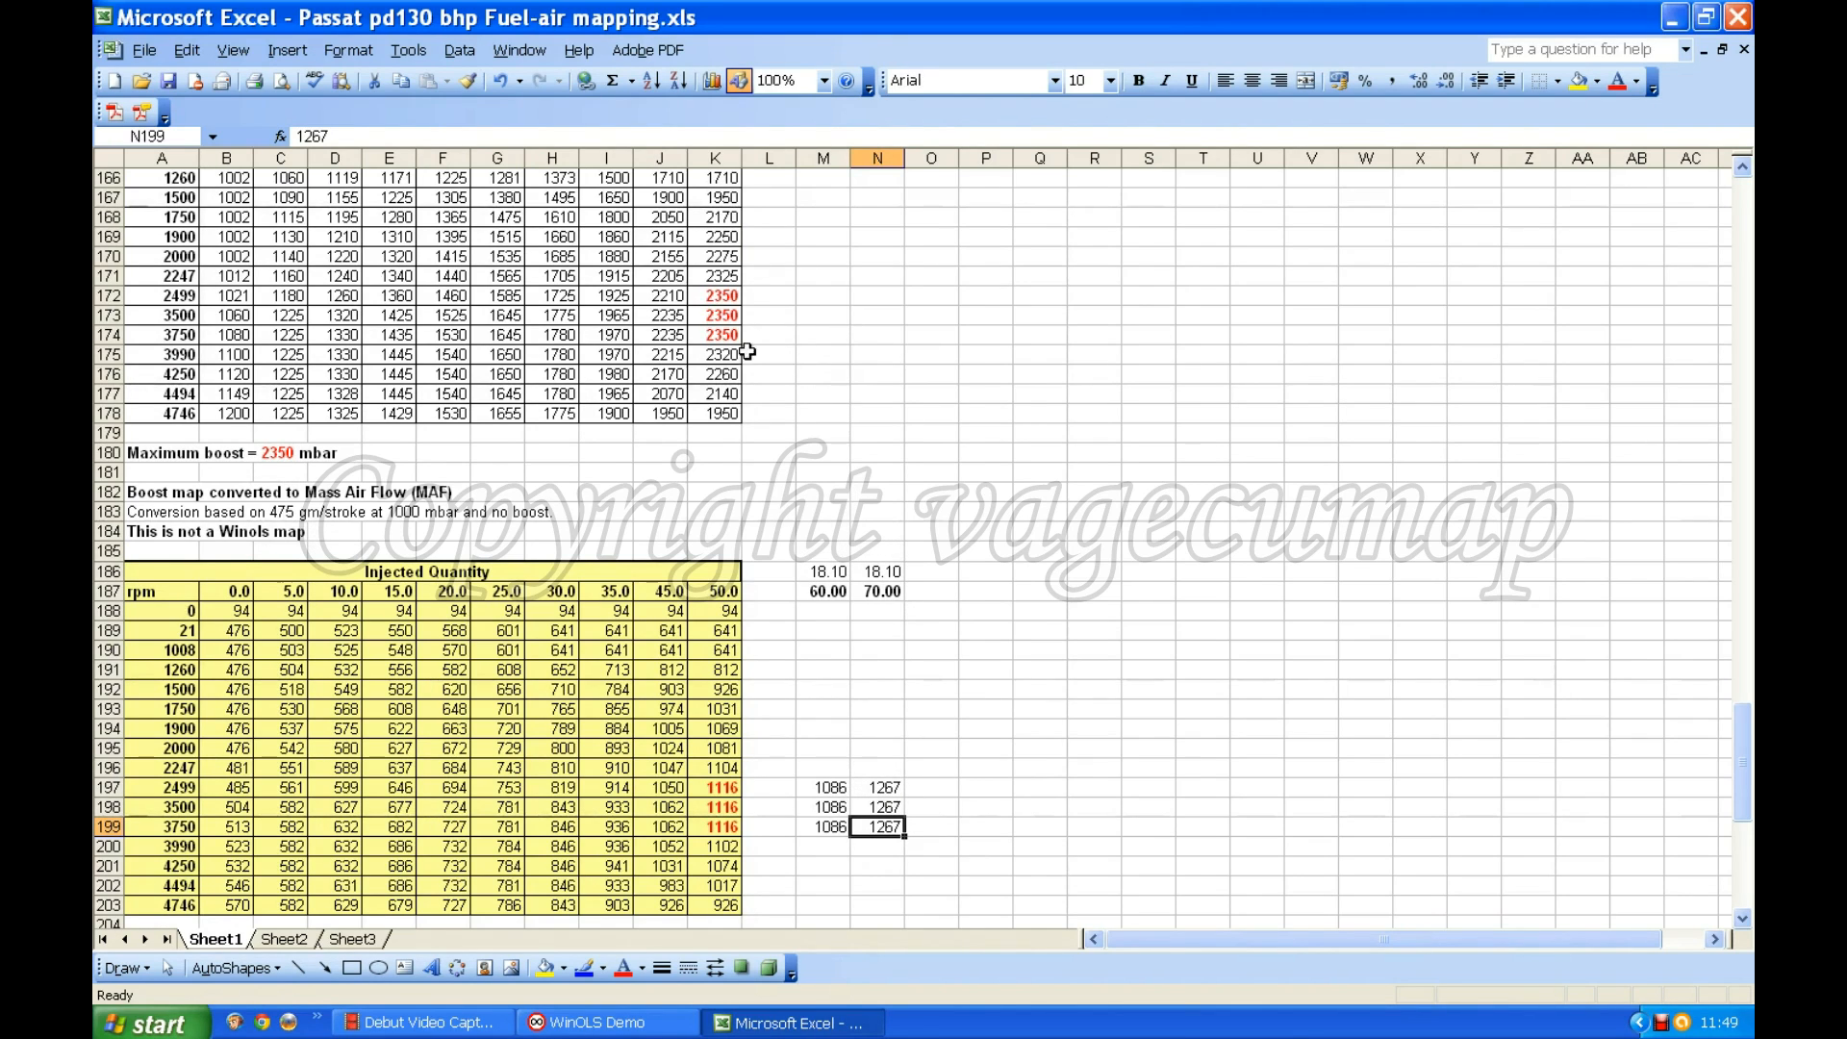
{"action": "left_click", "coordinate": [821, 298]}
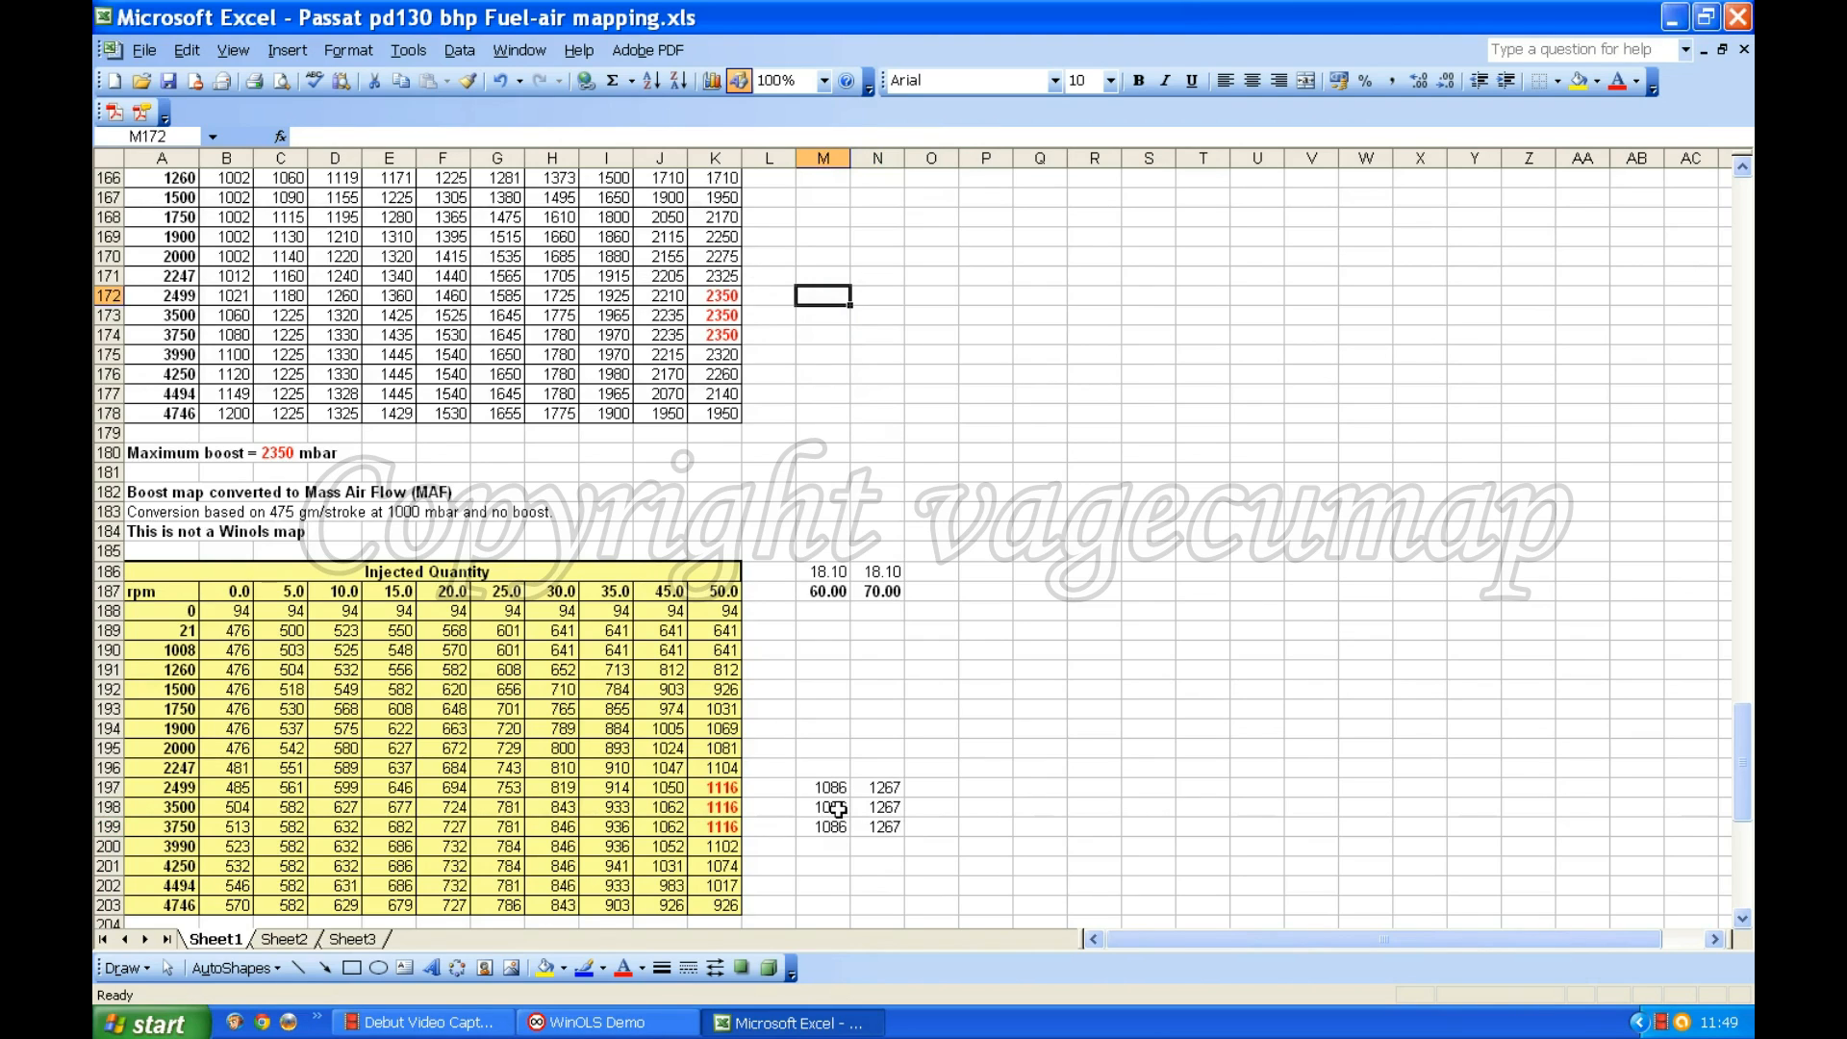
{"action": "type", "text": "1086/"}
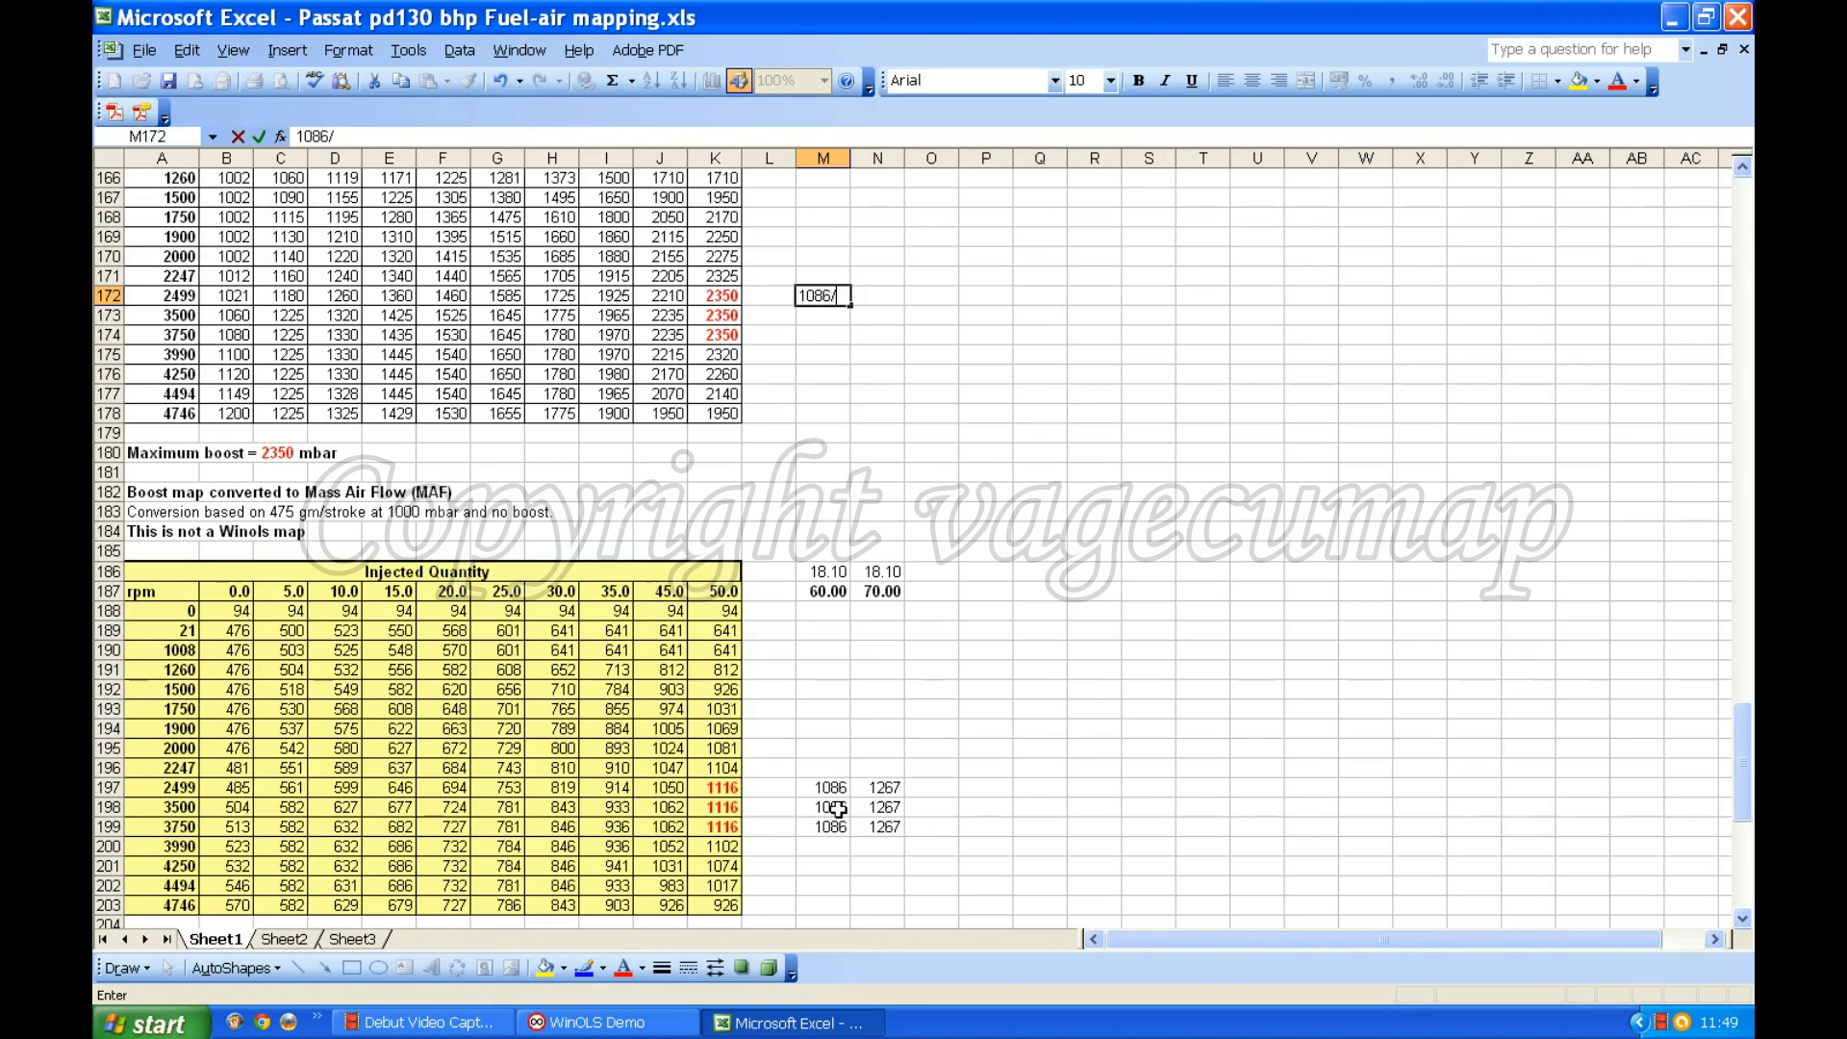
{"action": "type", "text": "75"}
{"action": "key", "text": "Return"}
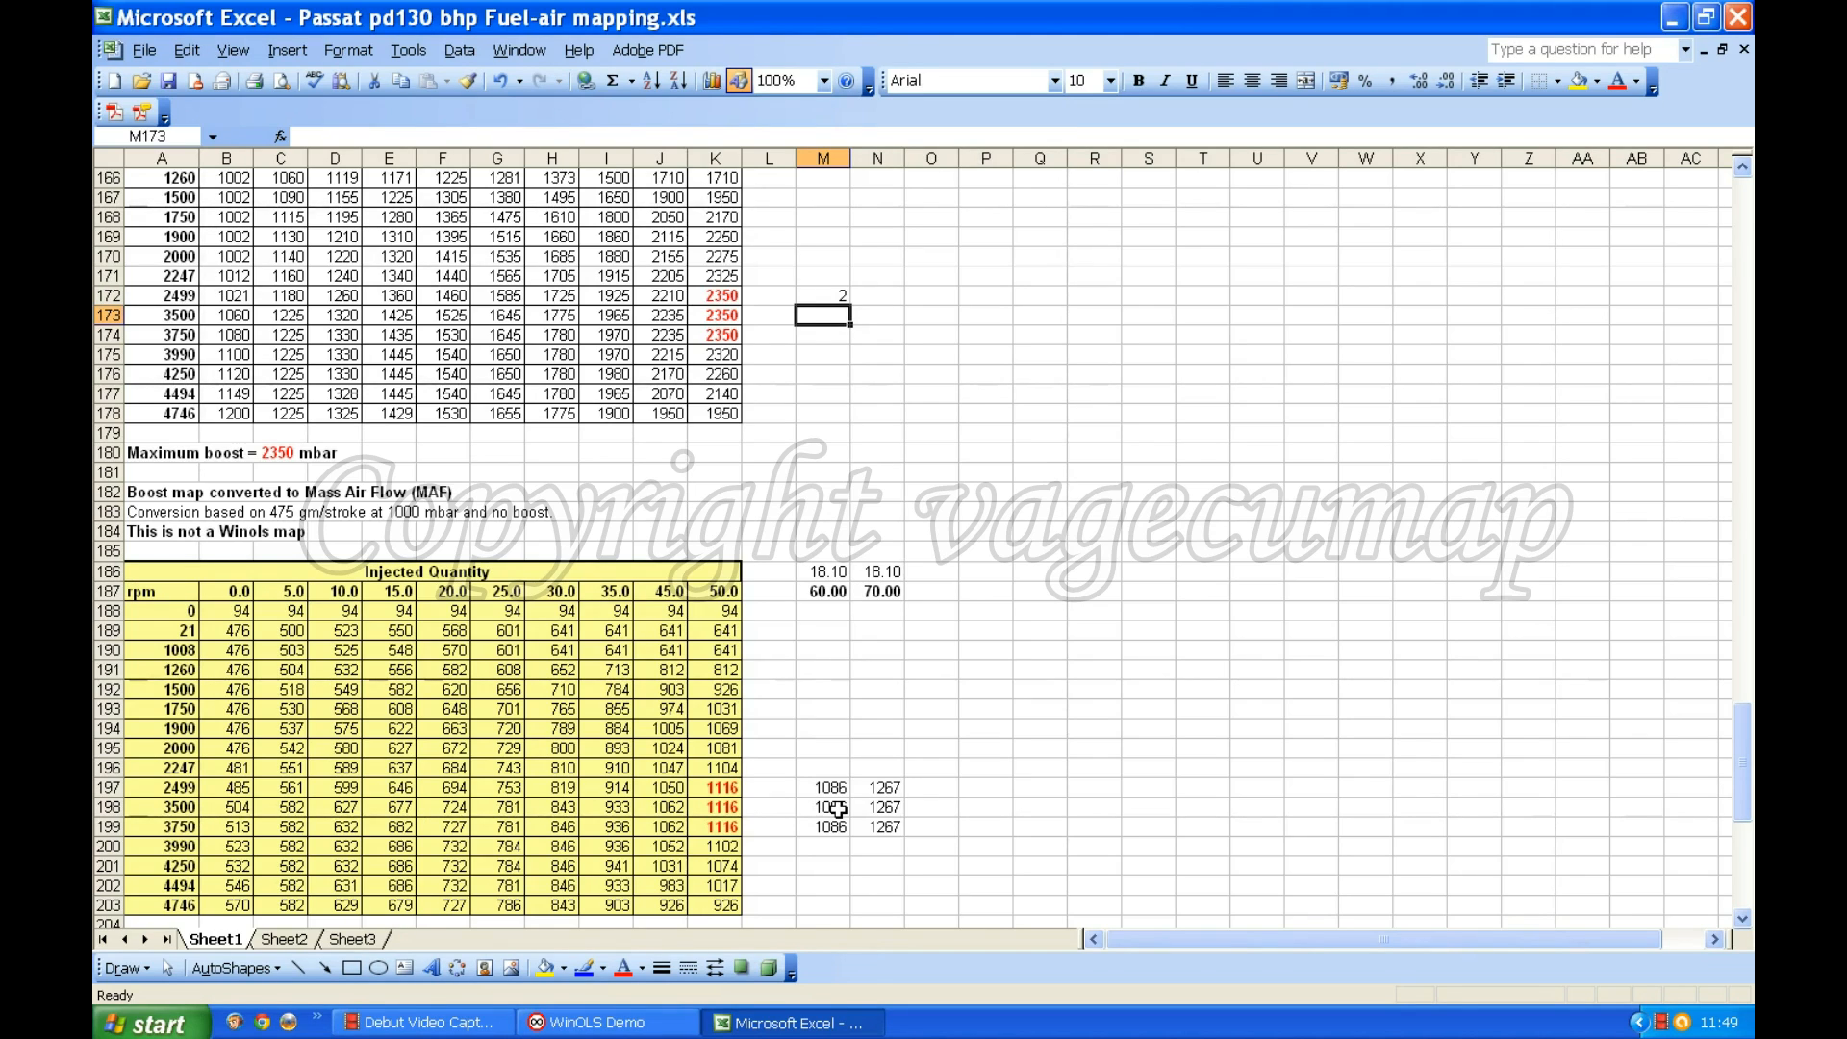
Step: In N172, beside the 2499 rpm row of the boost map, calculate 1267 divided by 475 with the formula =1267/475
{"action": "left_click", "coordinate": [875, 299]}
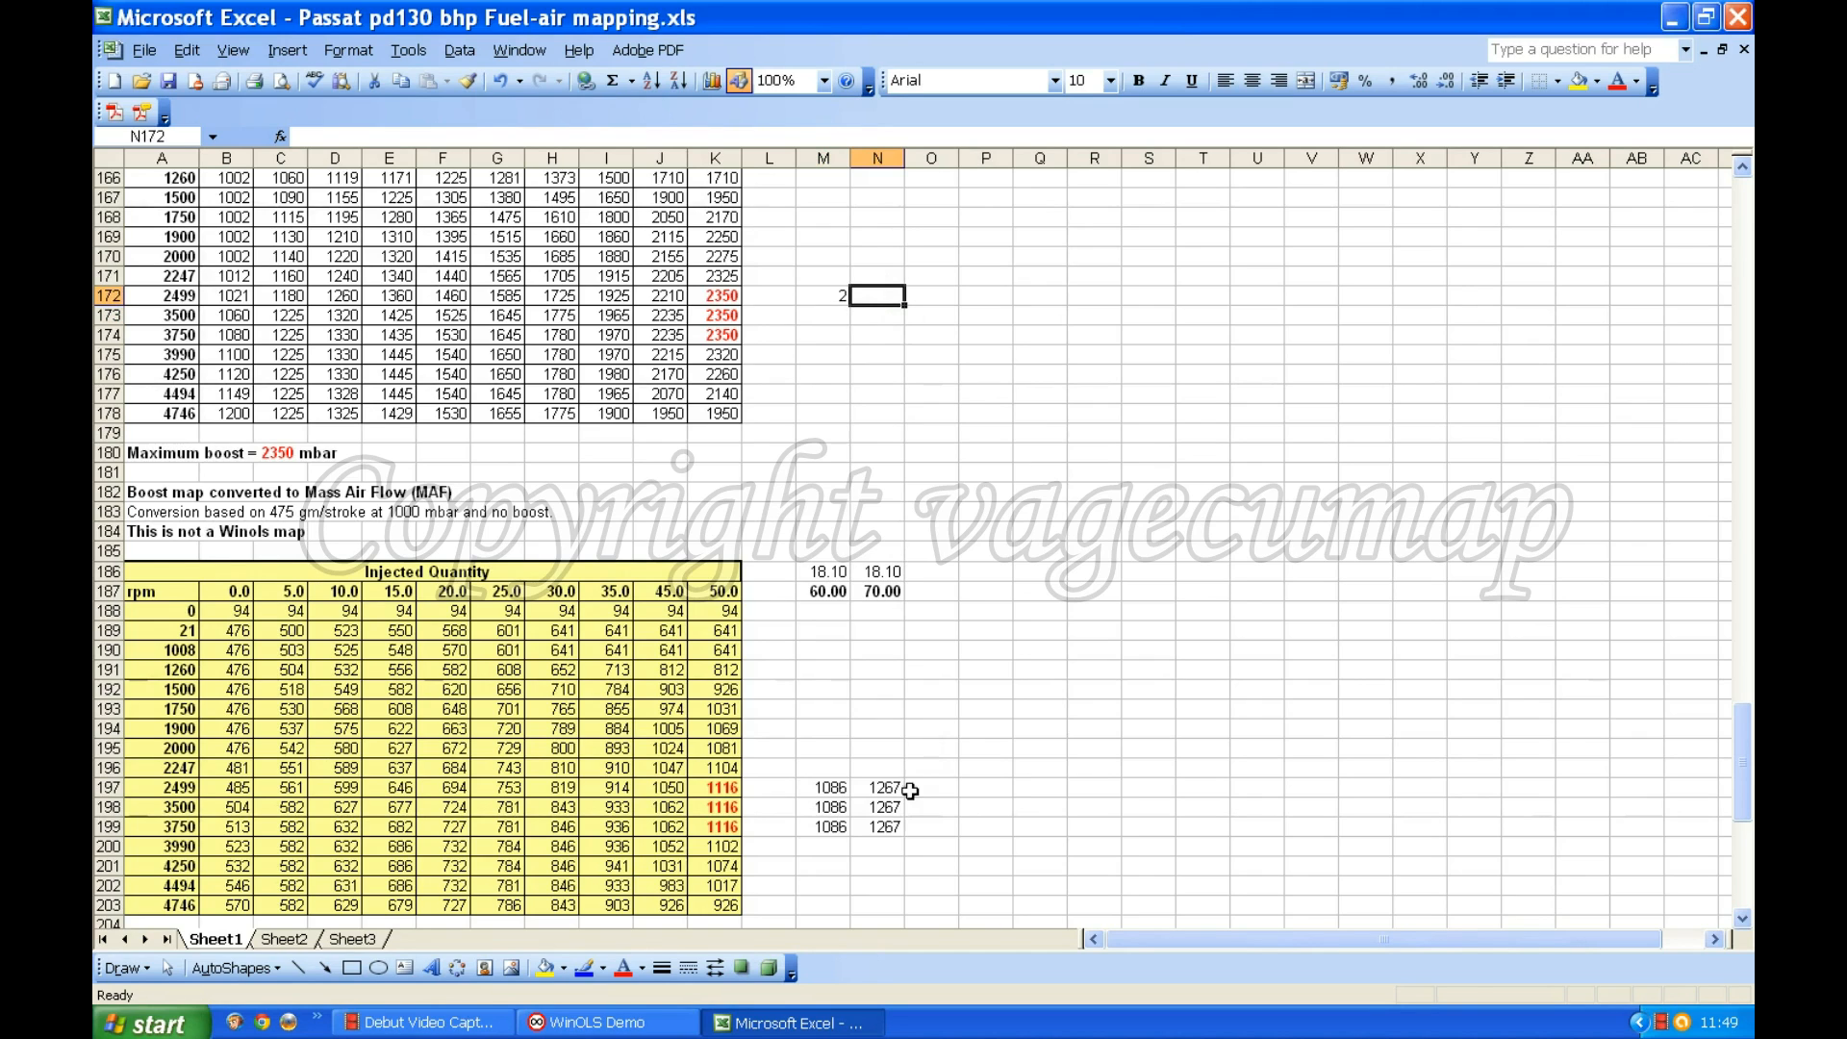
{"action": "type", "text": "1267/475"}
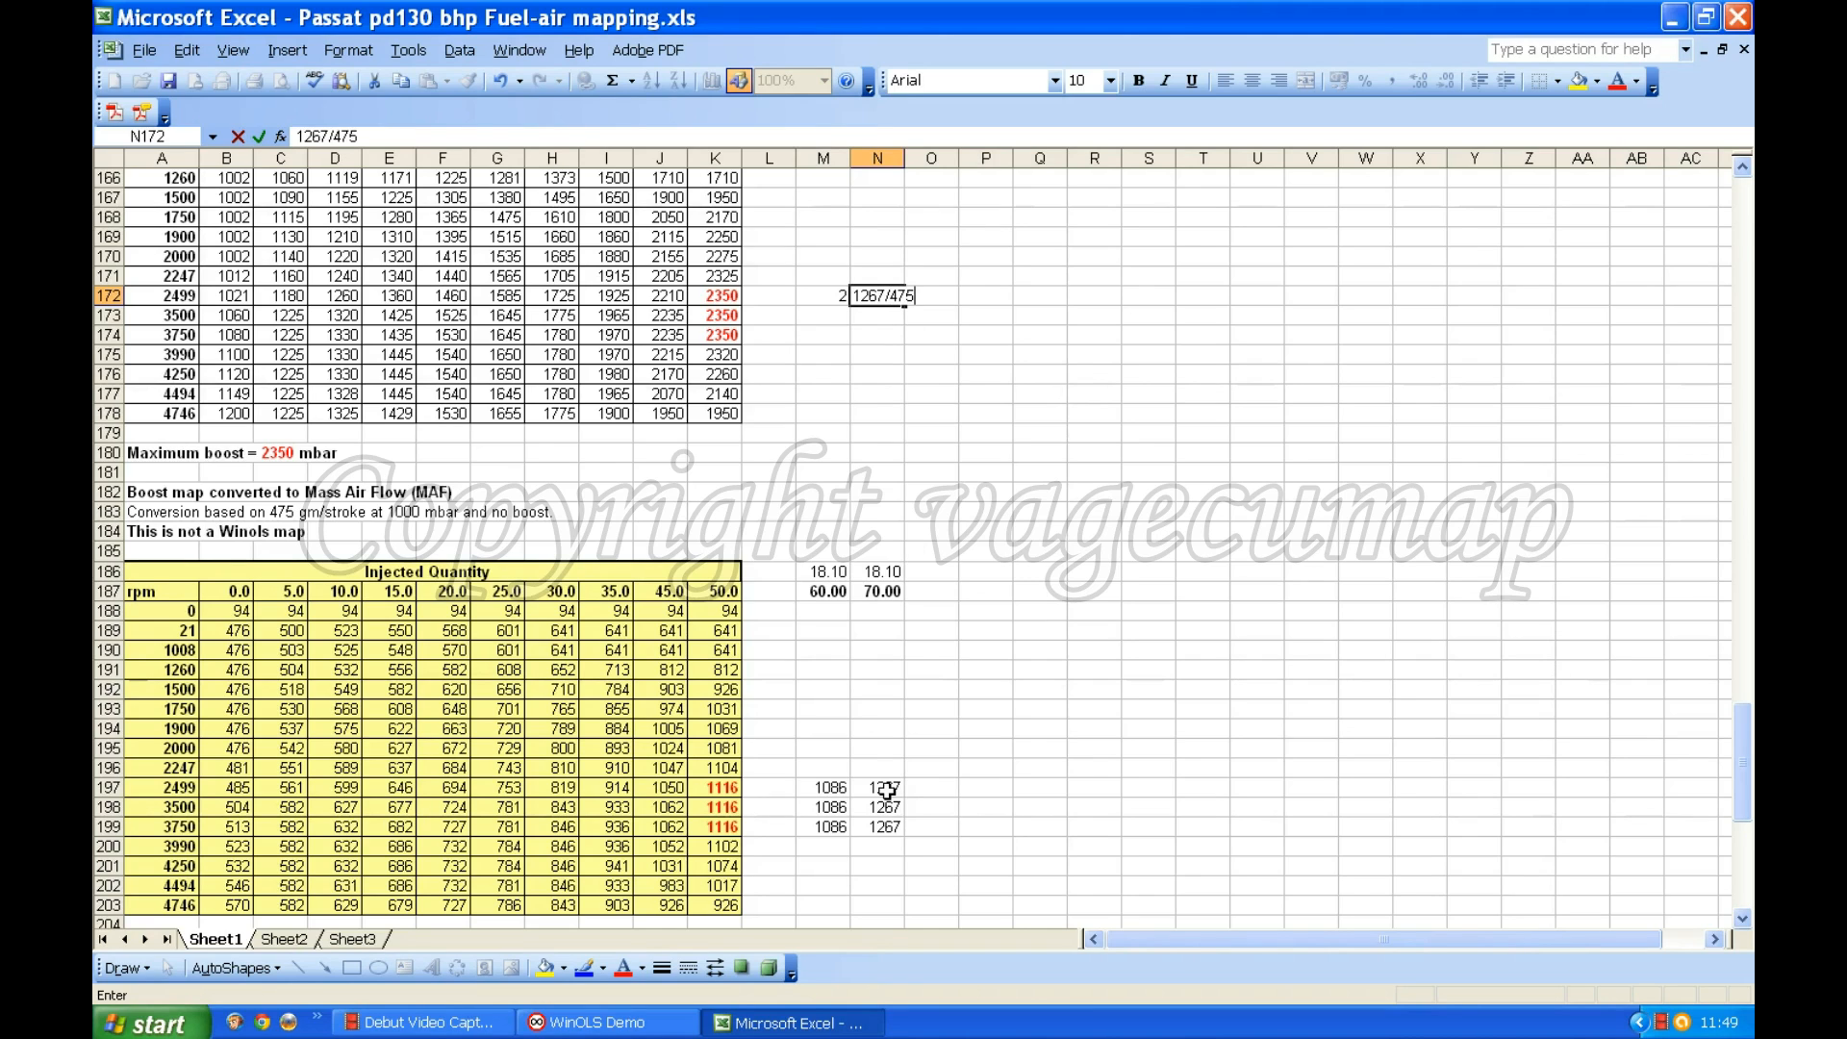
{"action": "key", "text": "Return"}
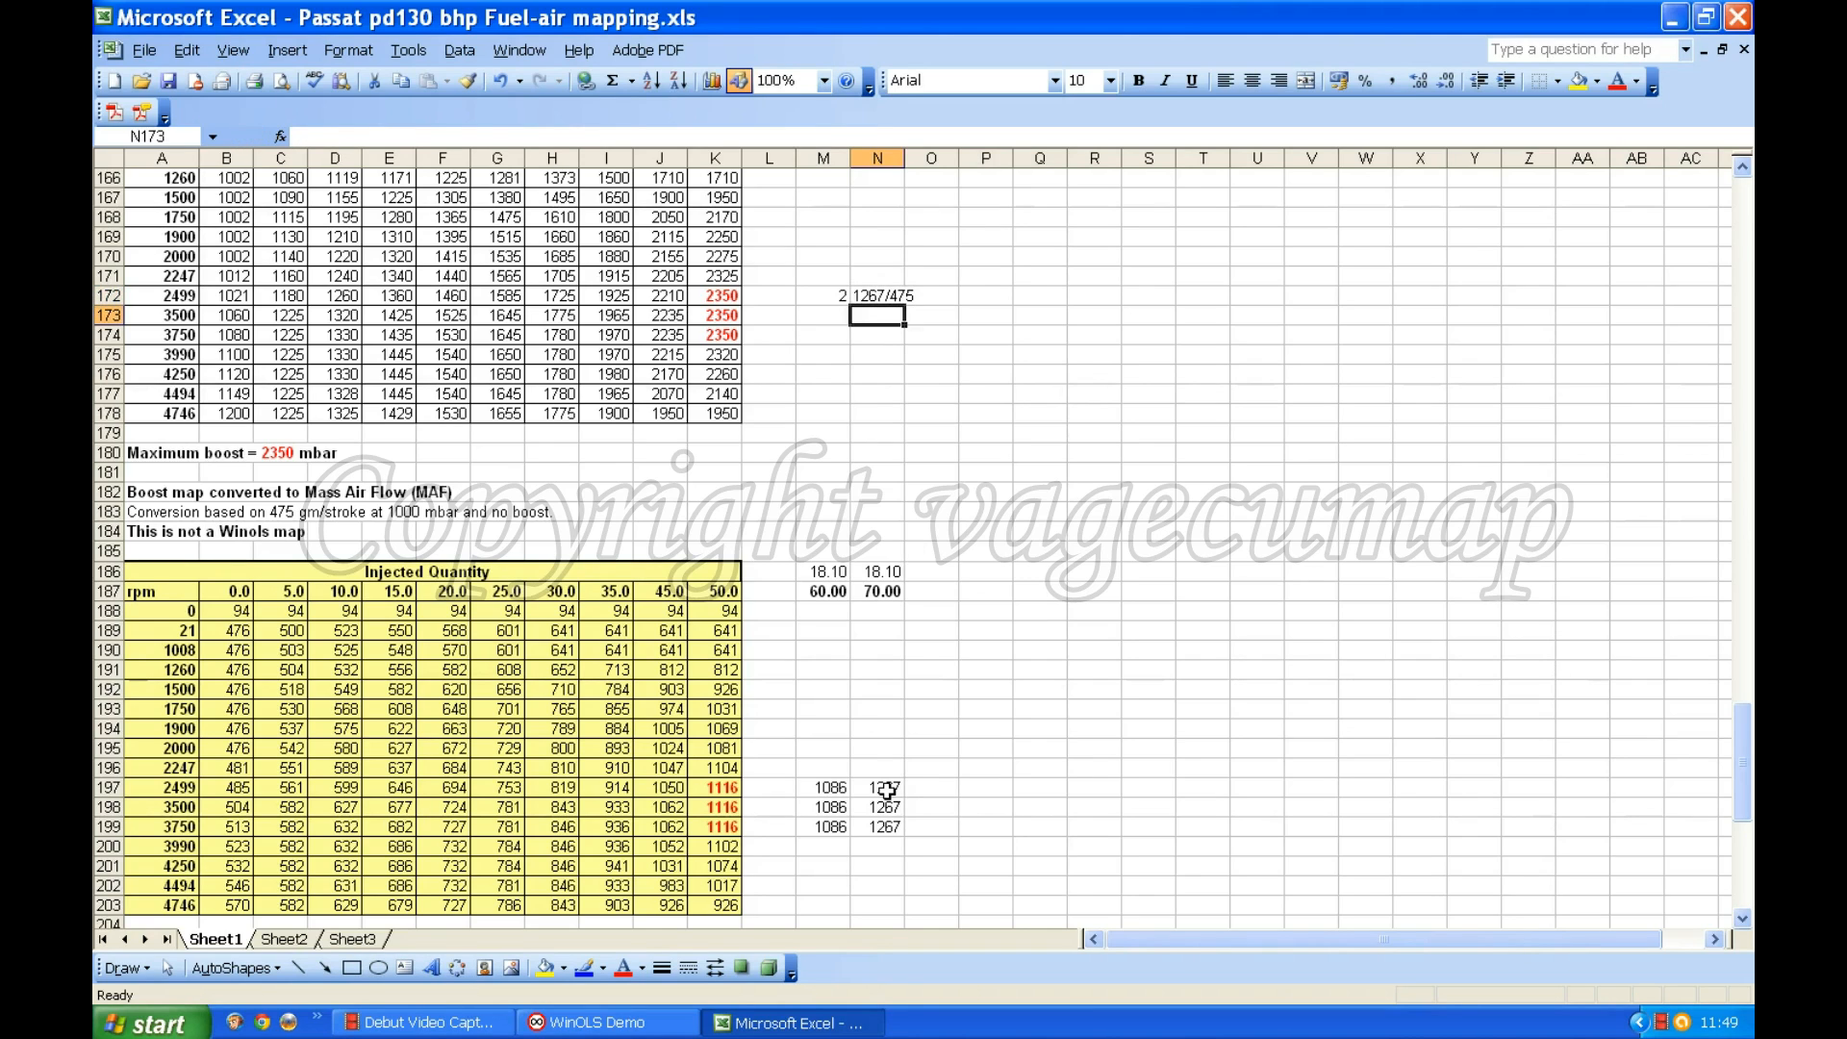
{"action": "left_click", "coordinate": [871, 296]}
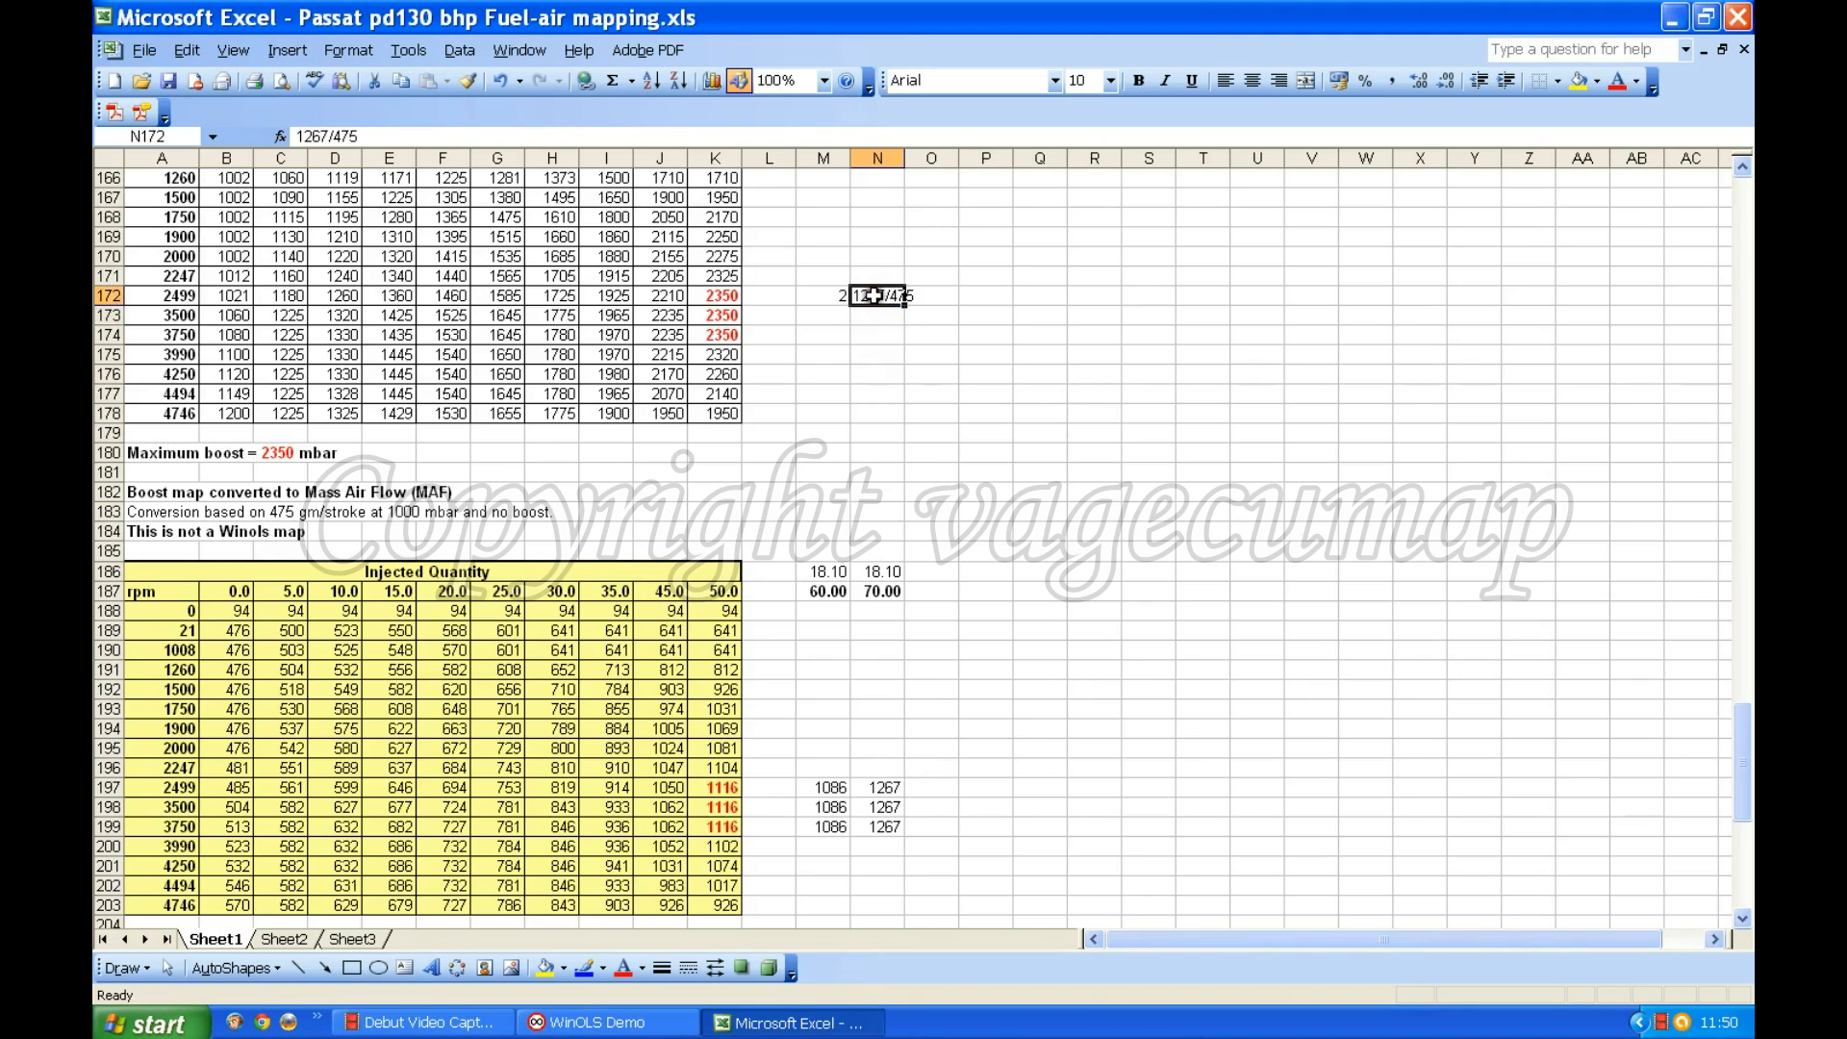
{"action": "left_click", "coordinate": [295, 136]}
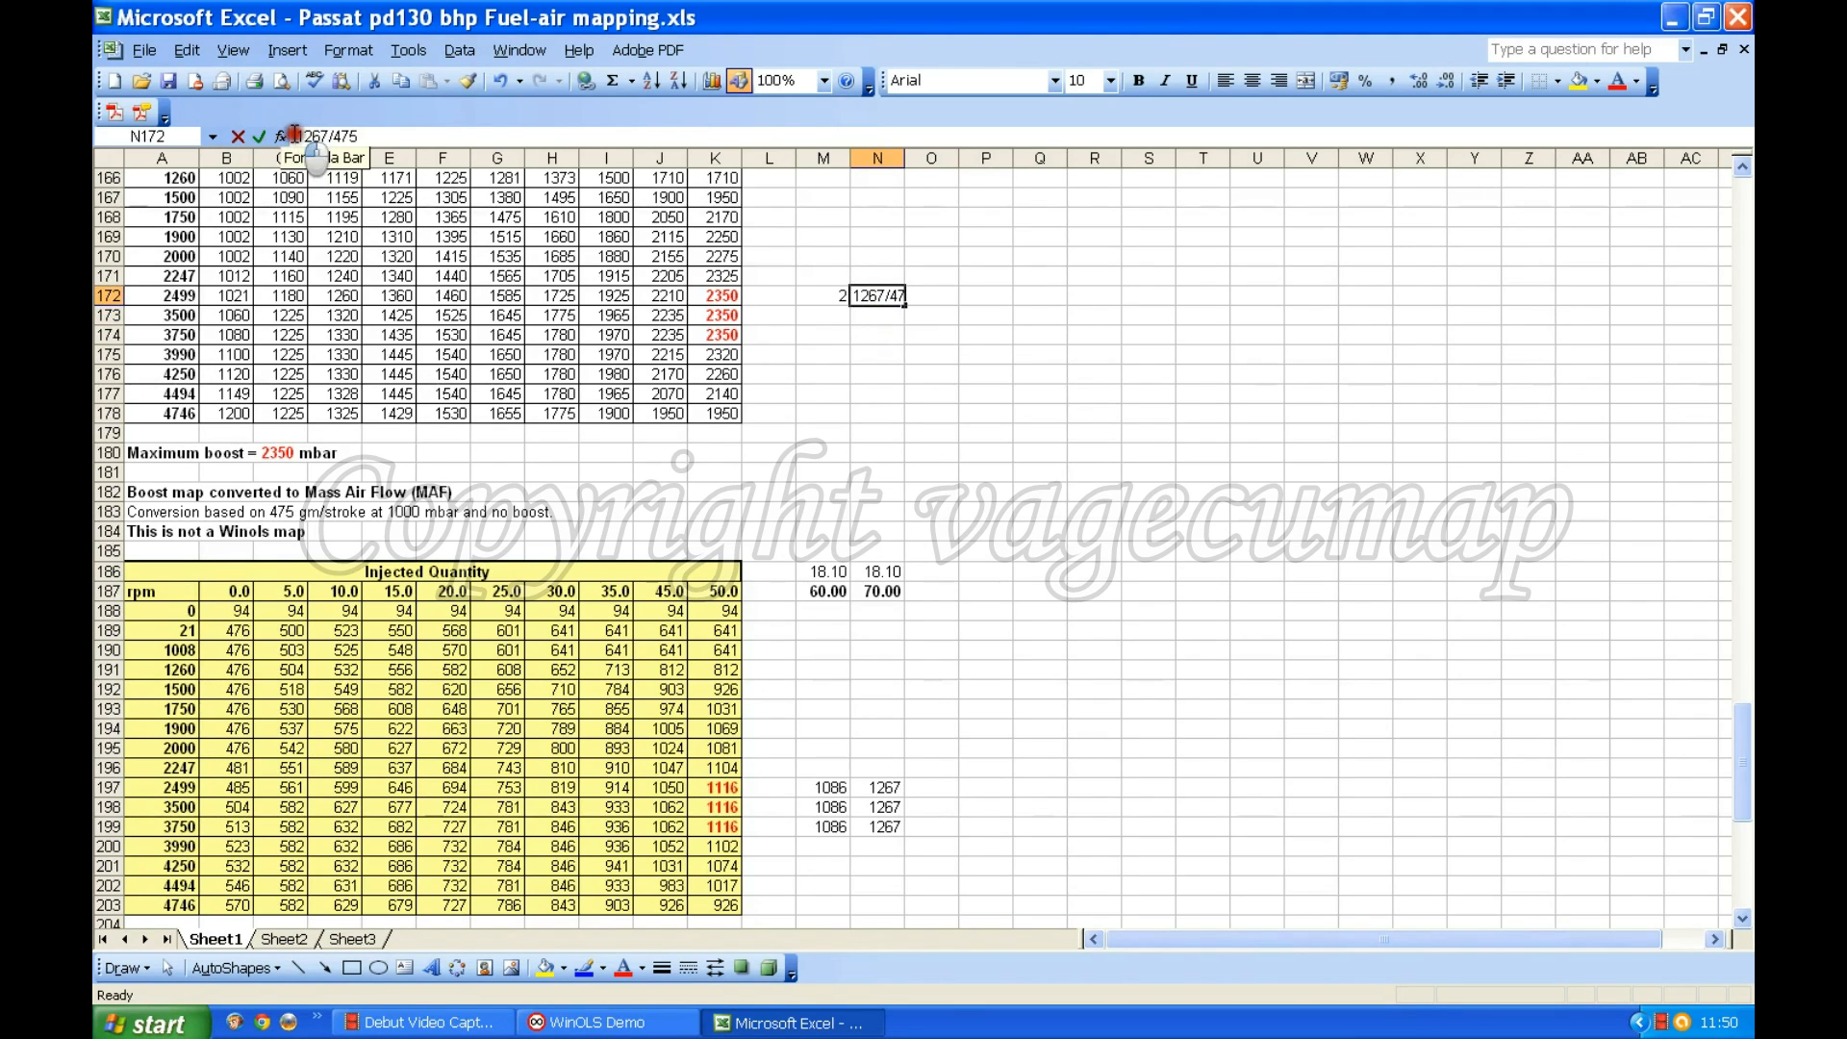
{"action": "type", "text": "="}
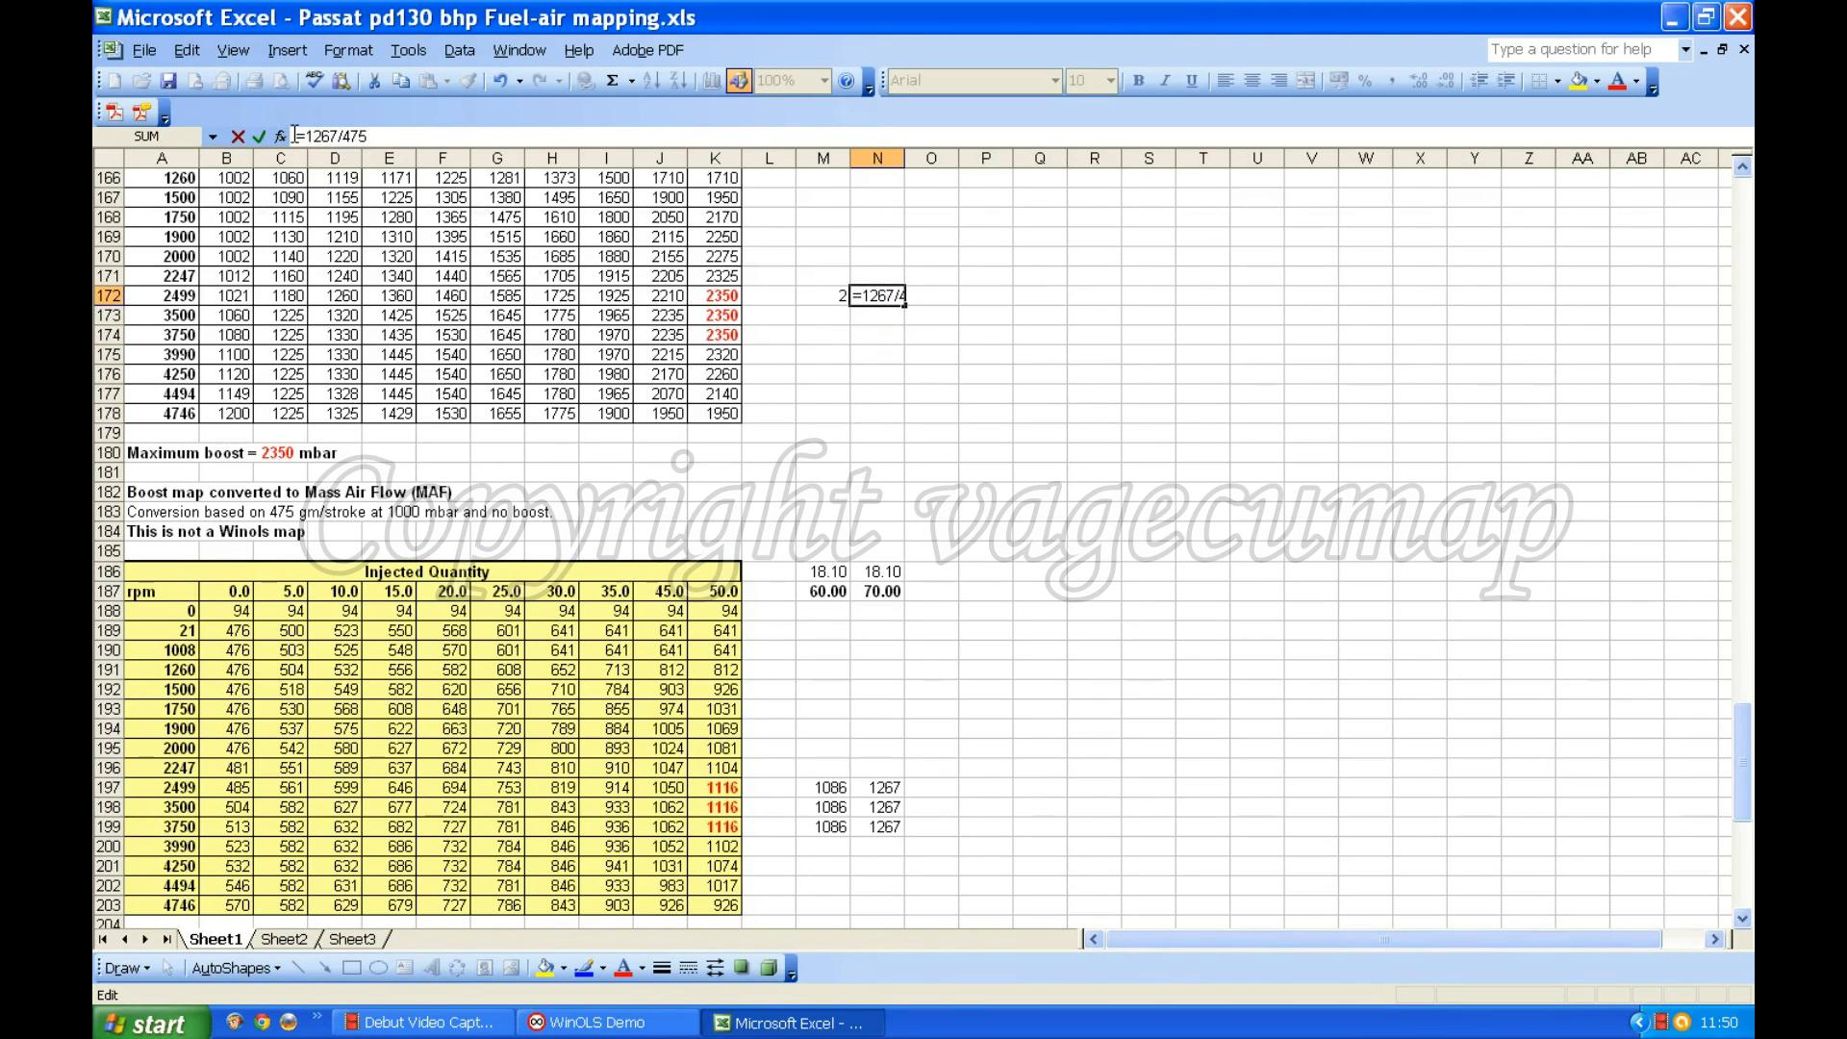
{"action": "key", "text": "Return"}
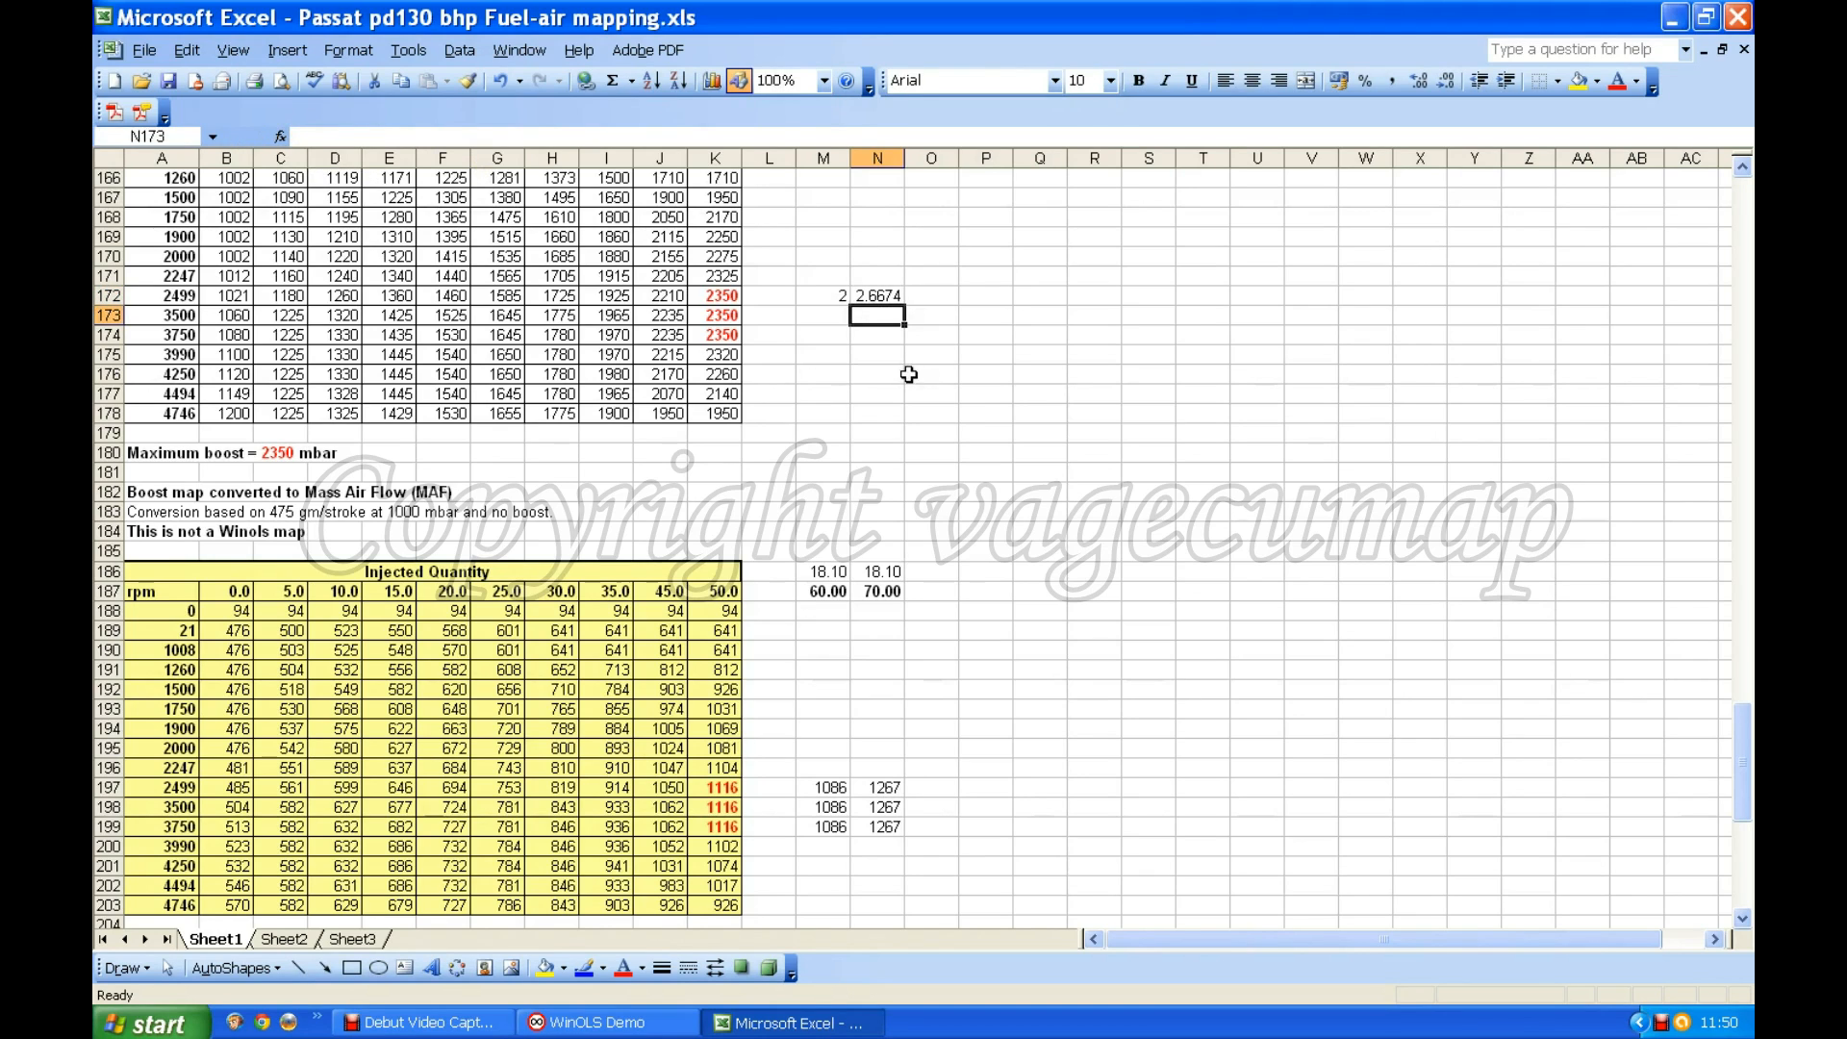
Step: Copy the N172 formula into M172 and change it there to =1086/475
{"action": "left_click", "coordinate": [880, 296]}
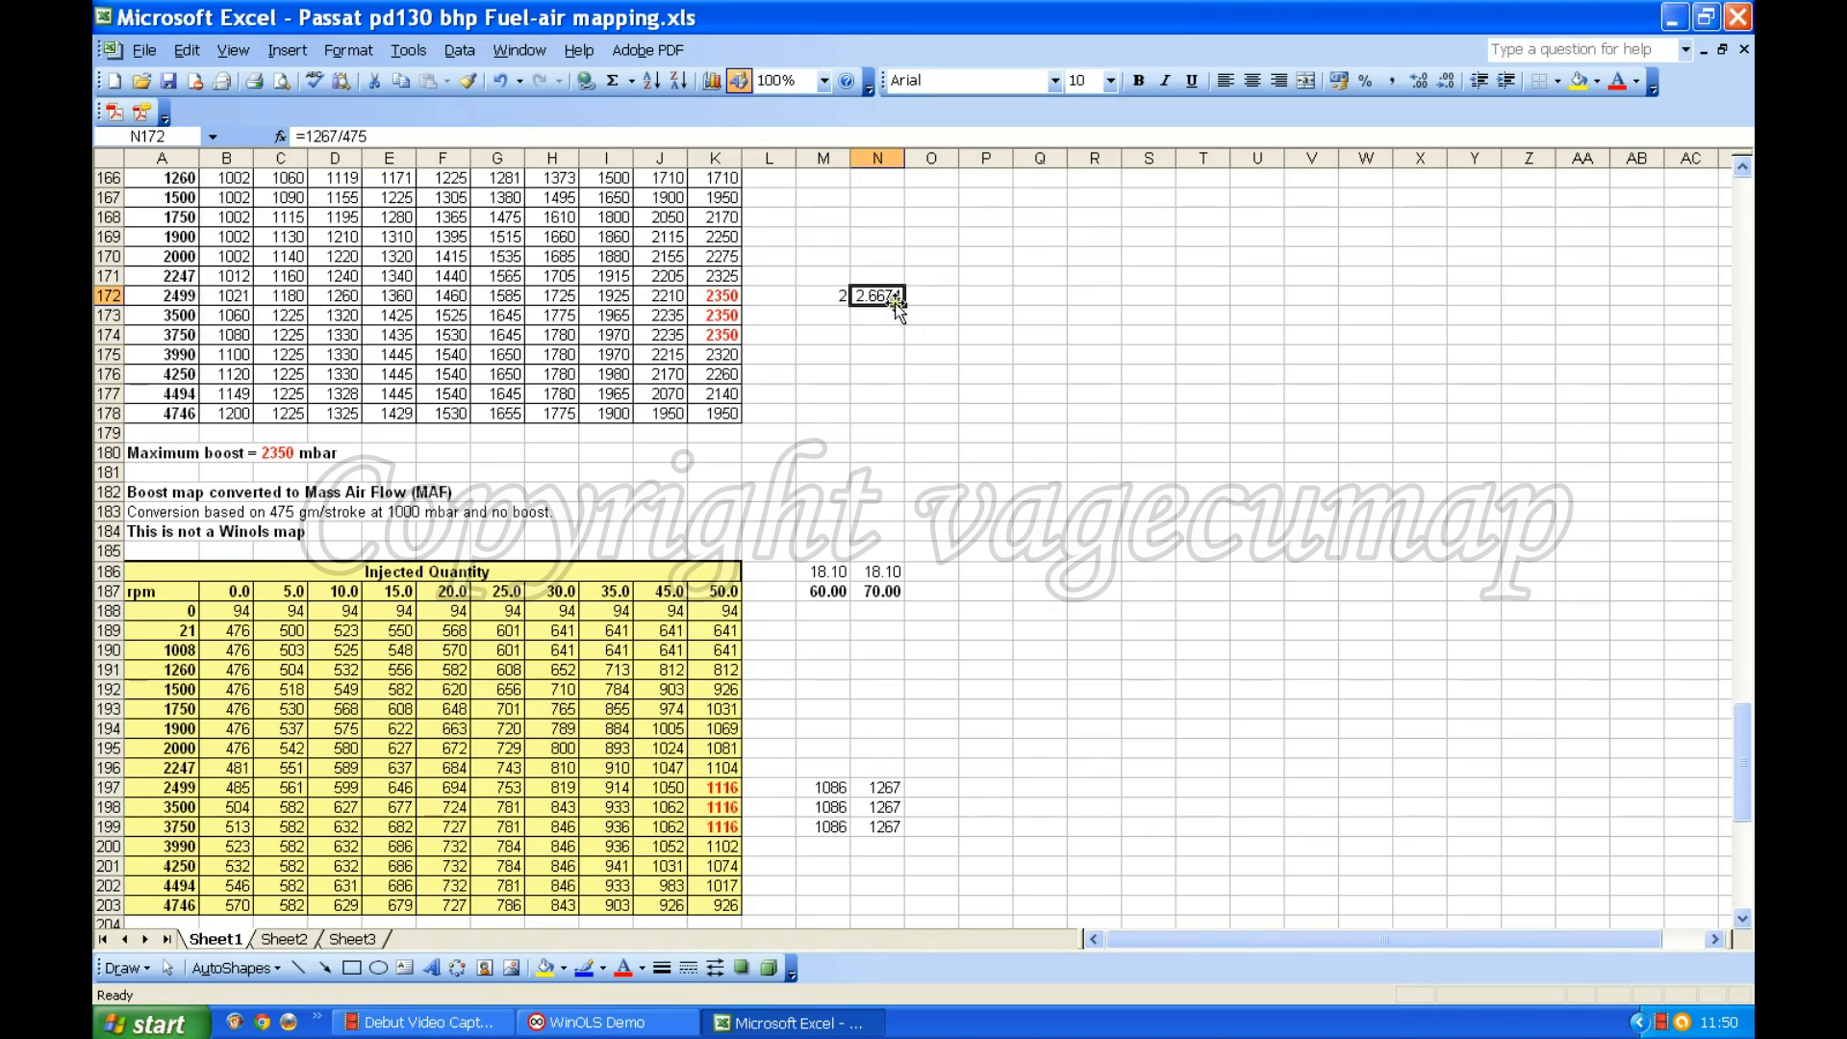
{"action": "left_click_drag", "start_coordinate": [905, 304], "coordinate": [820, 333]}
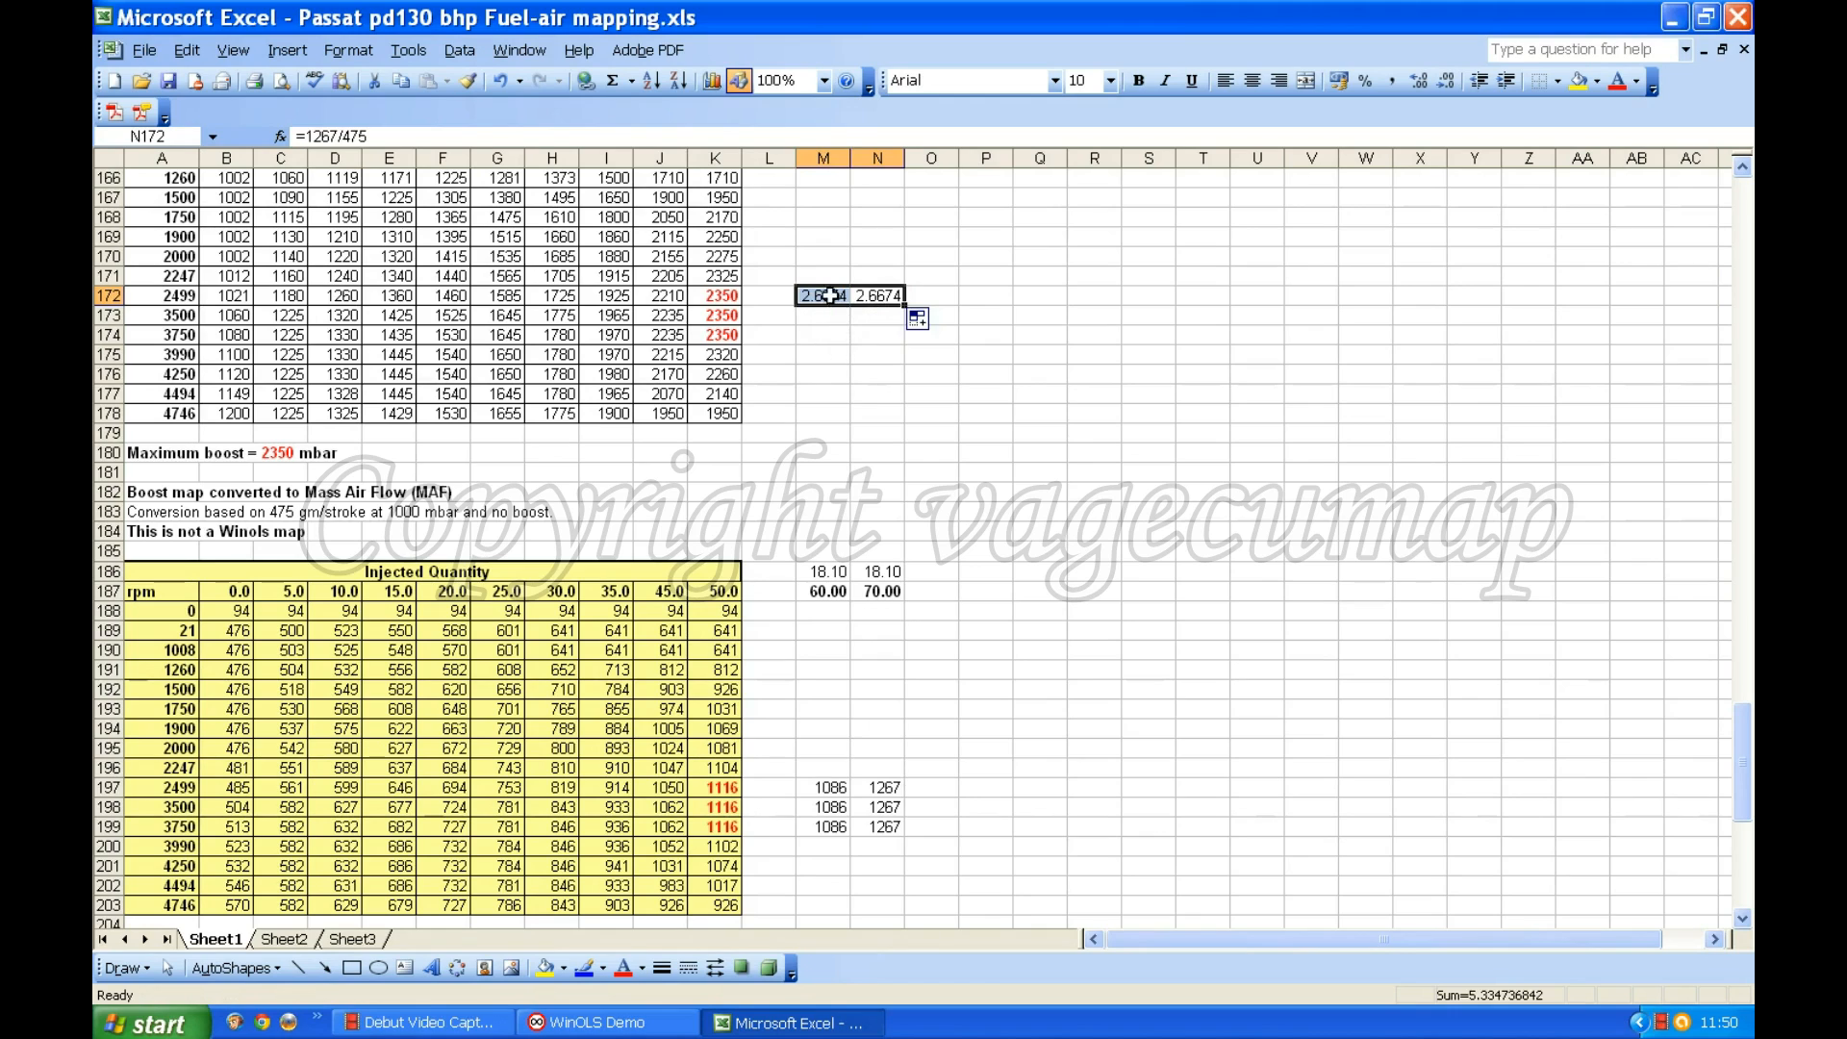
{"action": "left_click", "coordinate": [829, 295]}
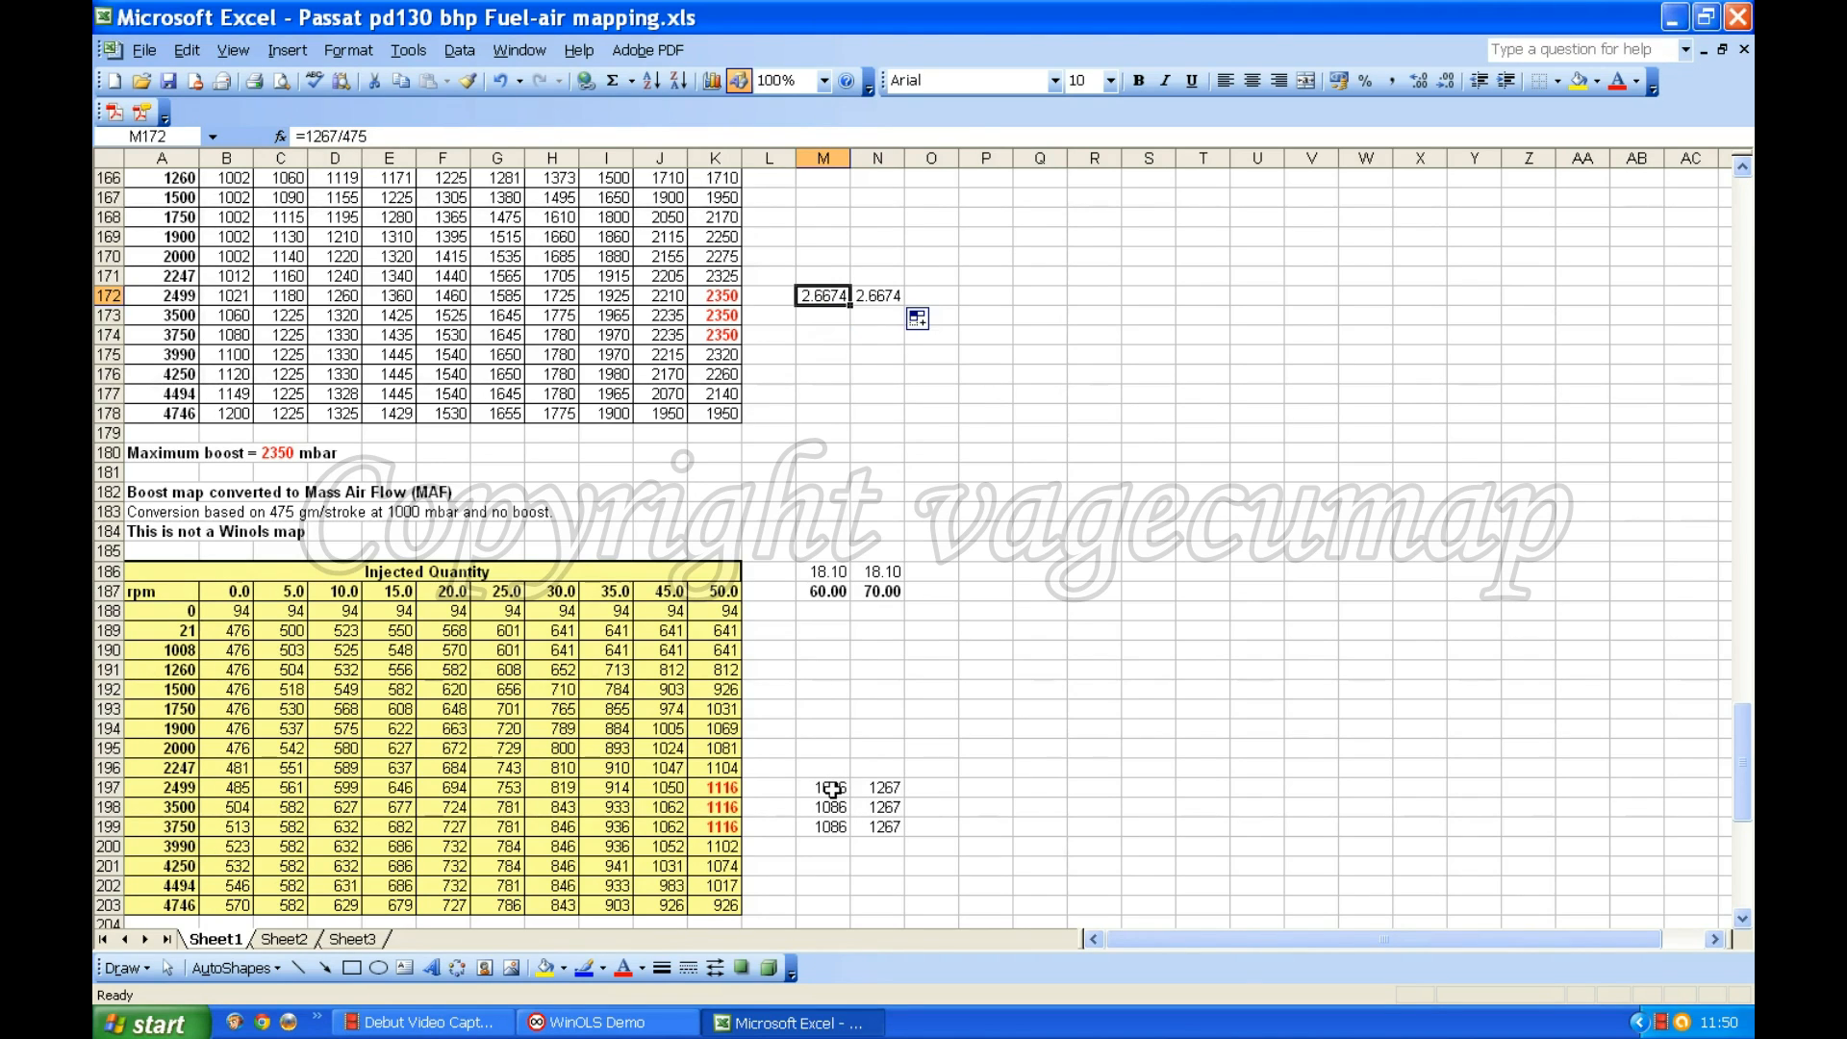
{"action": "left_click", "coordinate": [379, 131]}
{"action": "key", "text": "BackSpace"}
{"action": "key", "text": "BackSpace"}
{"action": "key", "text": "BackSpace"}
{"action": "key", "text": "BackSpace"}
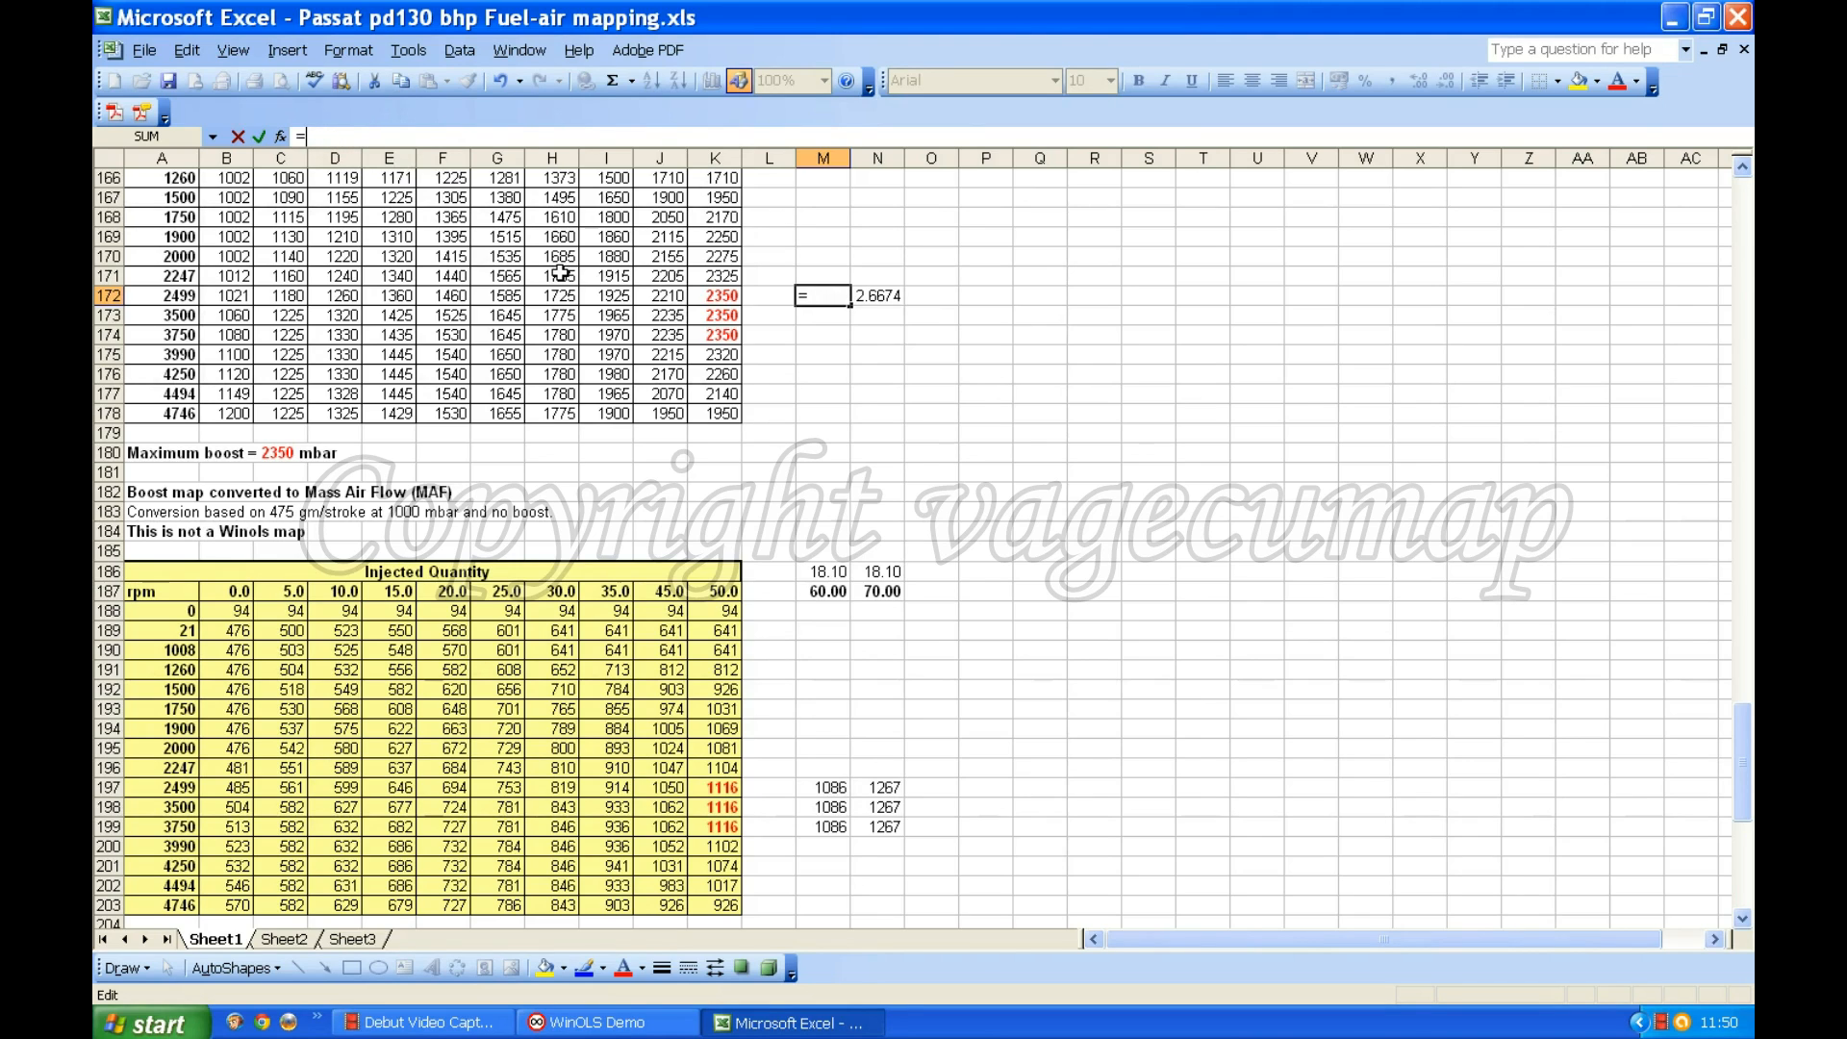
{"action": "type", "text": "1086/475"}
{"action": "key", "text": "Return"}
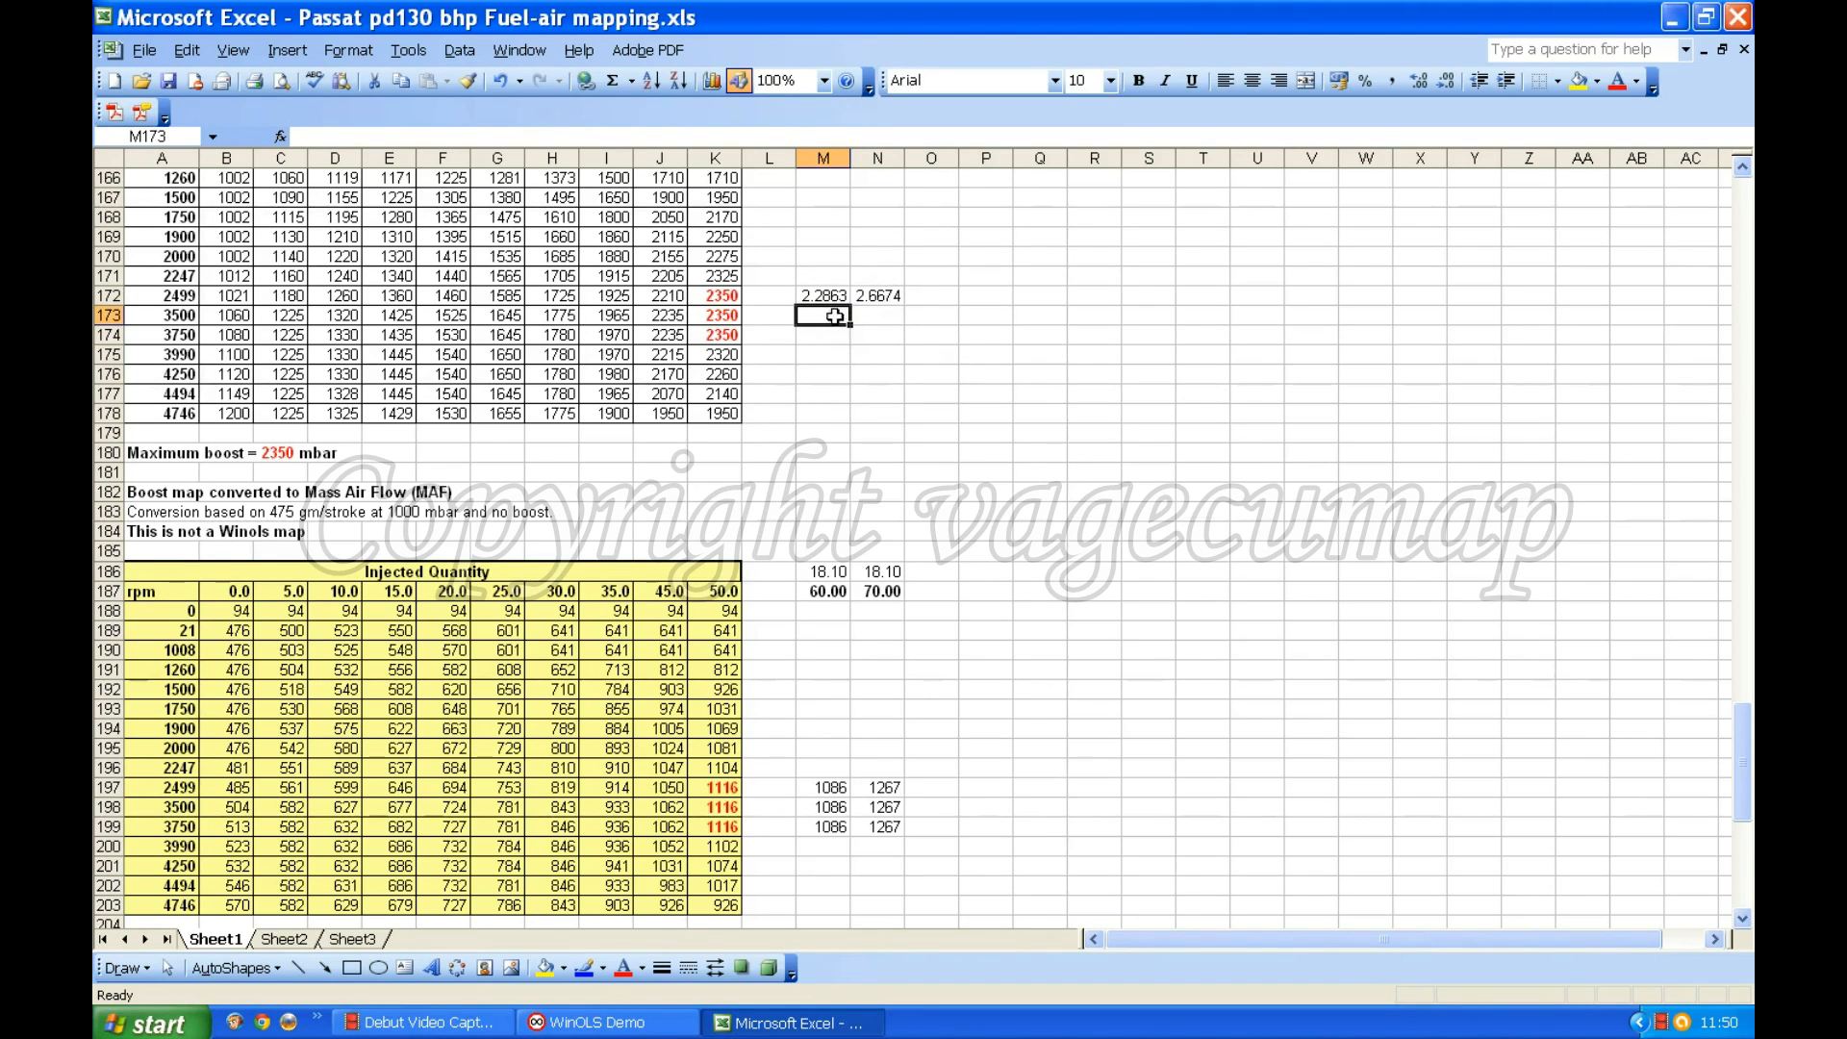
Step: Format M172 and N172 as Number with 3 decimal places
{"action": "left_click_drag", "start_coordinate": [827, 297], "coordinate": [869, 297]}
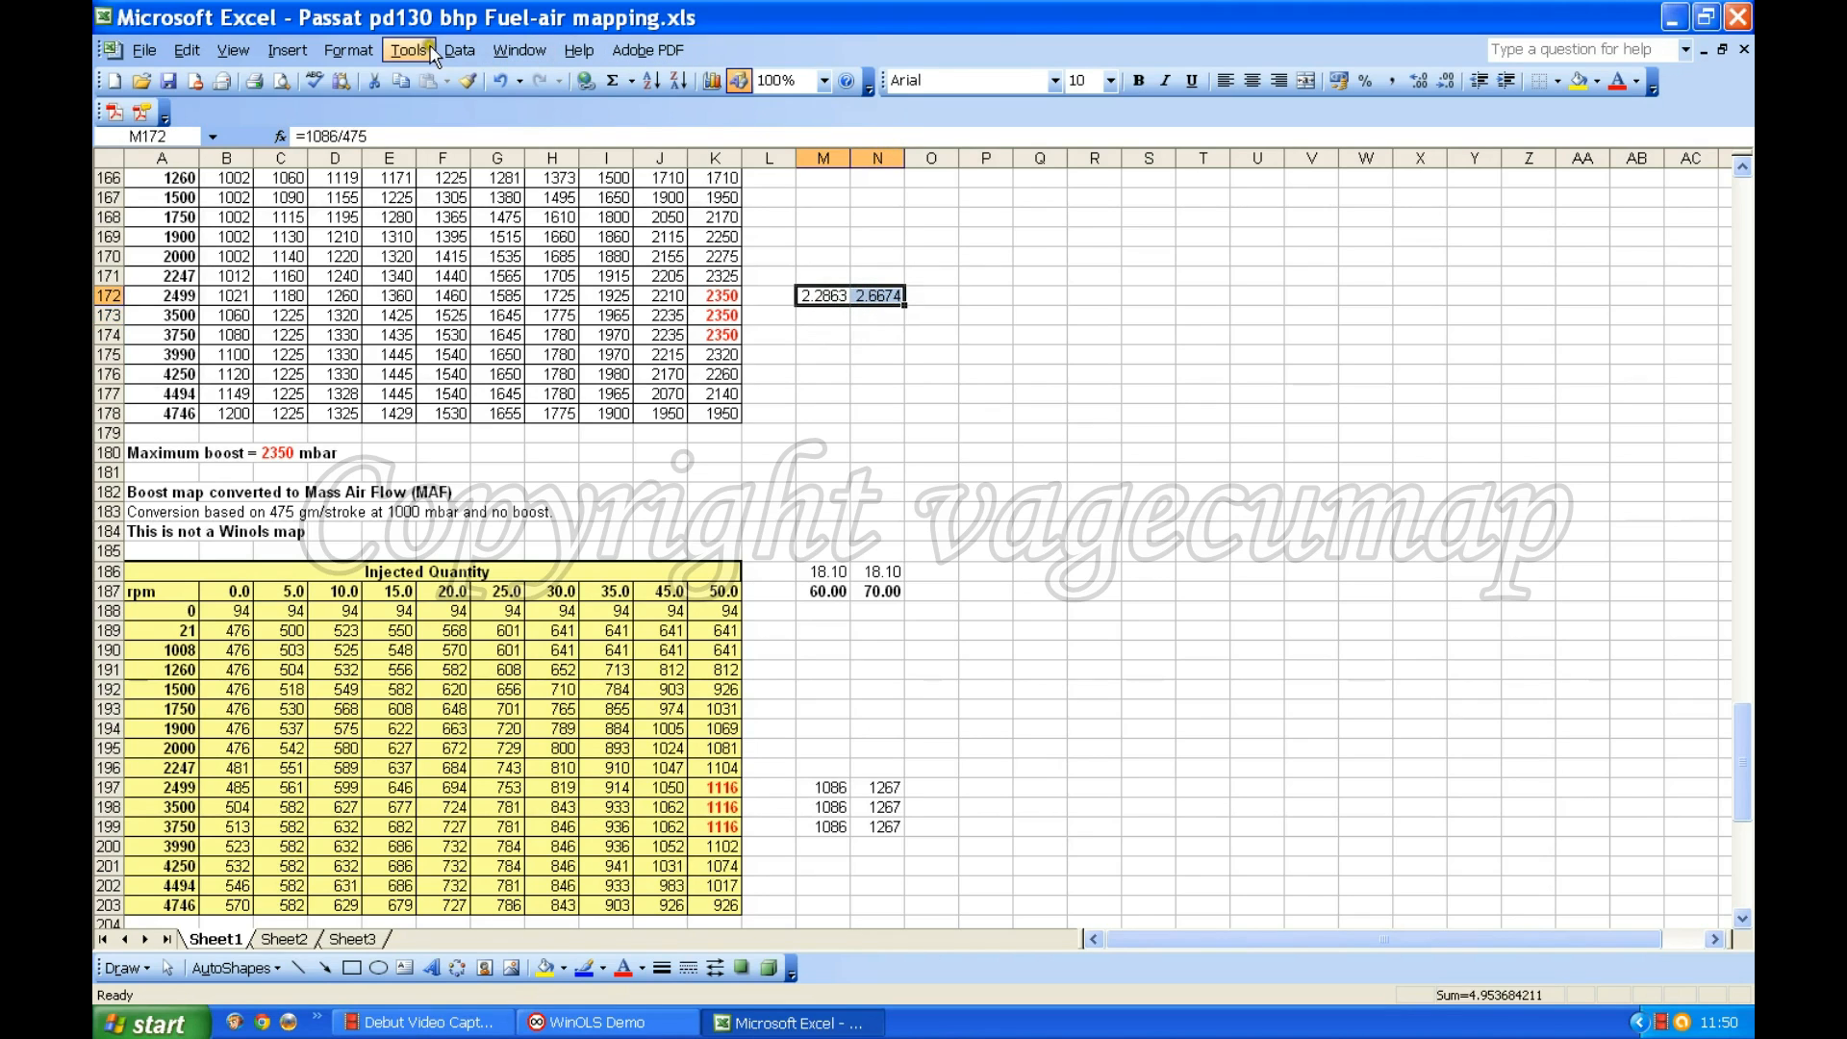
{"action": "left_click", "coordinate": [363, 54]}
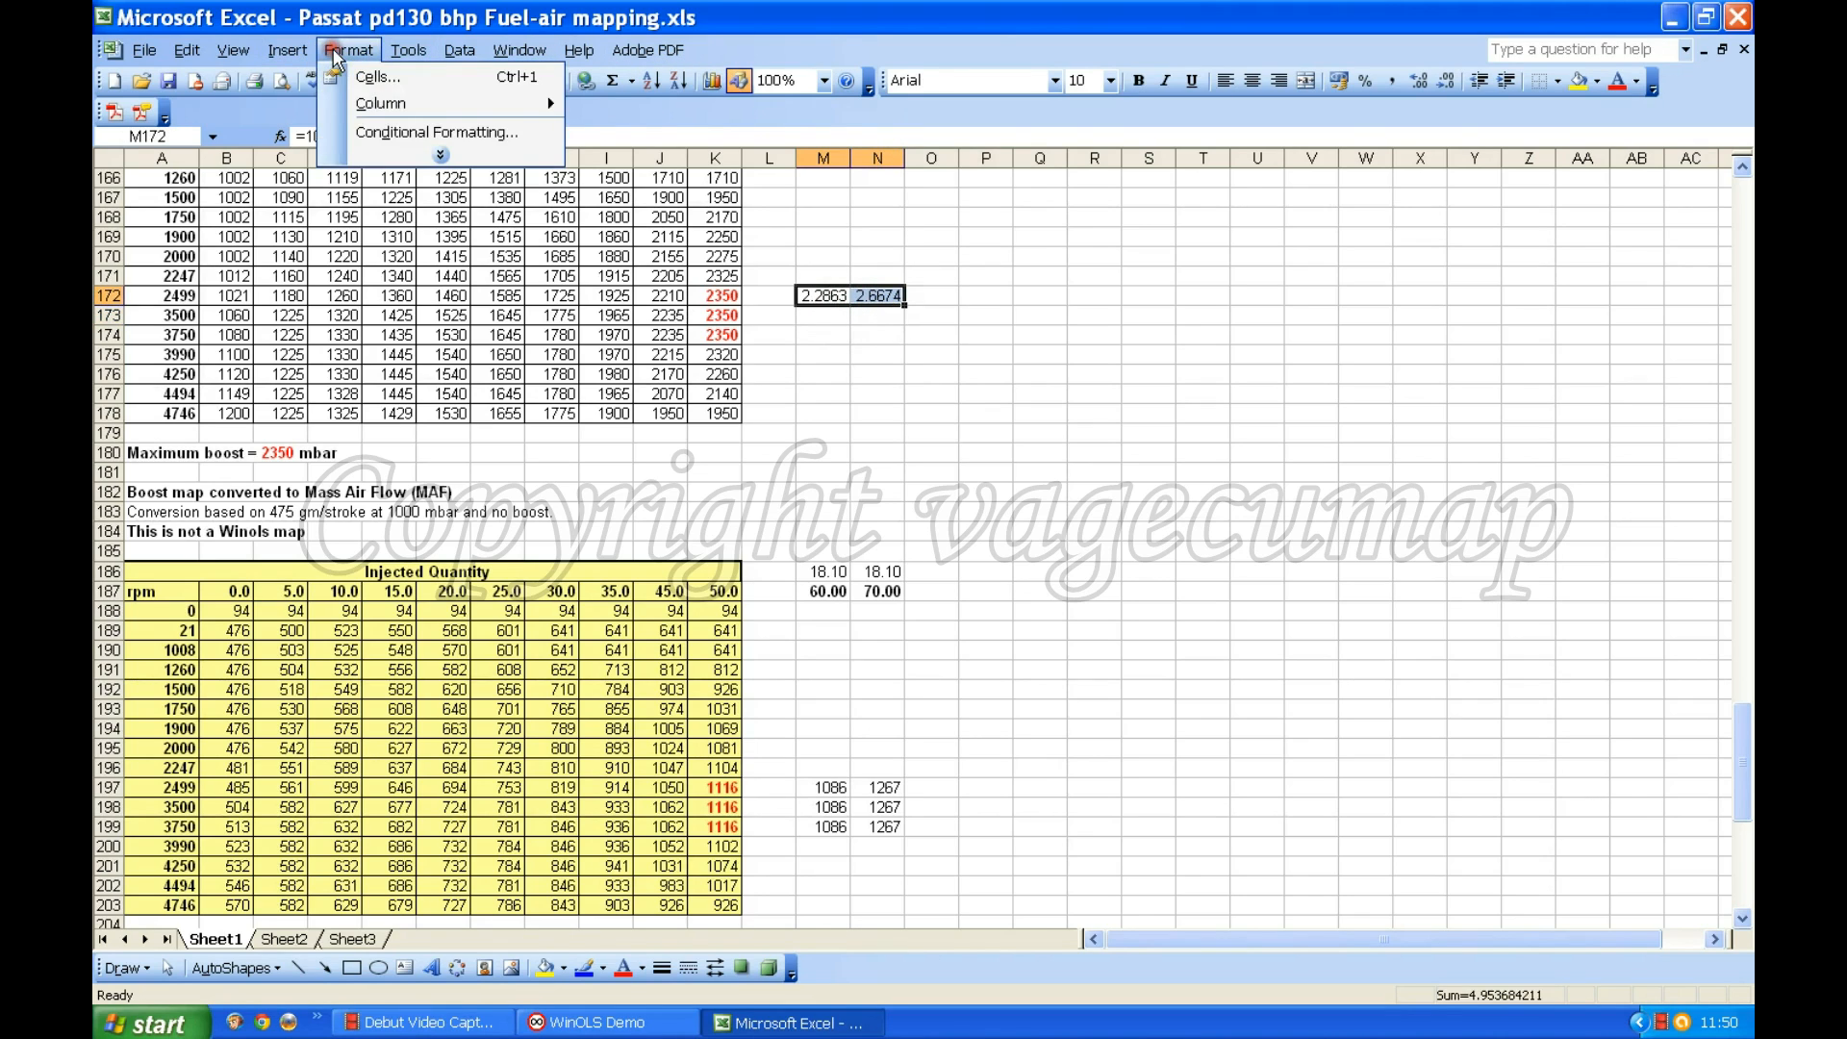
{"action": "left_click", "coordinate": [375, 79]}
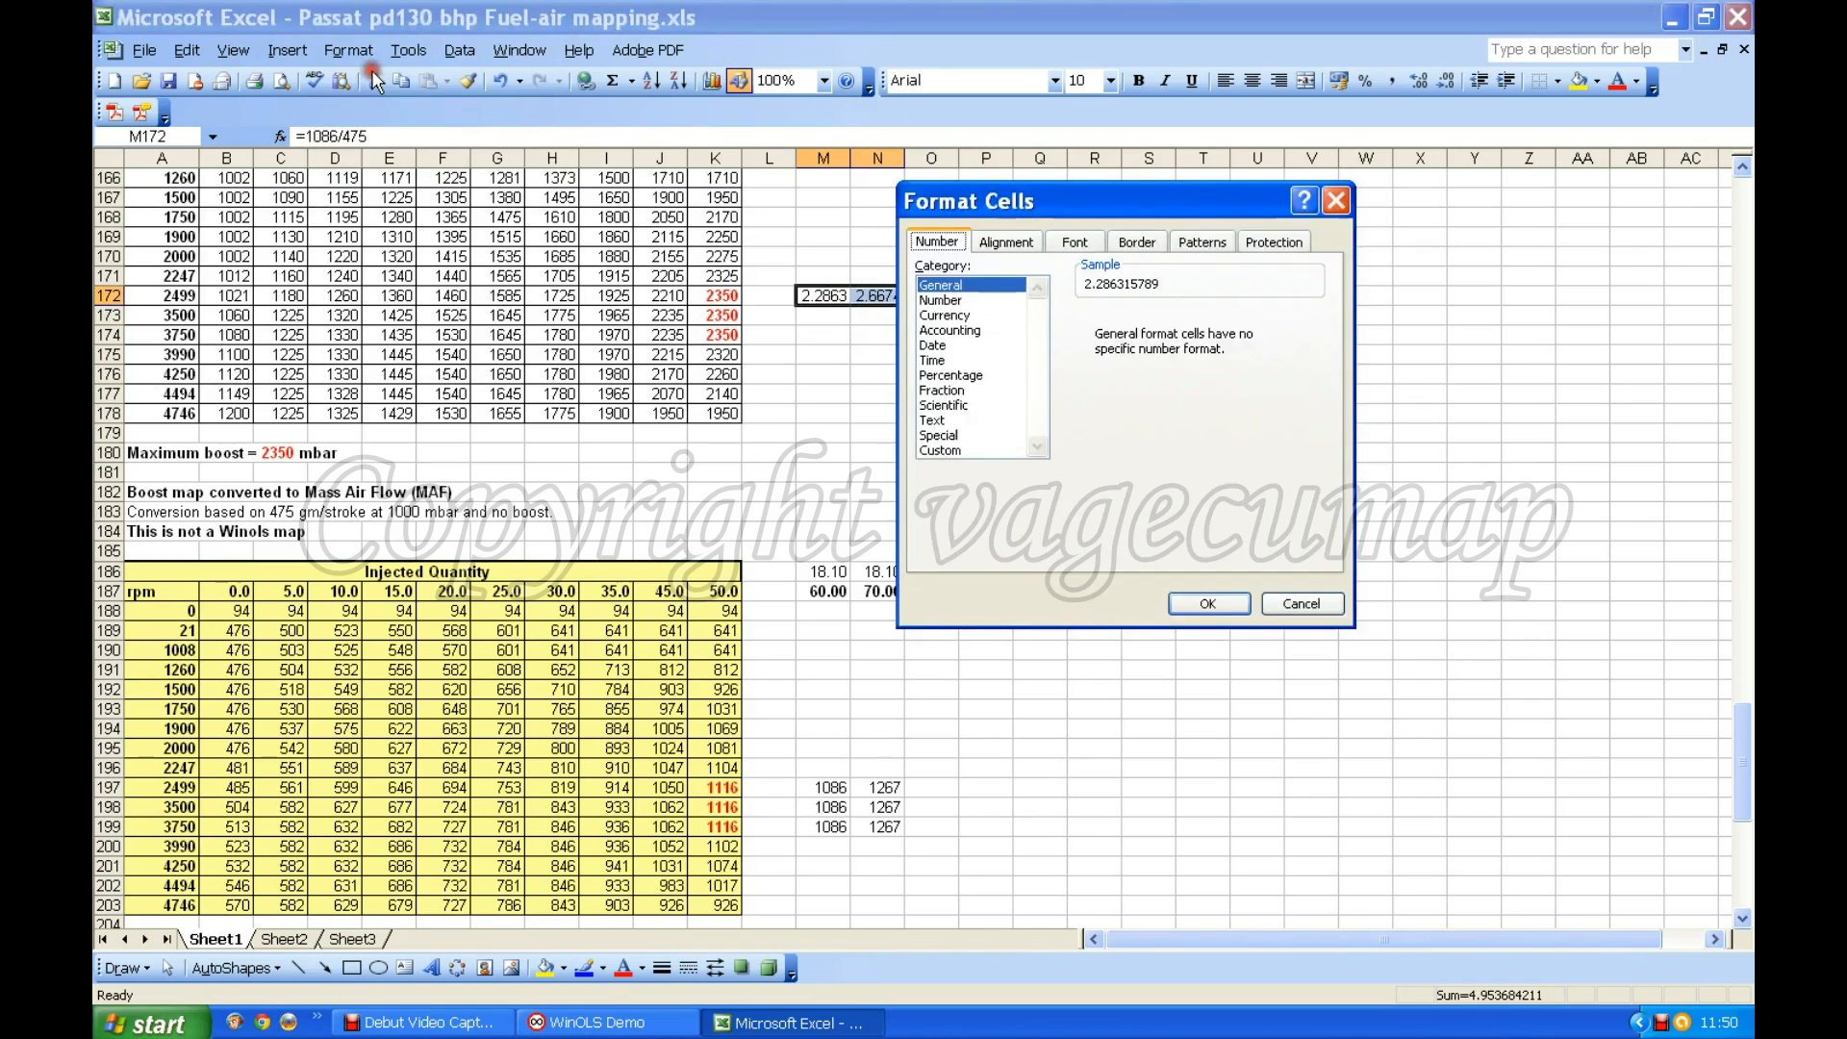
{"action": "left_click", "coordinate": [958, 299]}
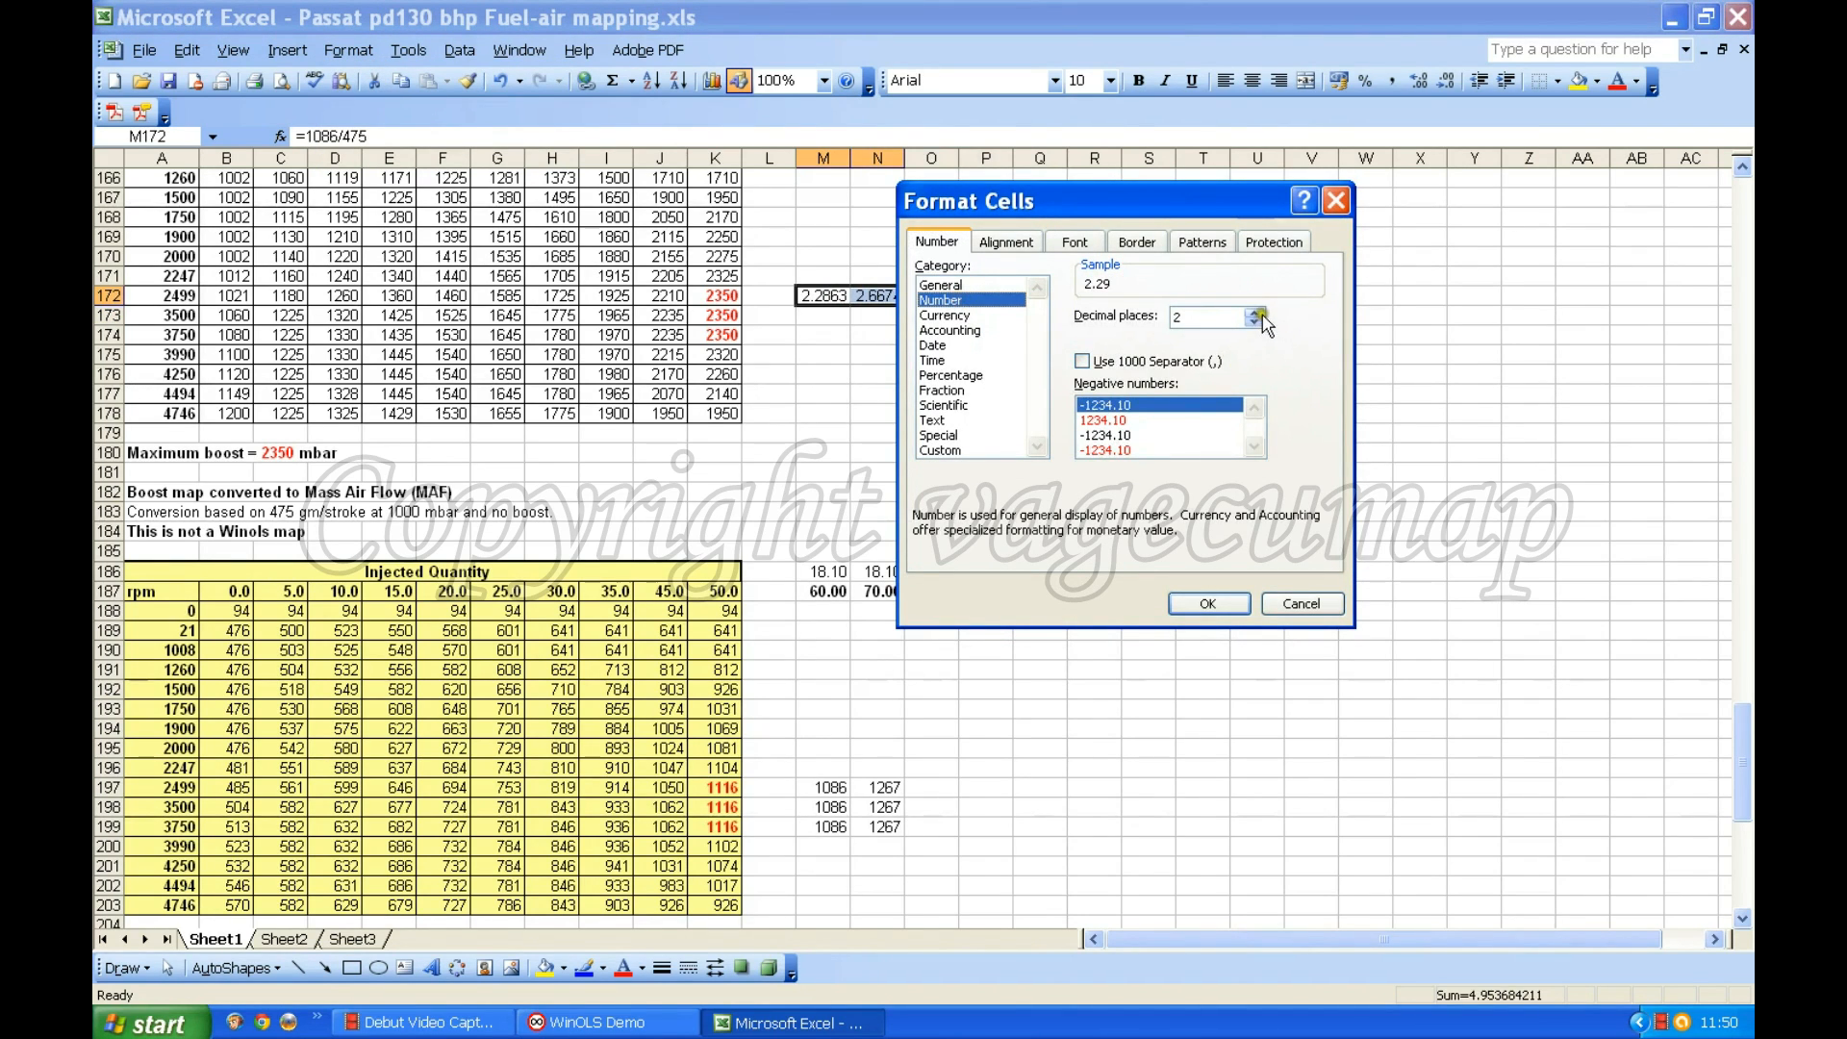
{"action": "left_click", "coordinate": [1256, 311]}
{"action": "left_click", "coordinate": [1208, 604]}
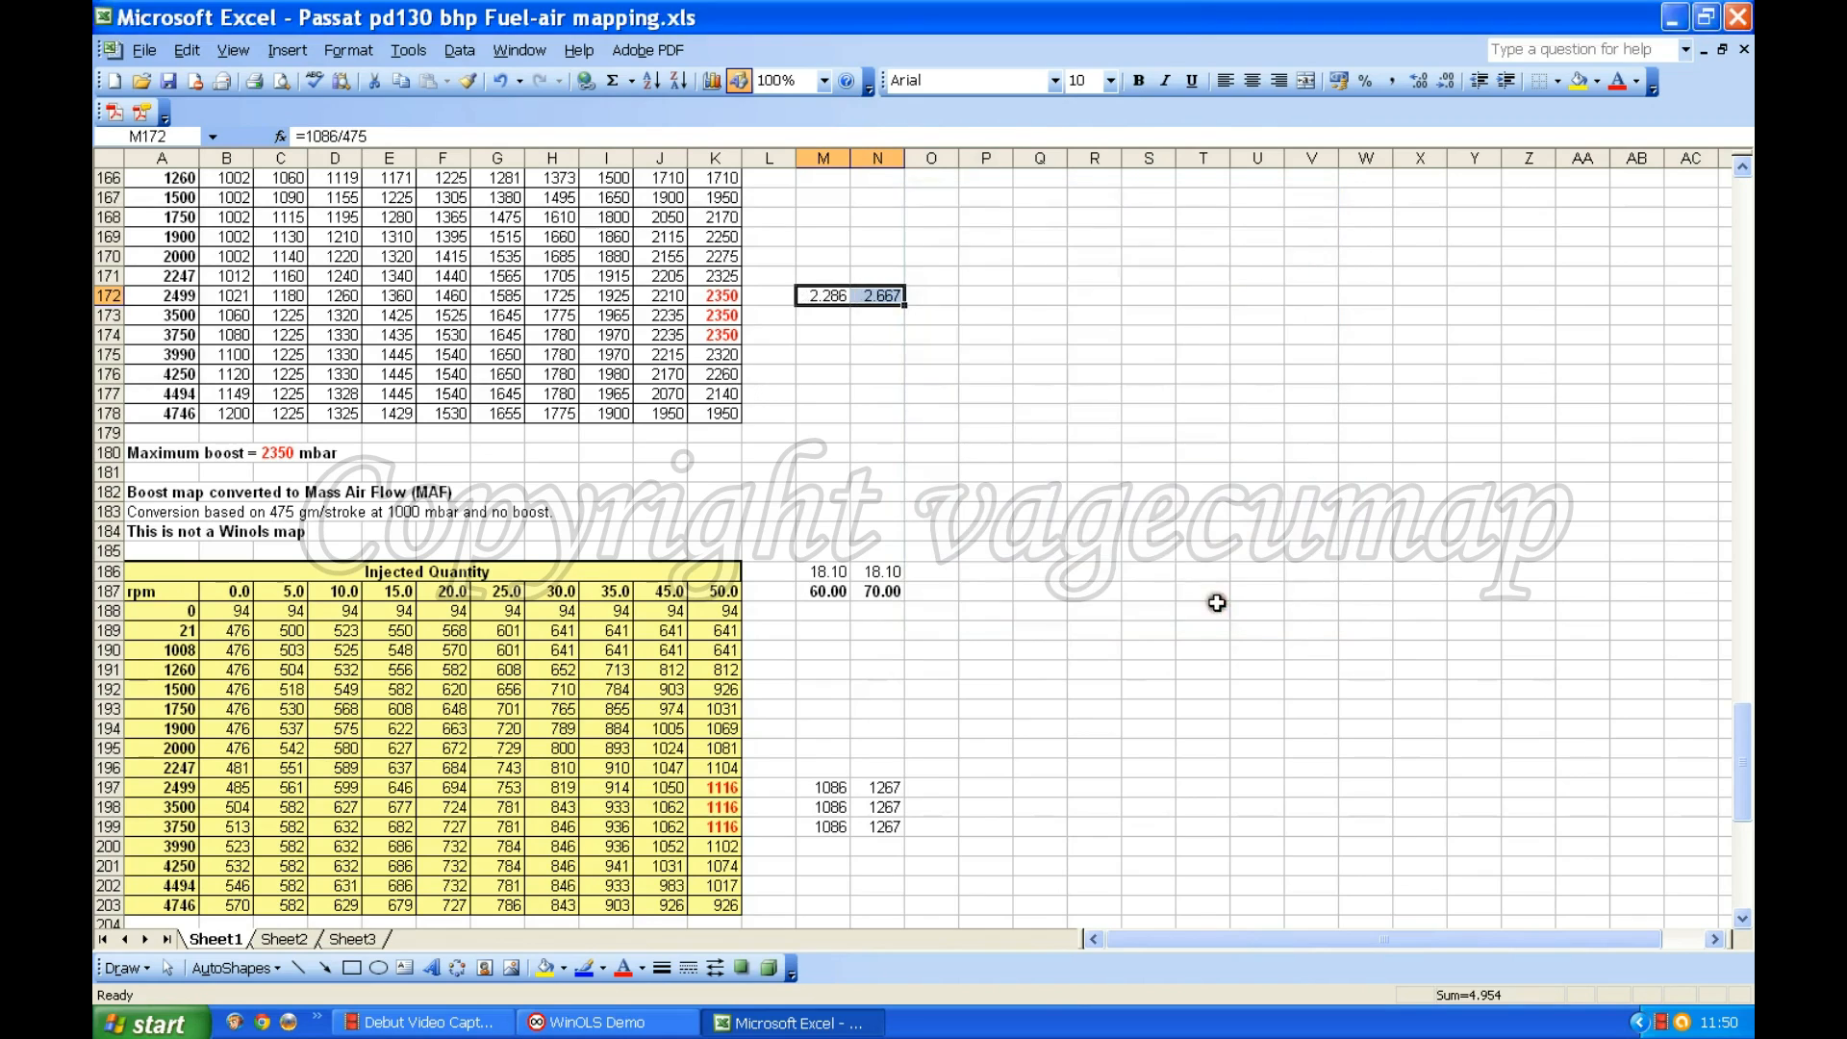
Step: Enter the boost values 2286 in M174 and 2667 in N174, on the 3750 rpm row
{"action": "left_click", "coordinate": [837, 337]}
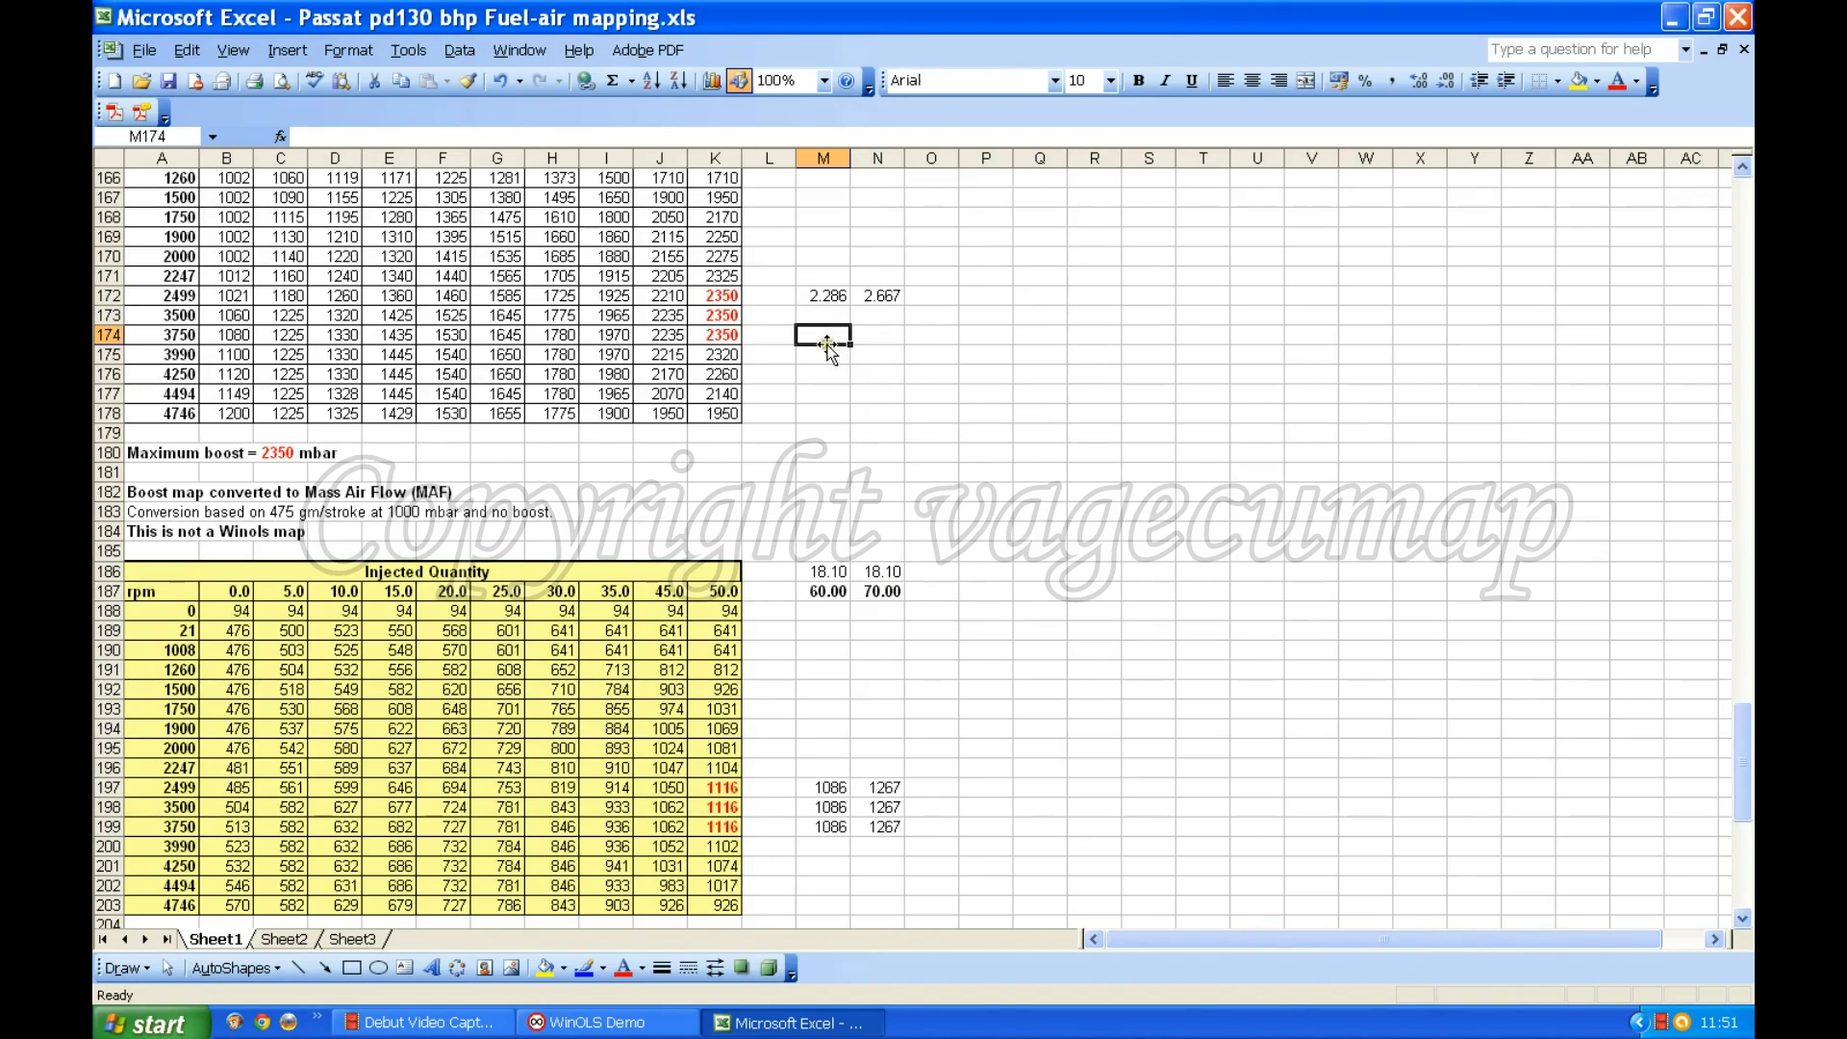
{"action": "type", "text": "2.28"}
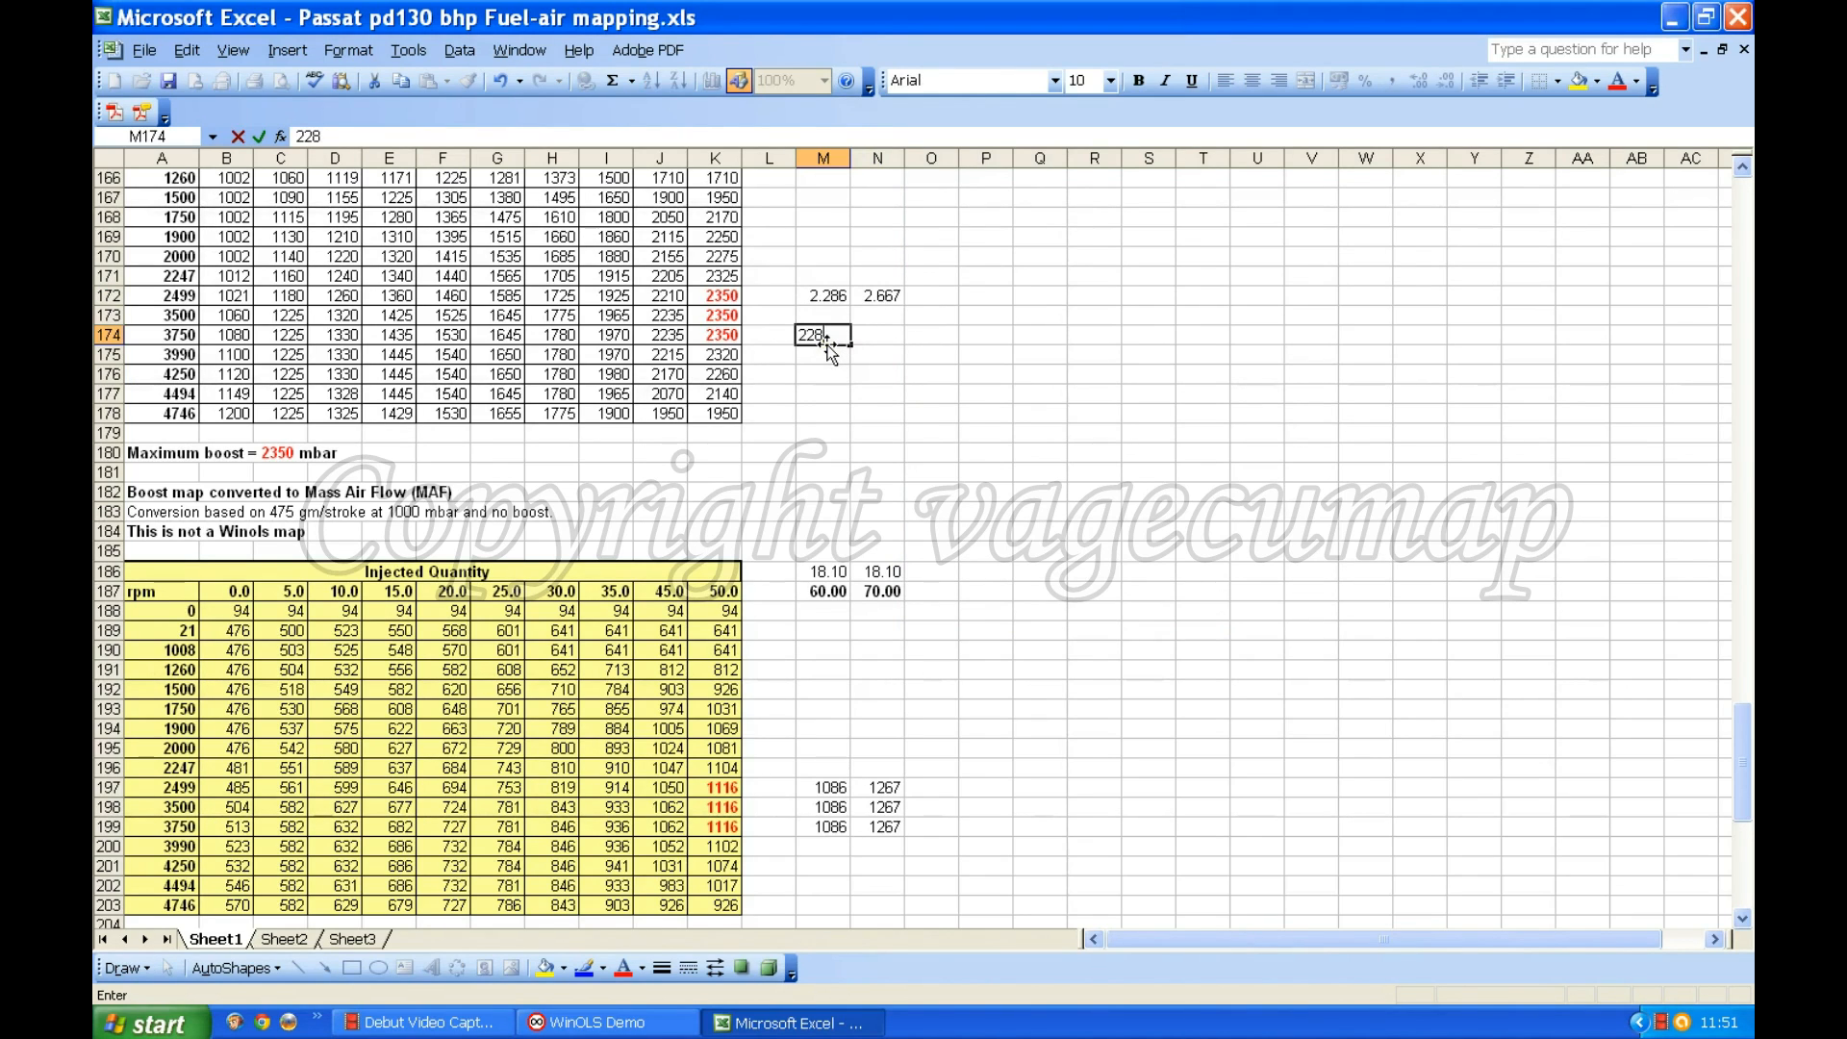
{"action": "type", "text": "6"}
{"action": "left_click", "coordinate": [879, 336]}
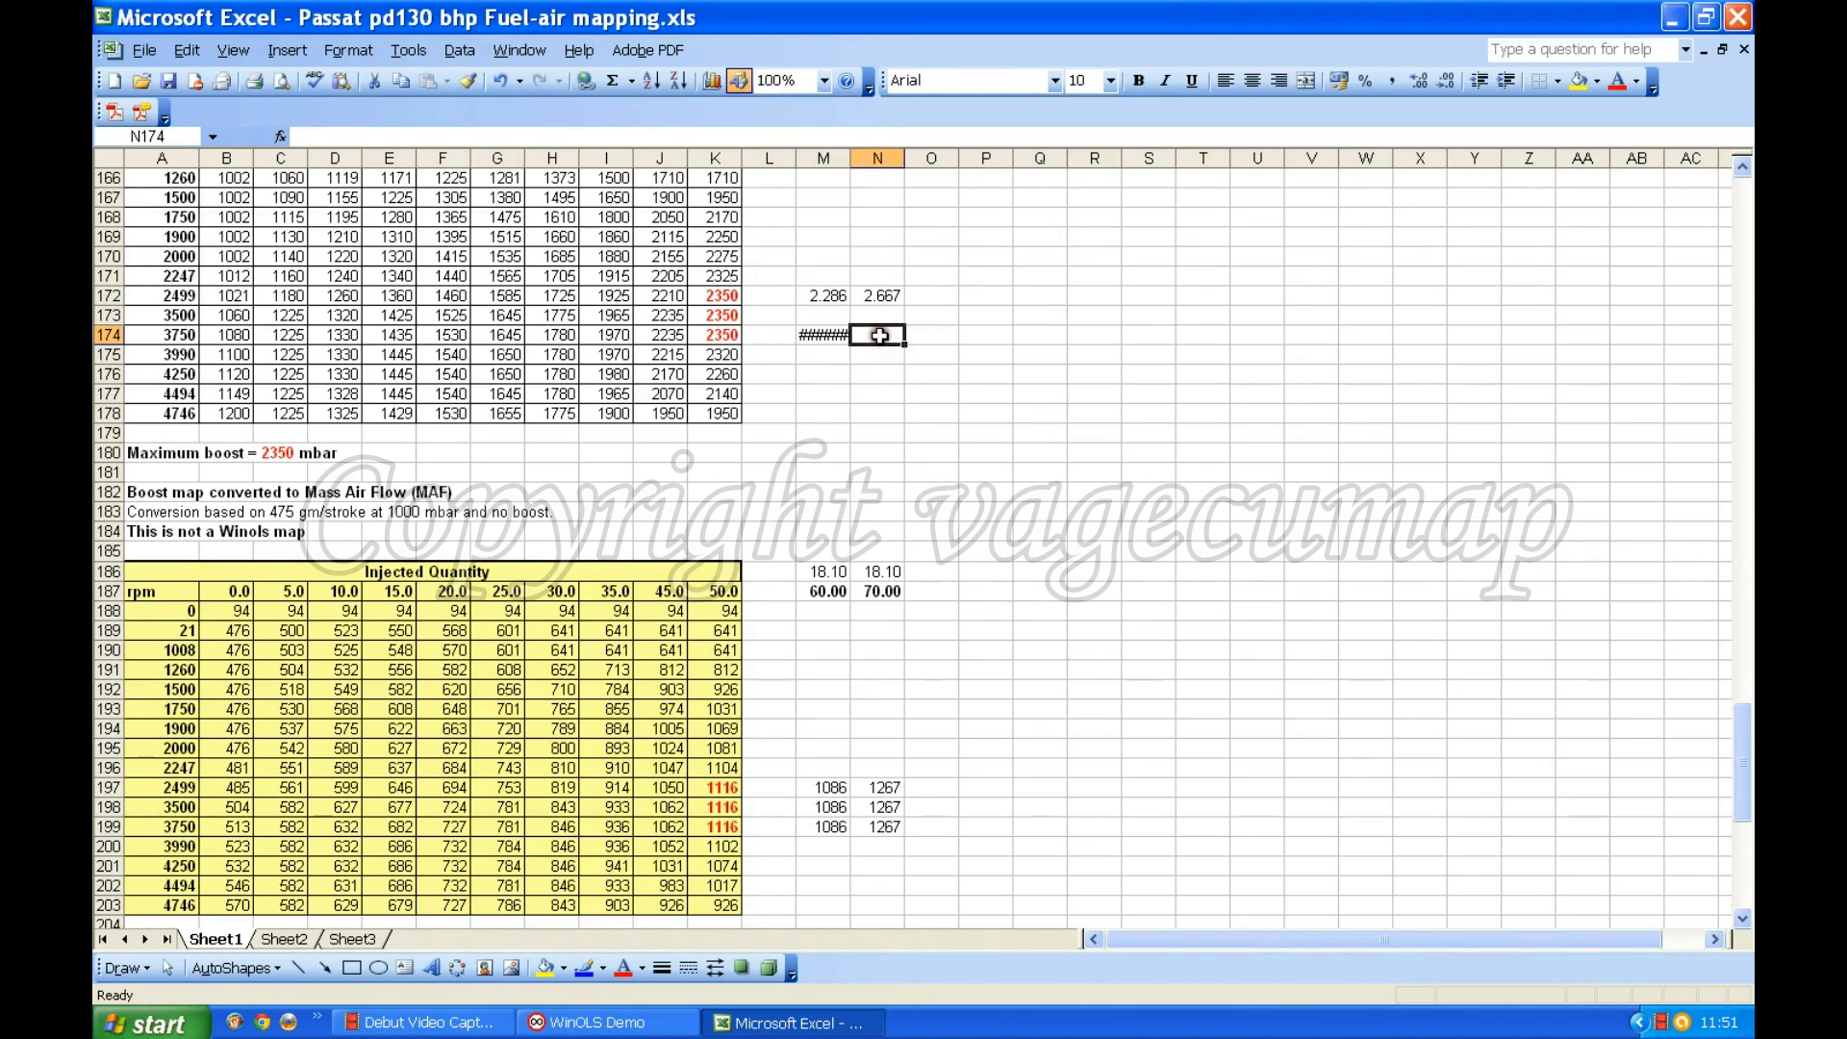
{"action": "type", "text": "2667"}
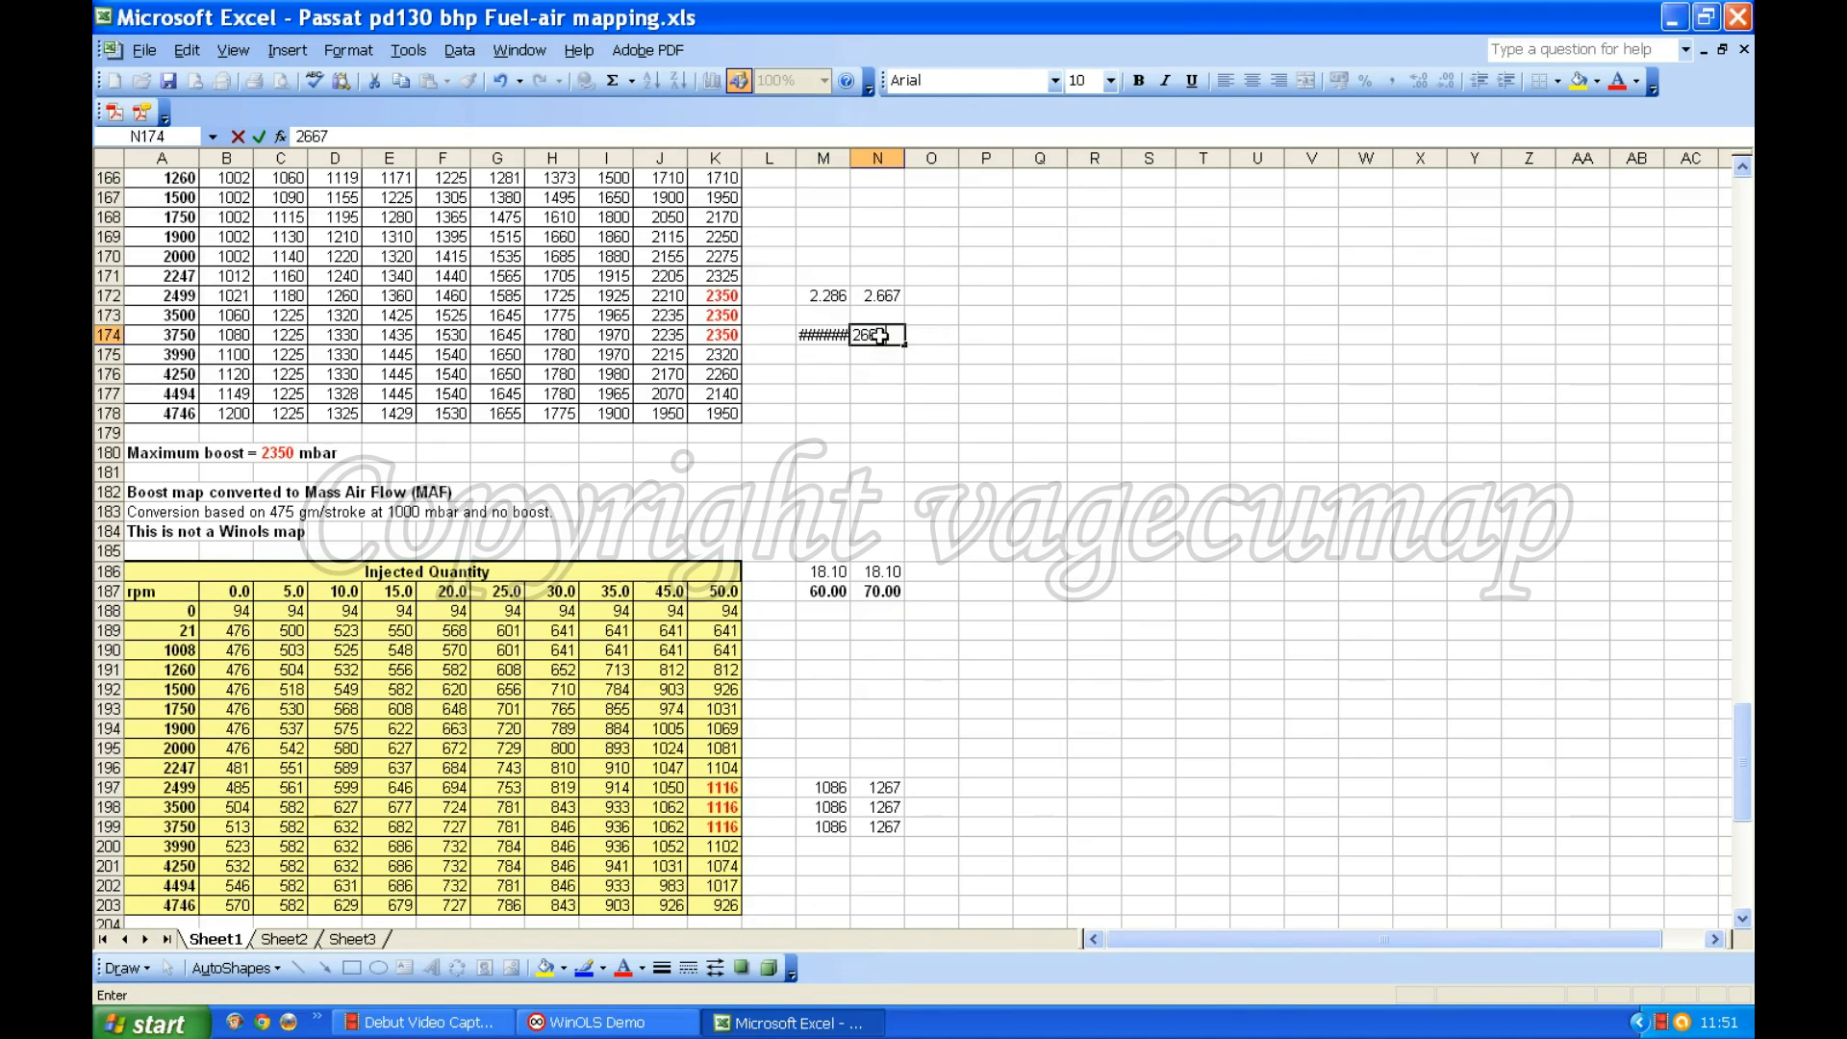
{"action": "key", "text": "Return"}
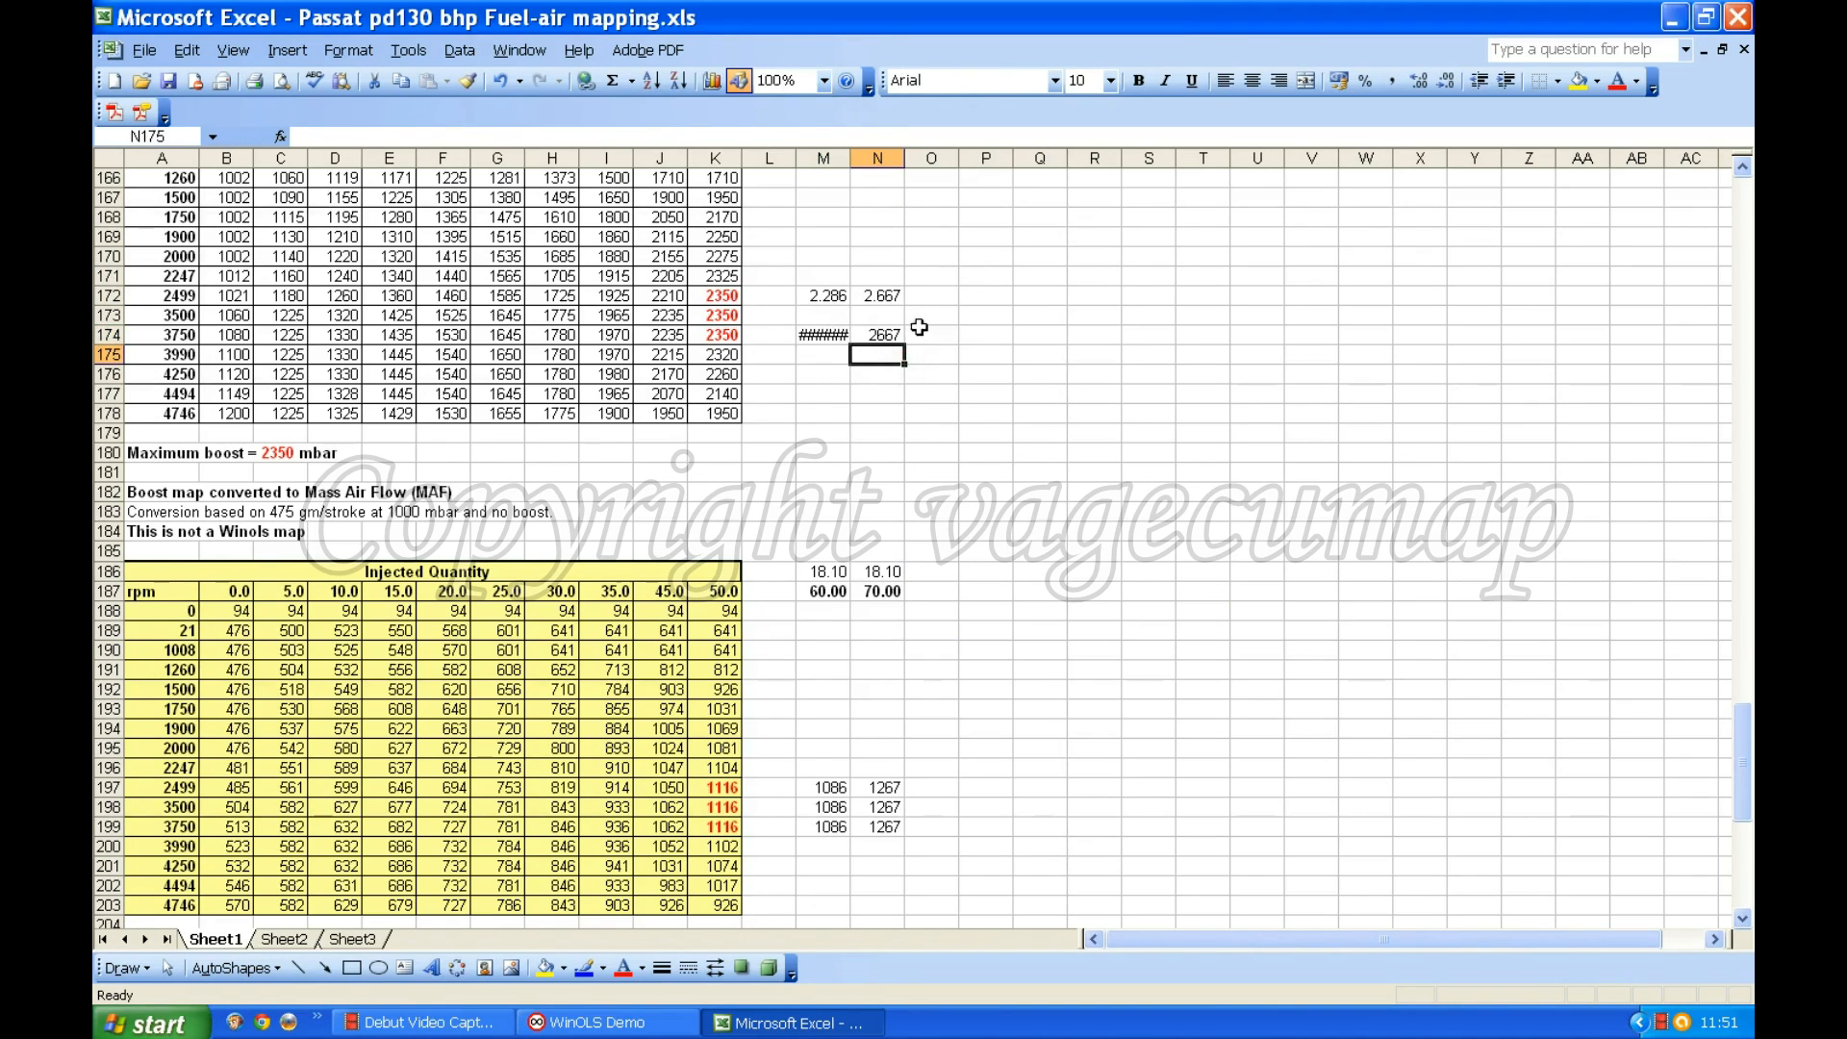
Step: Format M174 as Number with 0 decimal places
{"action": "left_click", "coordinate": [837, 335]}
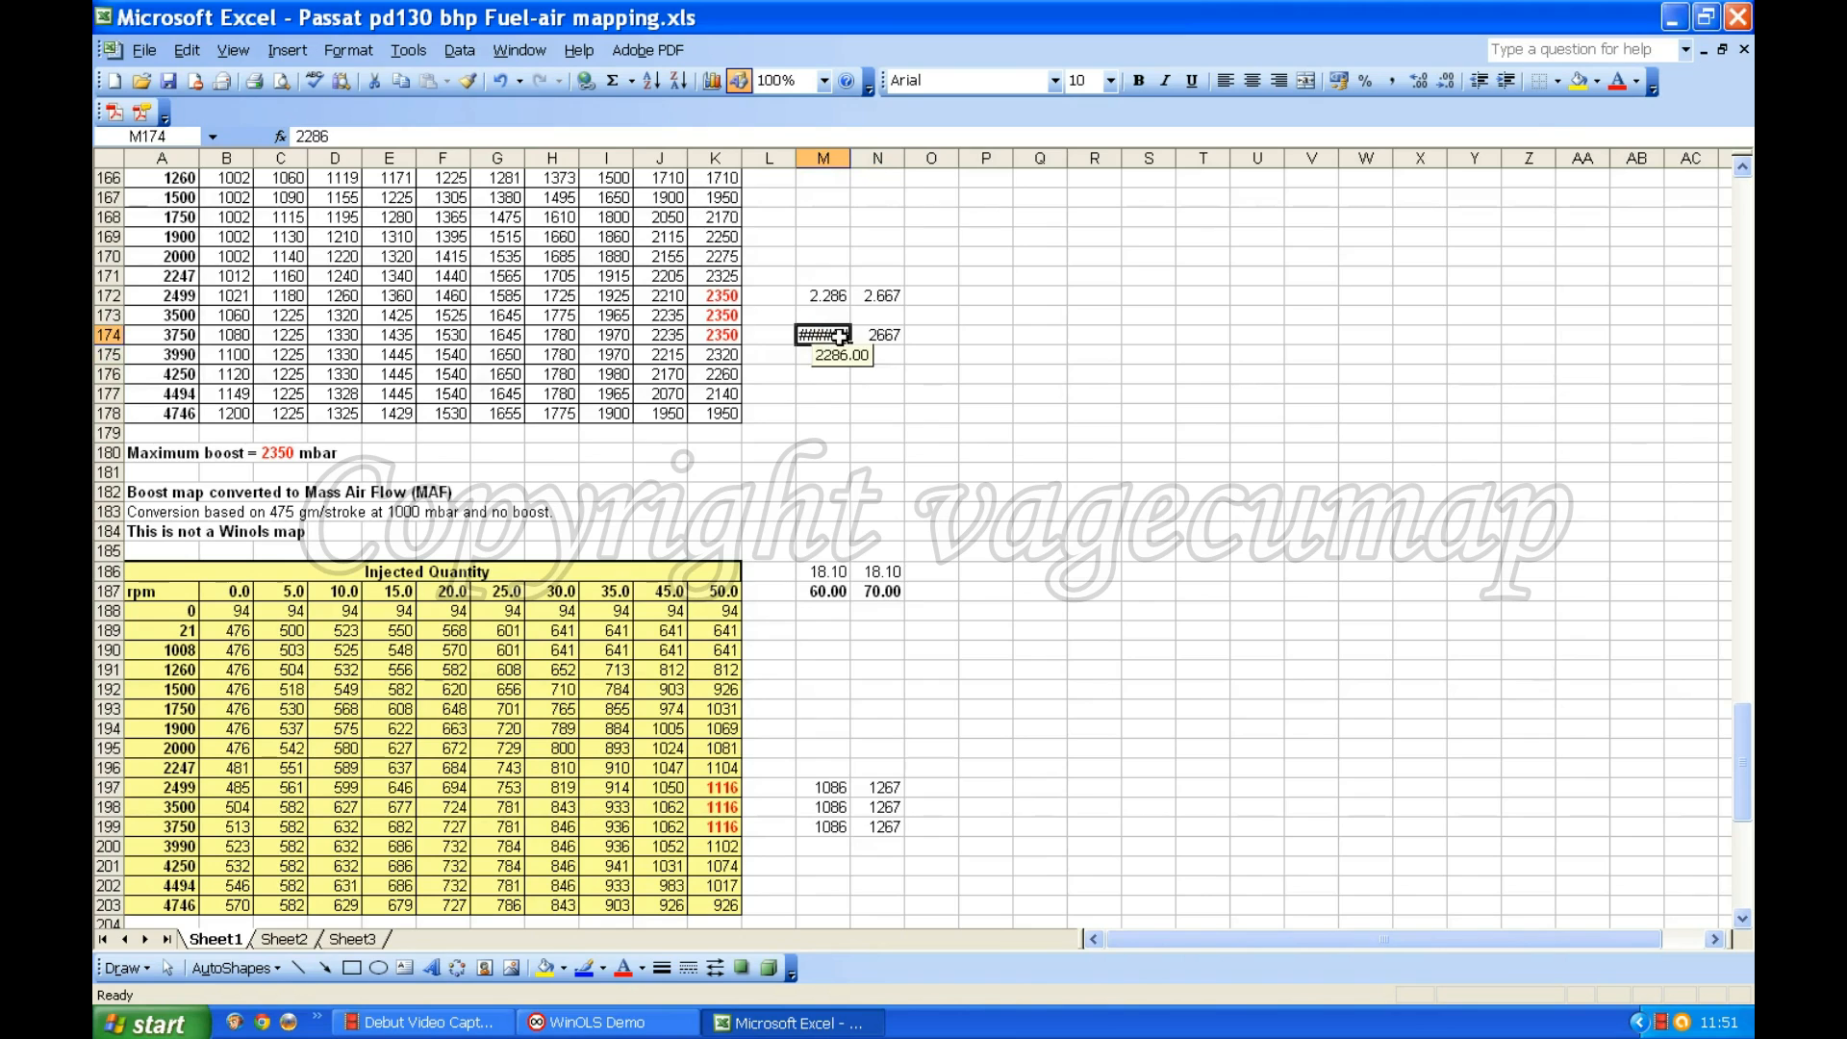
{"action": "left_click", "coordinate": [348, 50]}
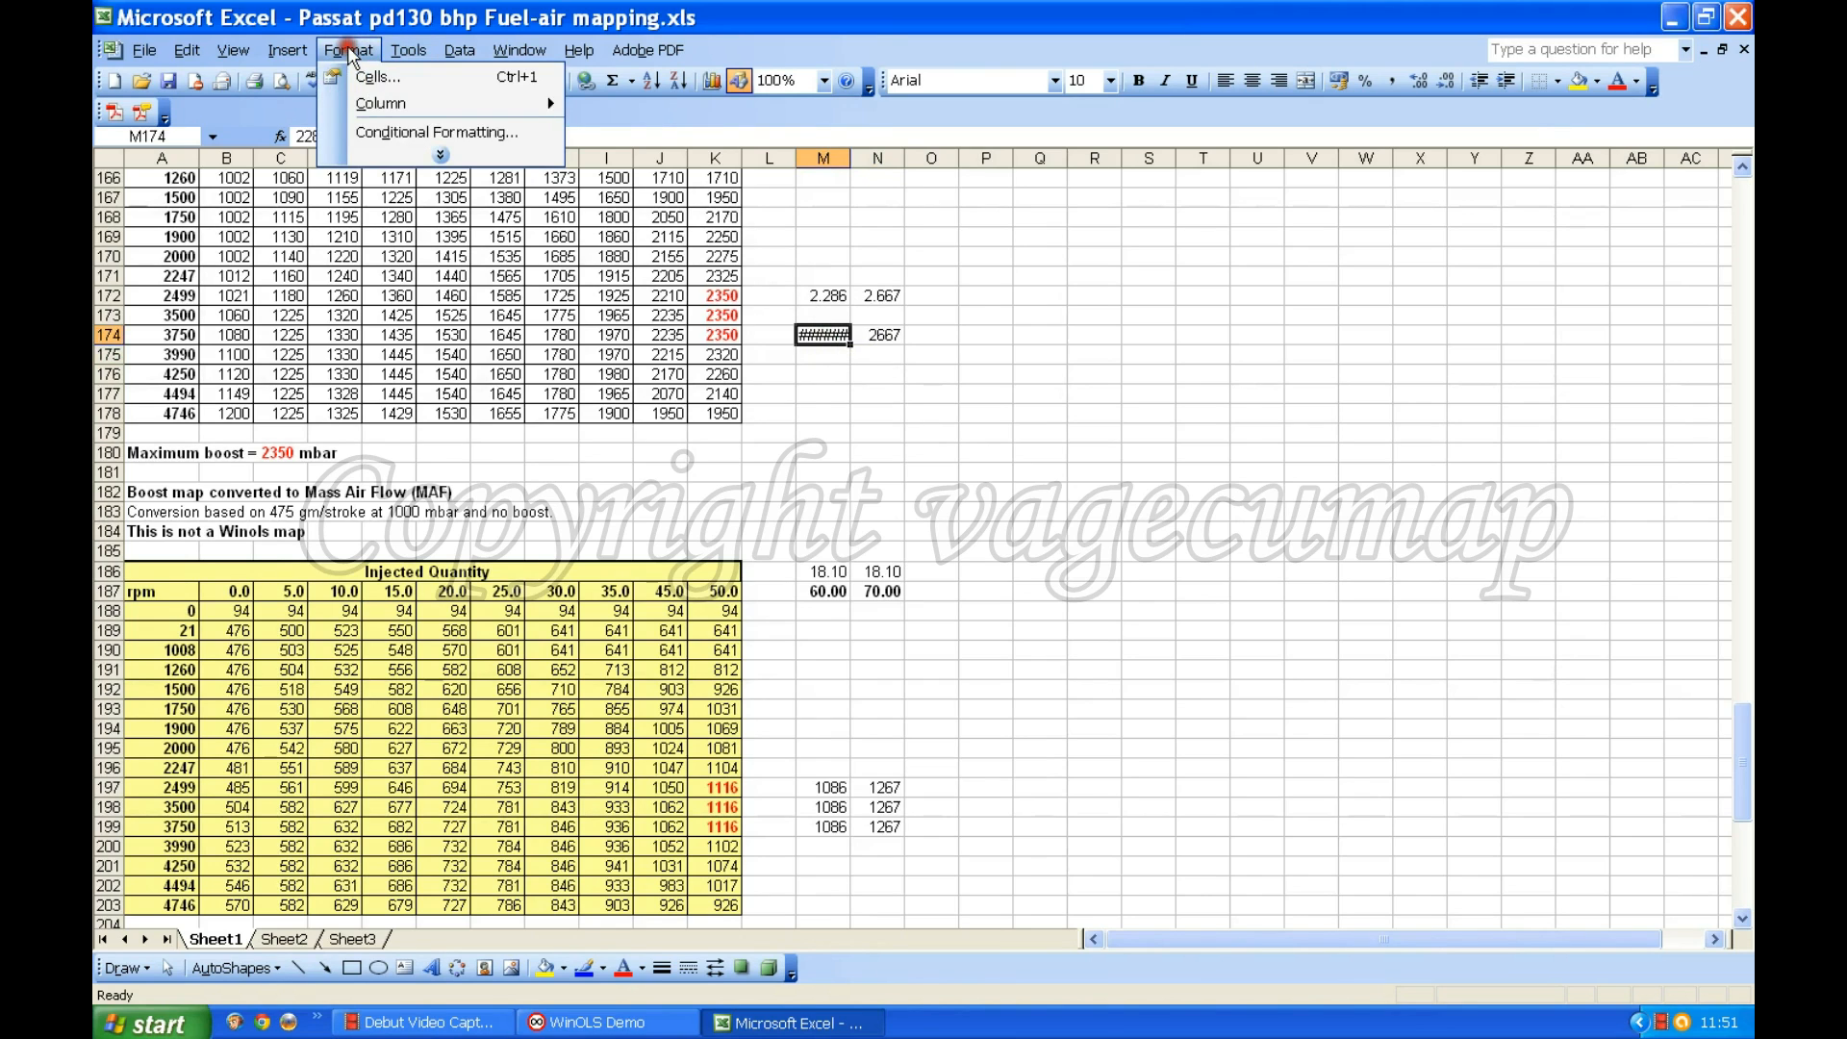
{"action": "left_click", "coordinate": [373, 79]}
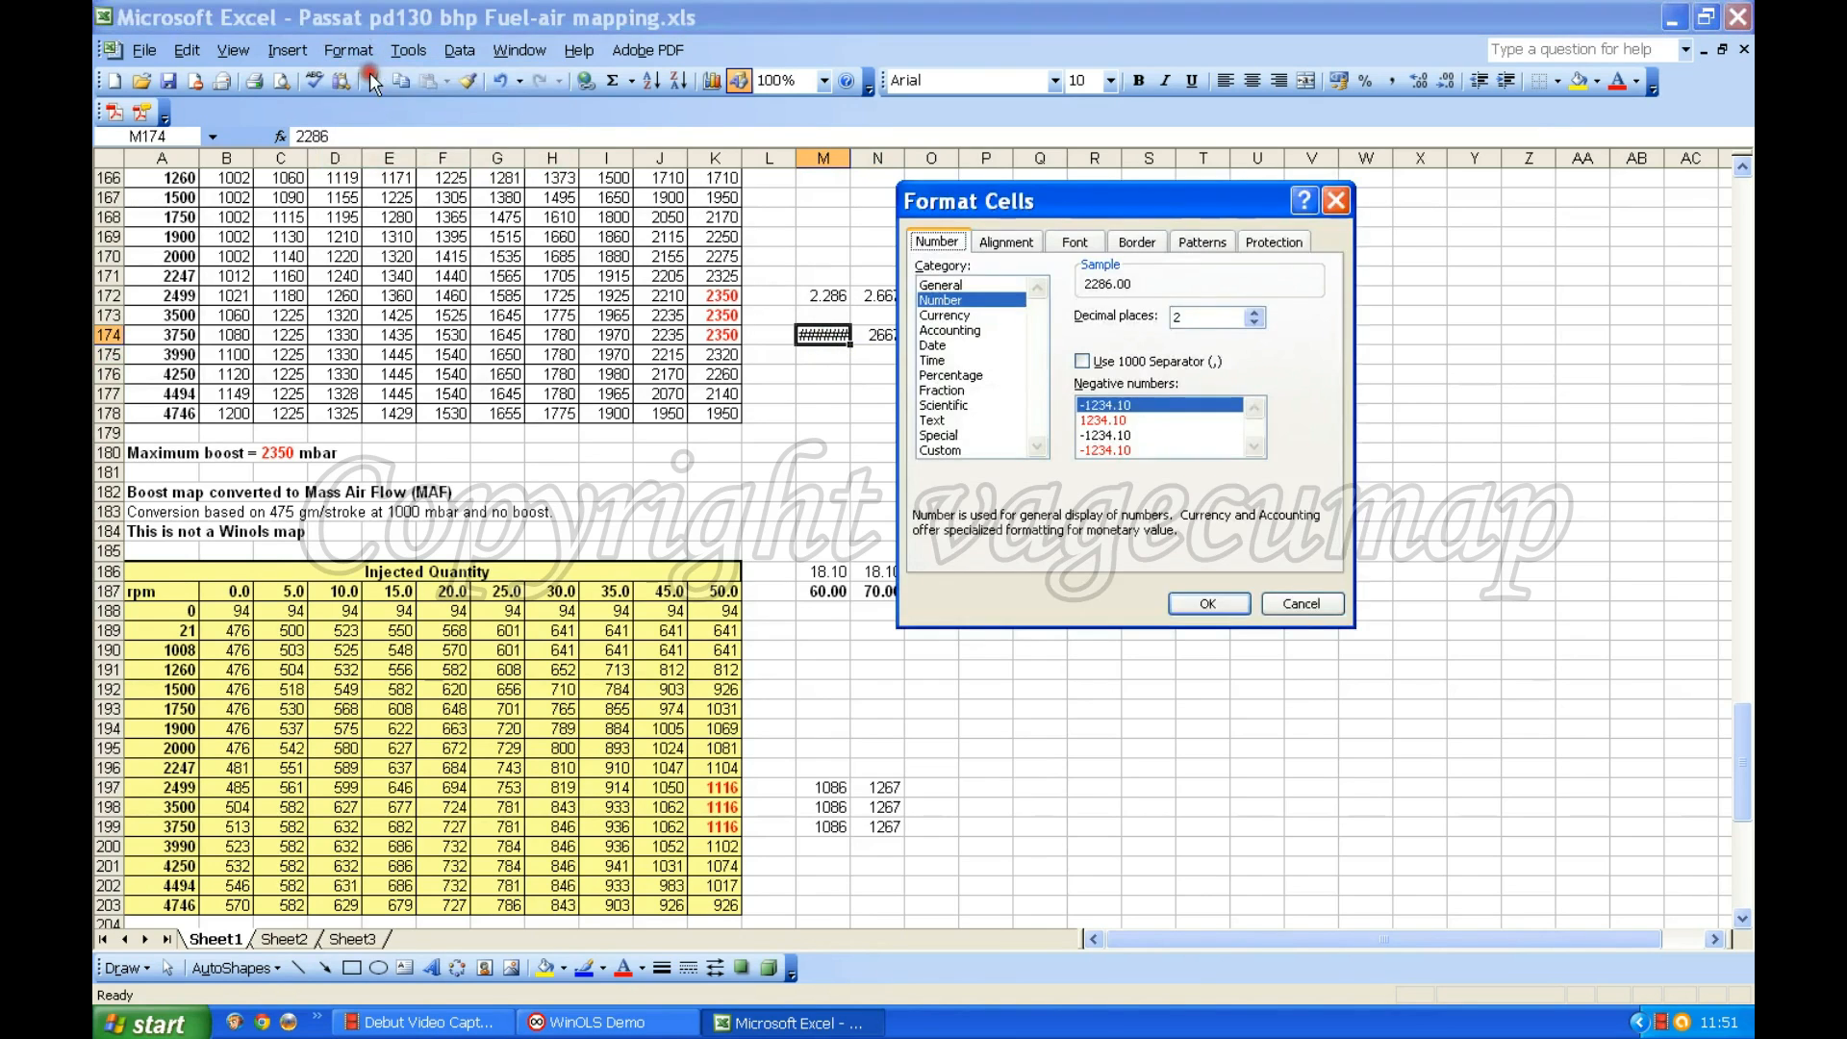
{"action": "left_click", "coordinate": [1254, 324]}
{"action": "left_click", "coordinate": [1253, 323]}
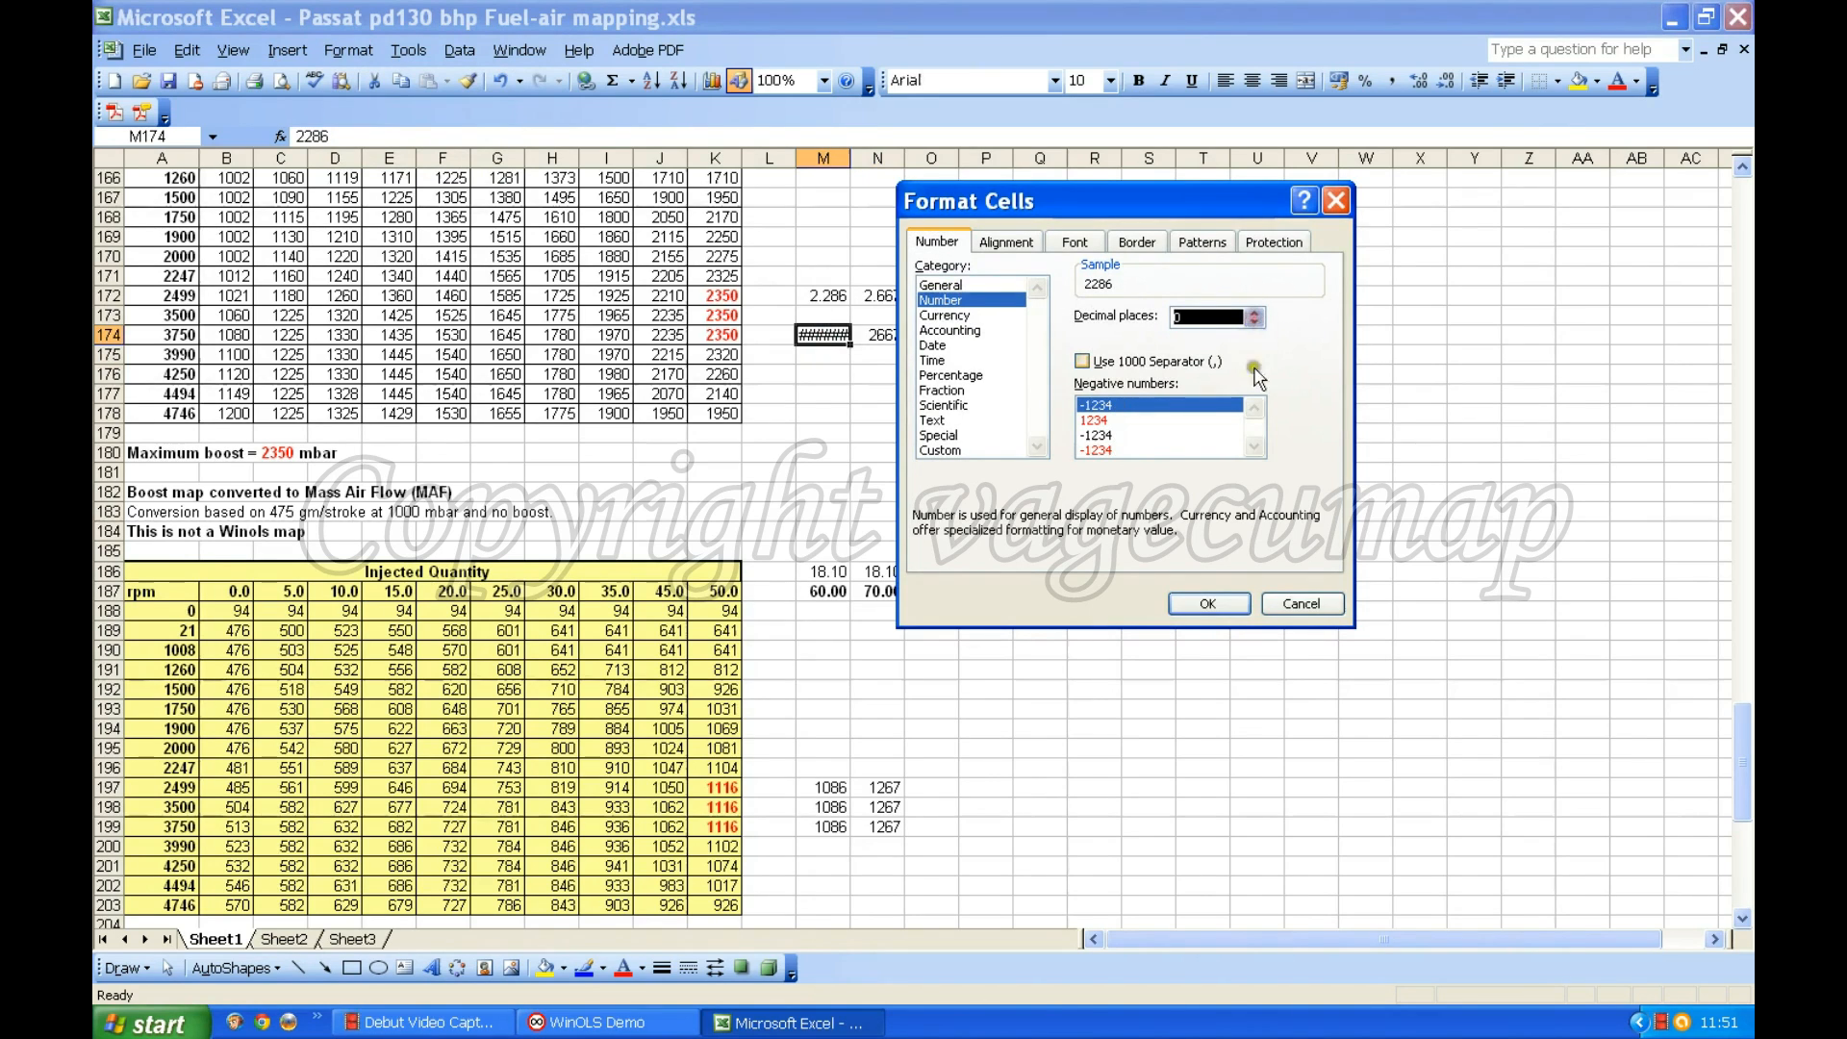
{"action": "left_click", "coordinate": [1223, 603]}
{"action": "left_click", "coordinate": [826, 362]}
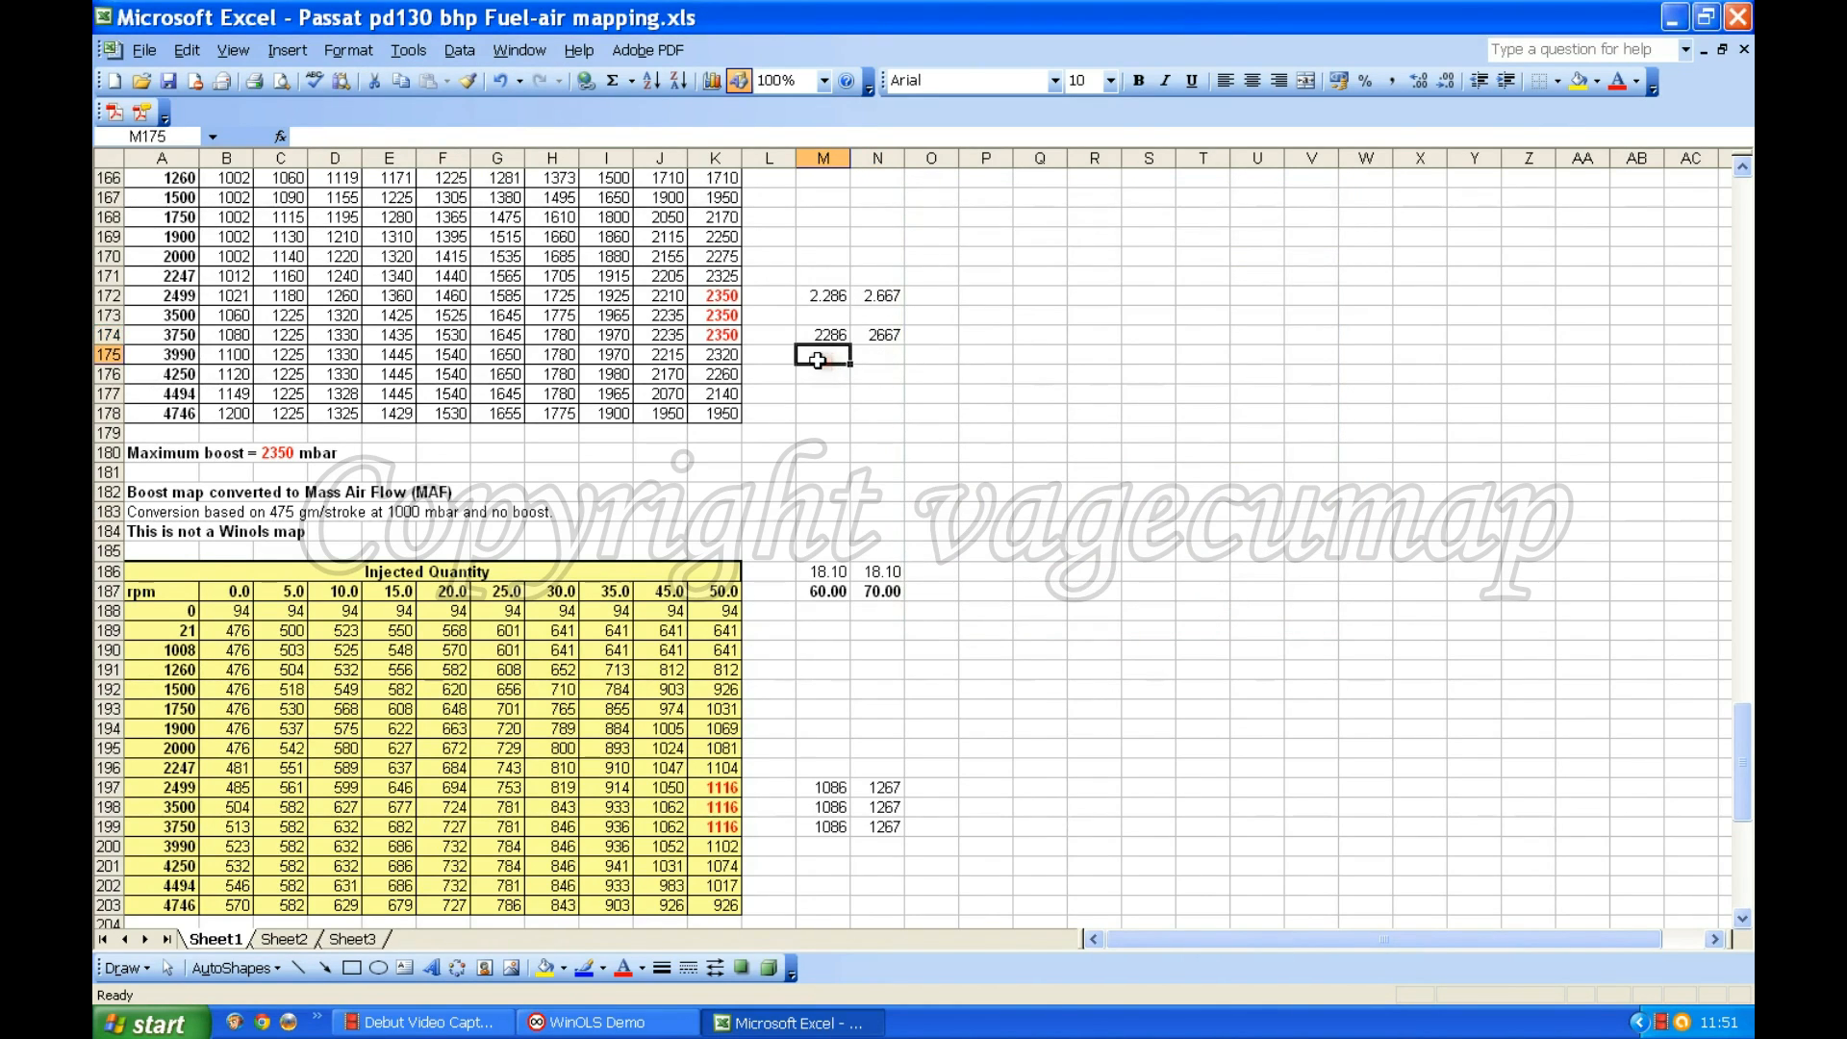
Step: Enter the injected quantities 60 in M162 and 70 in N162, on the boost map's header row
{"action": "scroll", "coordinate": [822, 318], "scroll_direction": "up", "scroll_amount": 3}
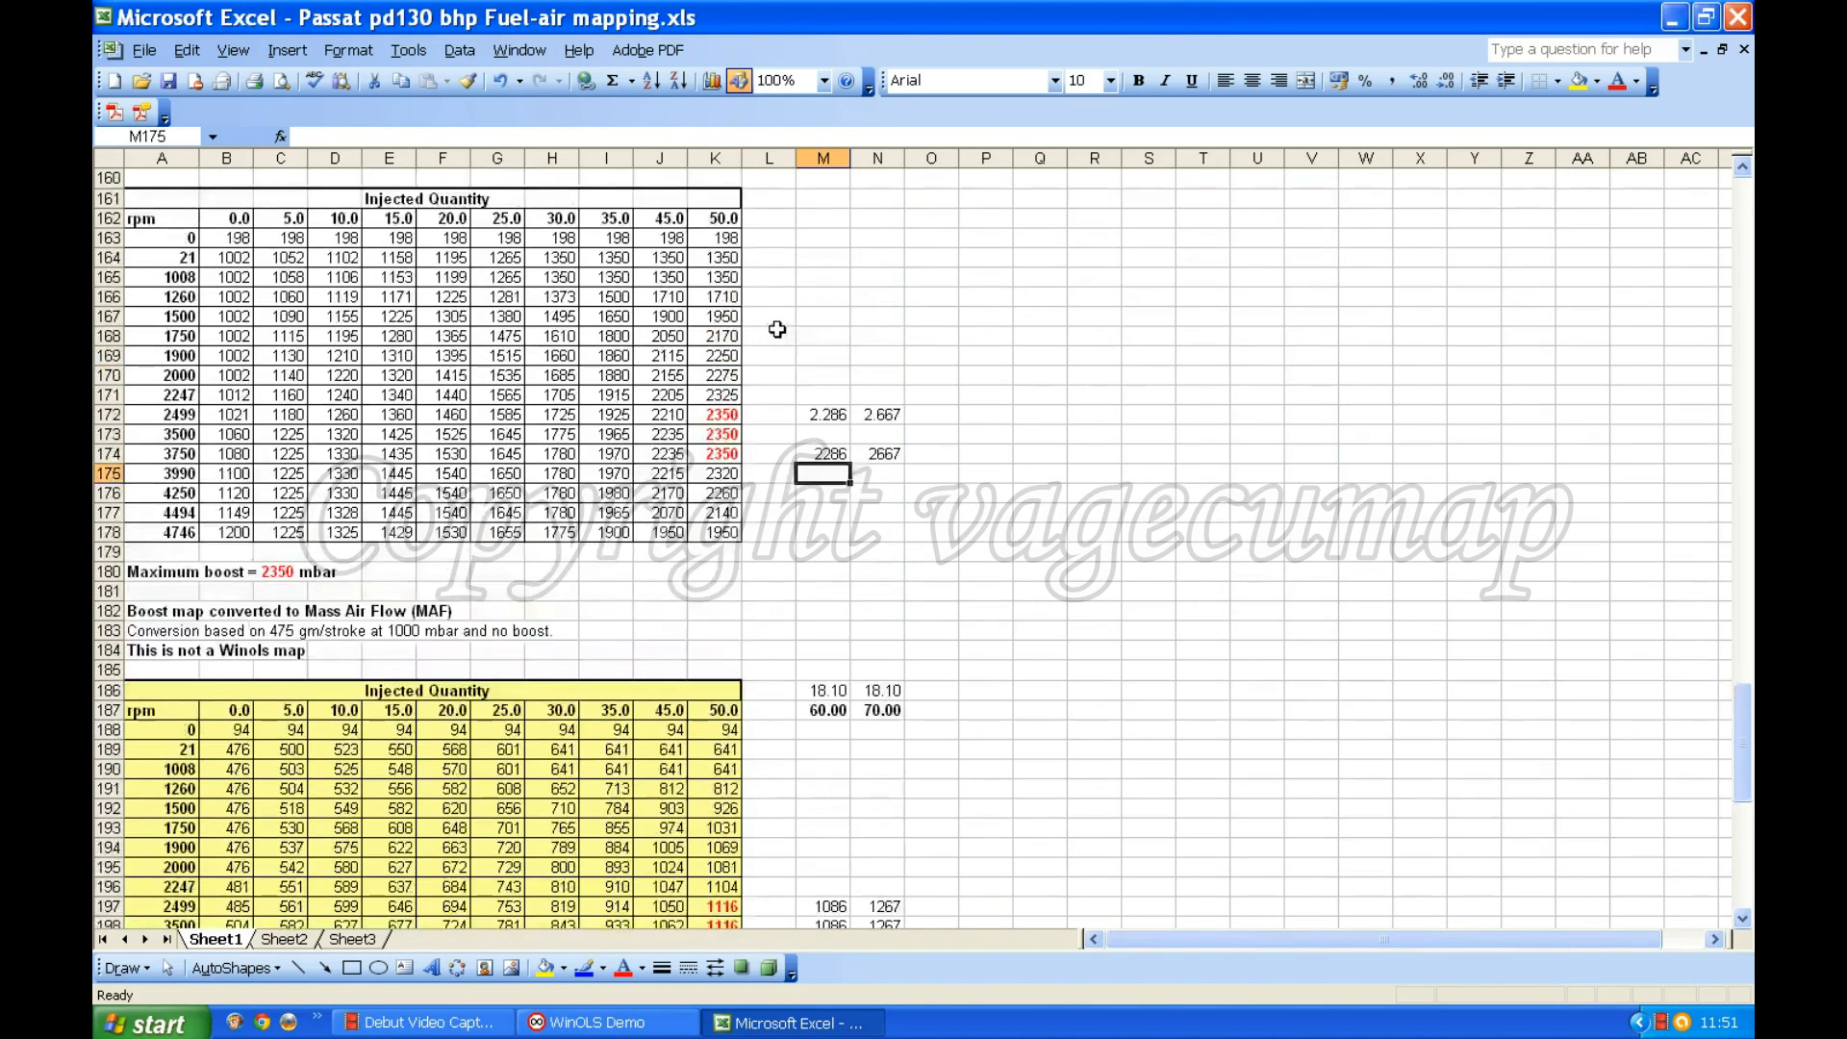
{"action": "left_click", "coordinate": [822, 278]}
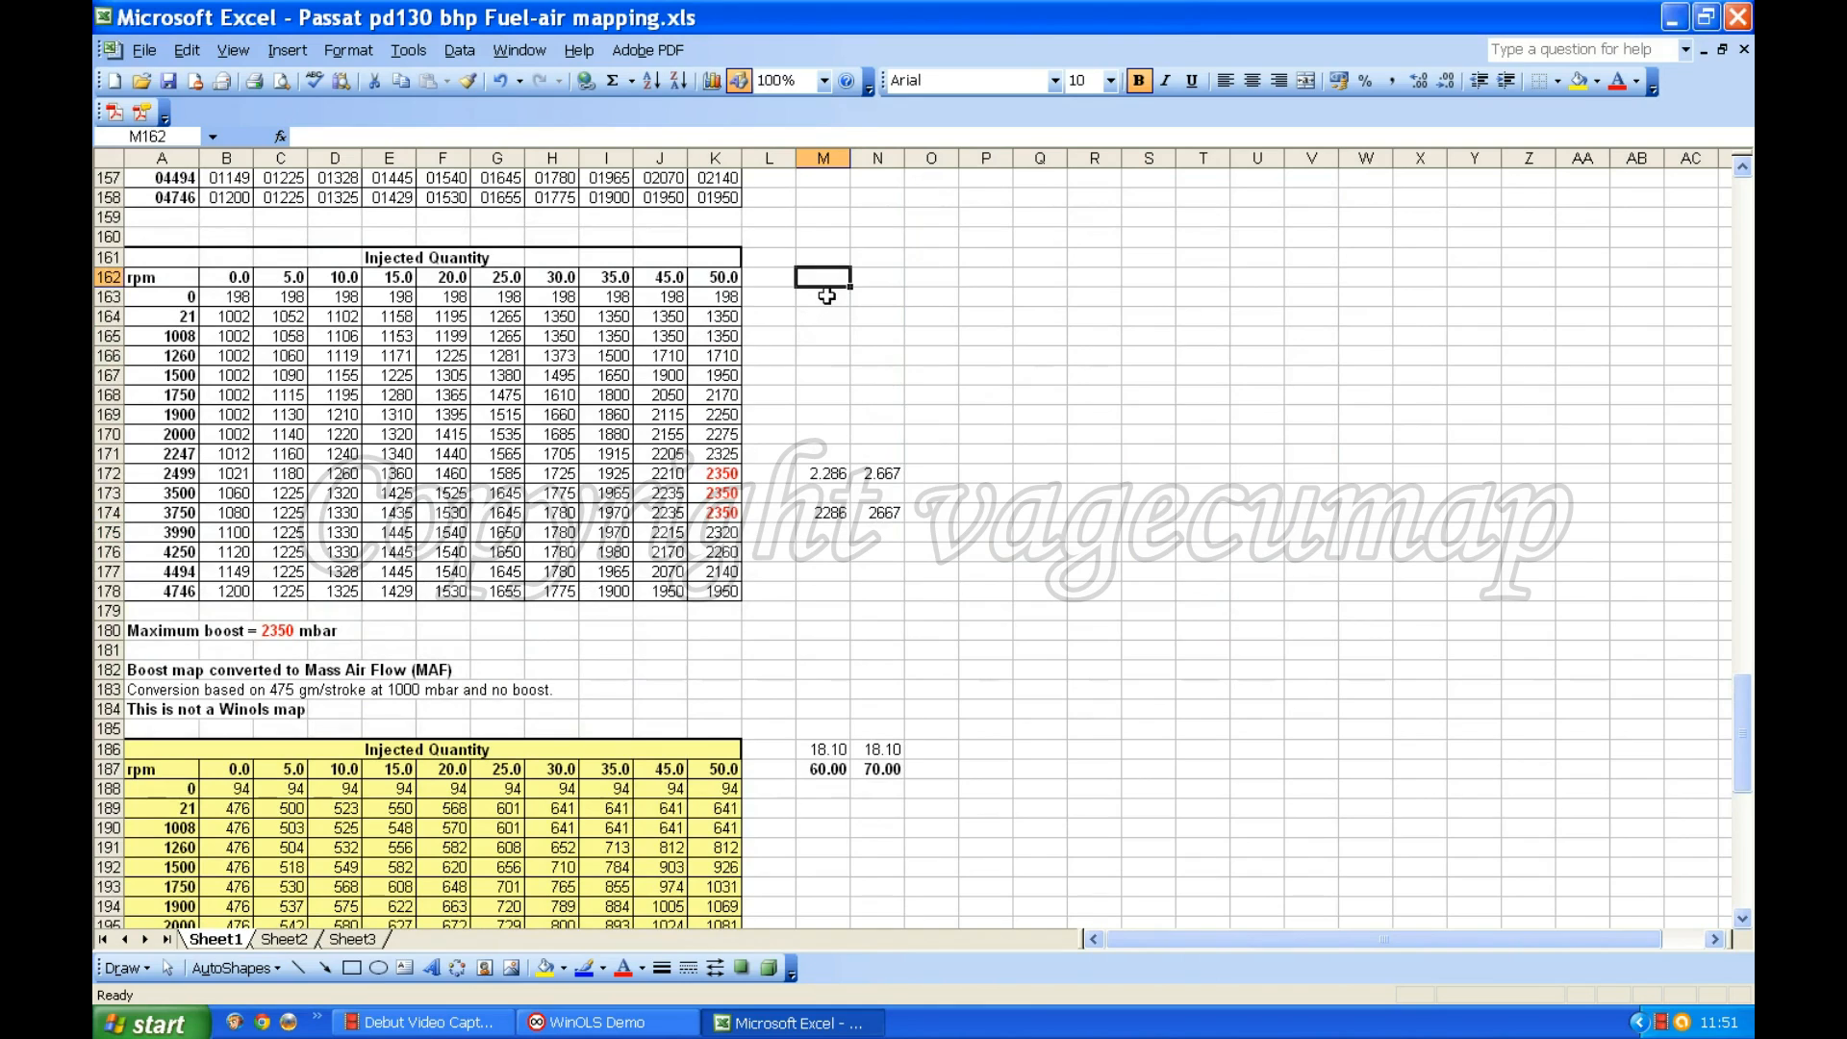
{"action": "type", "text": "60"}
{"action": "left_click", "coordinate": [884, 274]}
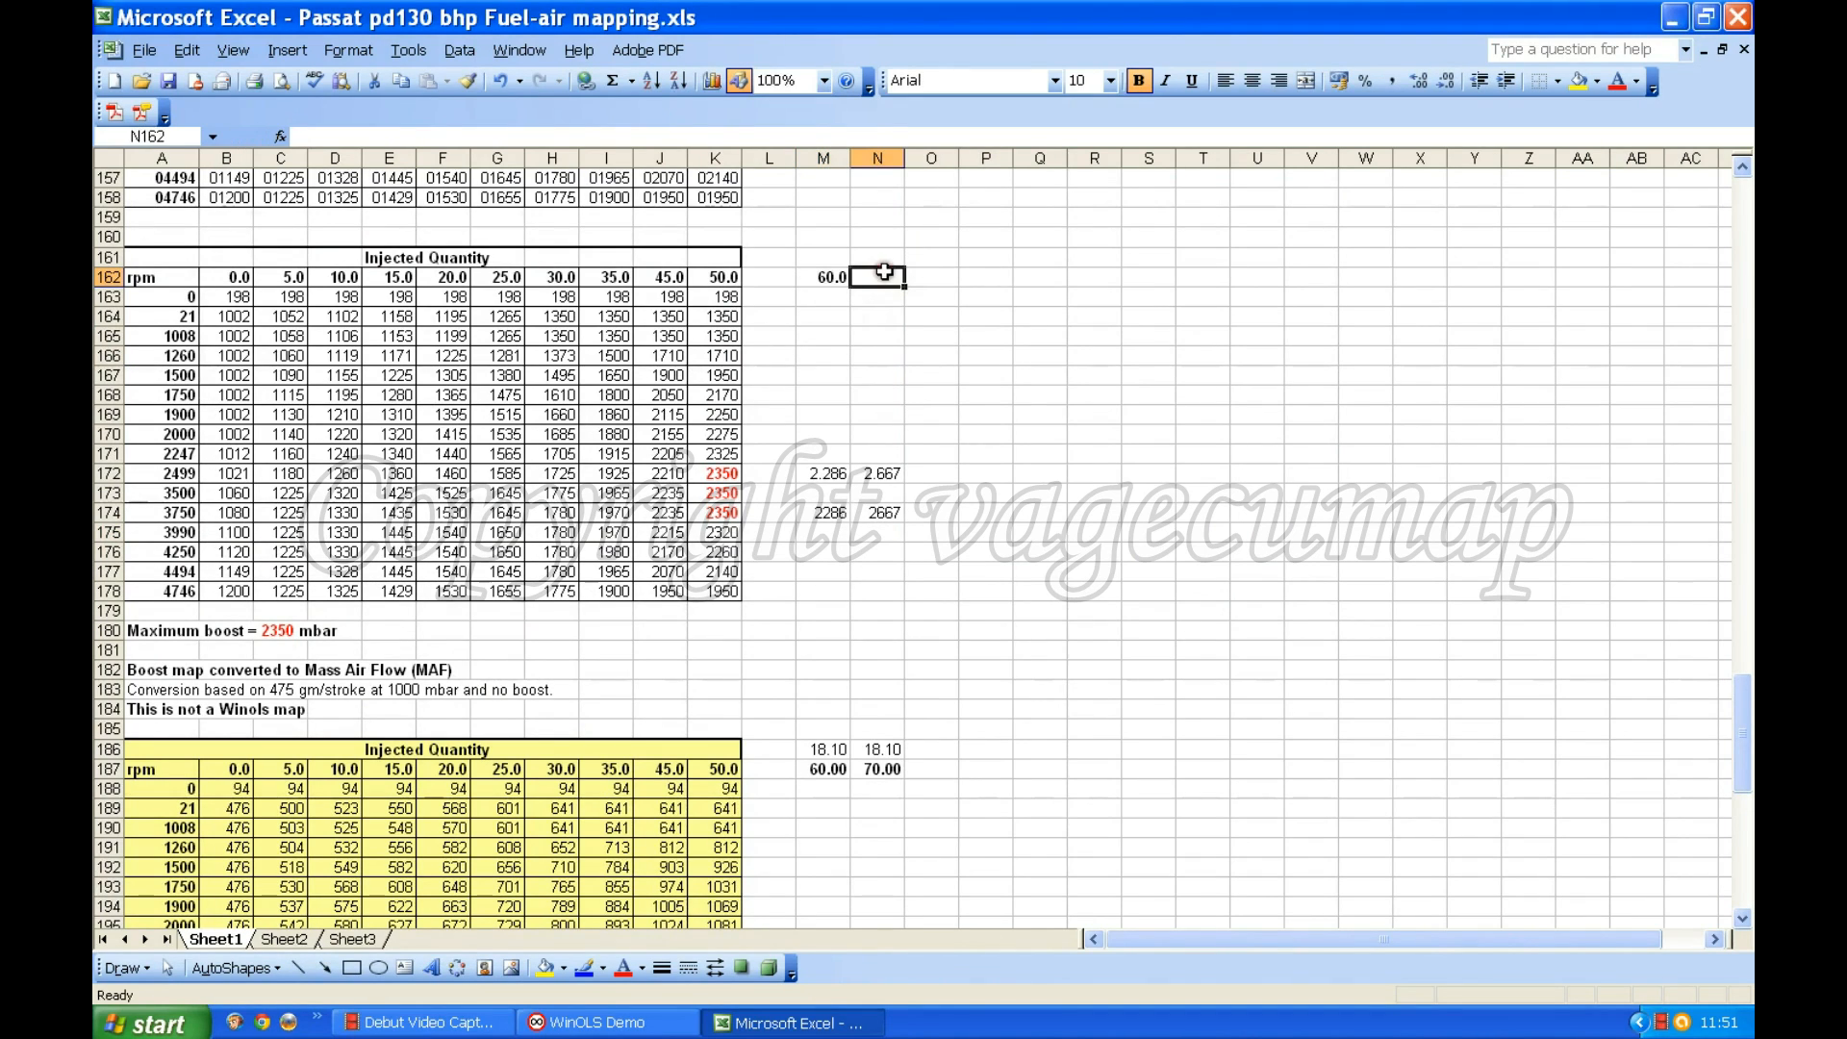
{"action": "type", "text": "70"}
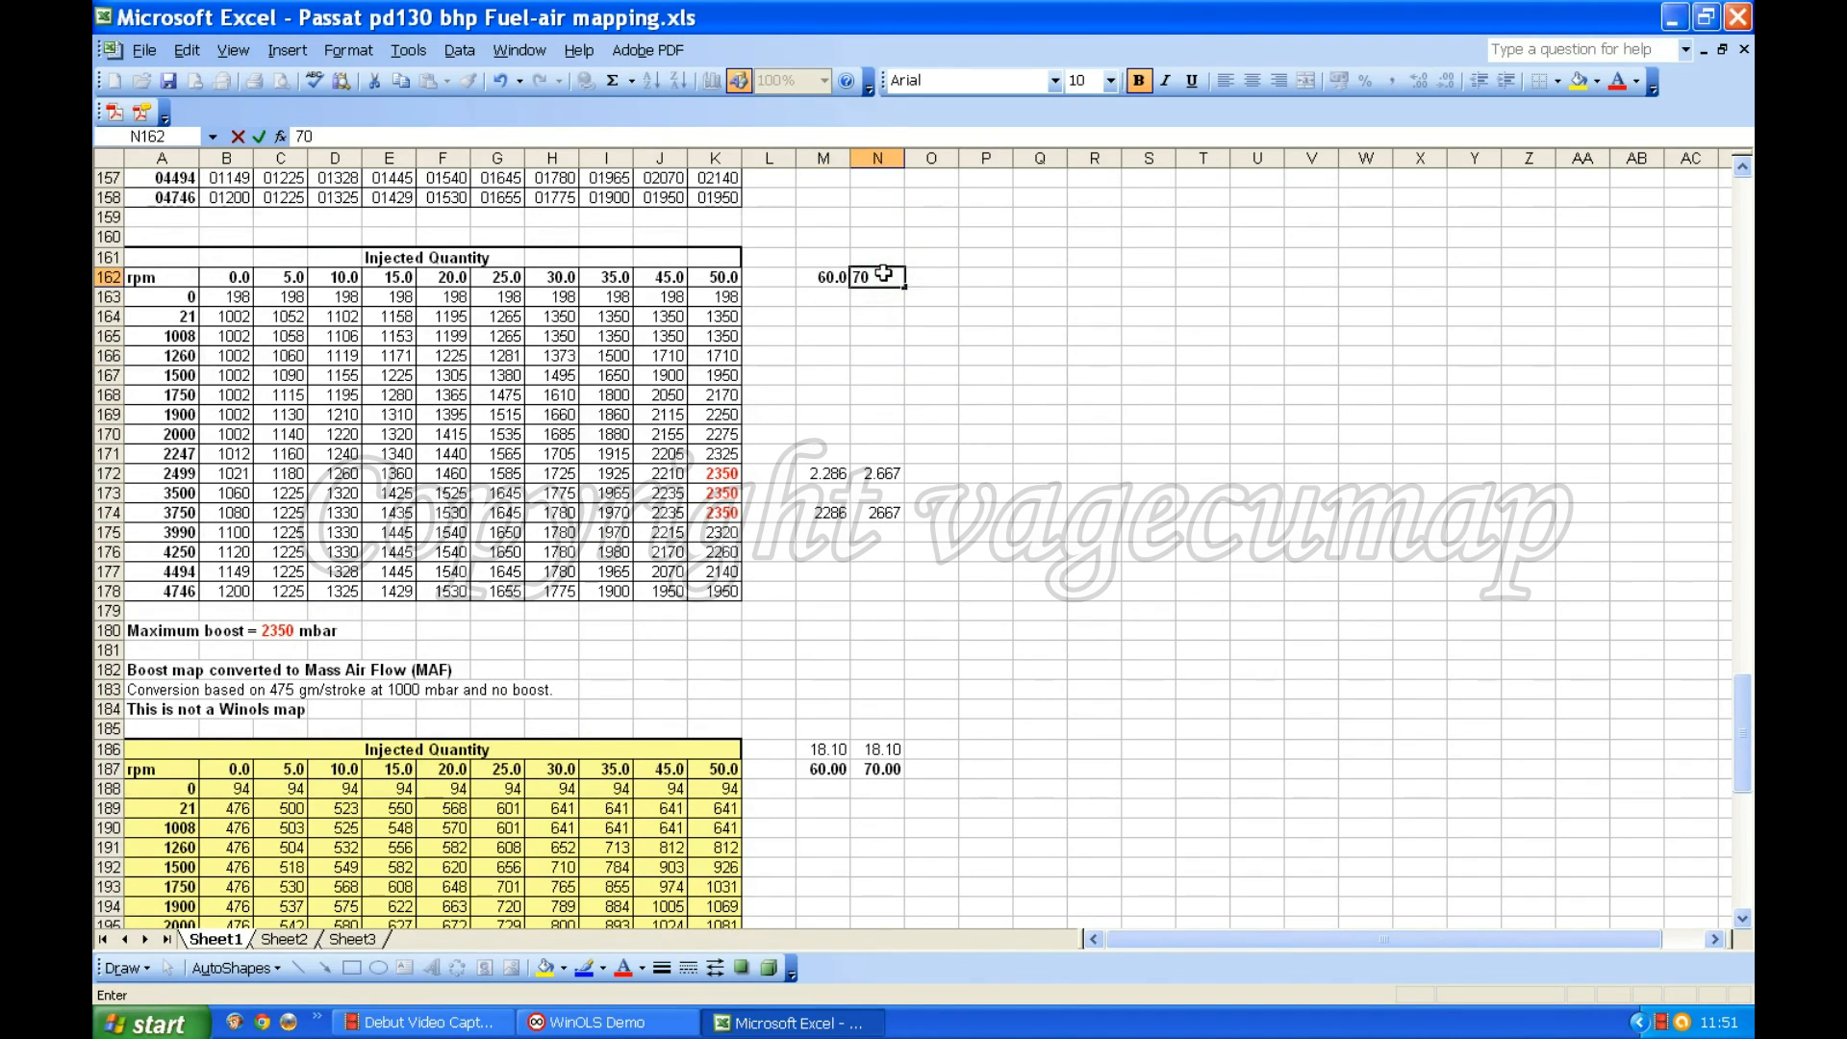
{"action": "key", "text": "Return"}
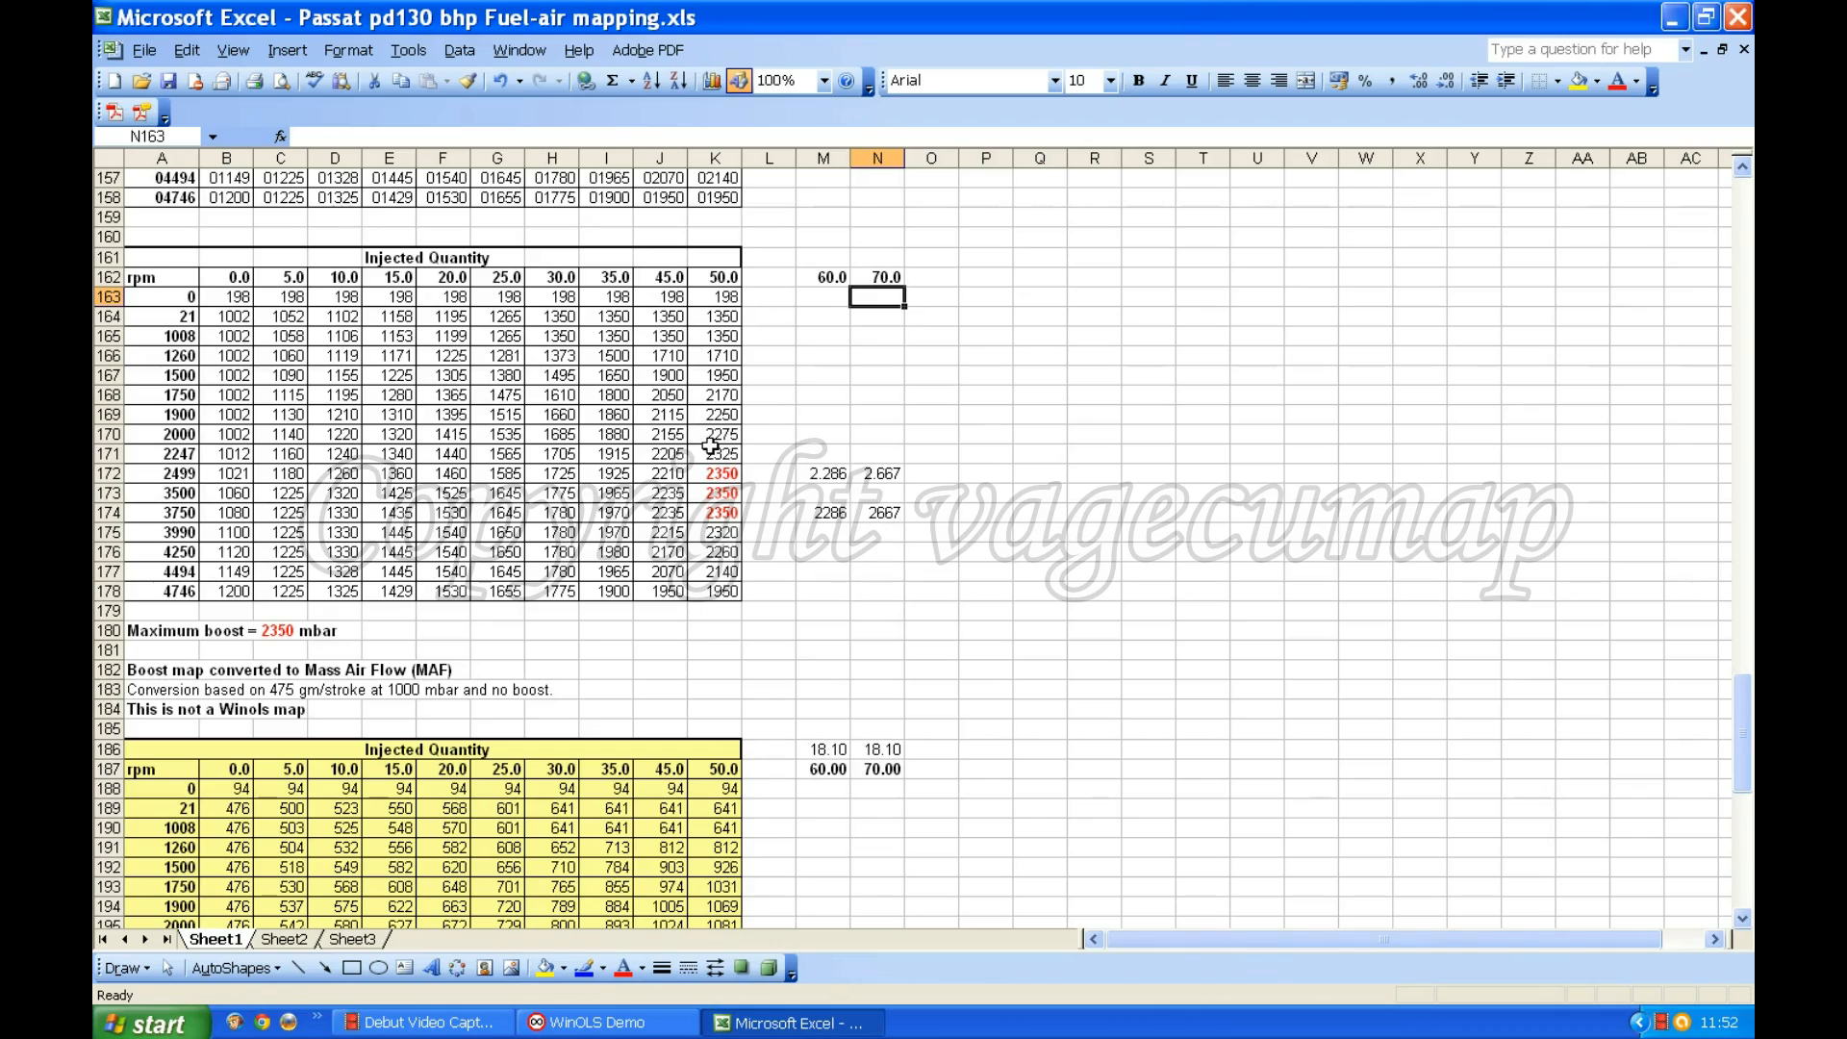
Step: Clear the injected quantity 60 column beside the boost map, from M162 to M174
{"action": "scroll", "coordinate": [715, 462], "scroll_direction": "up", "scroll_amount": 9}
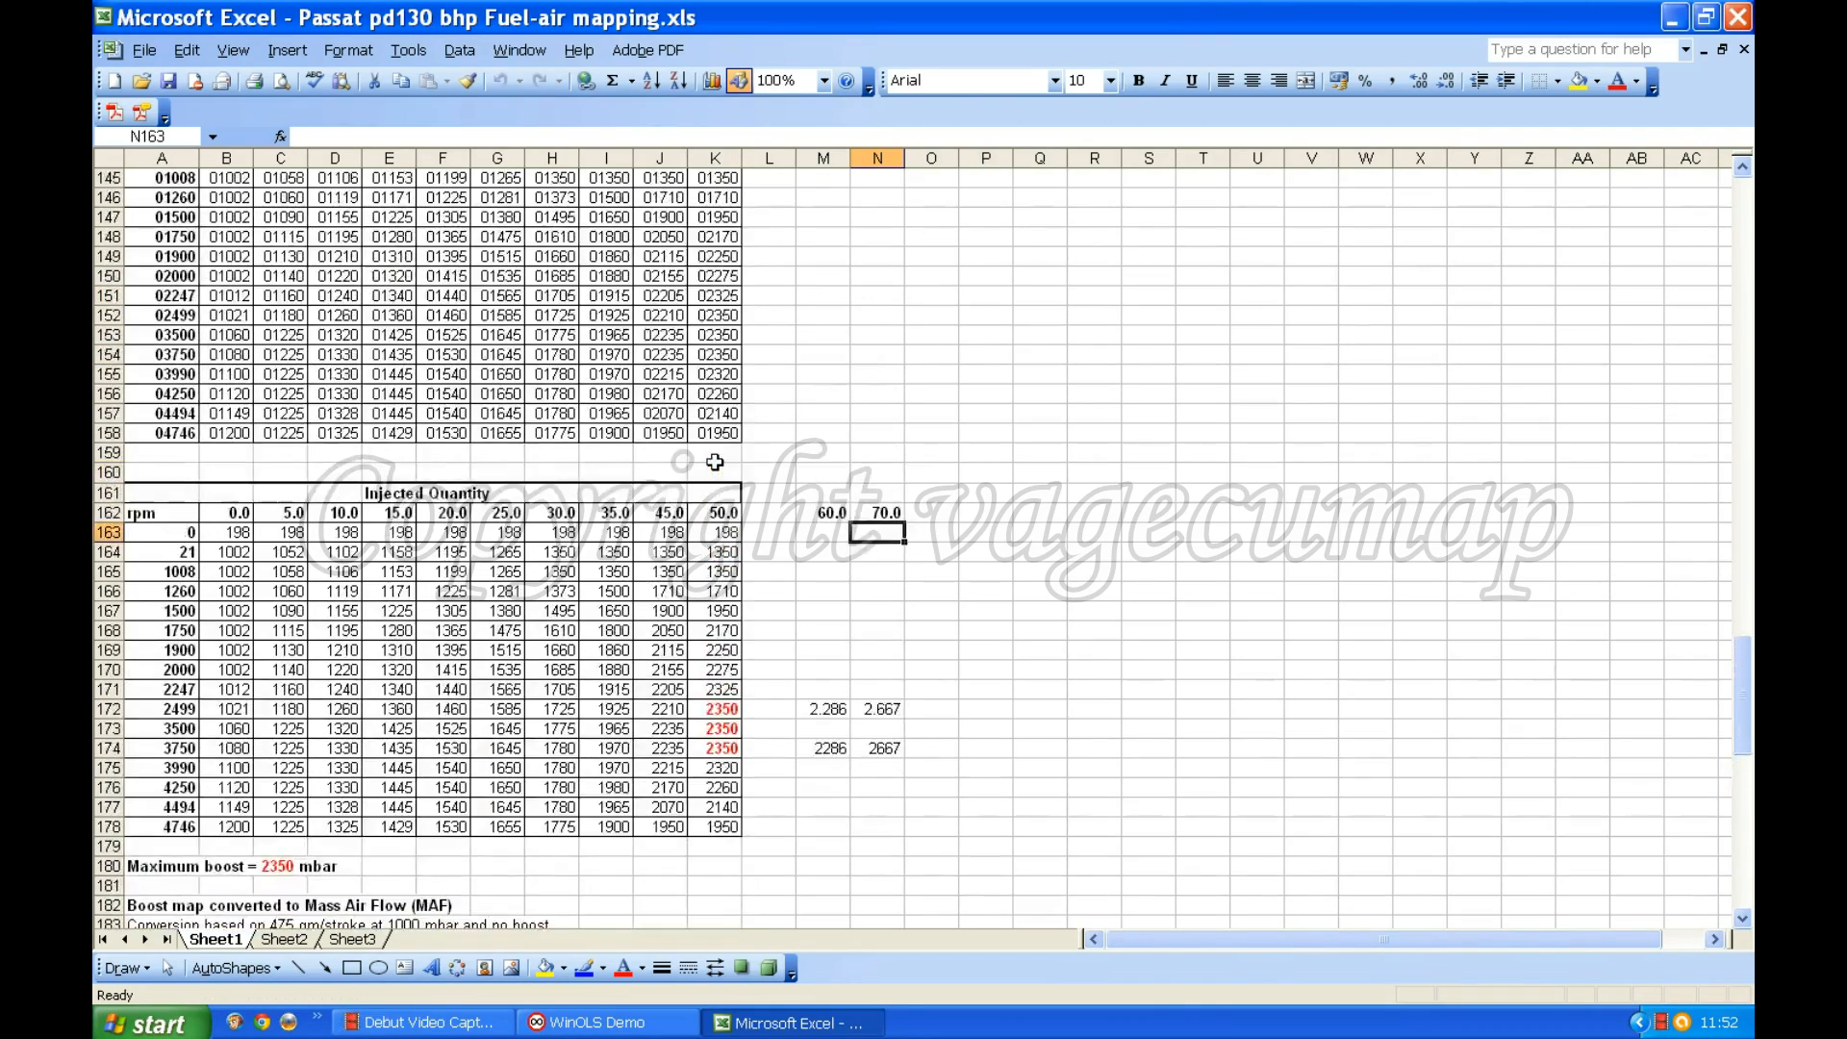
{"action": "scroll", "coordinate": [715, 462], "scroll_direction": "down", "scroll_amount": 6}
{"action": "scroll", "coordinate": [715, 462], "scroll_direction": "down", "scroll_amount": 2}
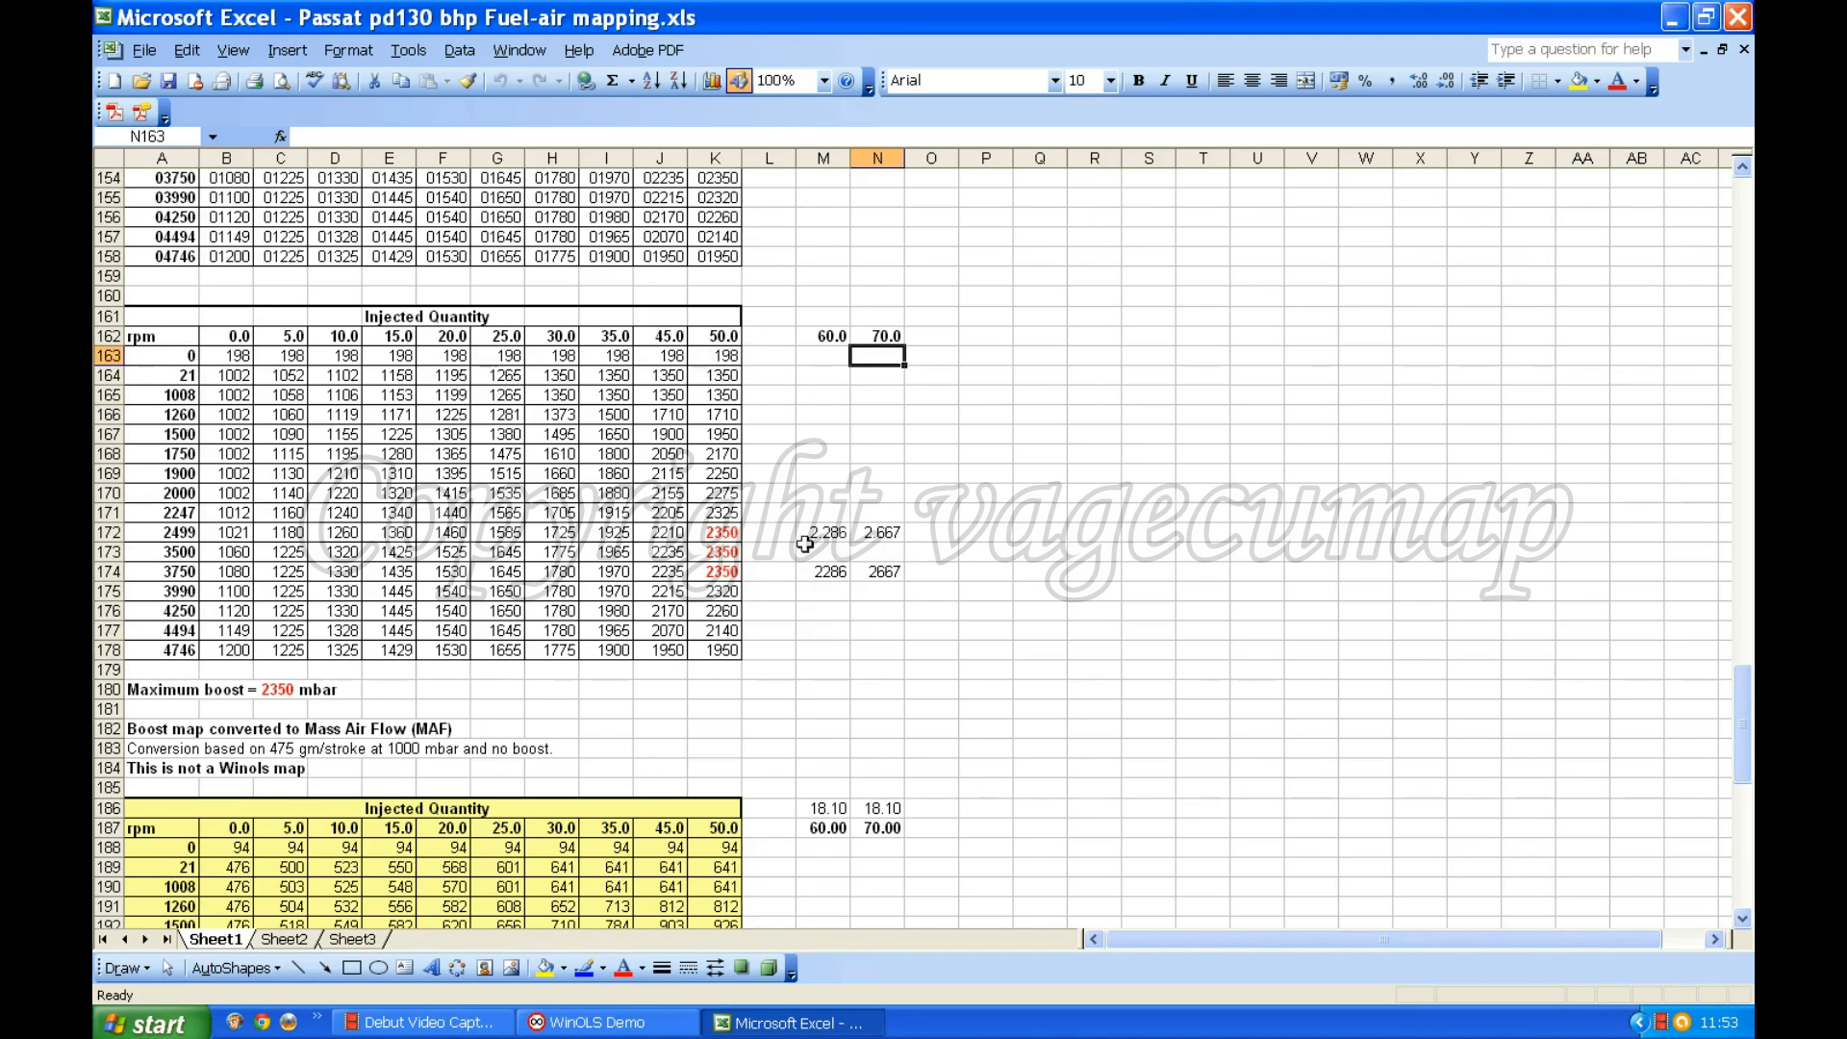
{"action": "scroll", "coordinate": [804, 541], "scroll_direction": "down", "scroll_amount": 1}
{"action": "scroll", "coordinate": [803, 538], "scroll_direction": "down", "scroll_amount": 1}
{"action": "scroll", "coordinate": [802, 534], "scroll_direction": "up", "scroll_amount": 1}
{"action": "left_click_drag", "start_coordinate": [829, 277], "coordinate": [829, 503]}
{"action": "key", "text": "Delete"}
Step: Clear the injected quantity 60 column beside the mass air flow map, from M186 to M199
{"action": "scroll", "coordinate": [827, 485], "scroll_direction": "down", "scroll_amount": 5}
{"action": "left_click_drag", "start_coordinate": [835, 462], "coordinate": [829, 712]}
{"action": "key", "text": "Delete"}
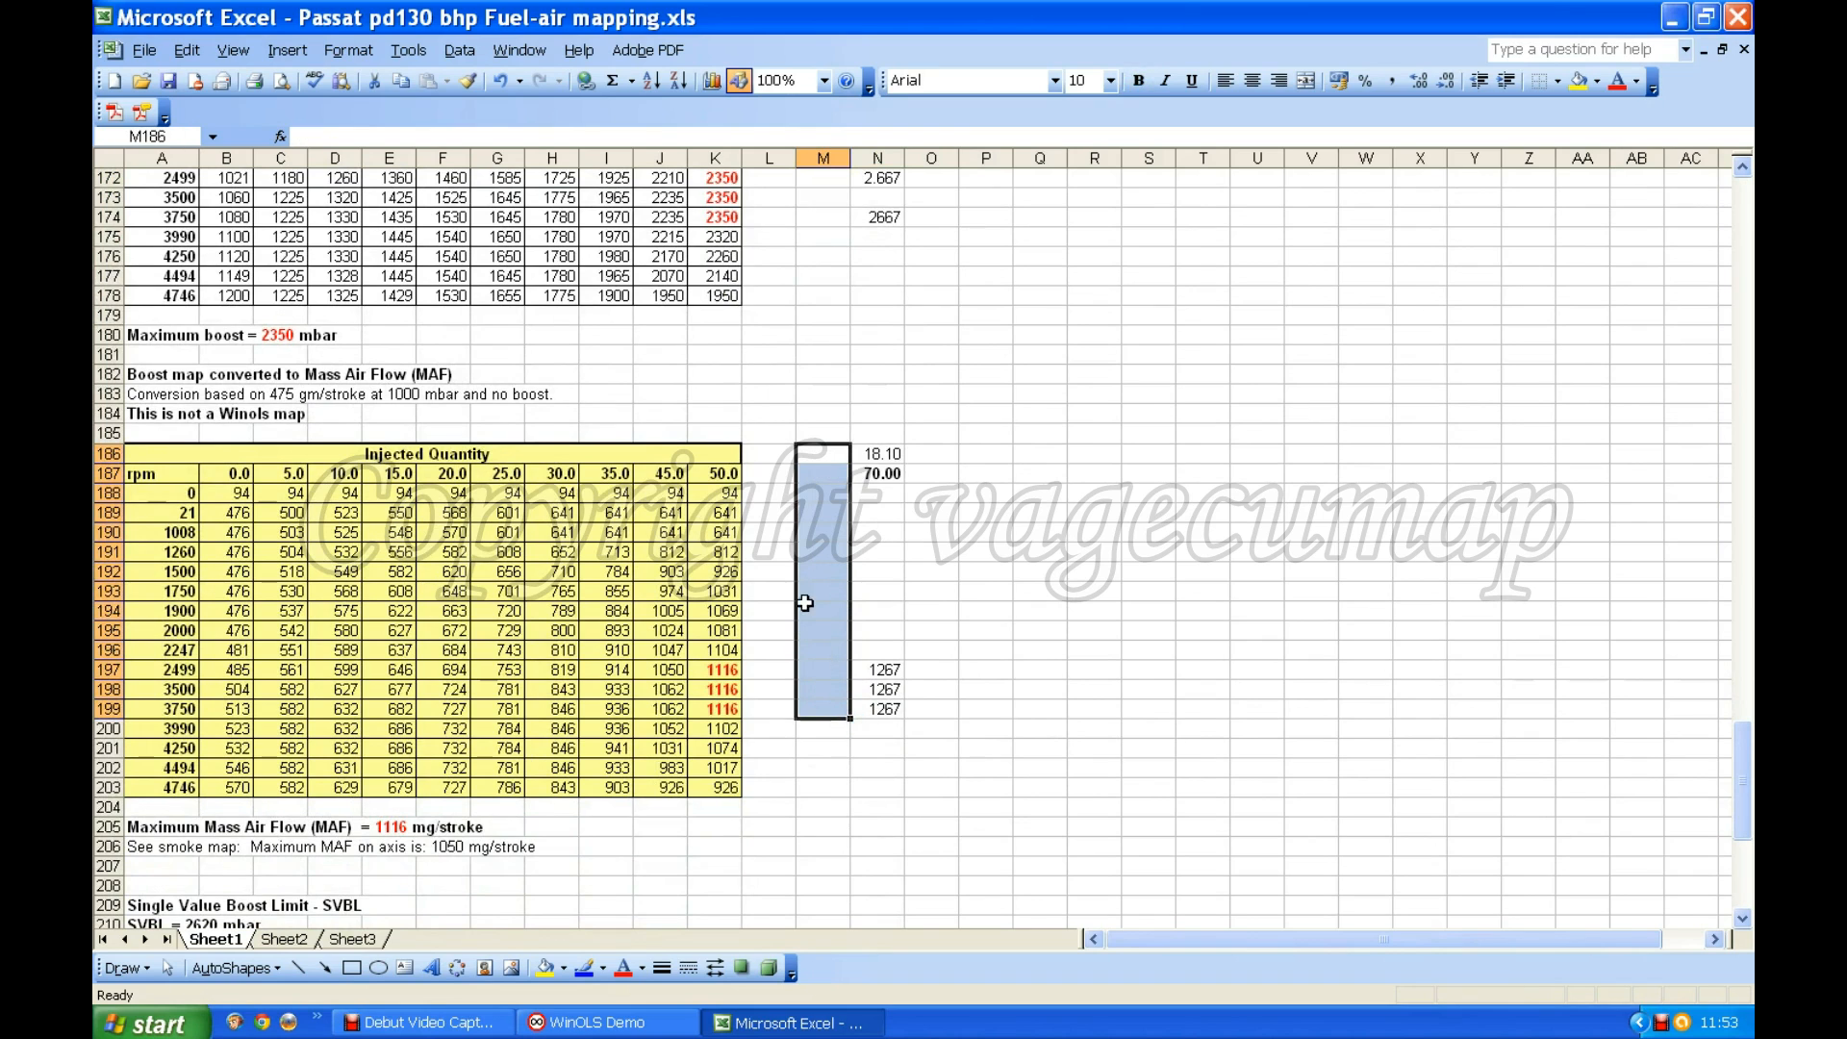
Step: Enter the injected quantity 70 in L162, directly beside the 50.0 column header of the boost map
{"action": "left_click", "coordinate": [877, 572]}
{"action": "scroll", "coordinate": [878, 570], "scroll_direction": "up", "scroll_amount": 4}
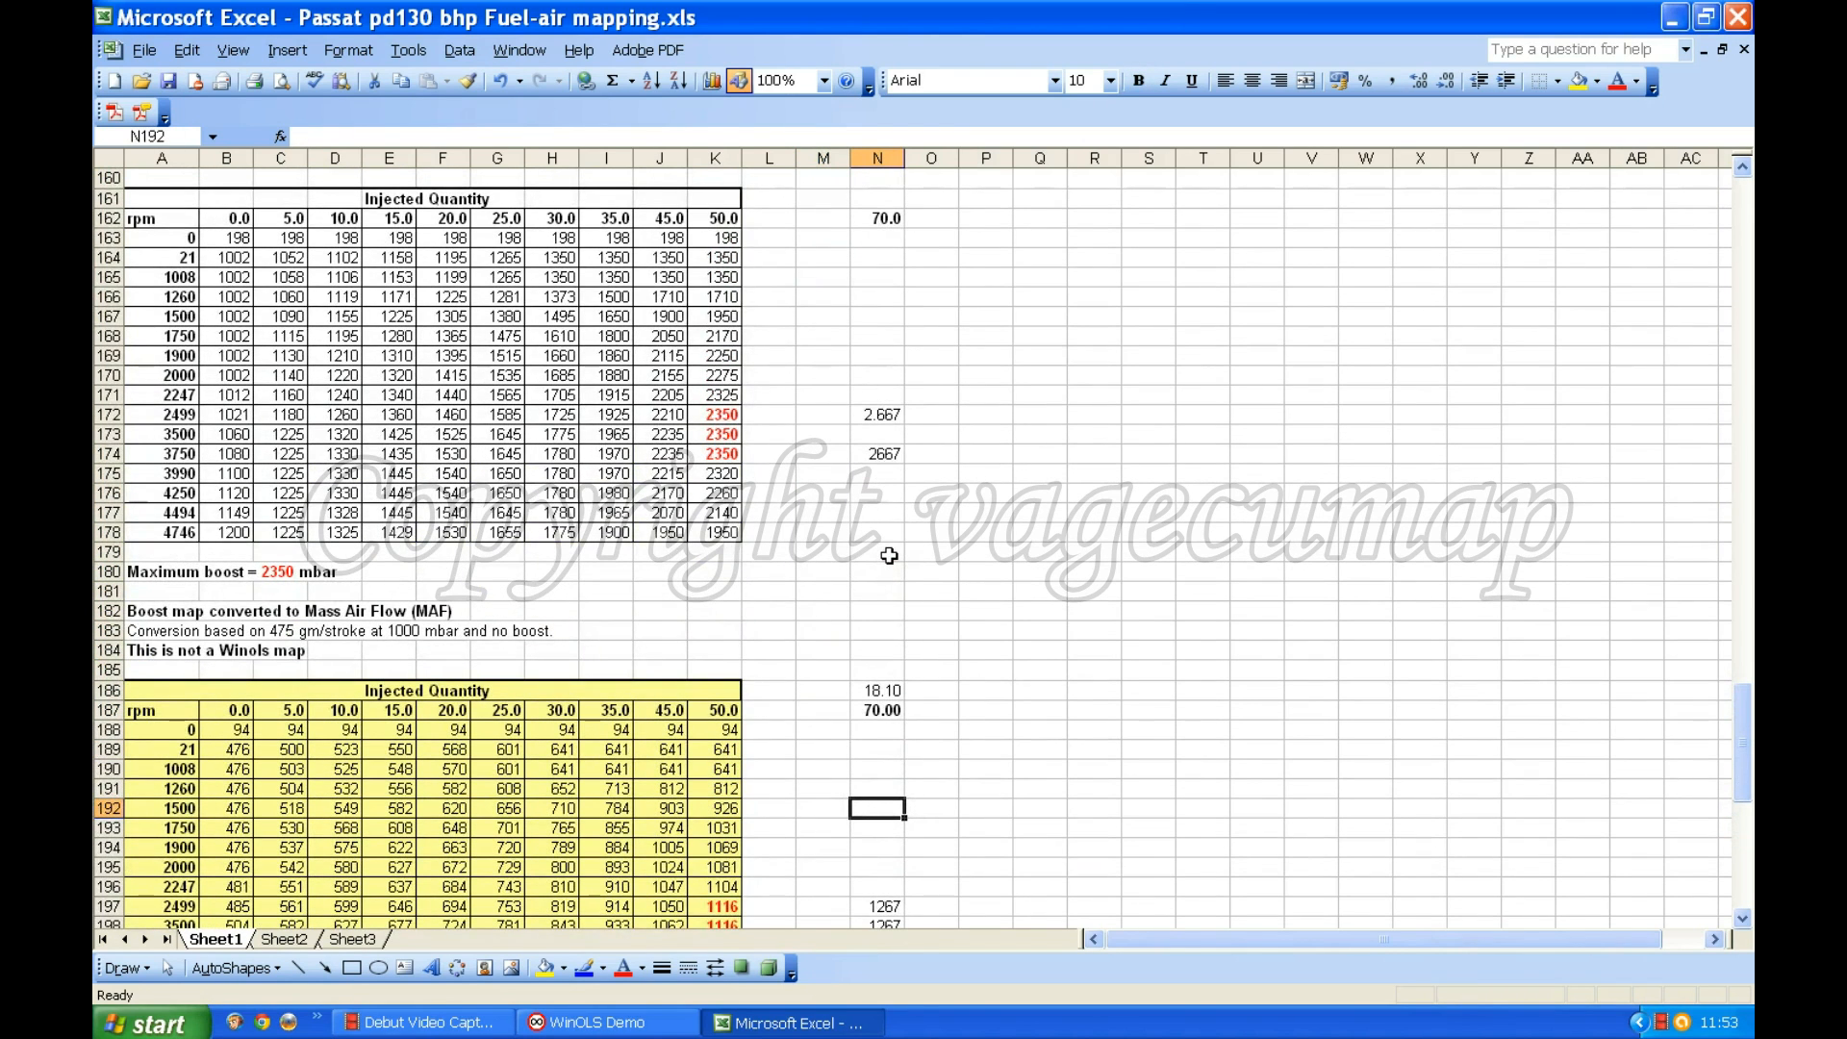
{"action": "scroll", "coordinate": [889, 555], "scroll_direction": "down", "scroll_amount": 2}
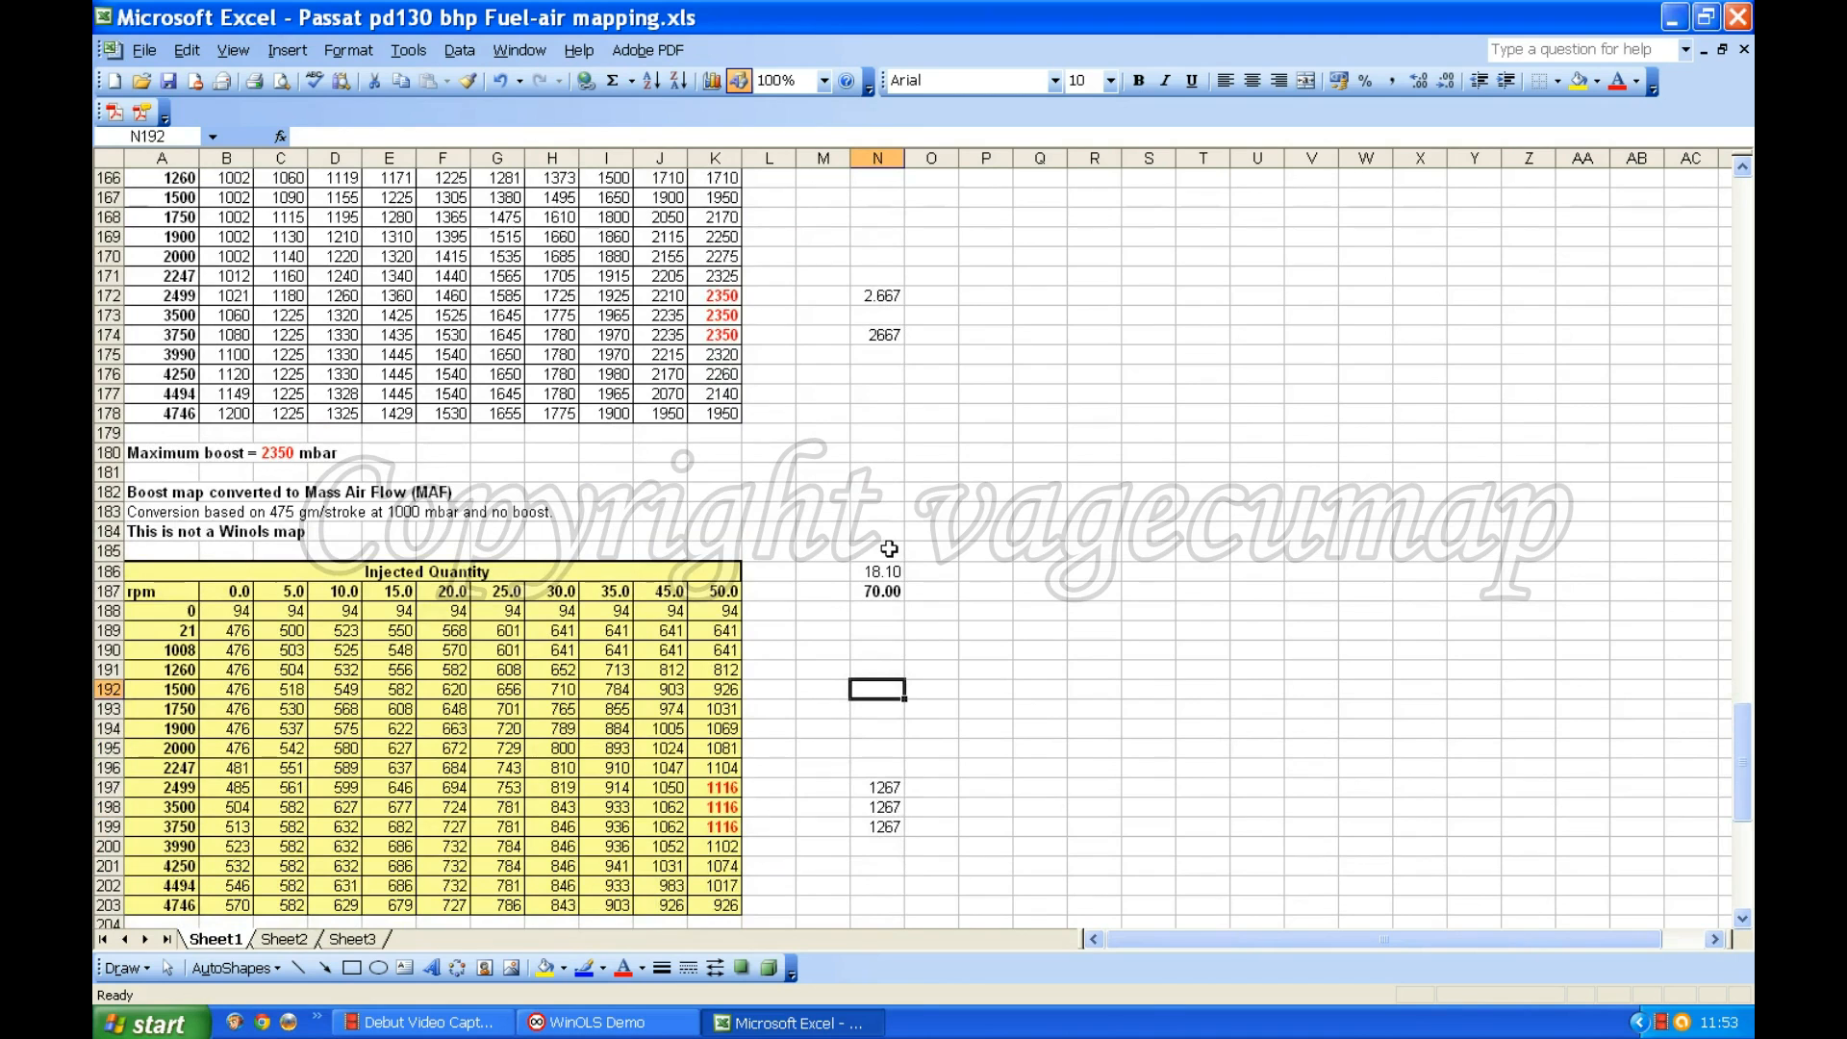
{"action": "scroll", "coordinate": [888, 548], "scroll_direction": "up", "scroll_amount": 4}
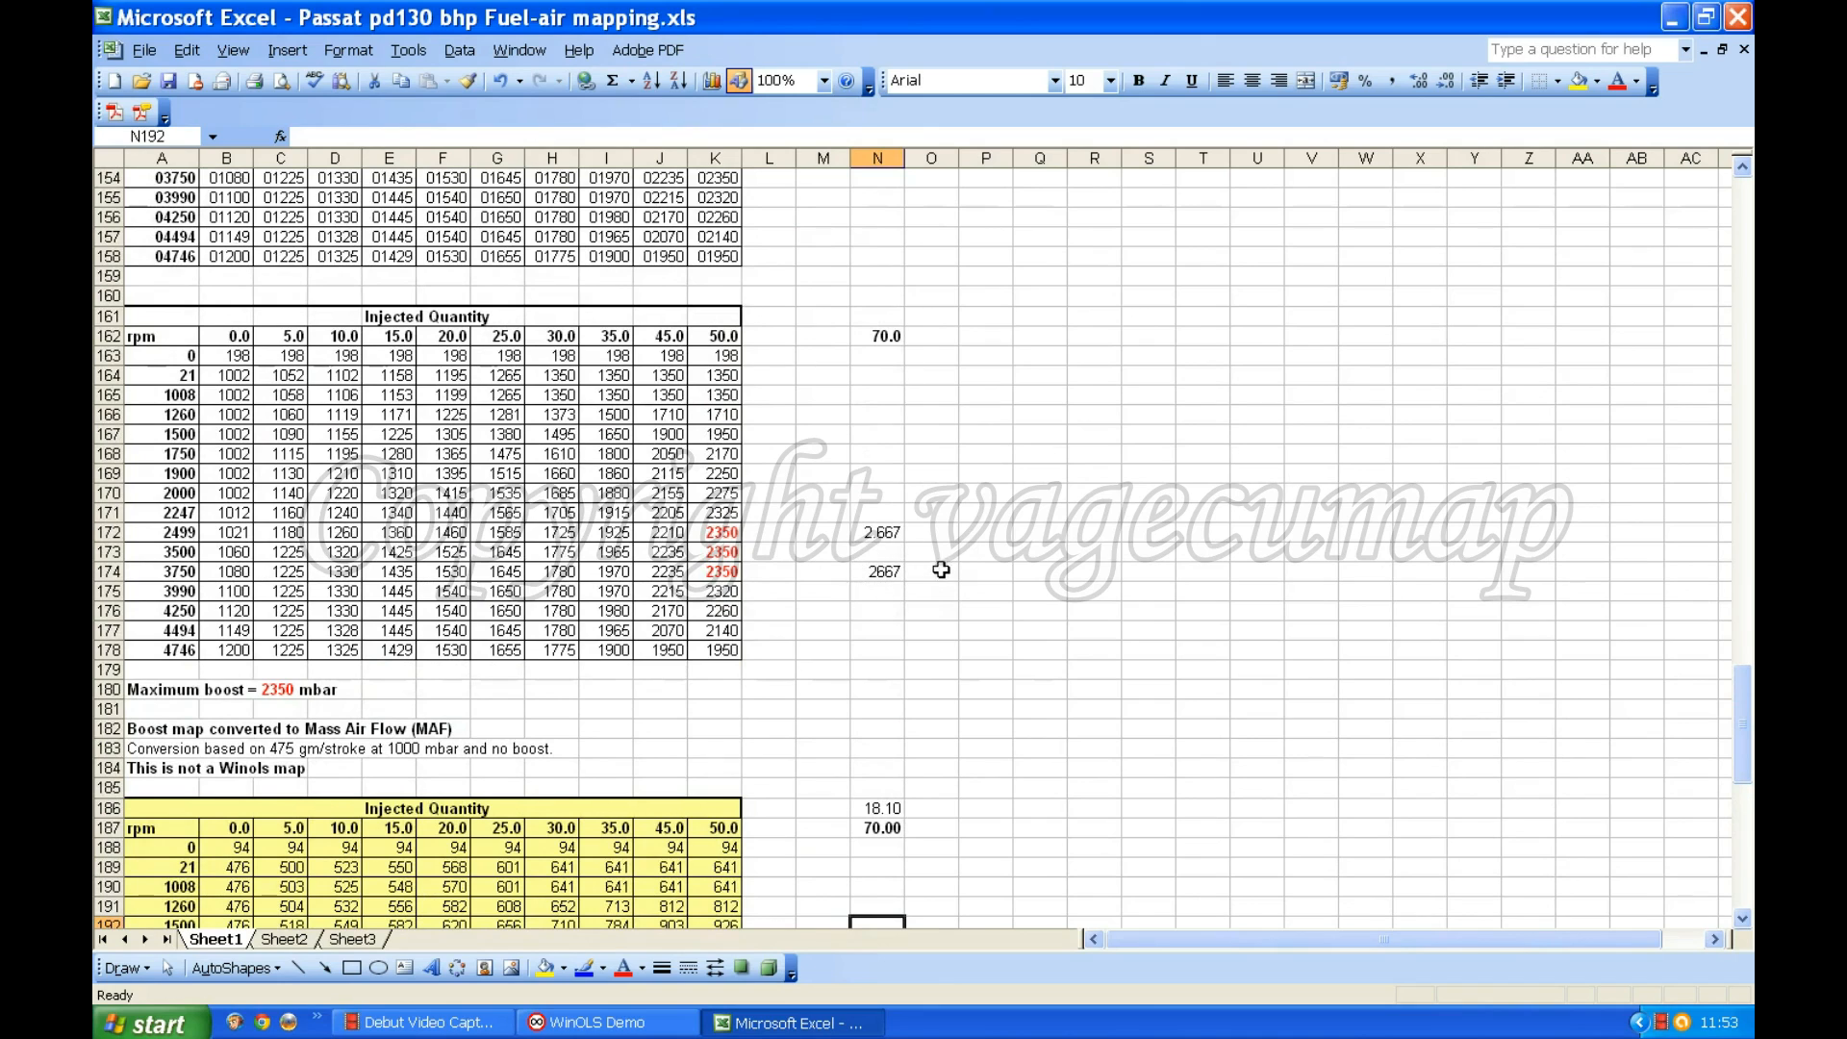
{"action": "left_click", "coordinate": [769, 336]}
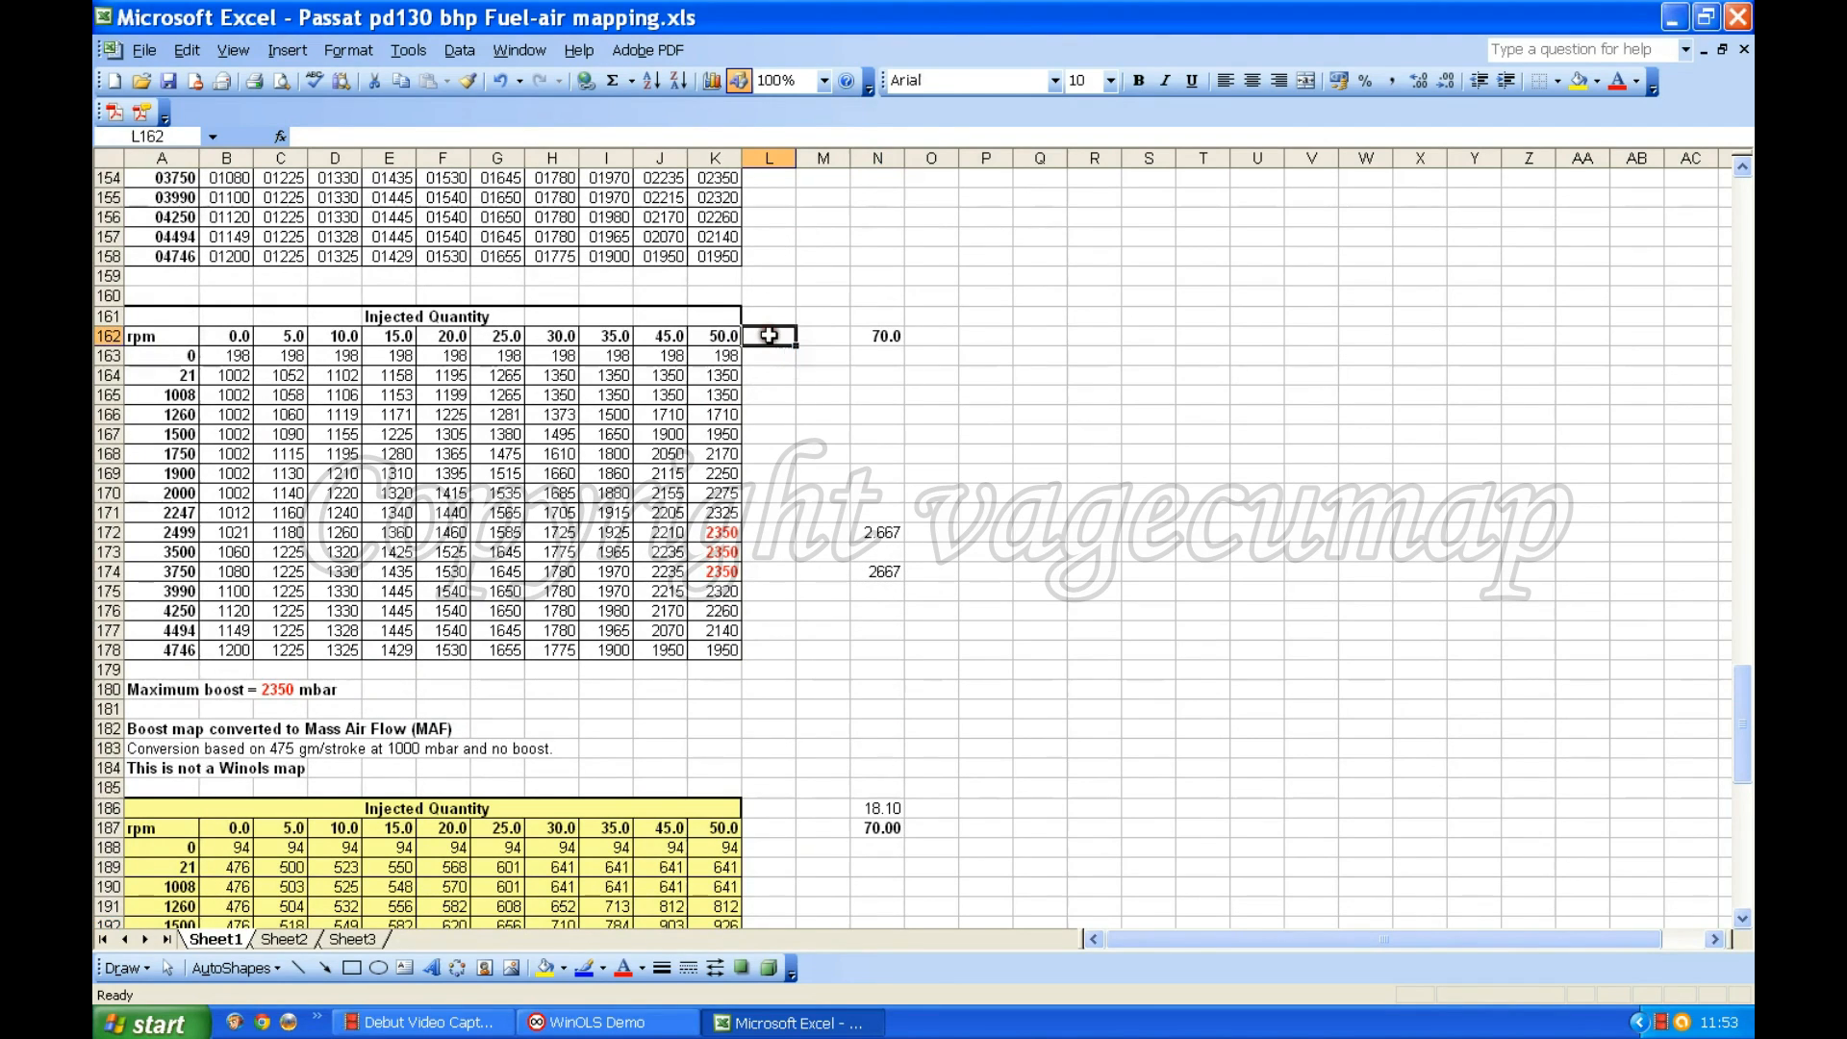
{"action": "type", "text": "70"}
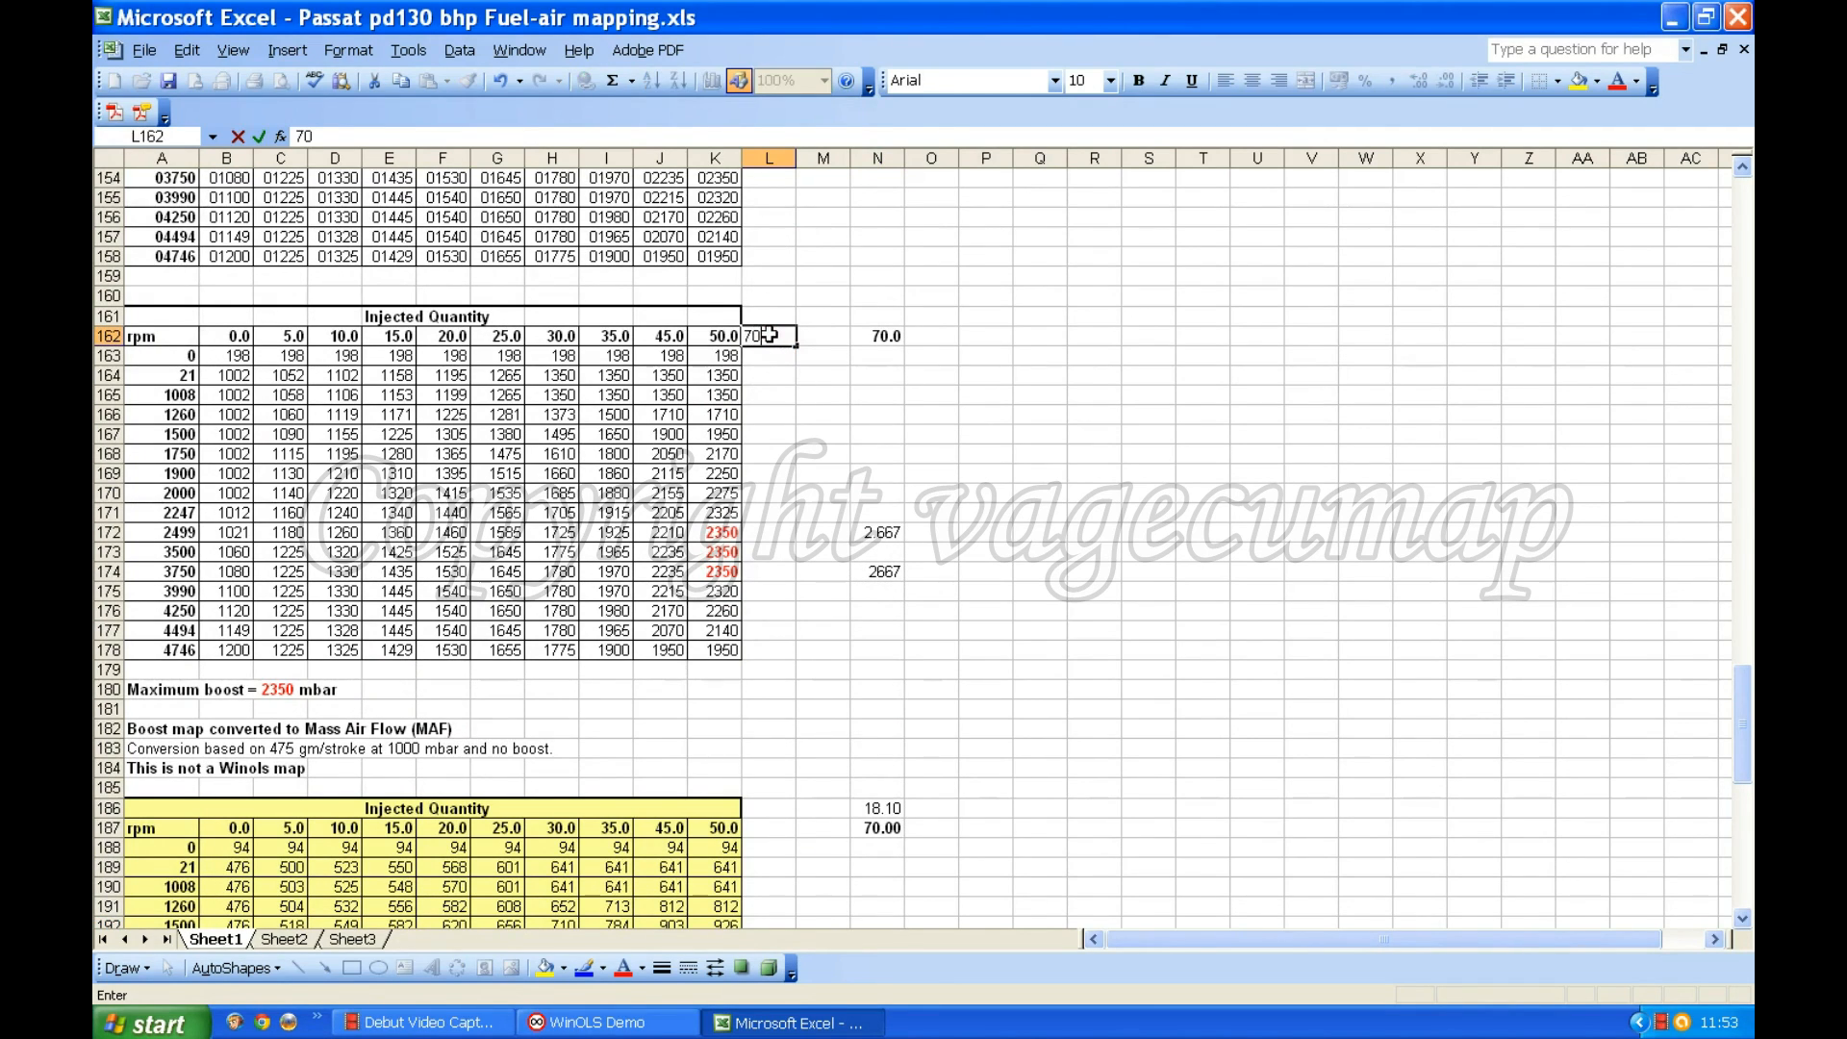
{"action": "key", "text": "Return"}
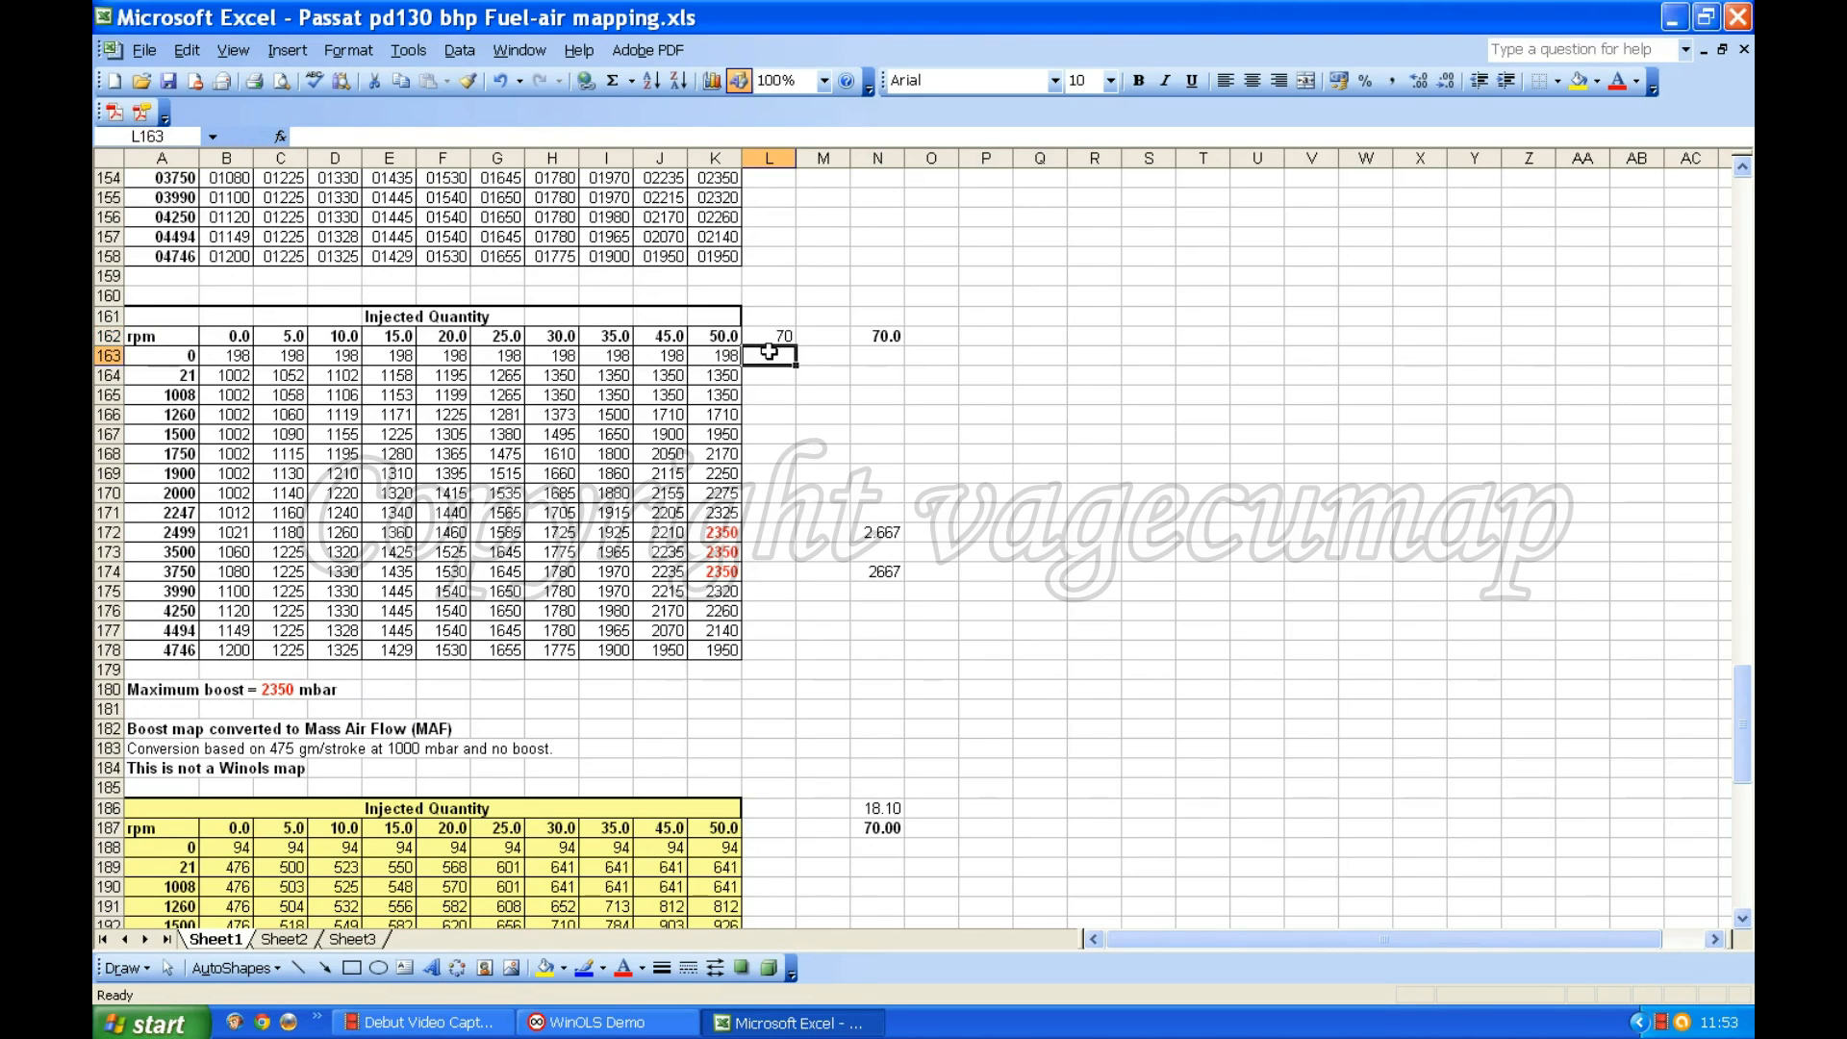
Step: Format the new injected quantity header in L162 as a Number with 1 decimal place and make it bold
{"action": "left_click", "coordinate": [782, 334]}
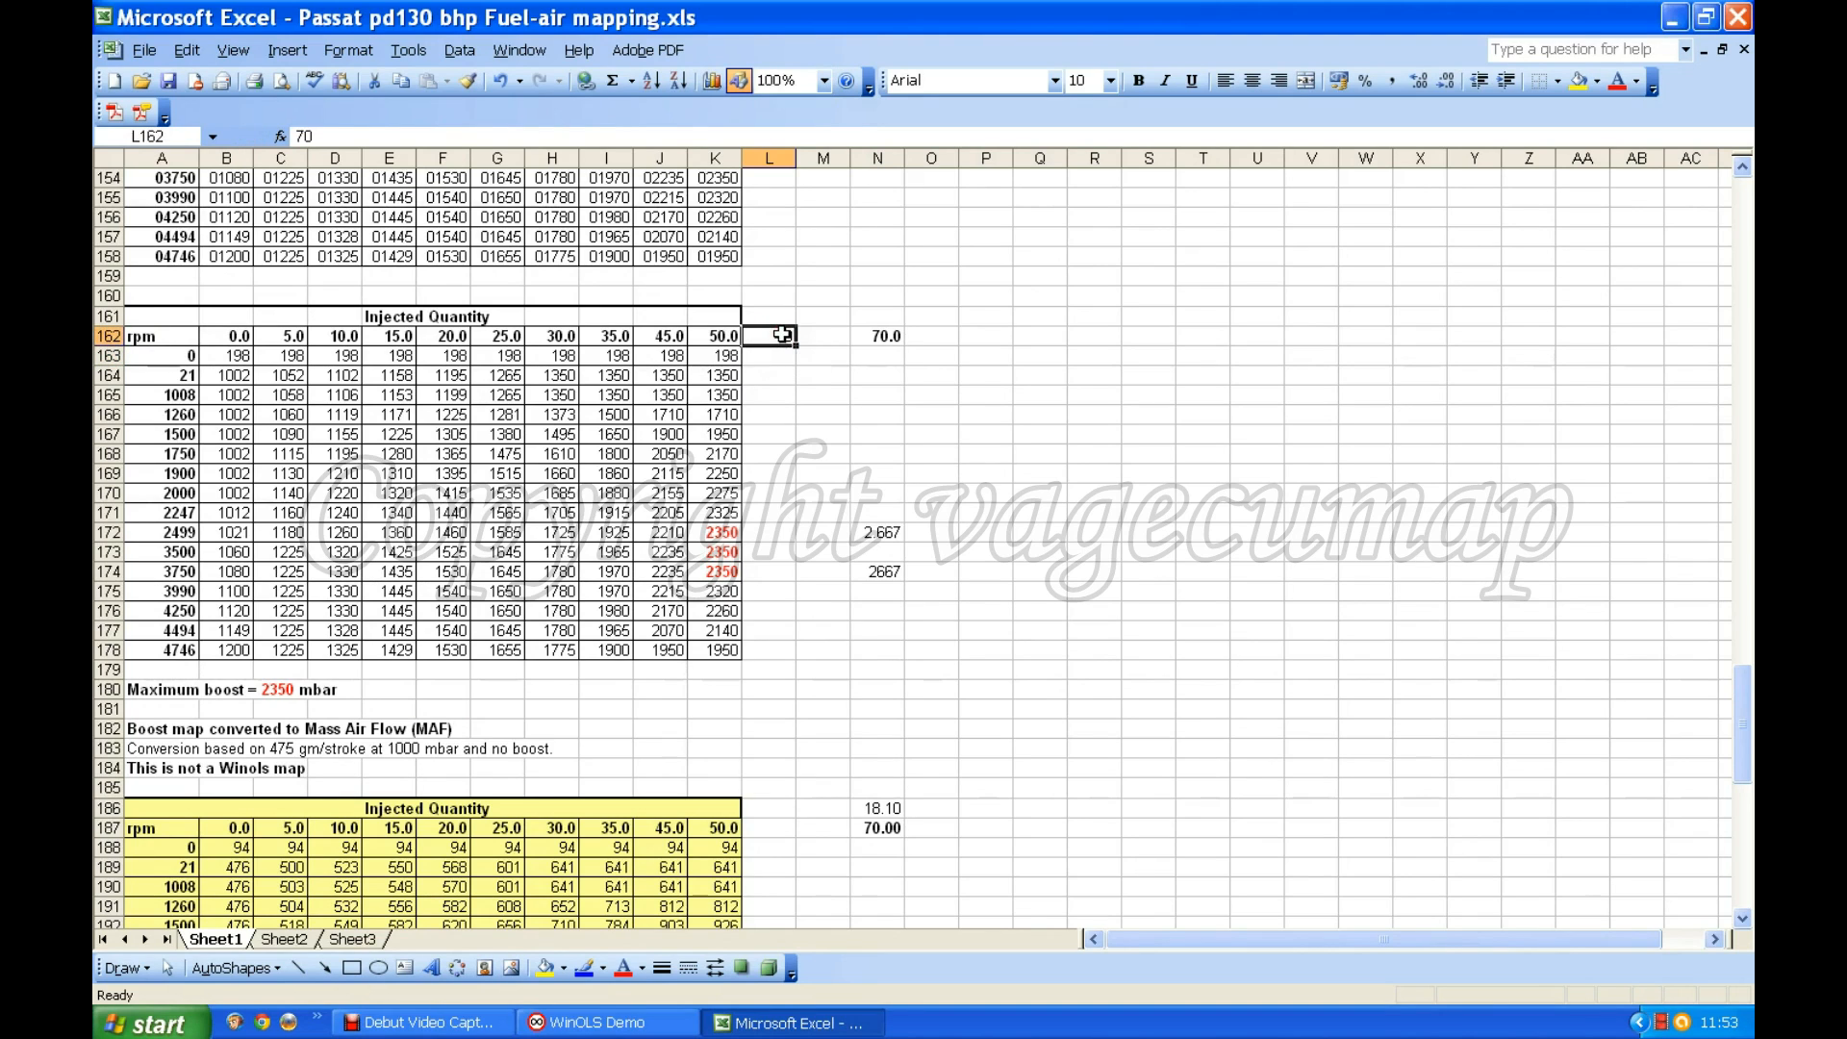
{"action": "left_click", "coordinate": [348, 51]}
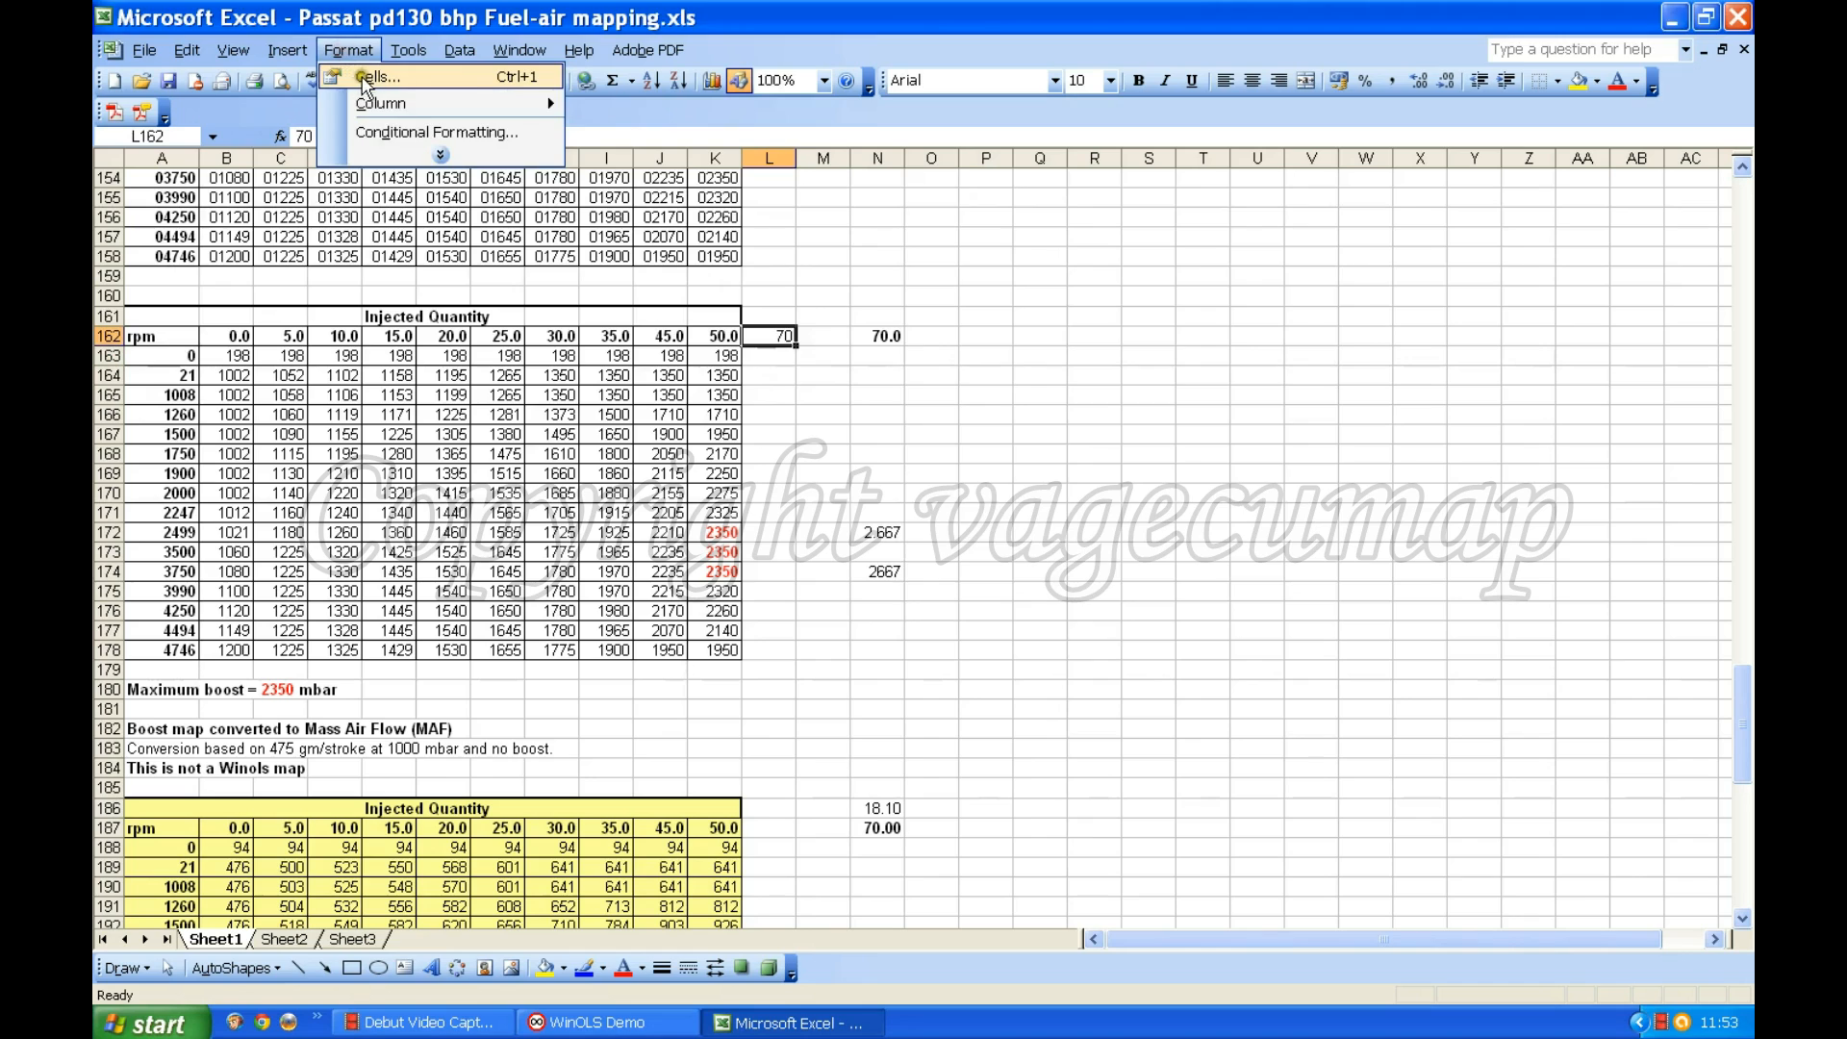
{"action": "left_click", "coordinate": [364, 76]}
{"action": "left_click", "coordinate": [945, 300]}
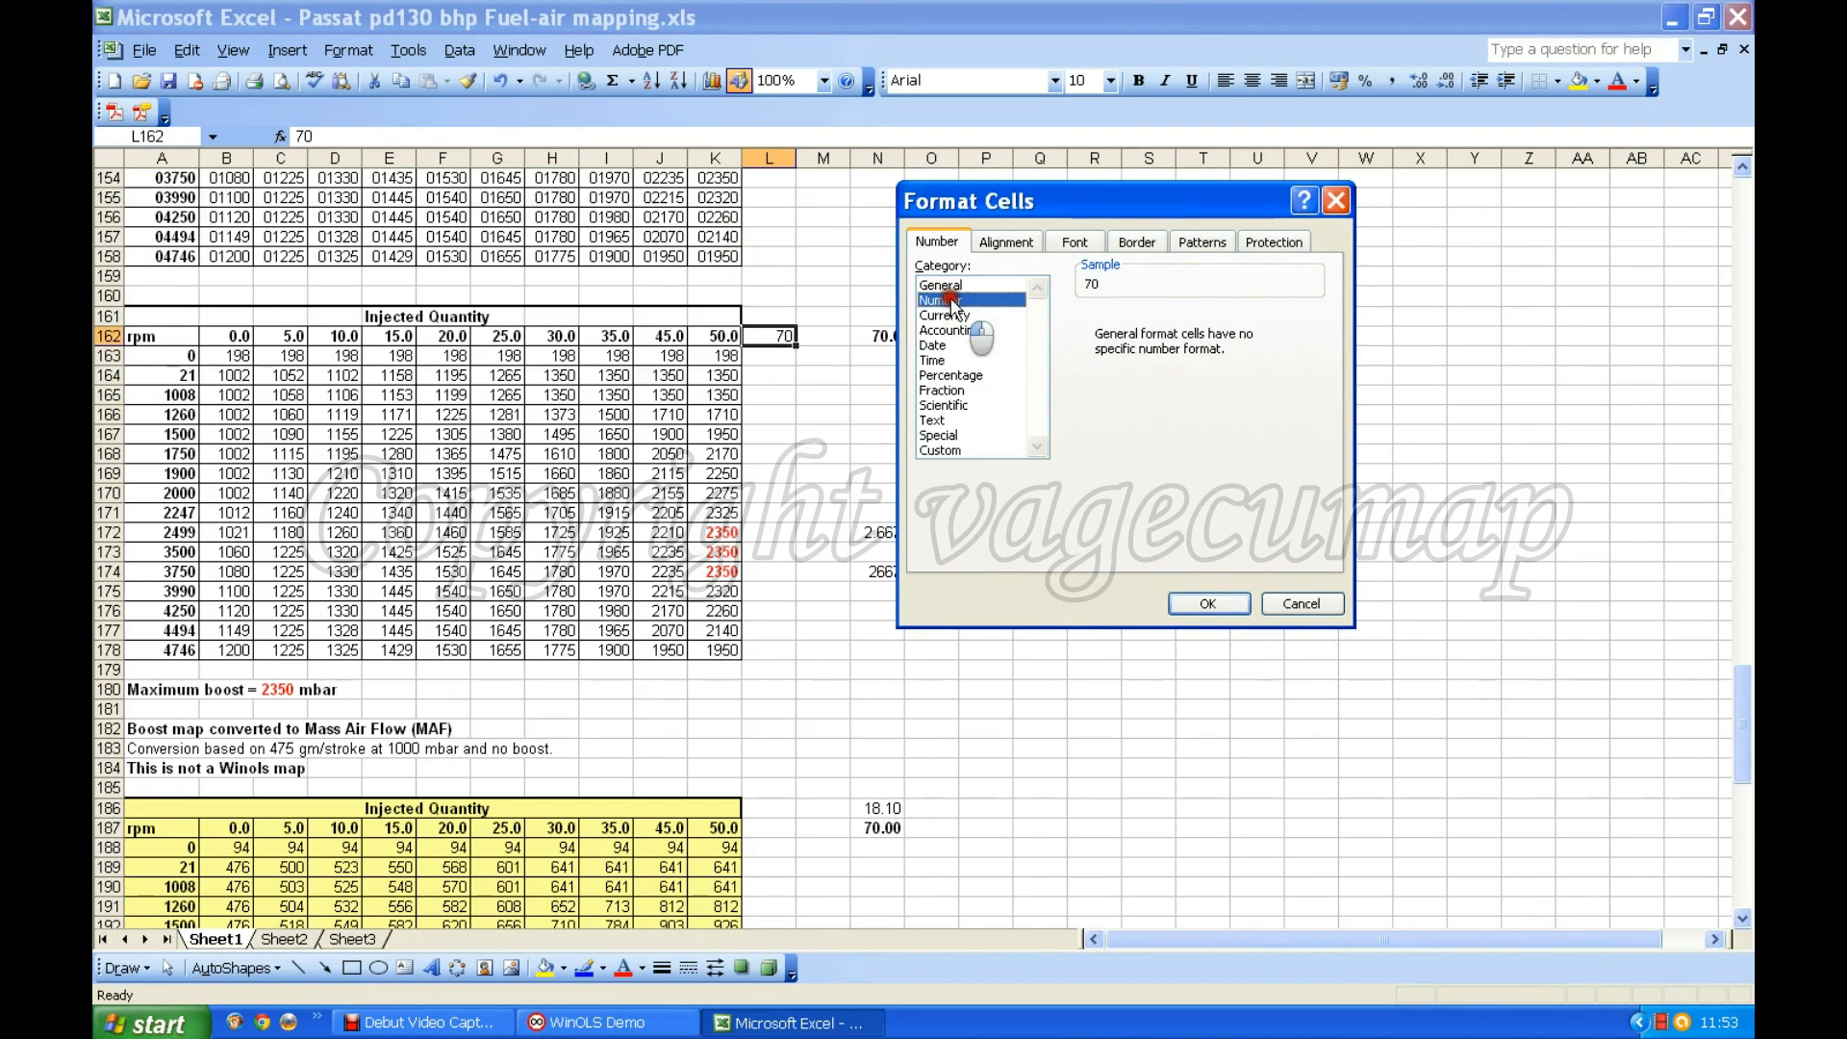
{"action": "left_click", "coordinate": [1210, 603]}
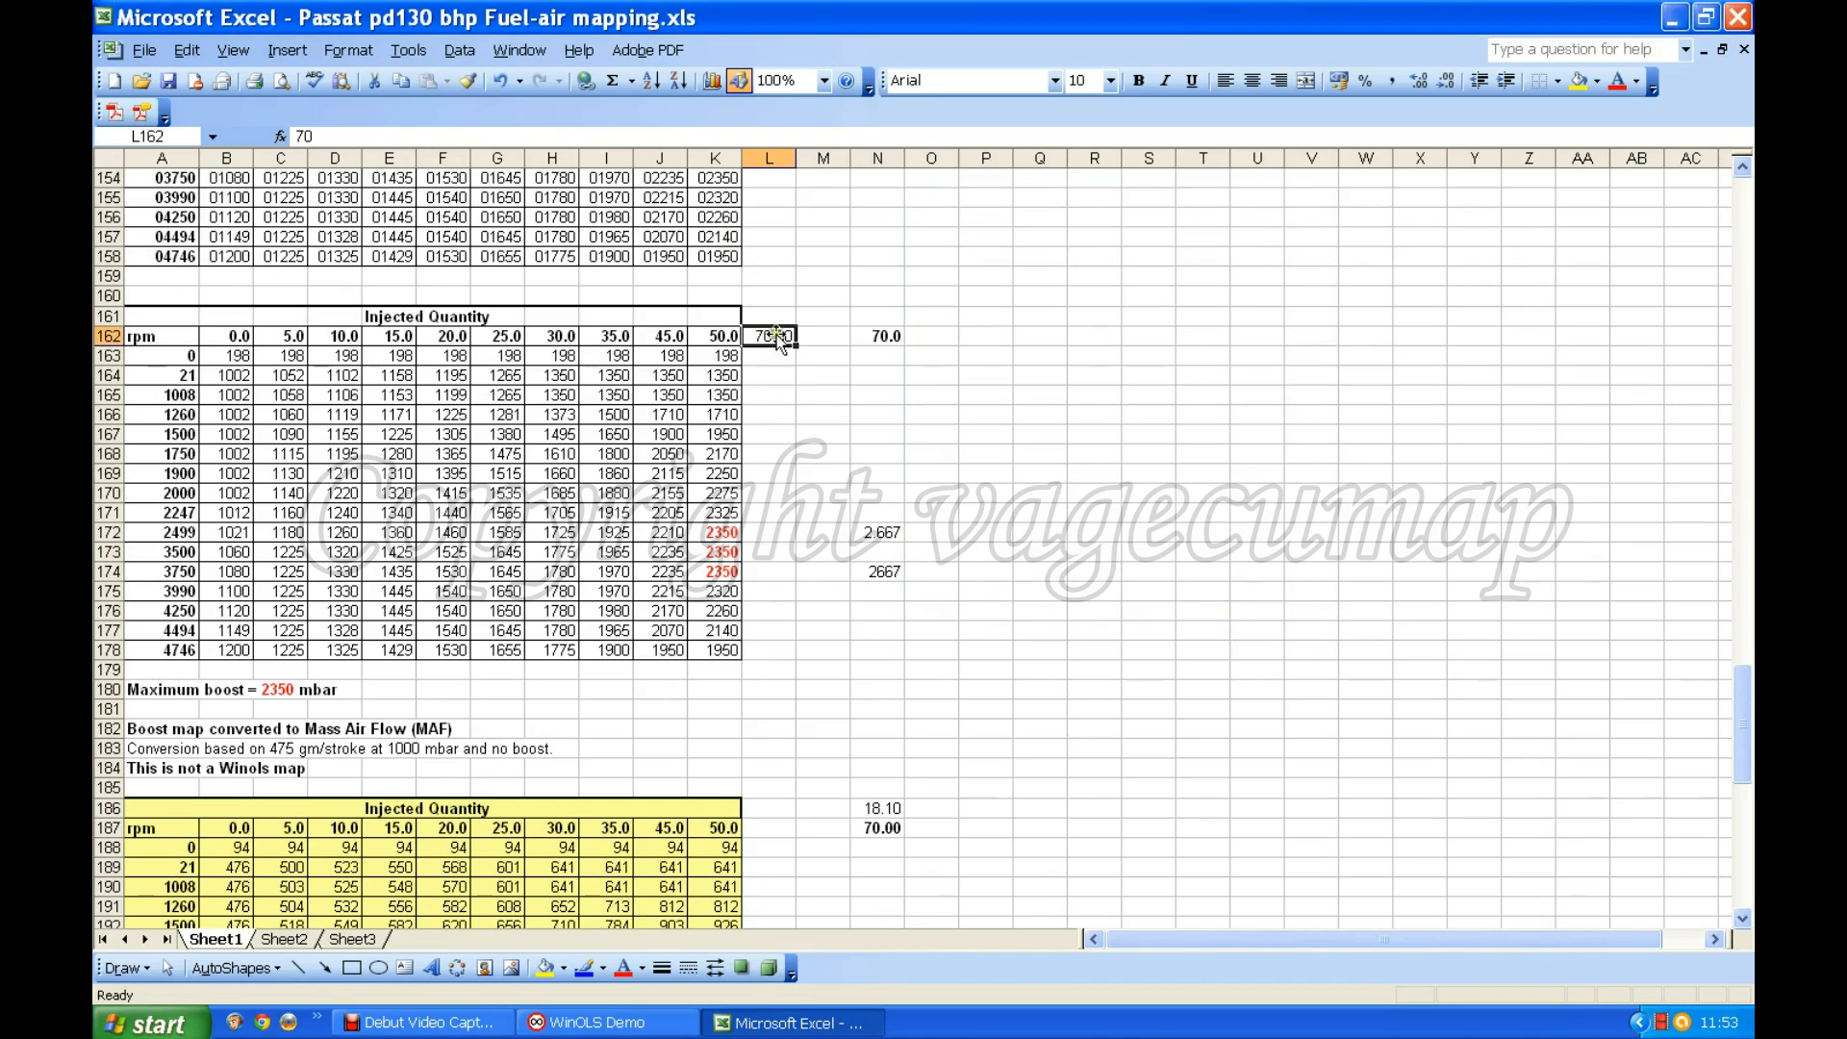
{"action": "left_click", "coordinate": [337, 53]}
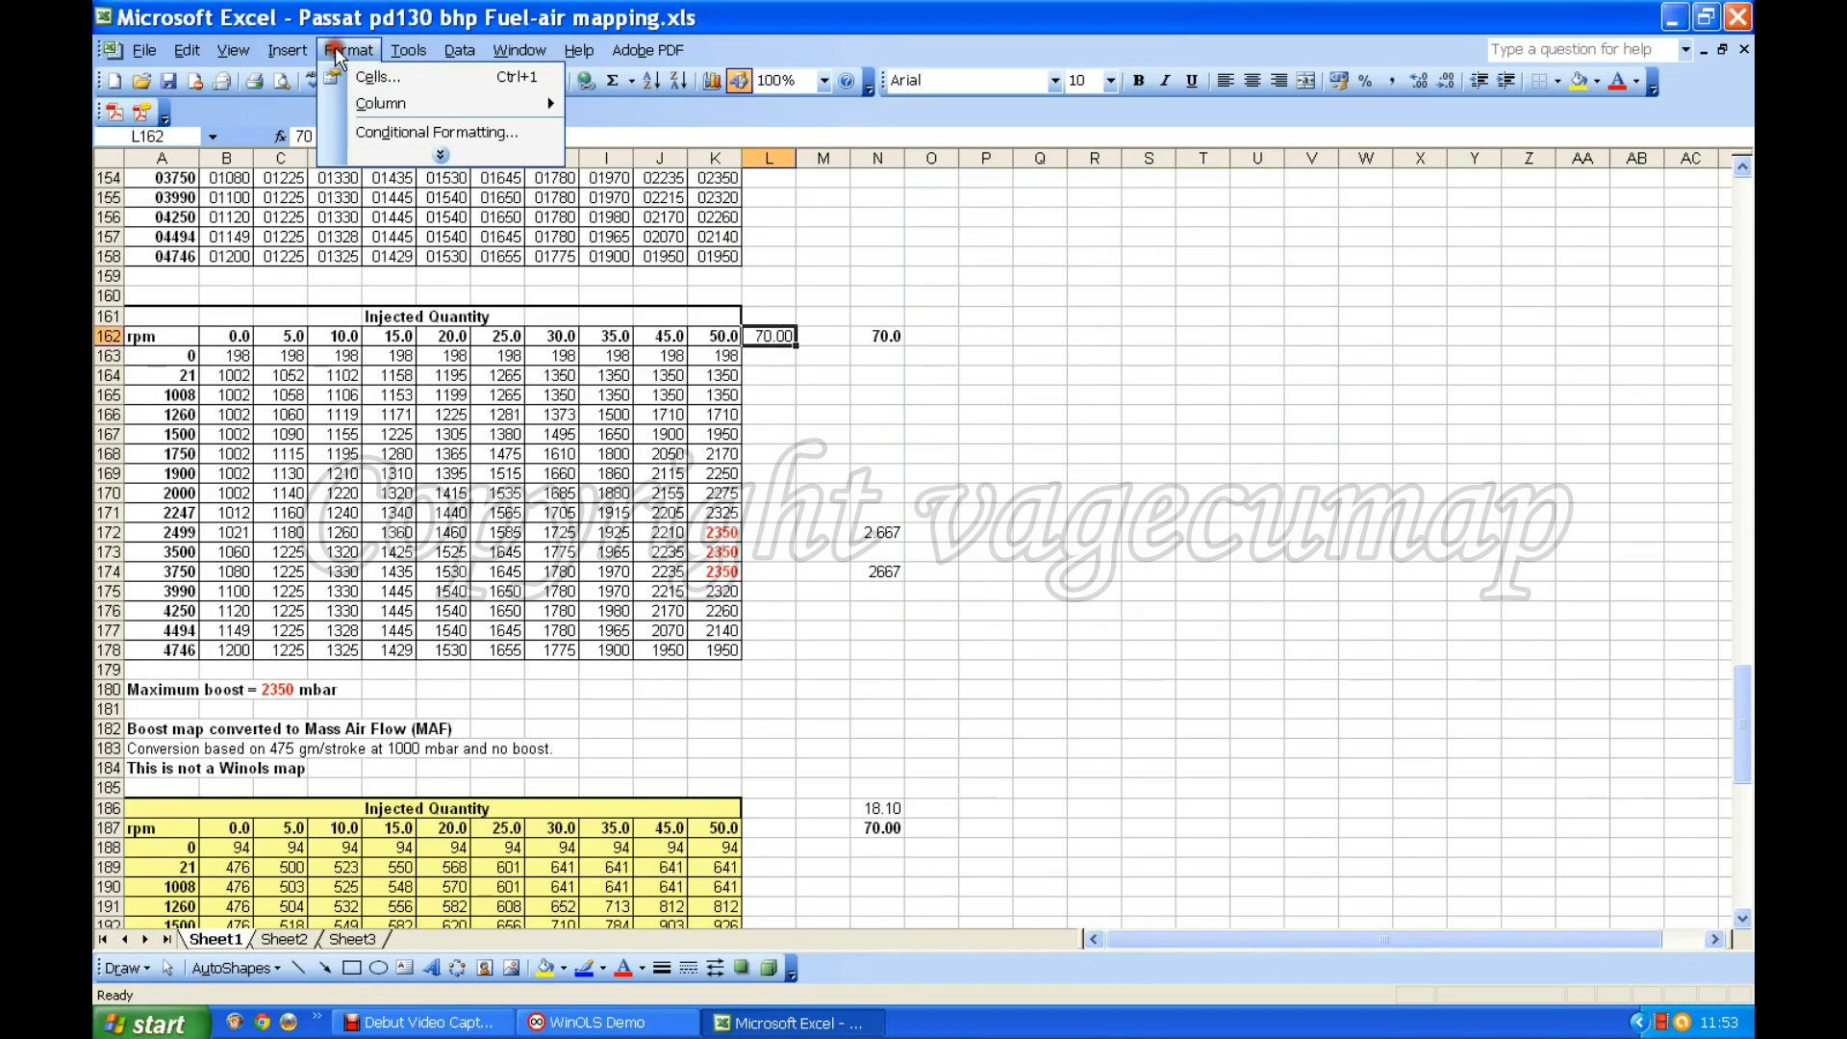
{"action": "left_click", "coordinate": [378, 77]}
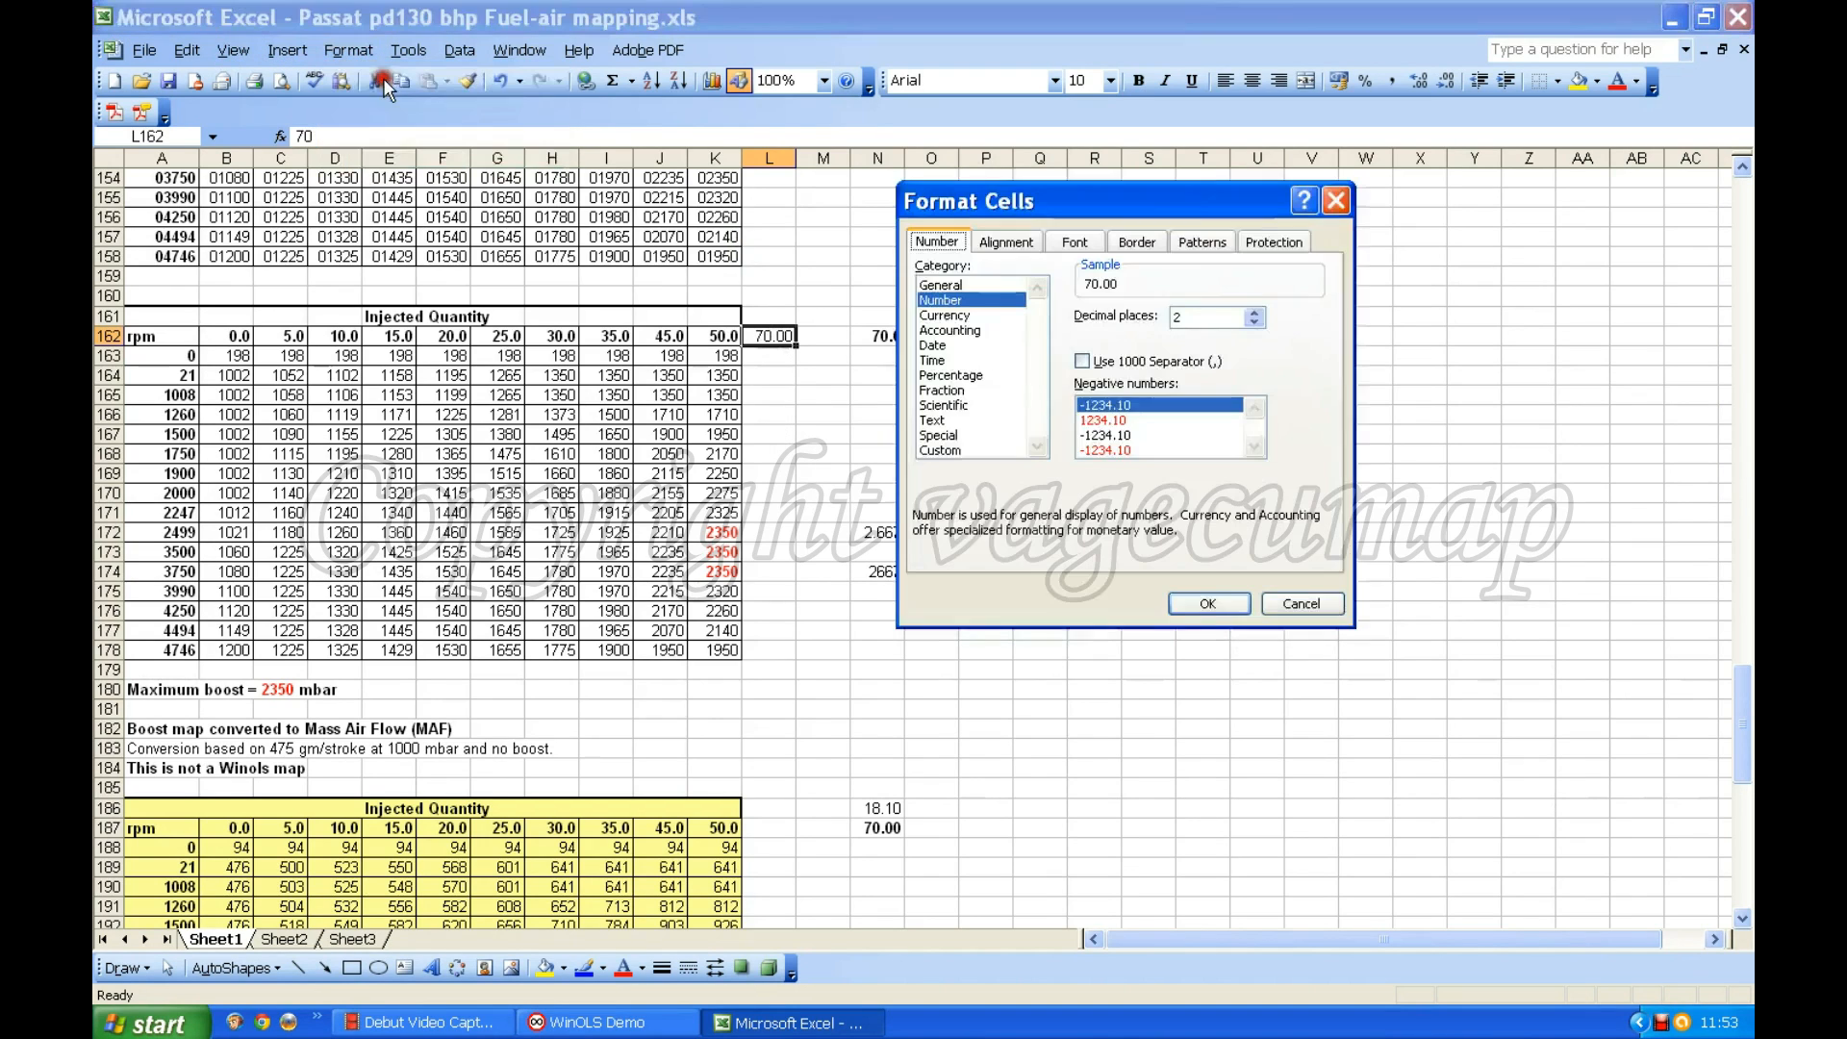
{"action": "left_click", "coordinate": [1248, 324]}
{"action": "left_click", "coordinate": [1208, 603]}
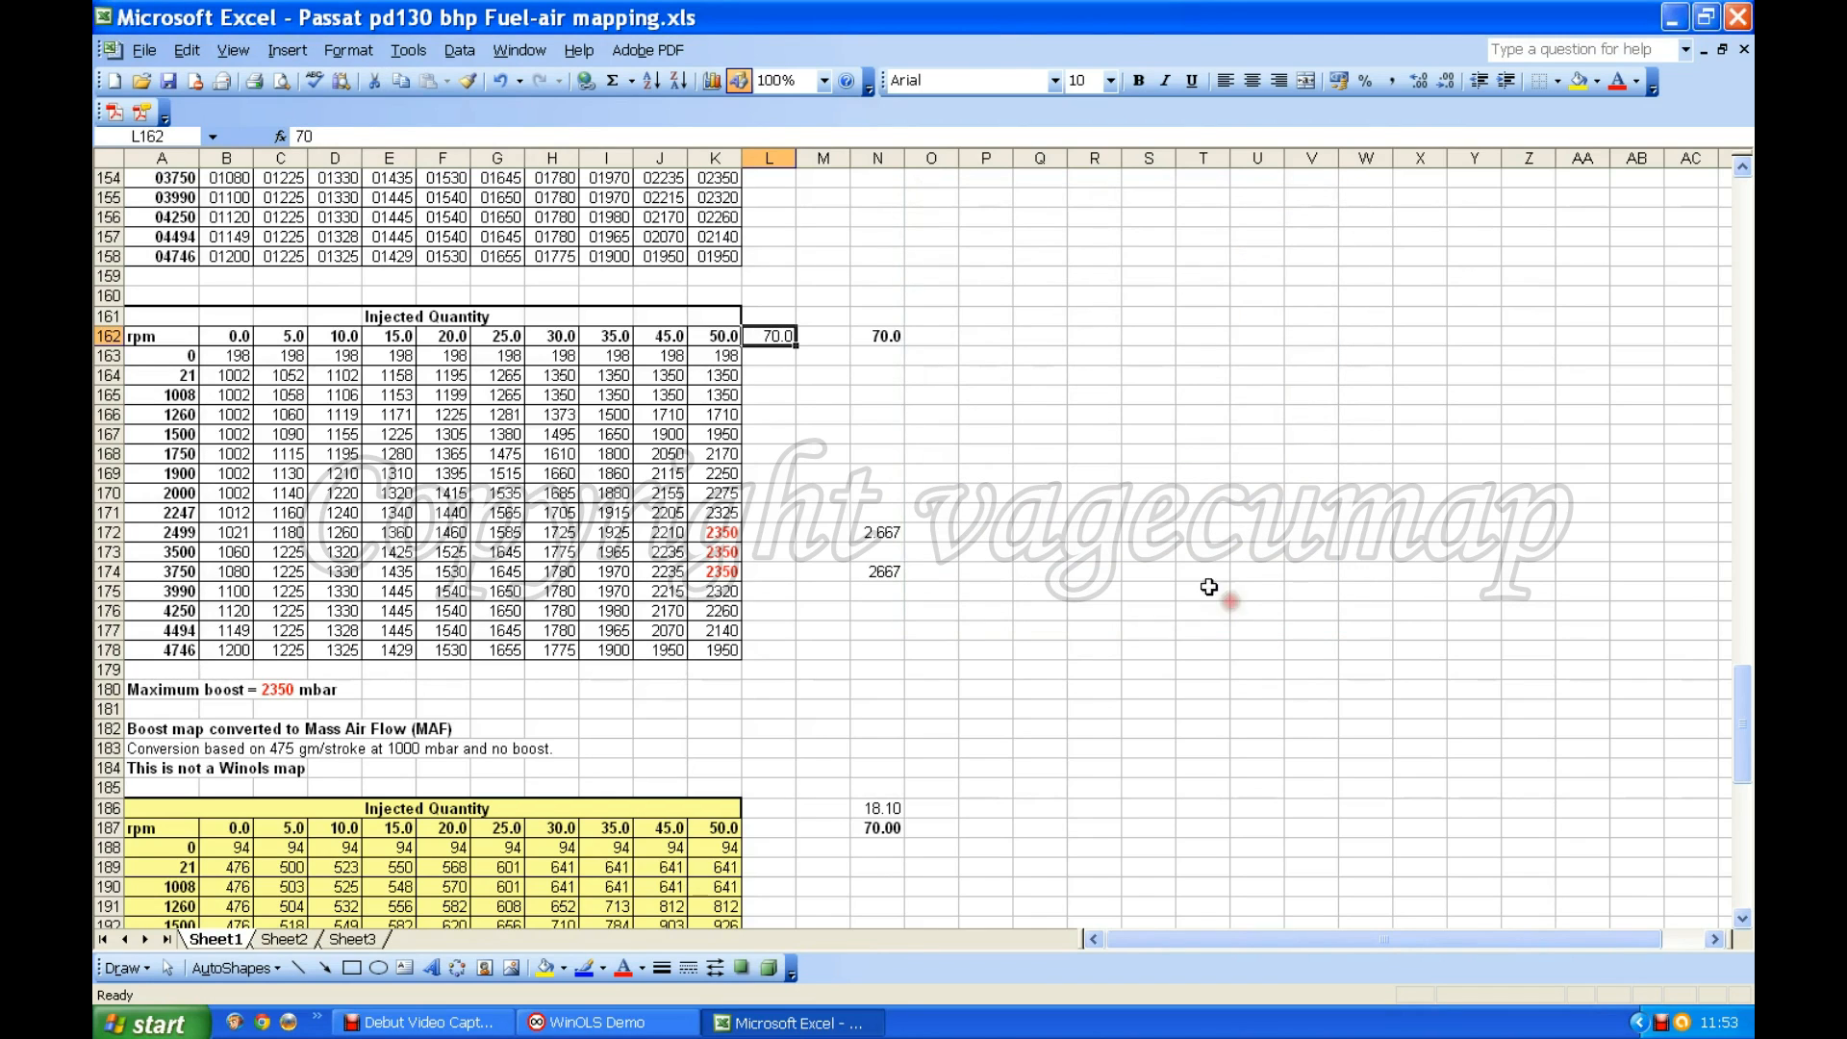
{"action": "left_click", "coordinate": [1141, 81]}
{"action": "left_click", "coordinate": [813, 377]}
{"action": "left_click", "coordinate": [781, 373]}
{"action": "left_click", "coordinate": [780, 339]}
Step: Clear the duplicate injected quantity header from N162
{"action": "left_click", "coordinate": [890, 339]}
{"action": "key", "text": "BackSpace"}
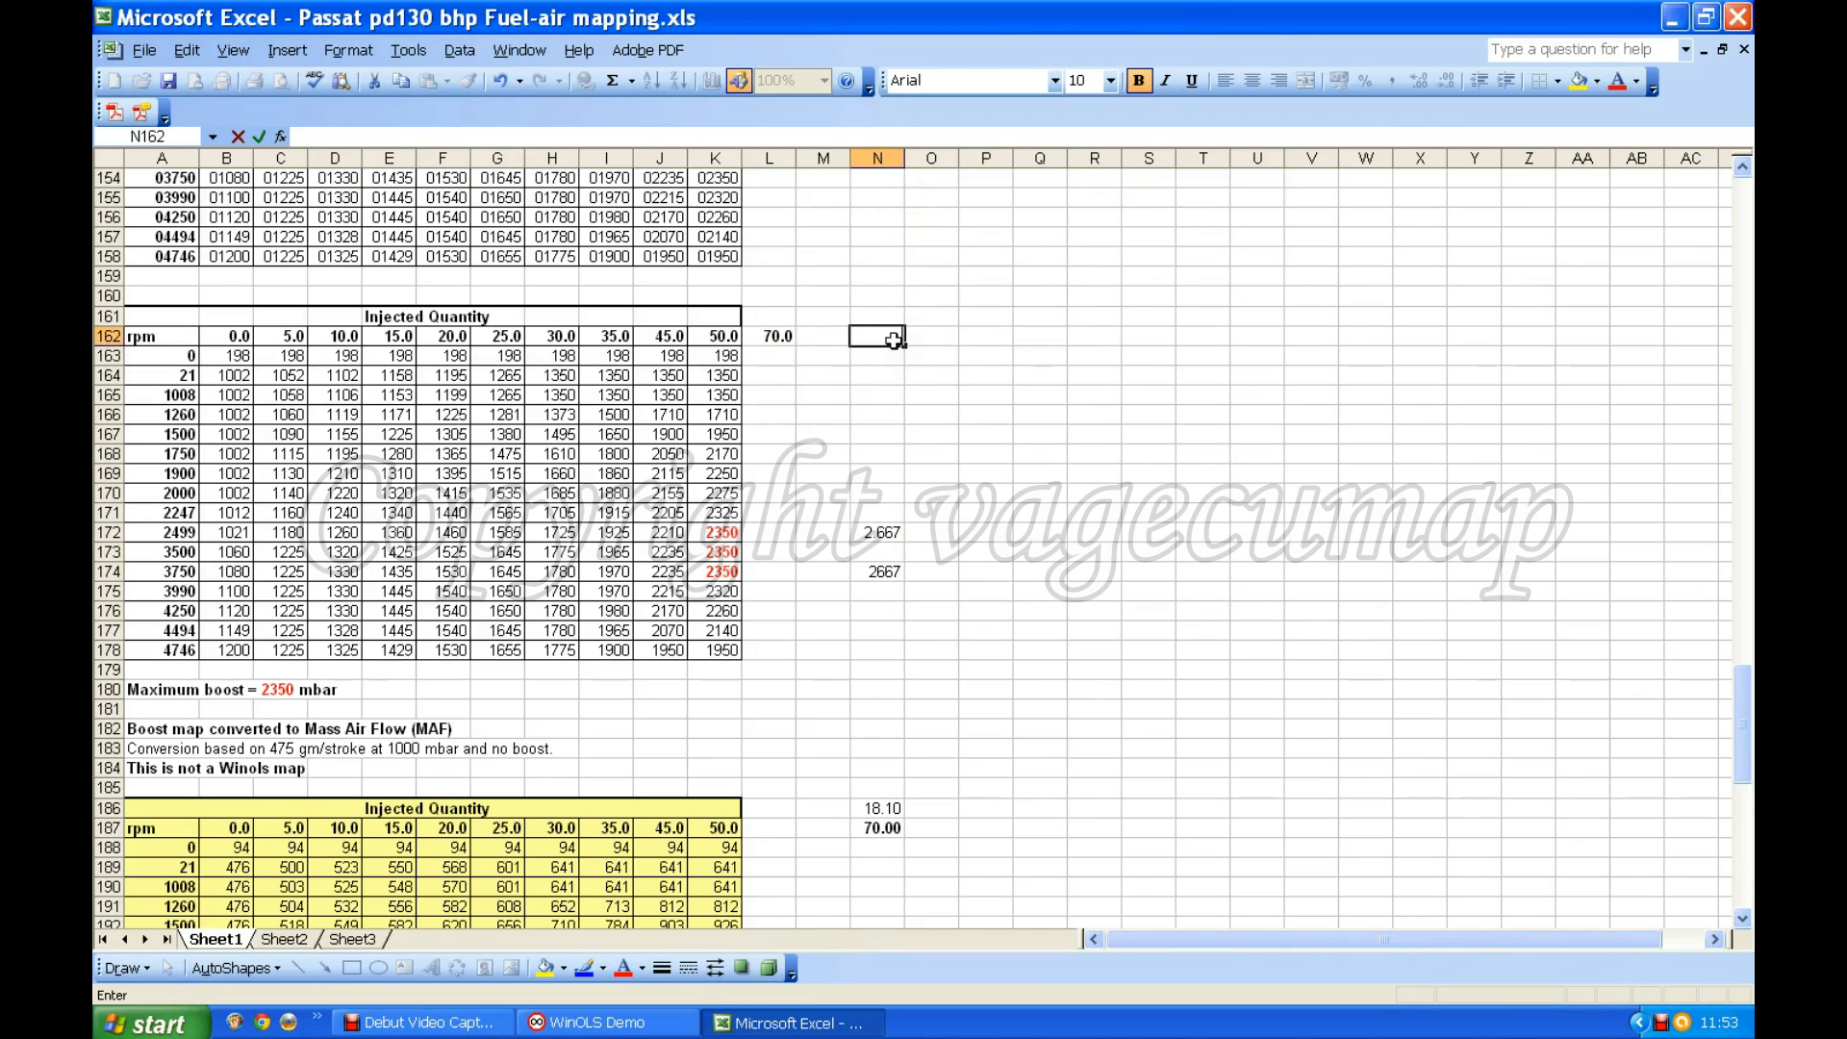
{"action": "left_click", "coordinate": [892, 434]}
Step: Enter the boost value 2667 in L172 on the 2499 rpm row, and clear the working values in N172 and N174
{"action": "left_click", "coordinate": [767, 532]}
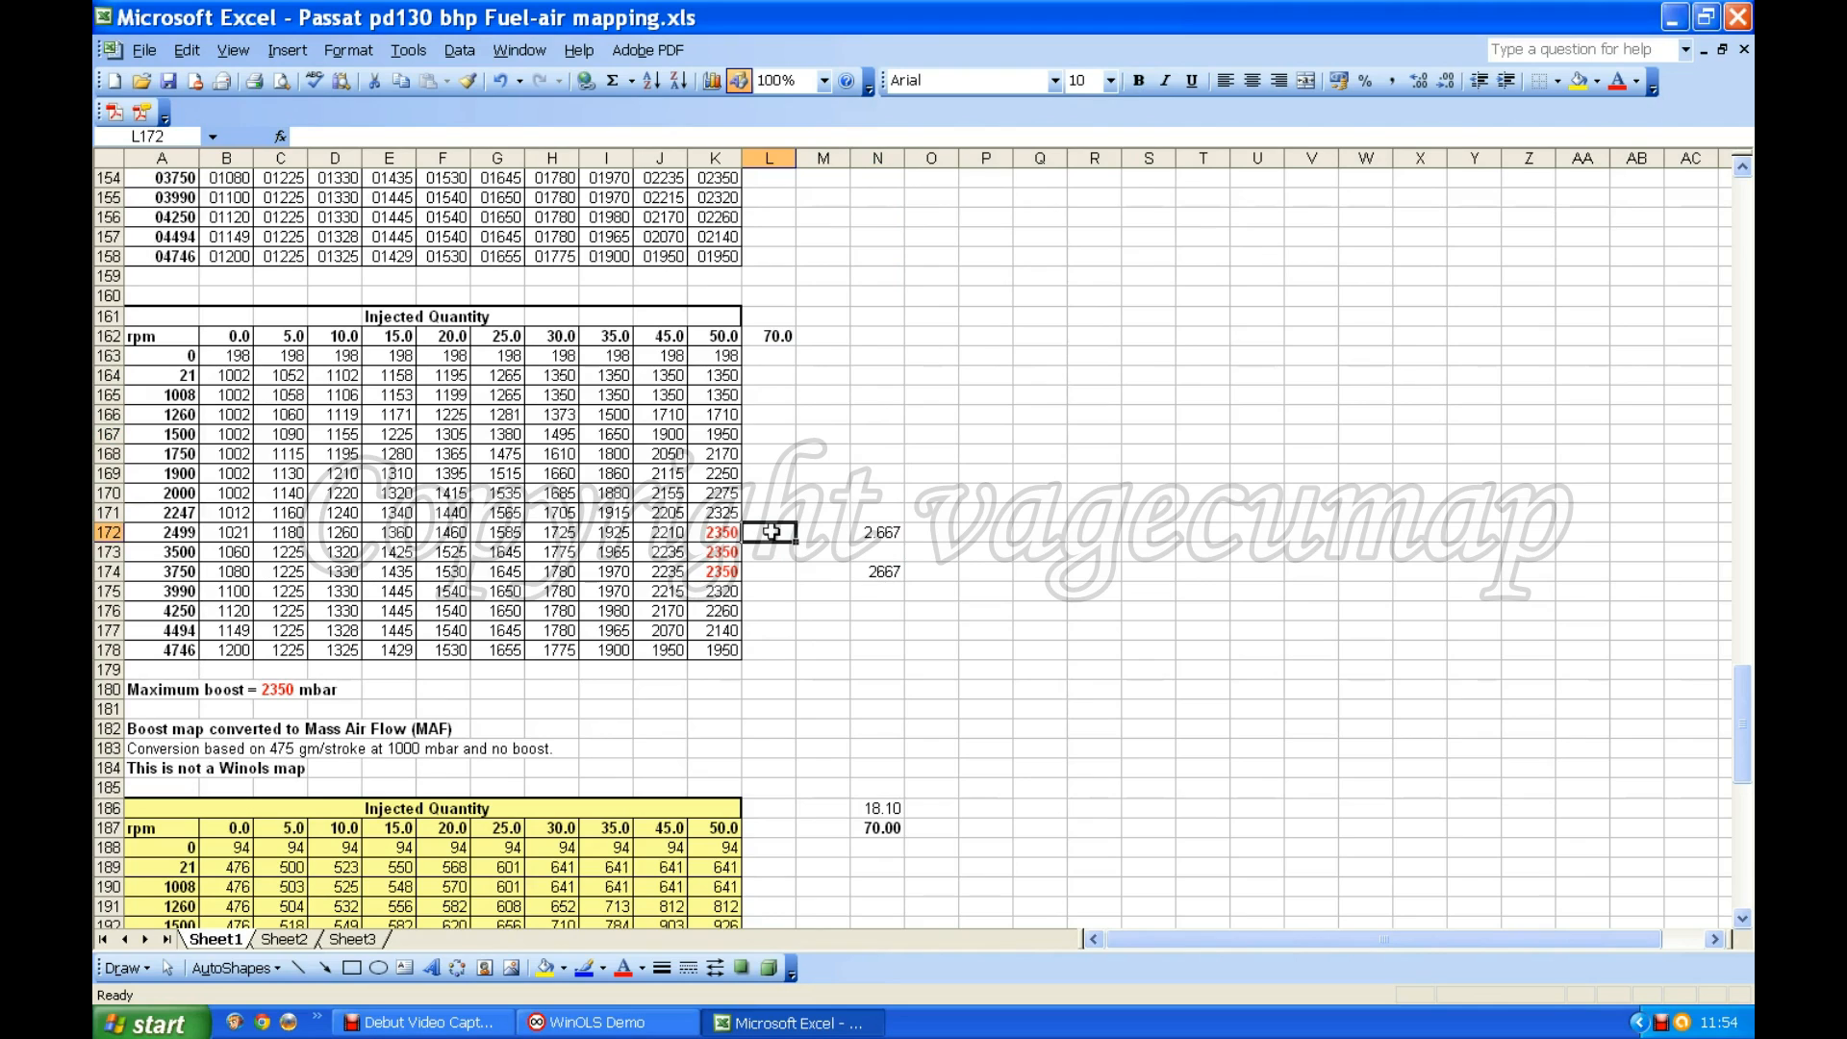
{"action": "type", "text": "2667"}
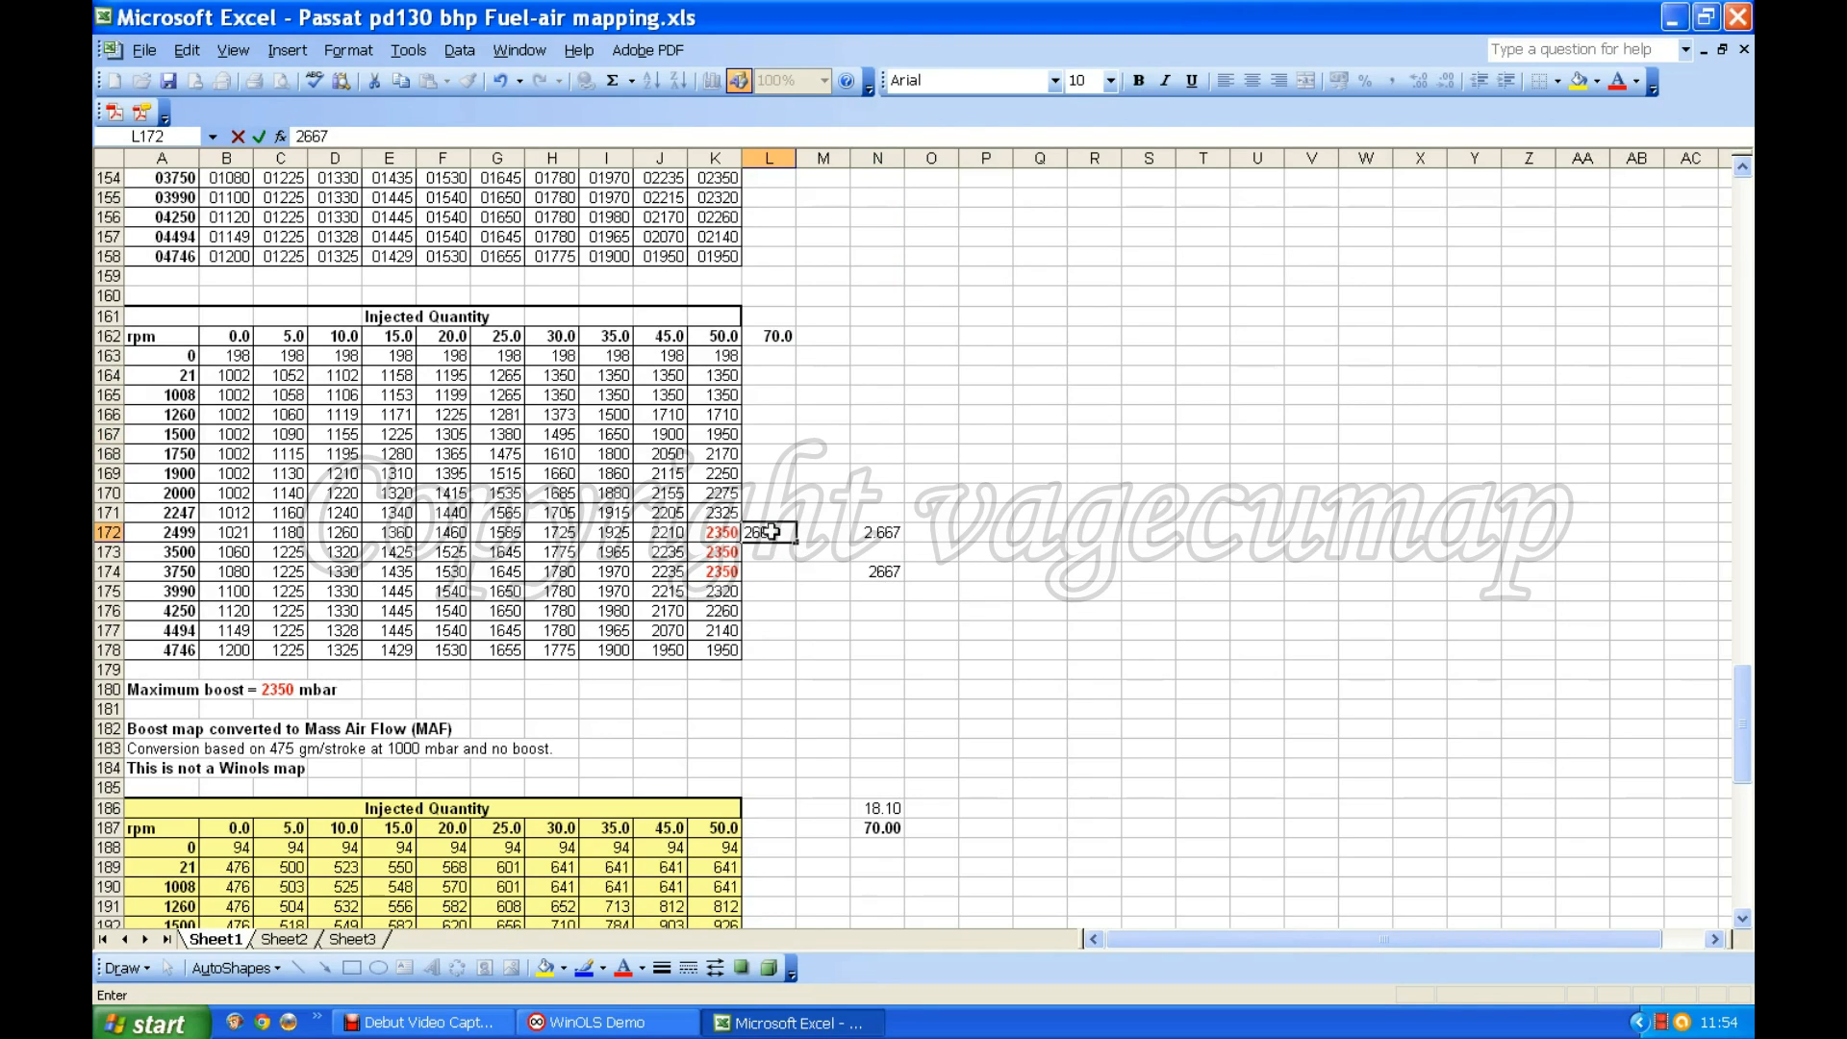
{"action": "left_click", "coordinate": [897, 531]}
{"action": "key", "text": "BackSpace"}
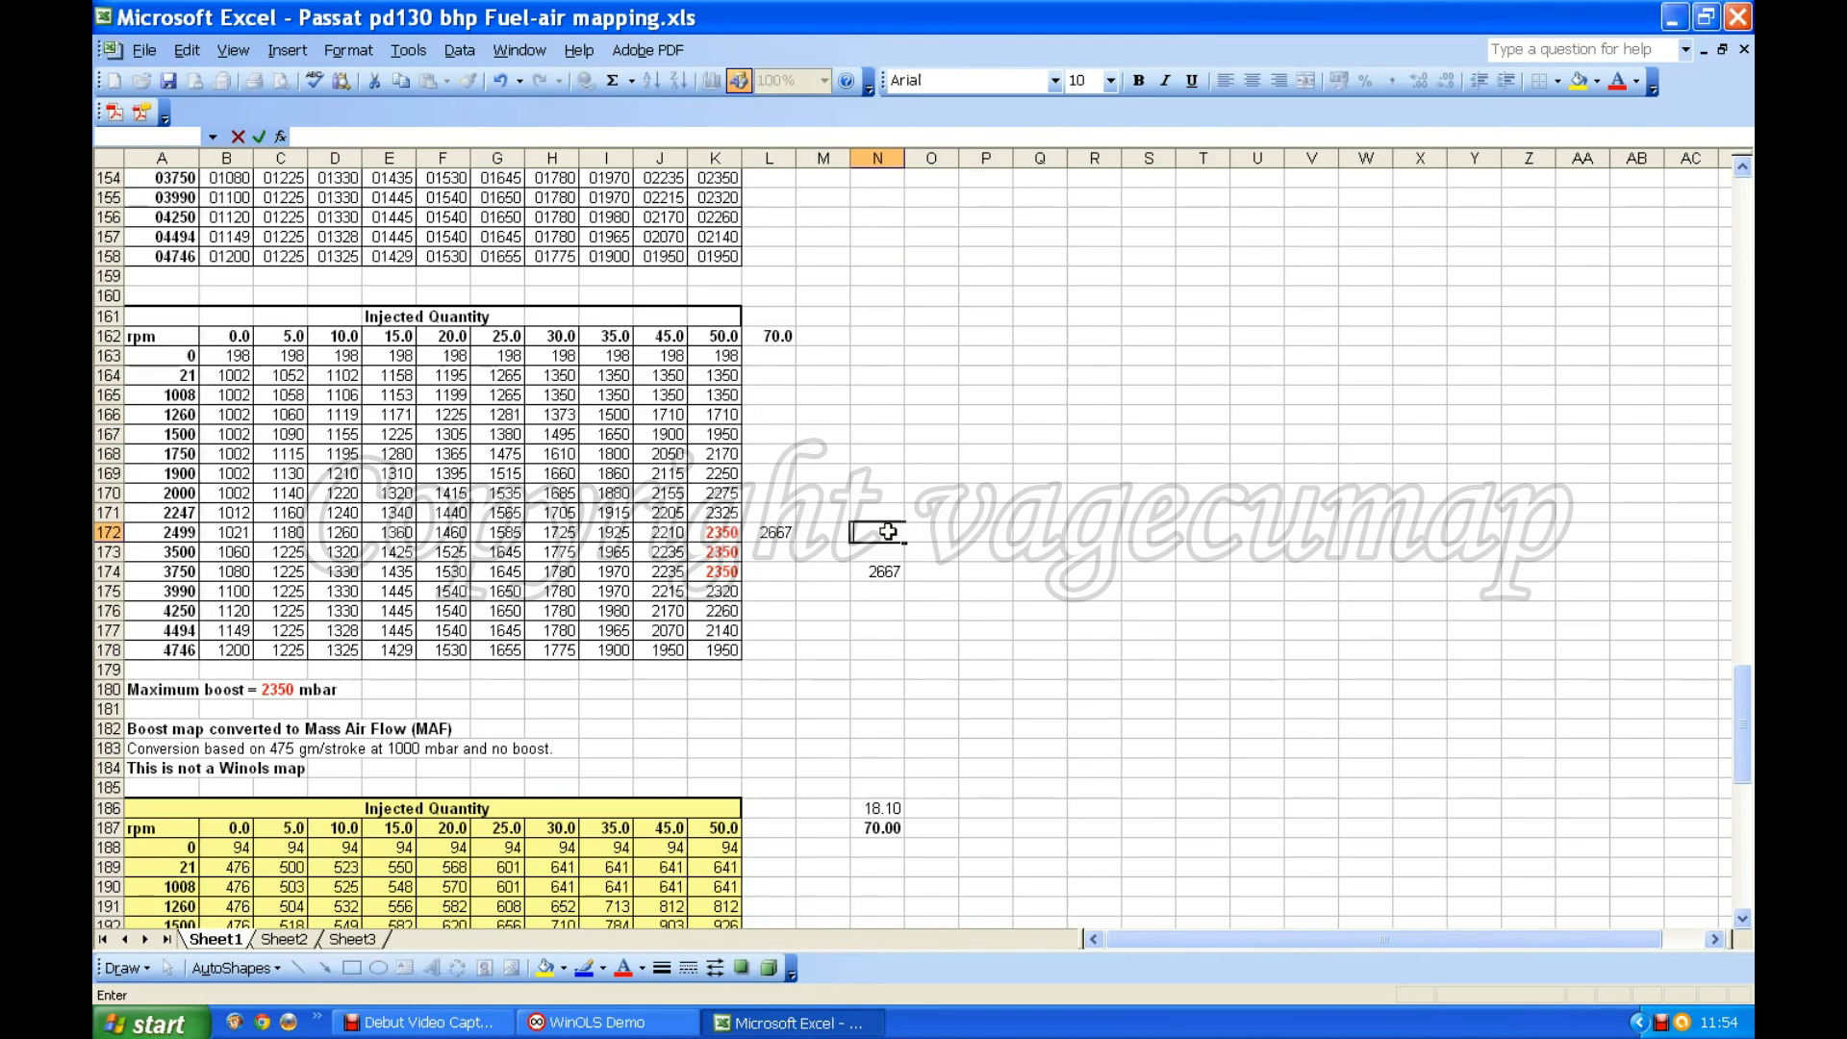
{"action": "left_click", "coordinate": [883, 574]}
{"action": "key", "text": "Delete"}
Step: Clear the air-fuel ratio in N186 and the injected quantity in N187 beside the mass air flow map
{"action": "scroll", "coordinate": [883, 573], "scroll_direction": "down", "scroll_amount": 2}
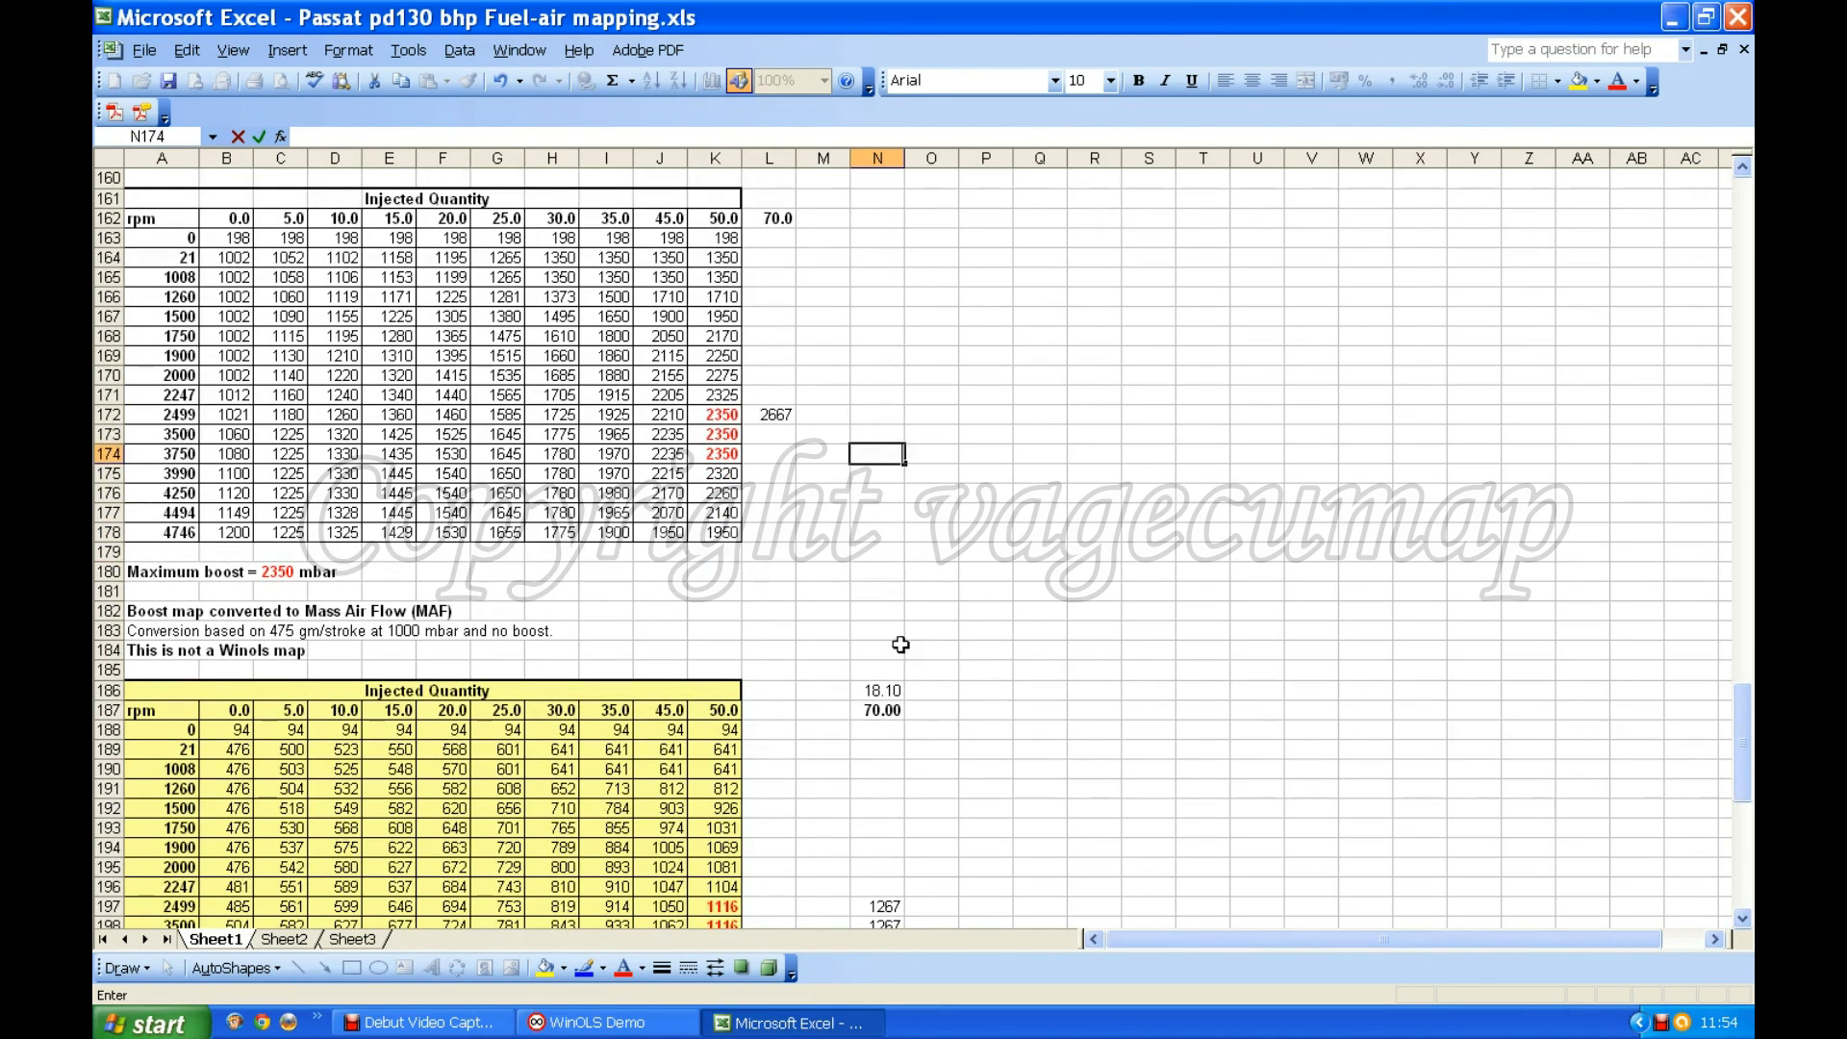
{"action": "left_click", "coordinate": [891, 690]}
{"action": "left_click", "coordinate": [895, 712]}
{"action": "left_click", "coordinate": [893, 692]}
{"action": "key", "text": "BackSpace"}
{"action": "left_click", "coordinate": [893, 712]}
Step: Clear the mass air flow values for 2499, 3500 and 3750 rpm from N197 to N199
{"action": "scroll", "coordinate": [885, 717], "scroll_direction": "down", "scroll_amount": 5}
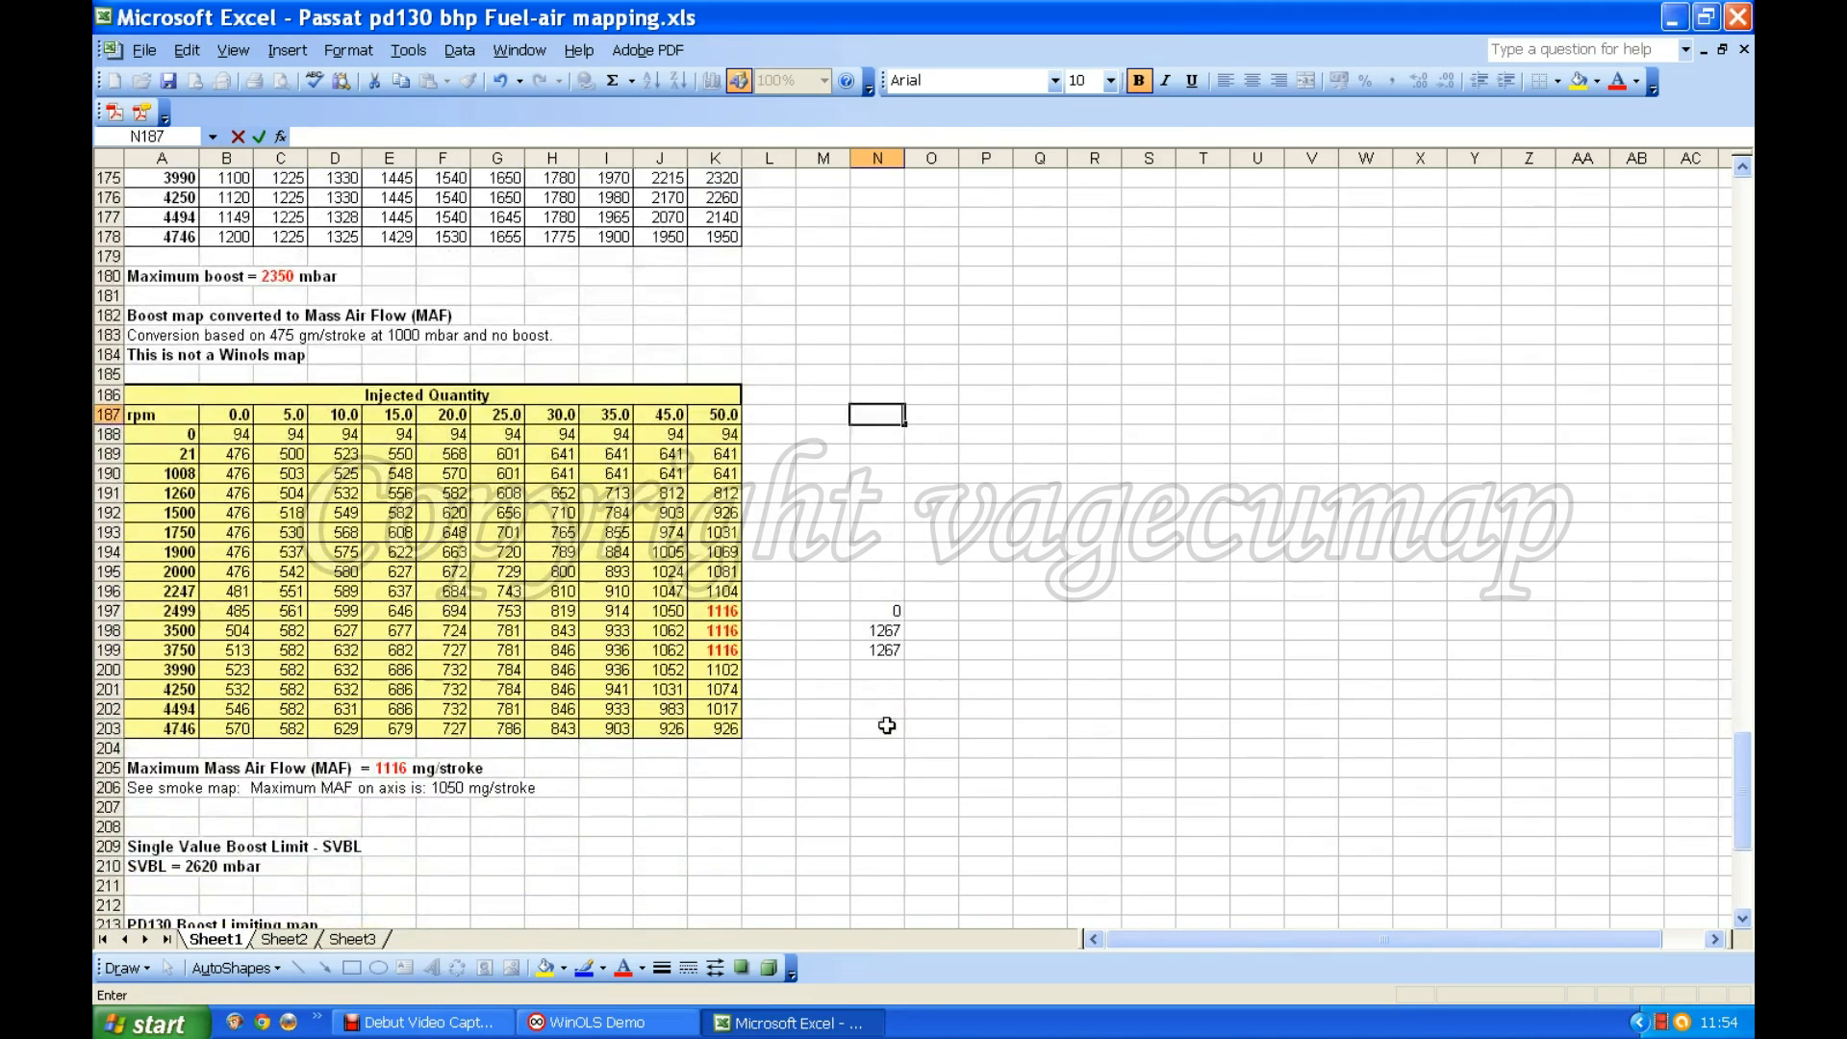
{"action": "left_click", "coordinate": [887, 610]}
{"action": "key", "text": "BackSpace"}
{"action": "left_click", "coordinate": [886, 634]}
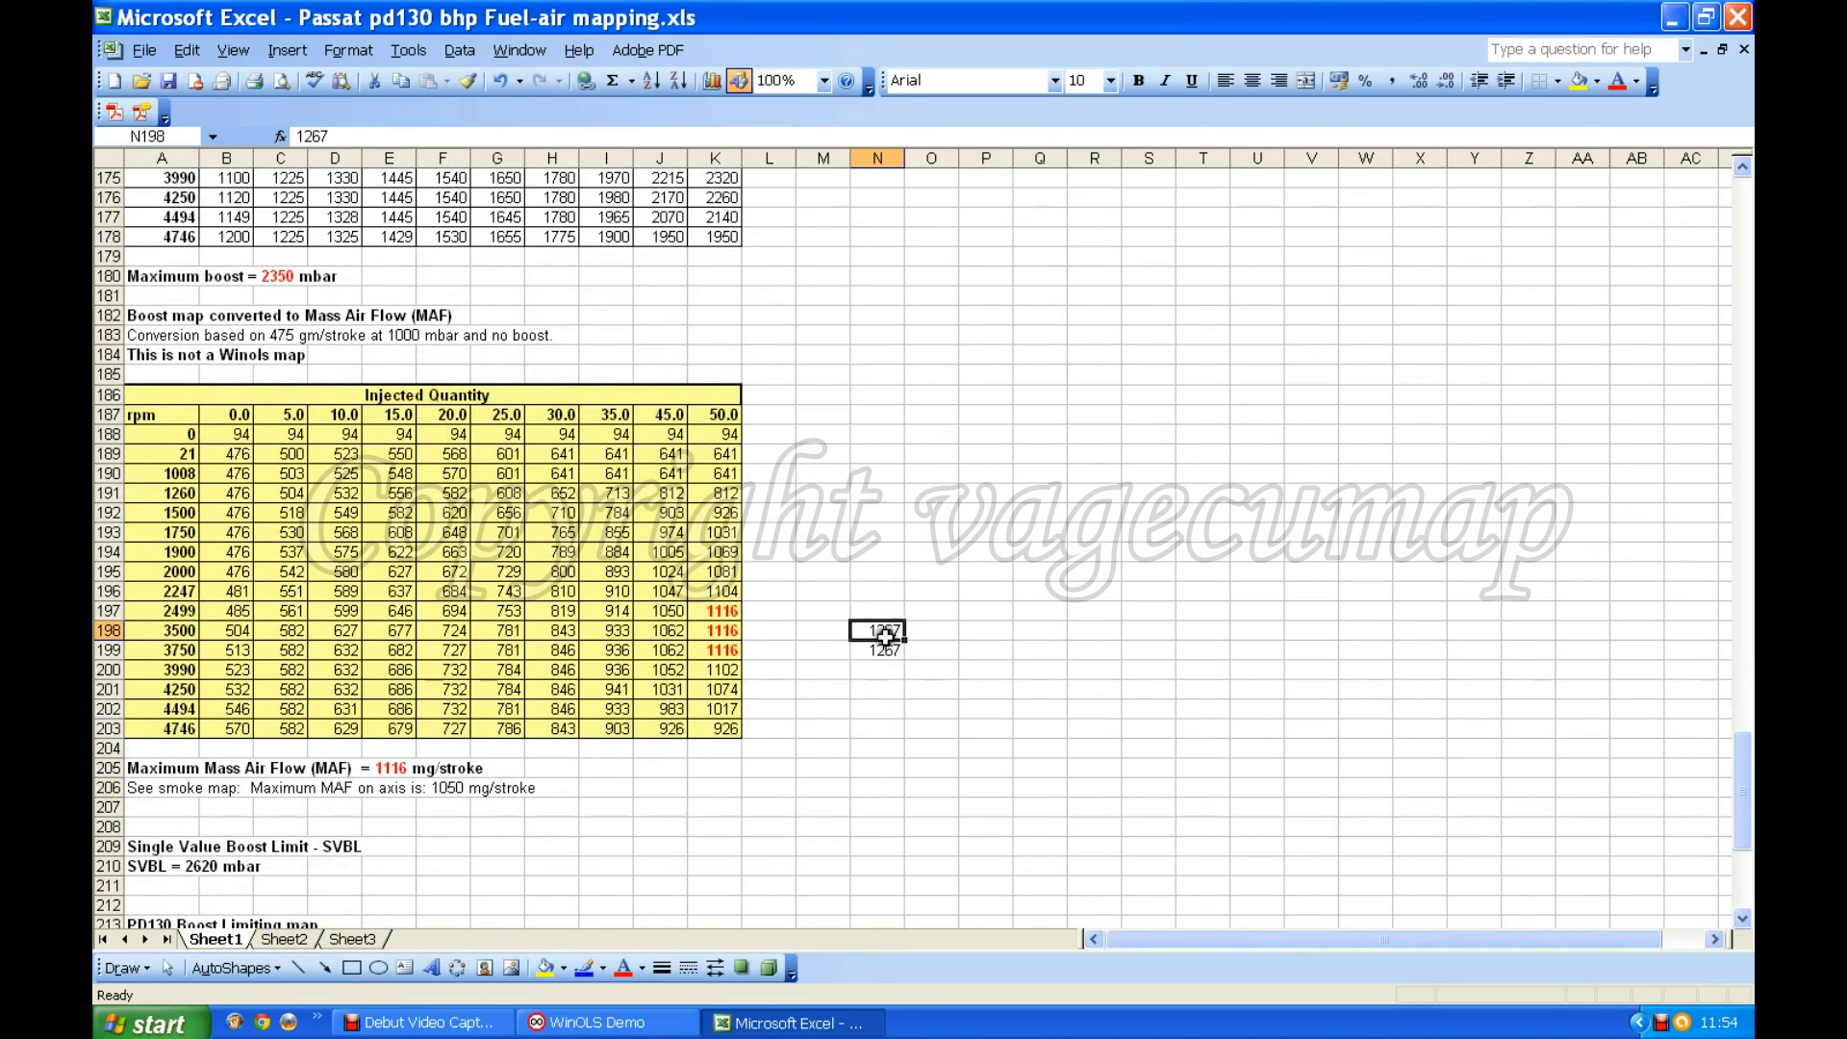
{"action": "key", "text": "BackSpace"}
{"action": "left_click", "coordinate": [885, 650]}
{"action": "key", "text": "BackSpace"}
{"action": "left_click", "coordinate": [886, 610]}
Step: Enter the boost value 2667 in L173 and L174, on the boost map's 3500 and 3750 rpm rows
{"action": "scroll", "coordinate": [862, 544], "scroll_direction": "up", "scroll_amount": 8}
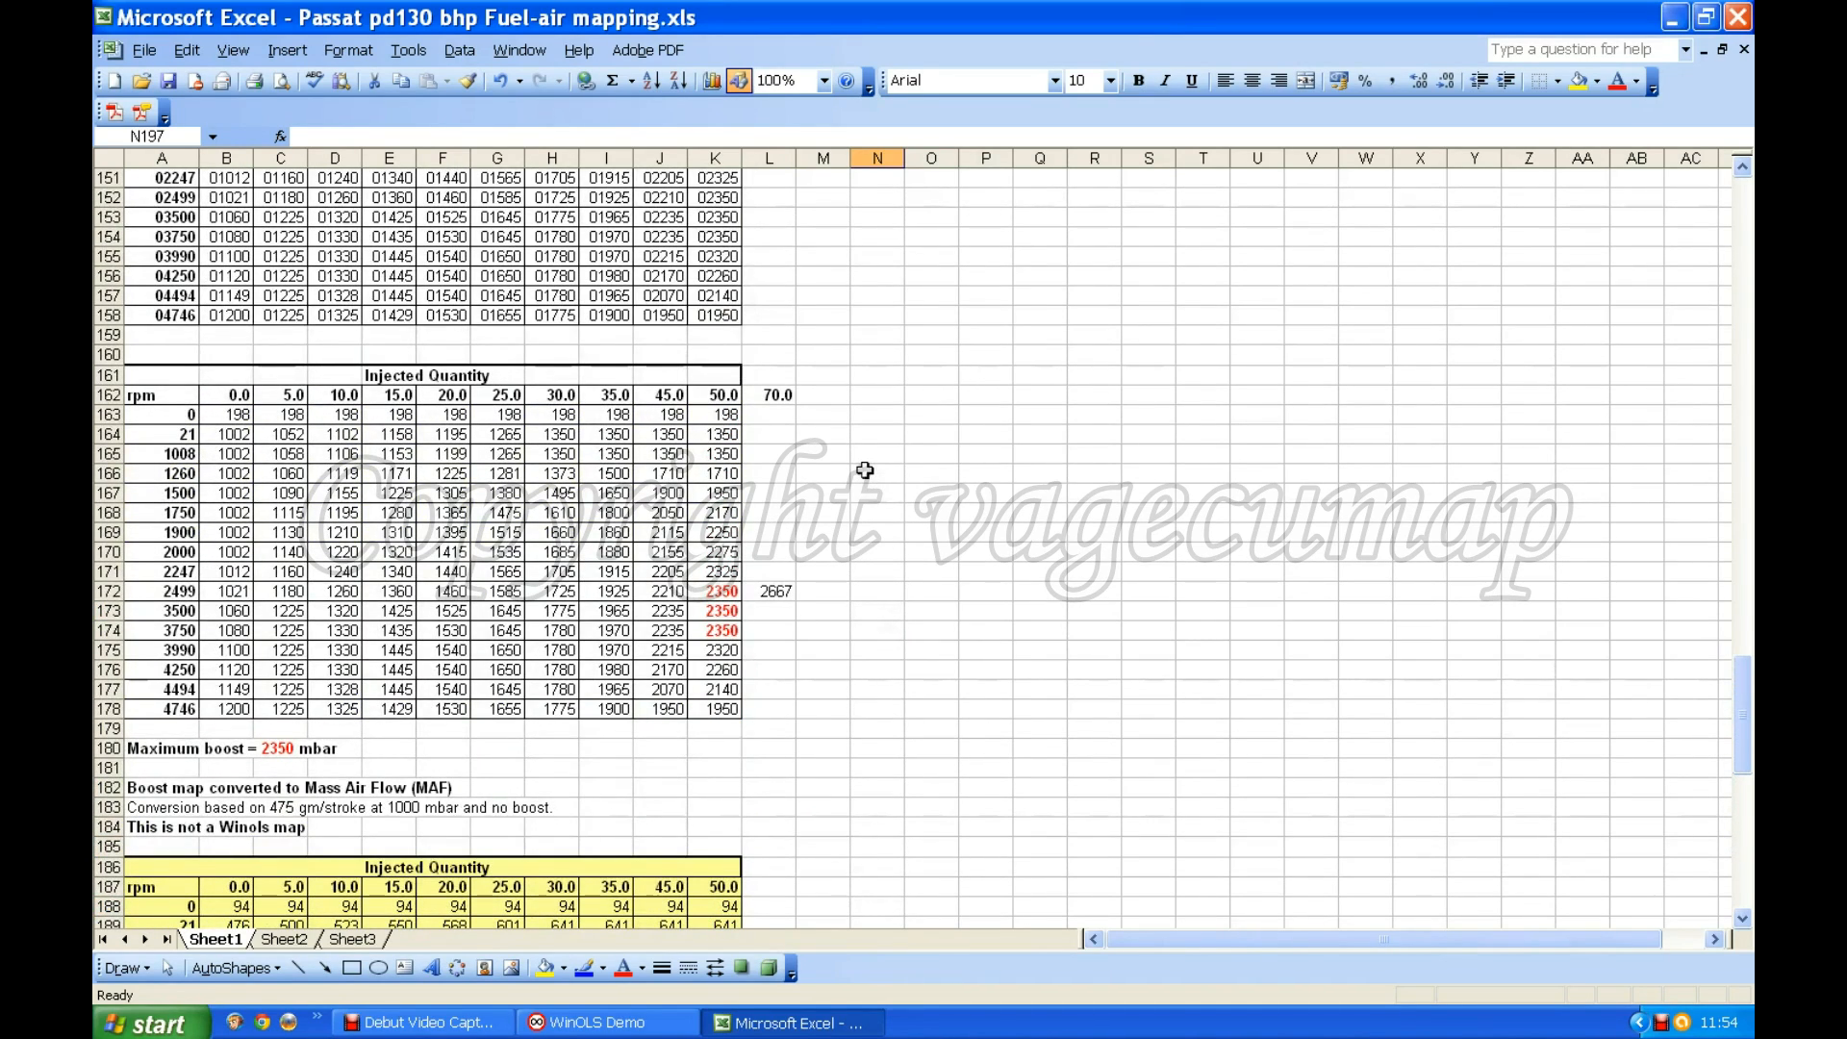
{"action": "scroll", "coordinate": [865, 470], "scroll_direction": "down", "scroll_amount": 2}
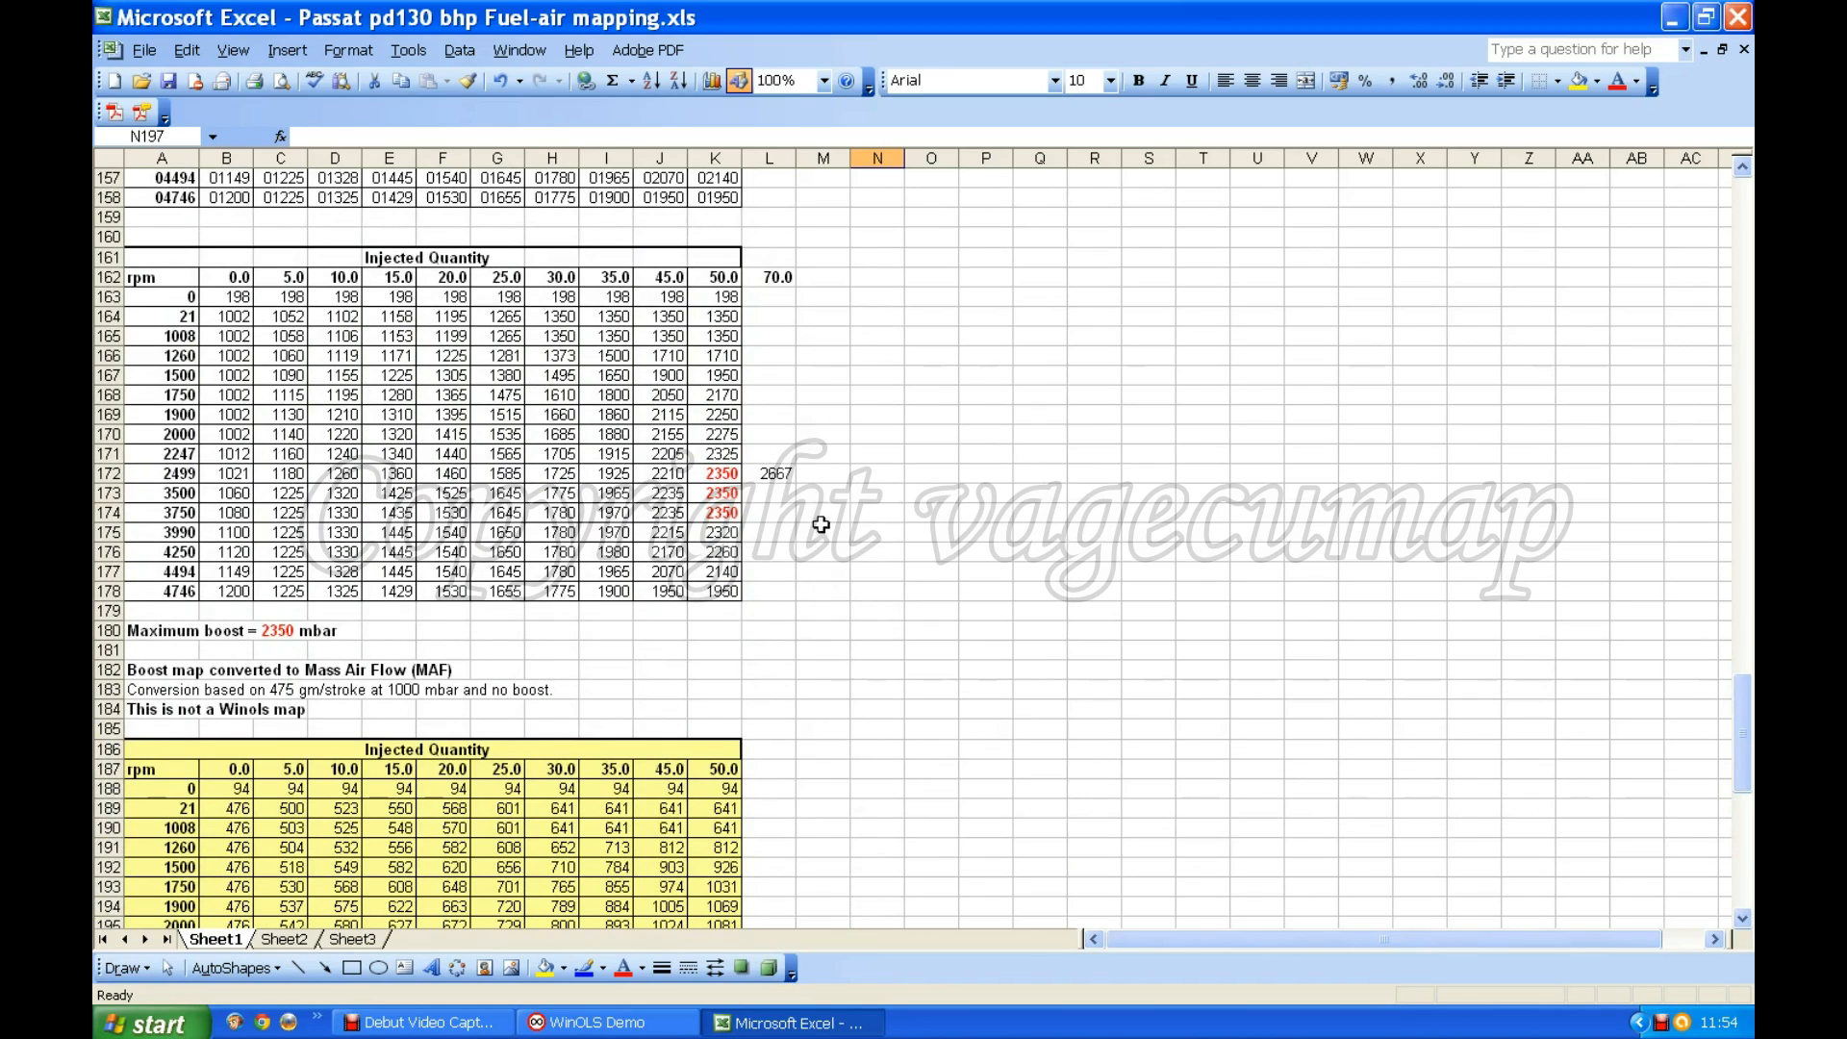
{"action": "left_click", "coordinate": [769, 493]}
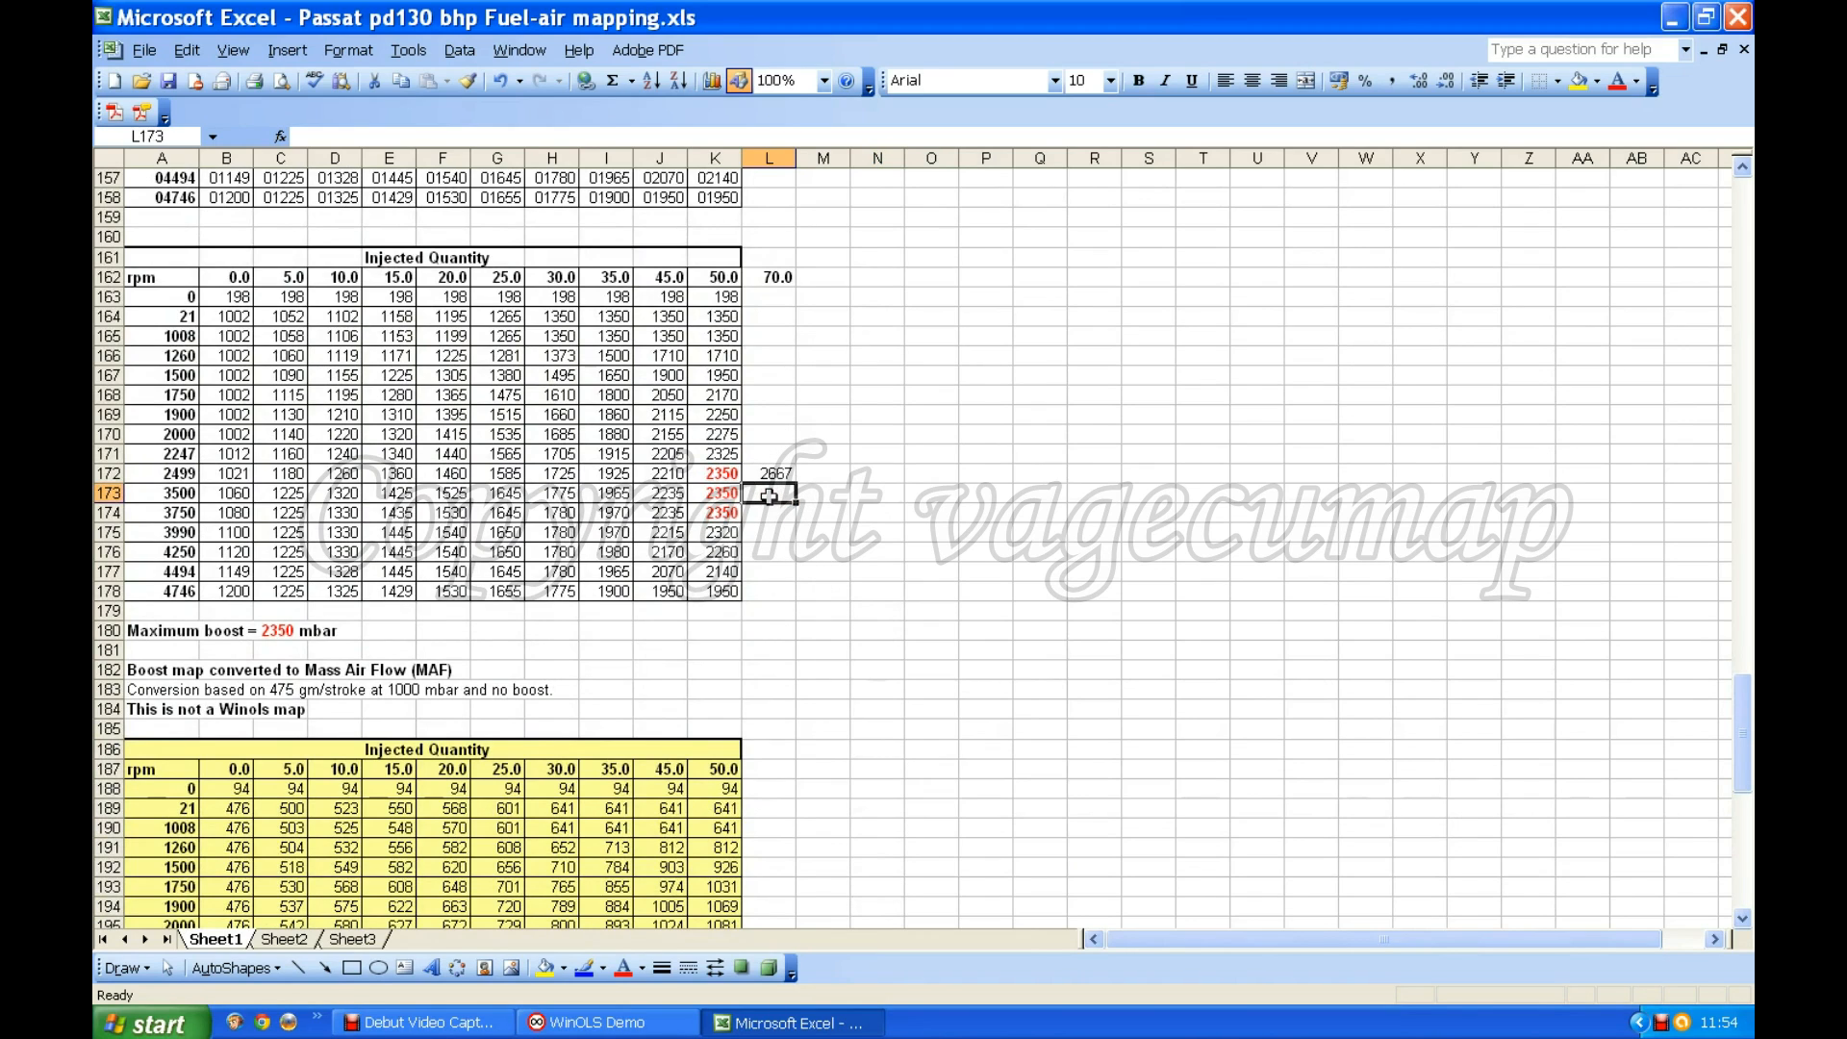
{"action": "type", "text": "2667"}
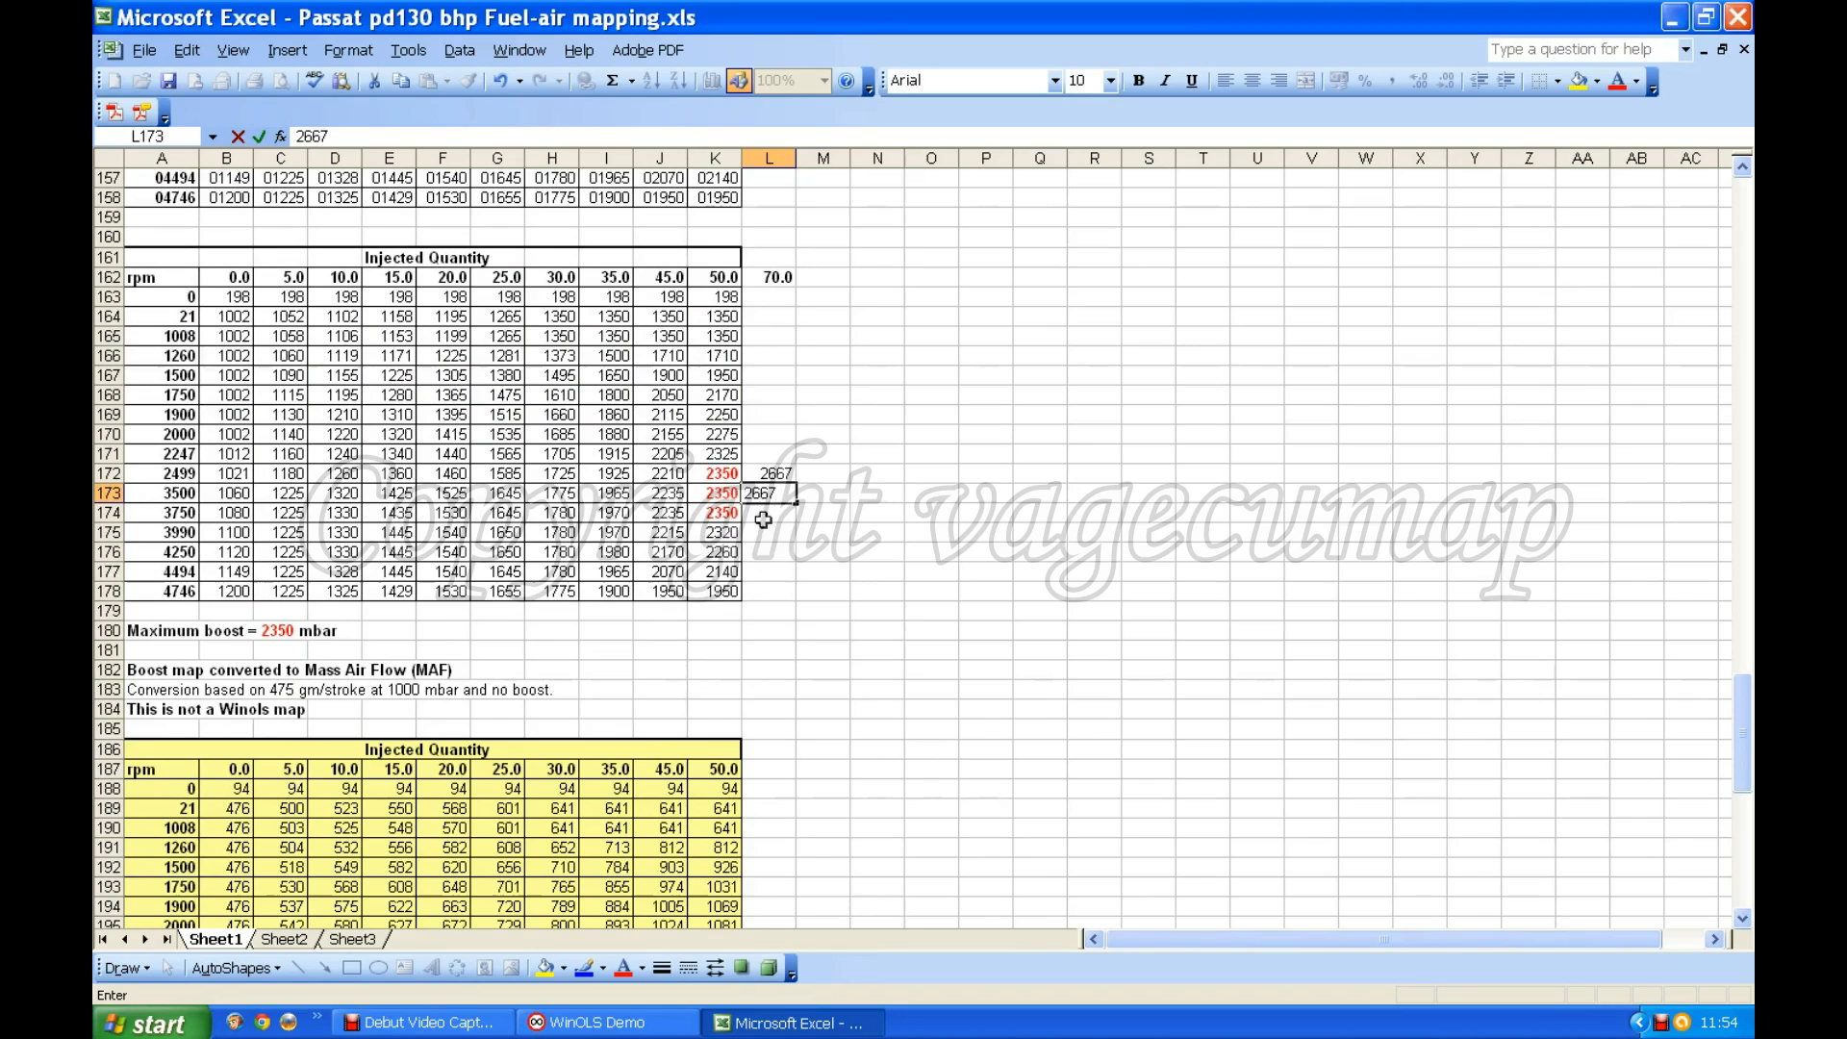
{"action": "key", "text": "Return"}
{"action": "type", "text": "2"}
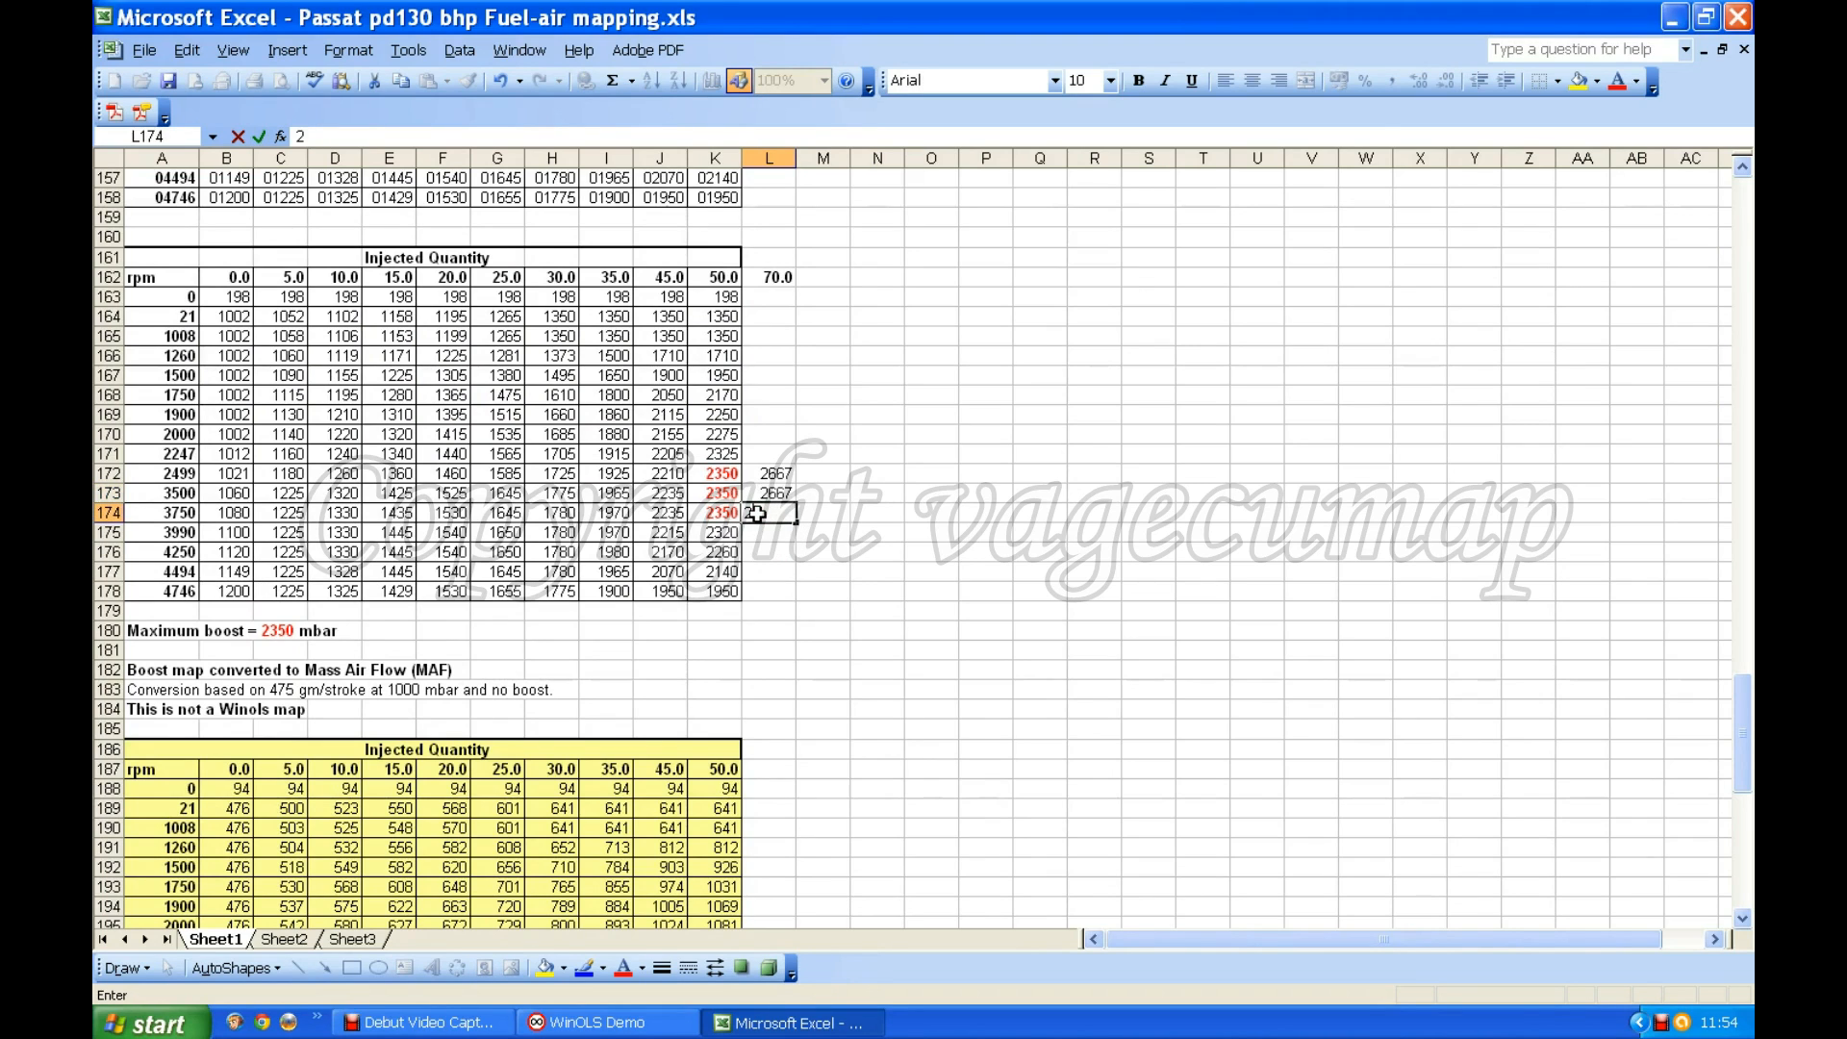
{"action": "type", "text": "667"}
{"action": "left_click", "coordinate": [771, 538]}
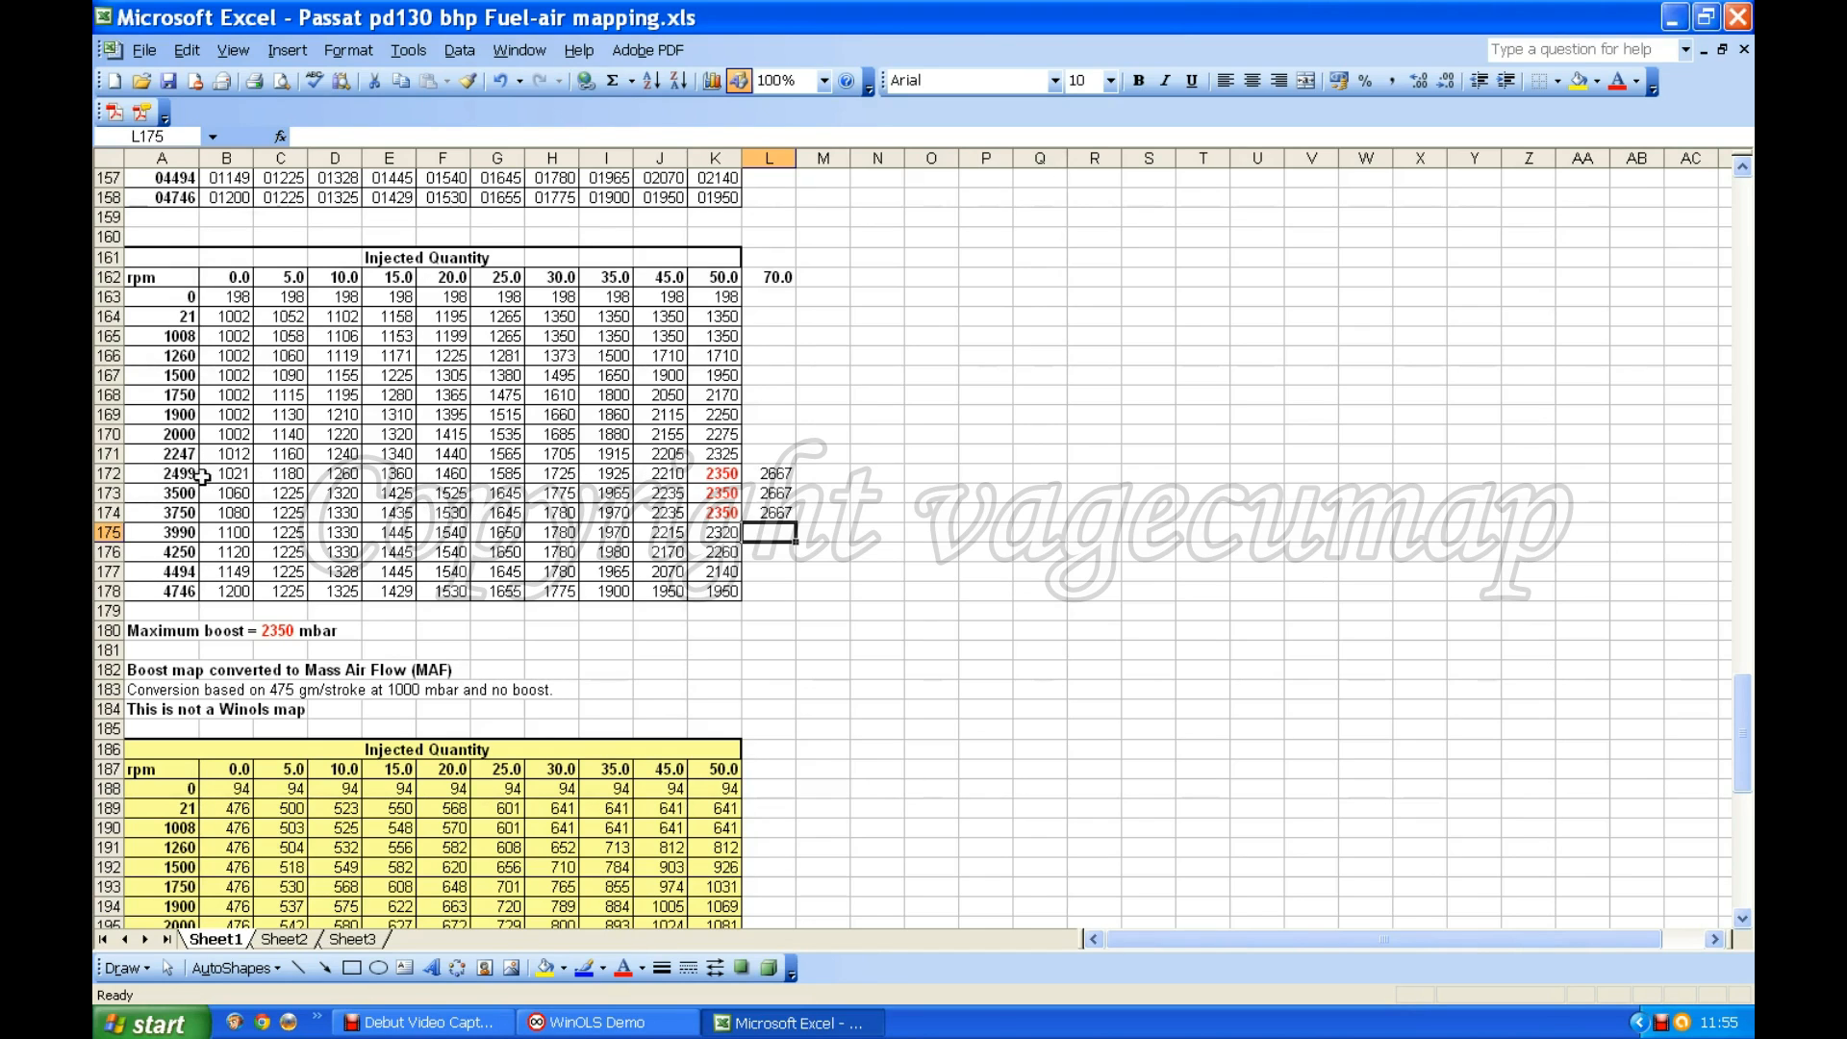
Step: Start an XY (Scatter) chart with data points connected by smoothed lines from the 2499 rpm boost values in B172:J172
{"action": "left_click_drag", "start_coordinate": [221, 476], "coordinate": [655, 475]}
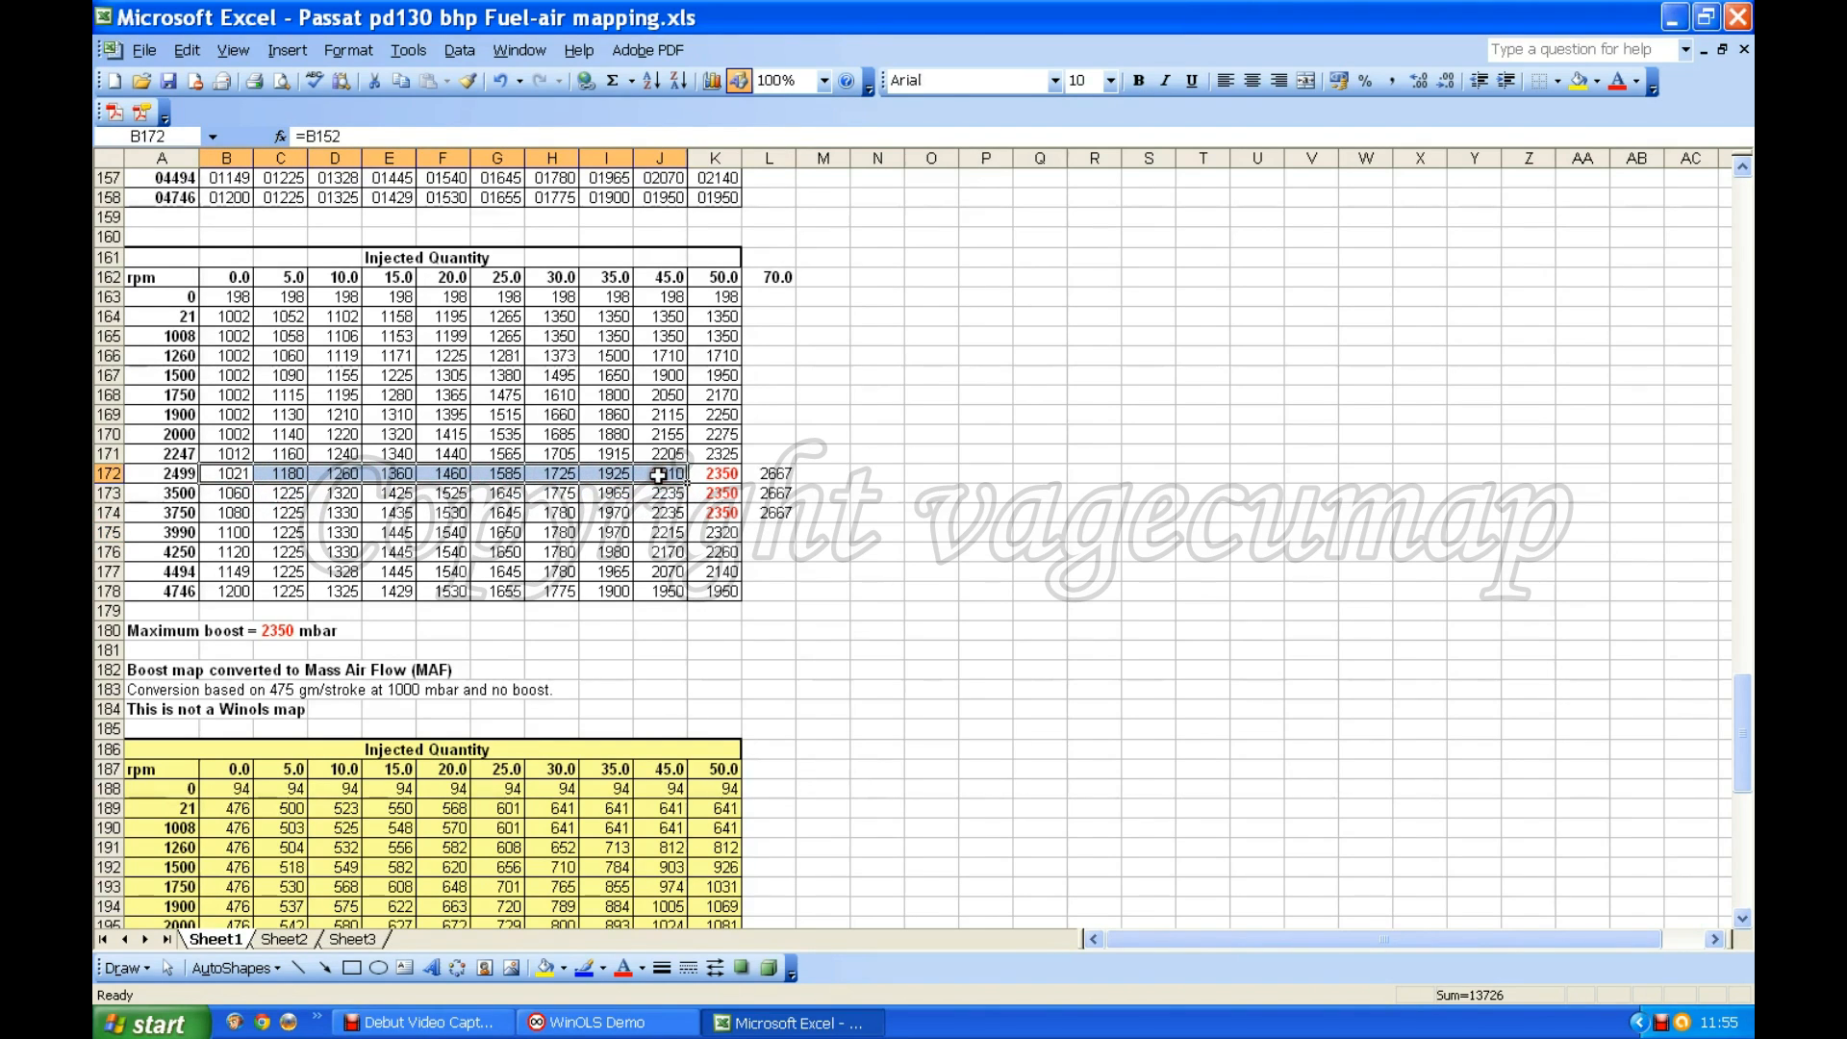
{"action": "left_click", "coordinate": [710, 83]}
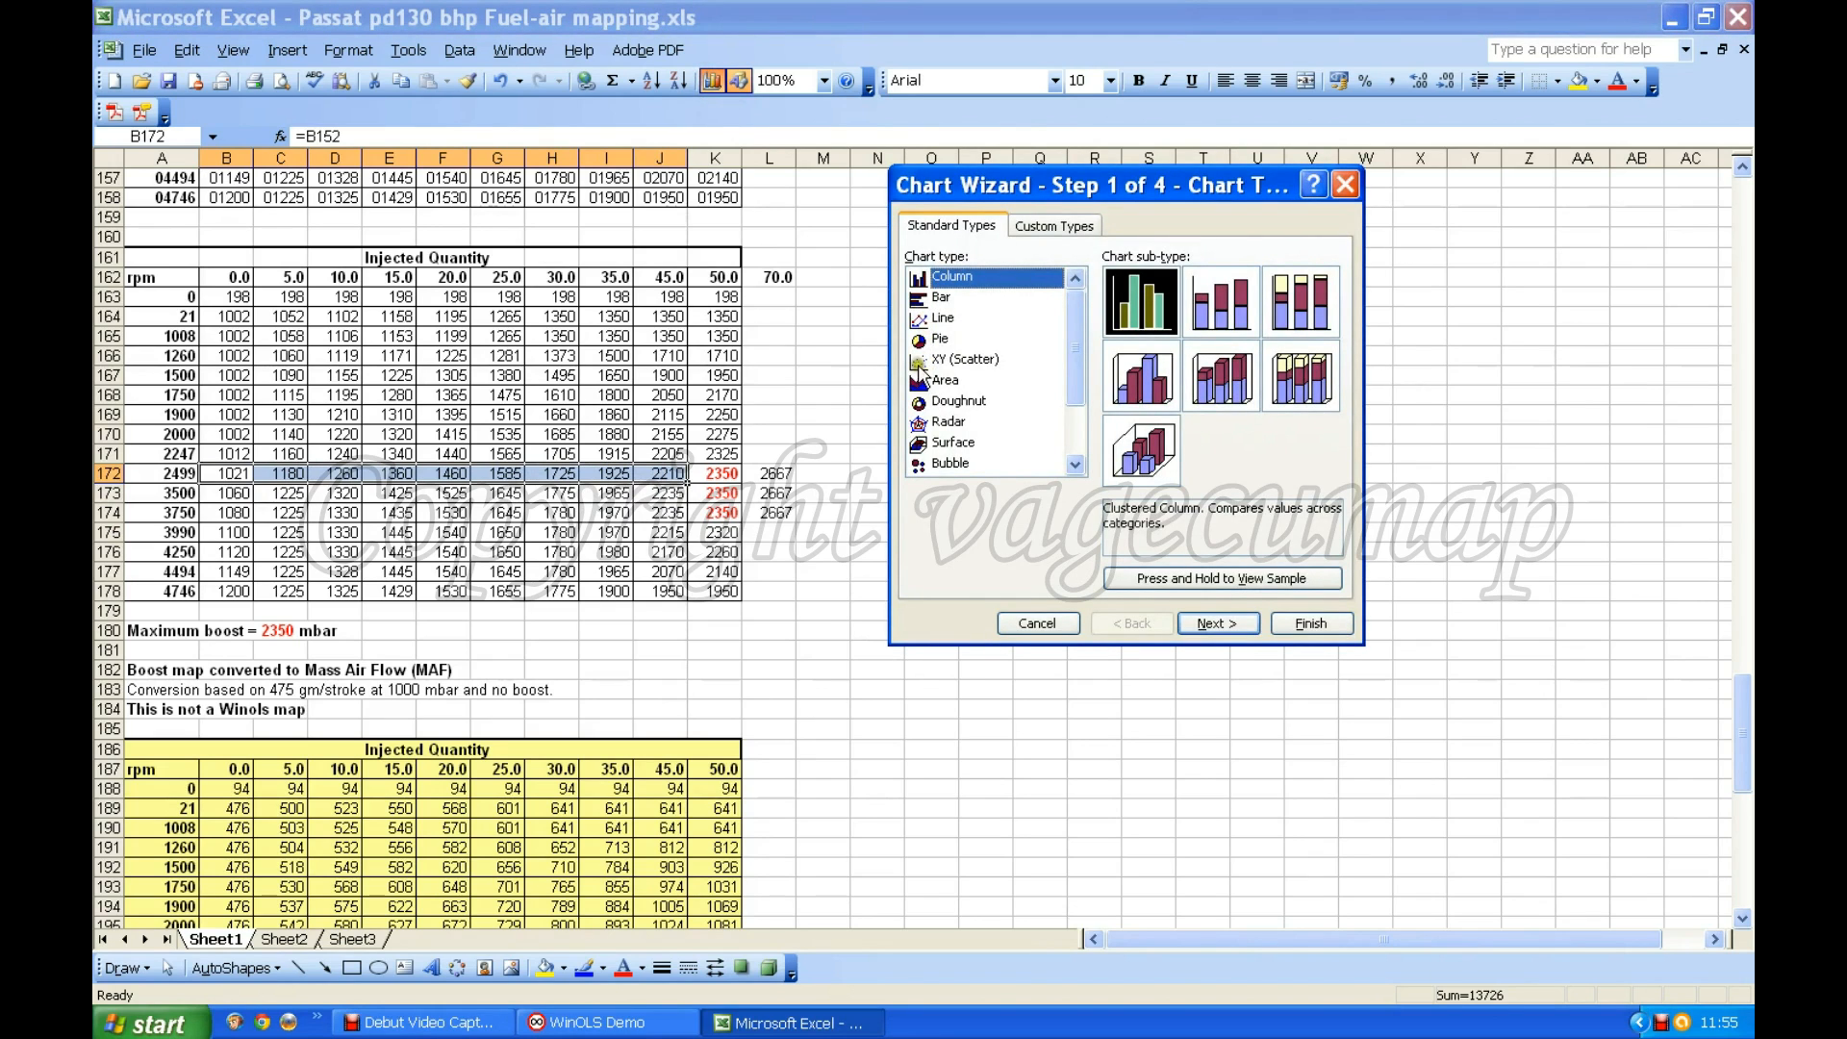
{"action": "left_click", "coordinate": [953, 359]}
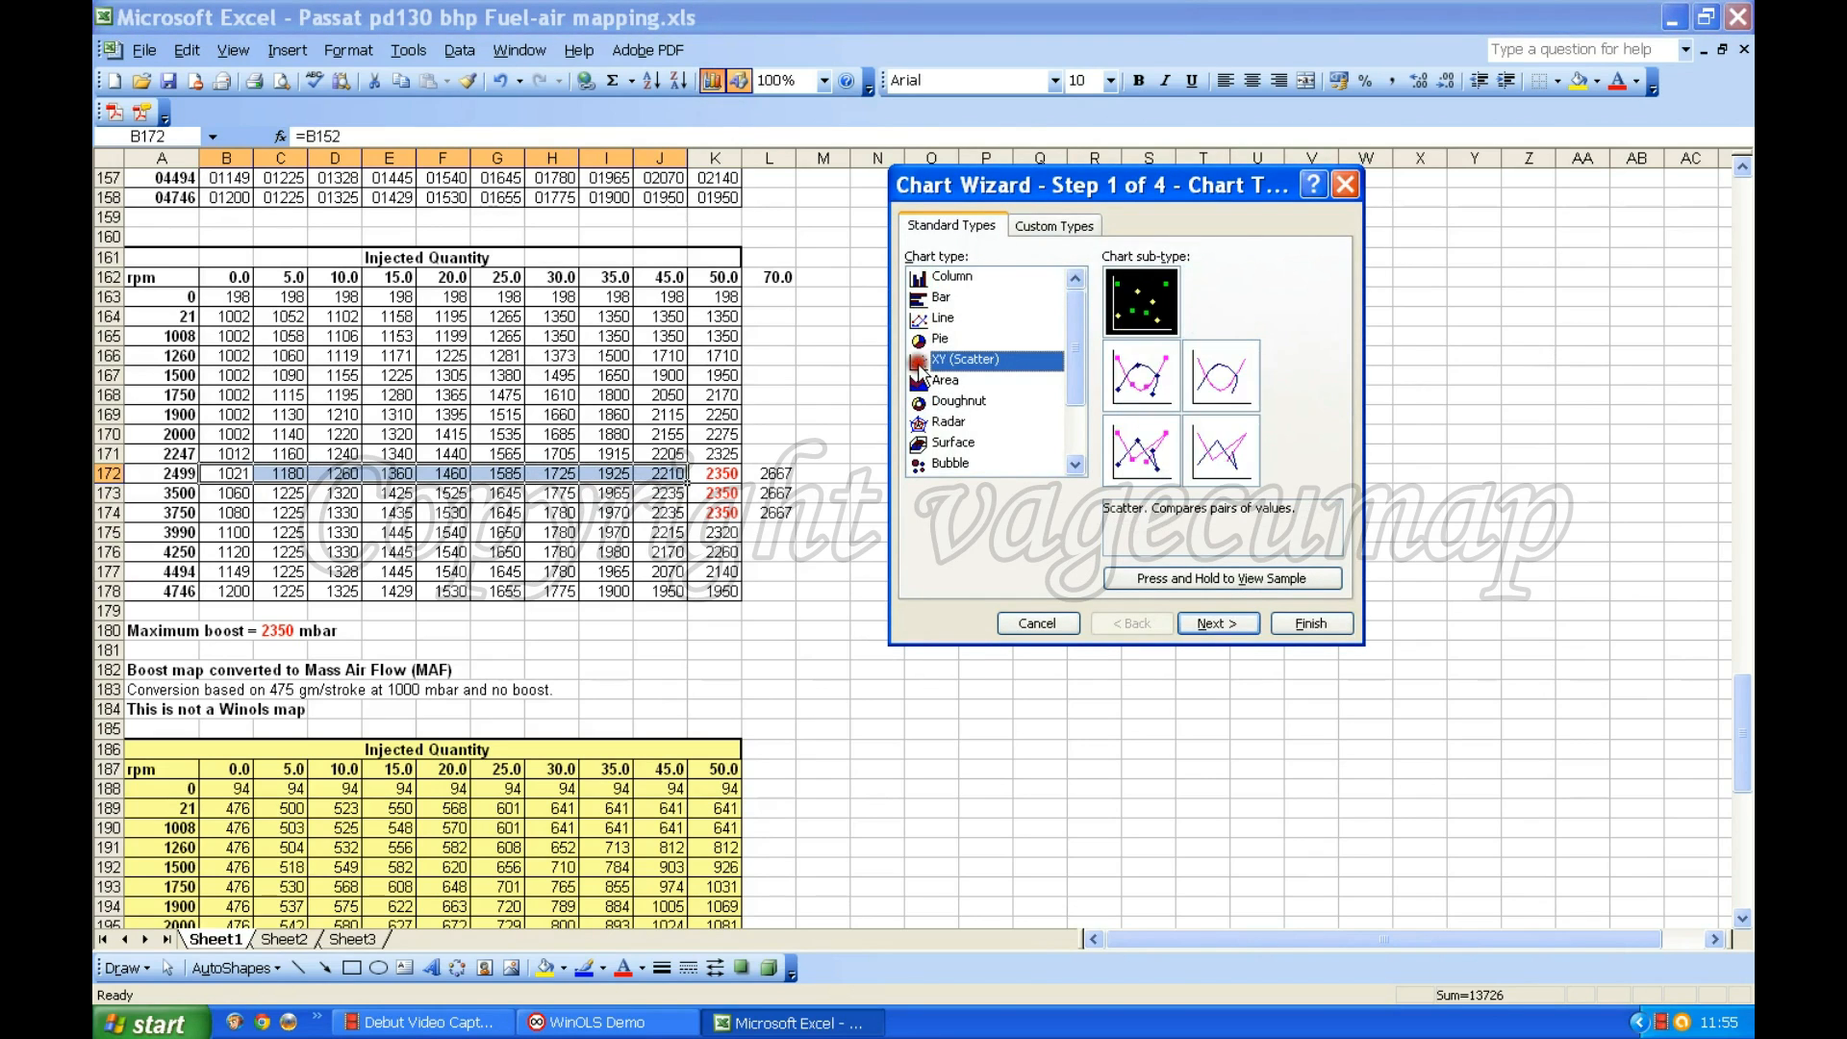
{"action": "left_click", "coordinate": [1158, 384]}
{"action": "left_click", "coordinate": [1216, 624]}
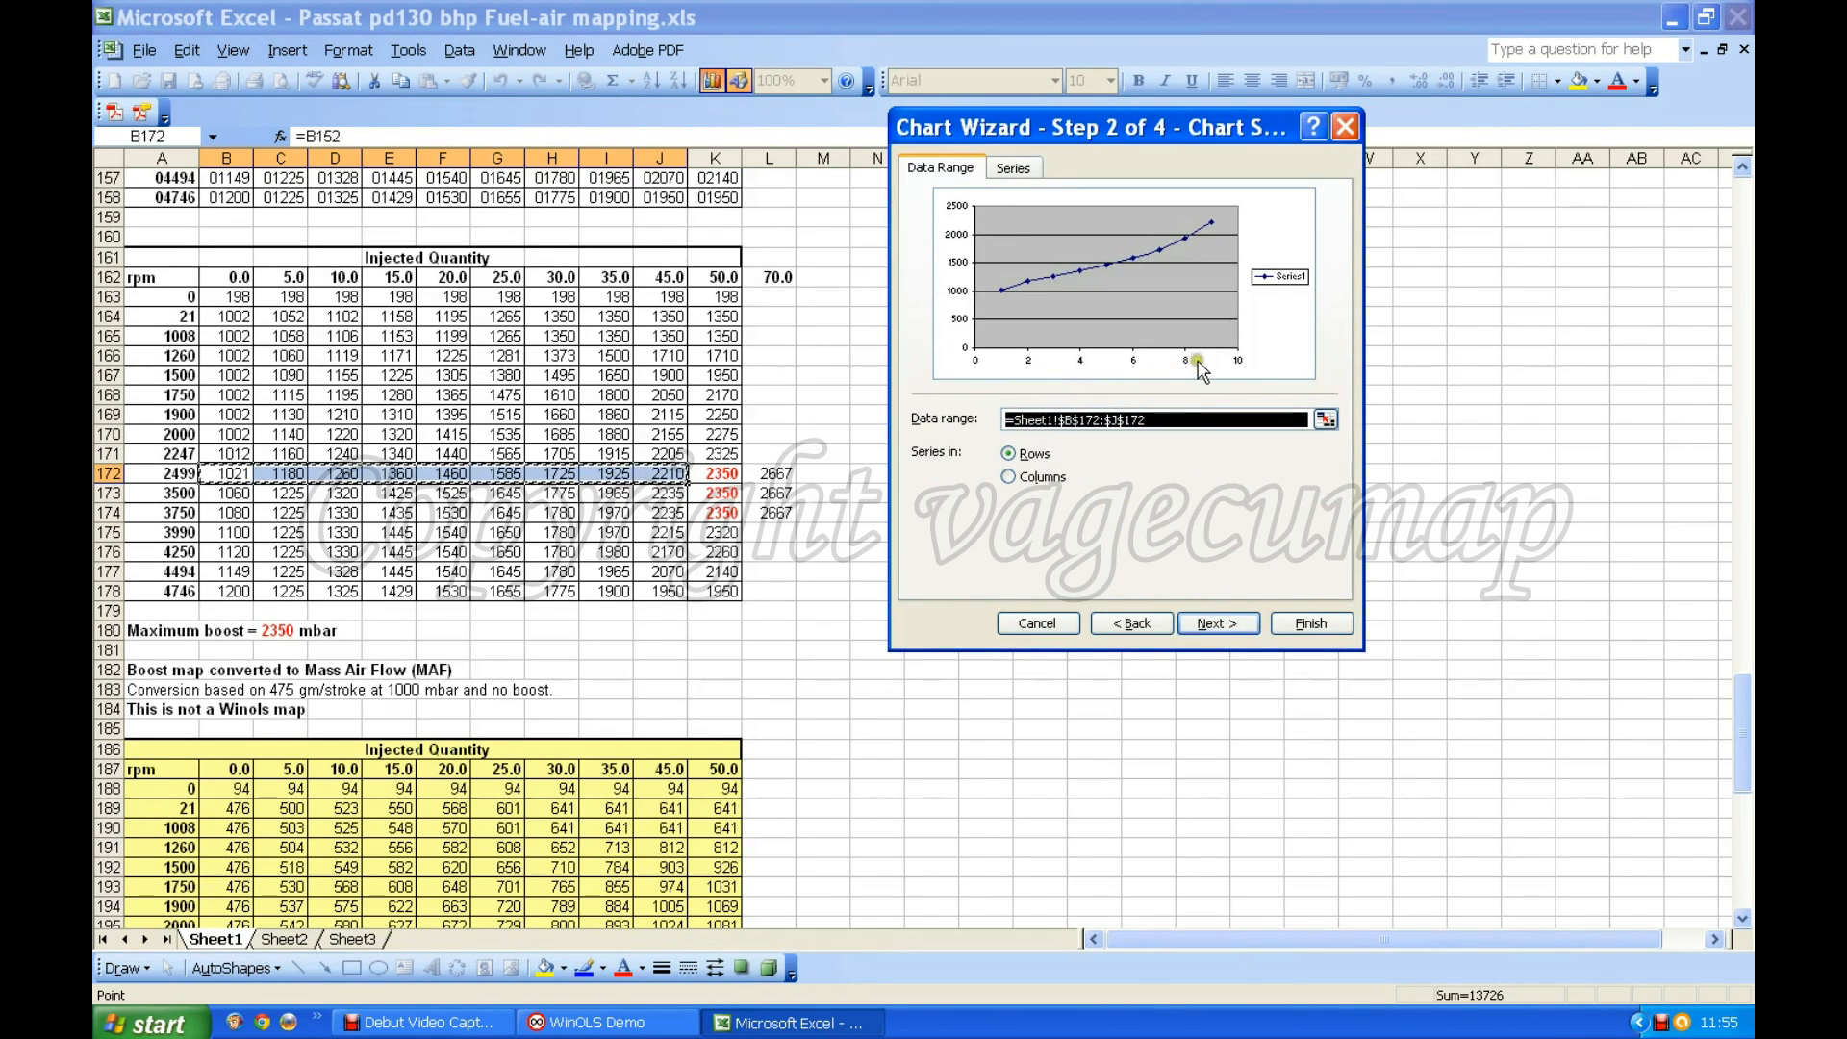
Step: Name the chart series "2499 rpm", set its X values to the injected quantities in B162:K162, and proceed to the chart options
{"action": "left_click", "coordinate": [1015, 169]}
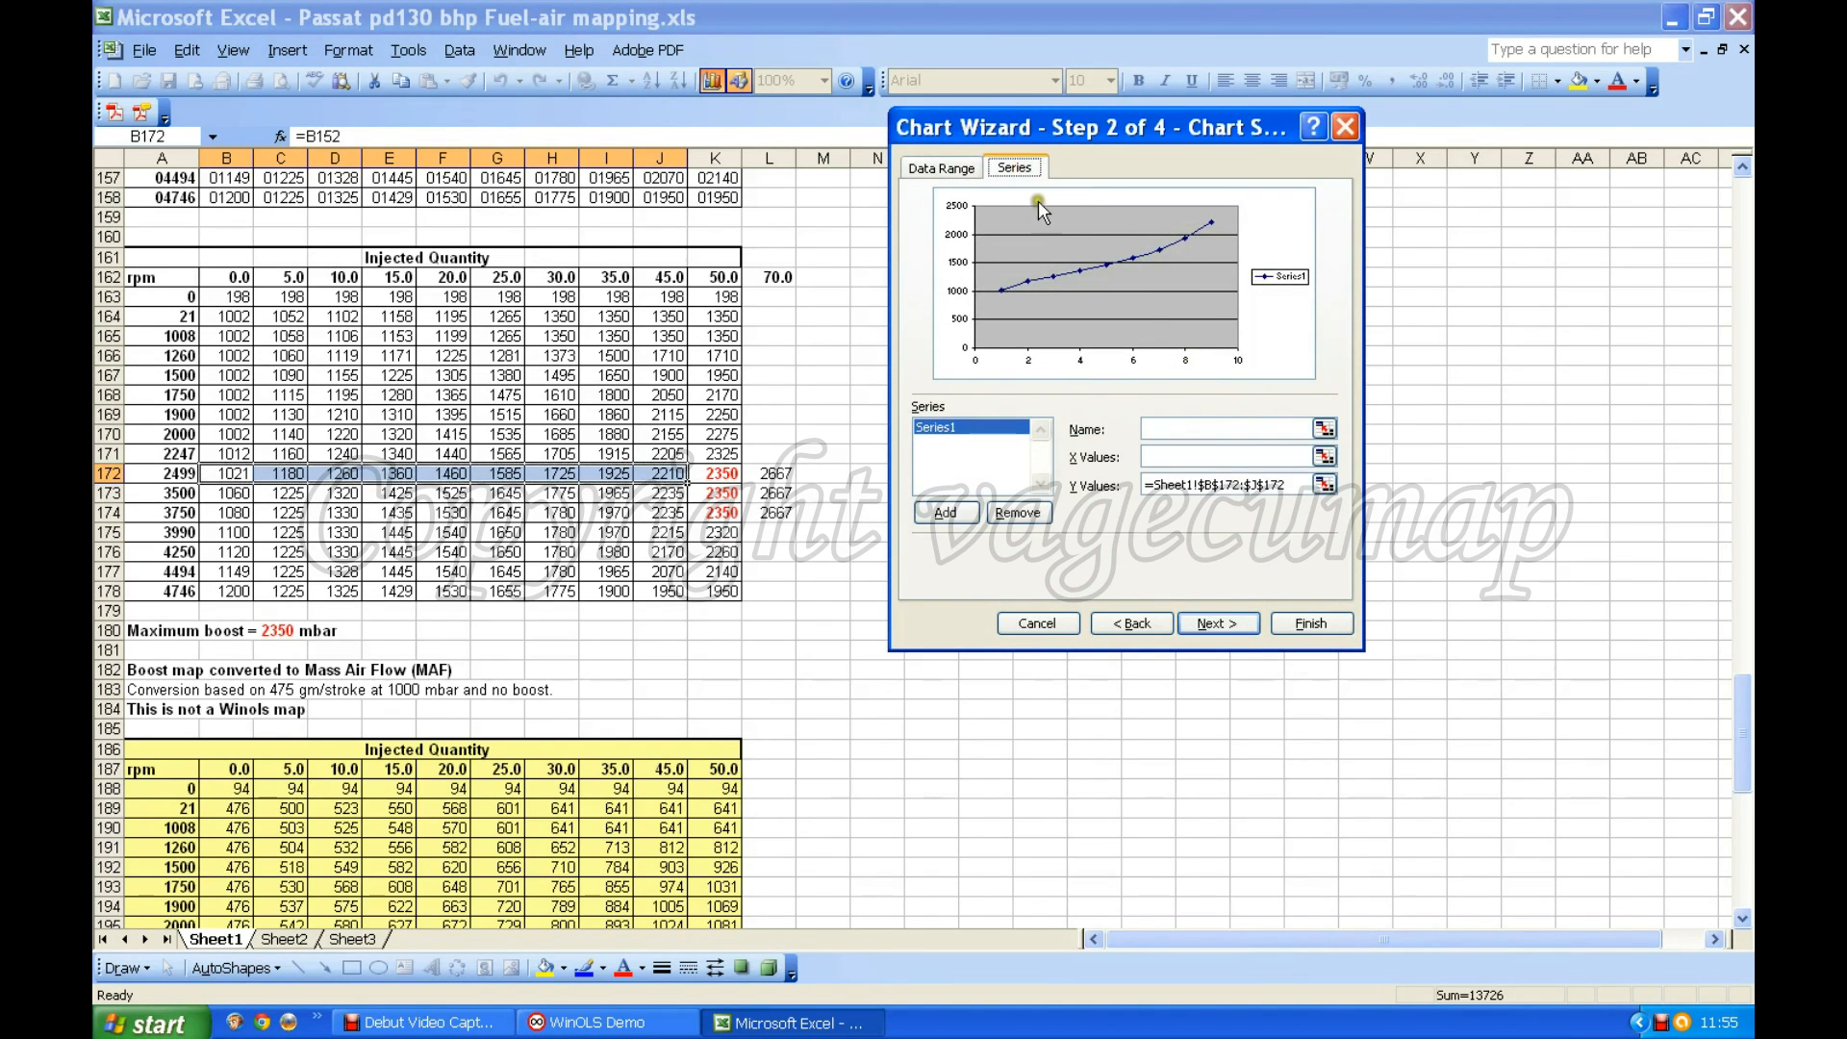
{"action": "left_click", "coordinate": [1176, 430]}
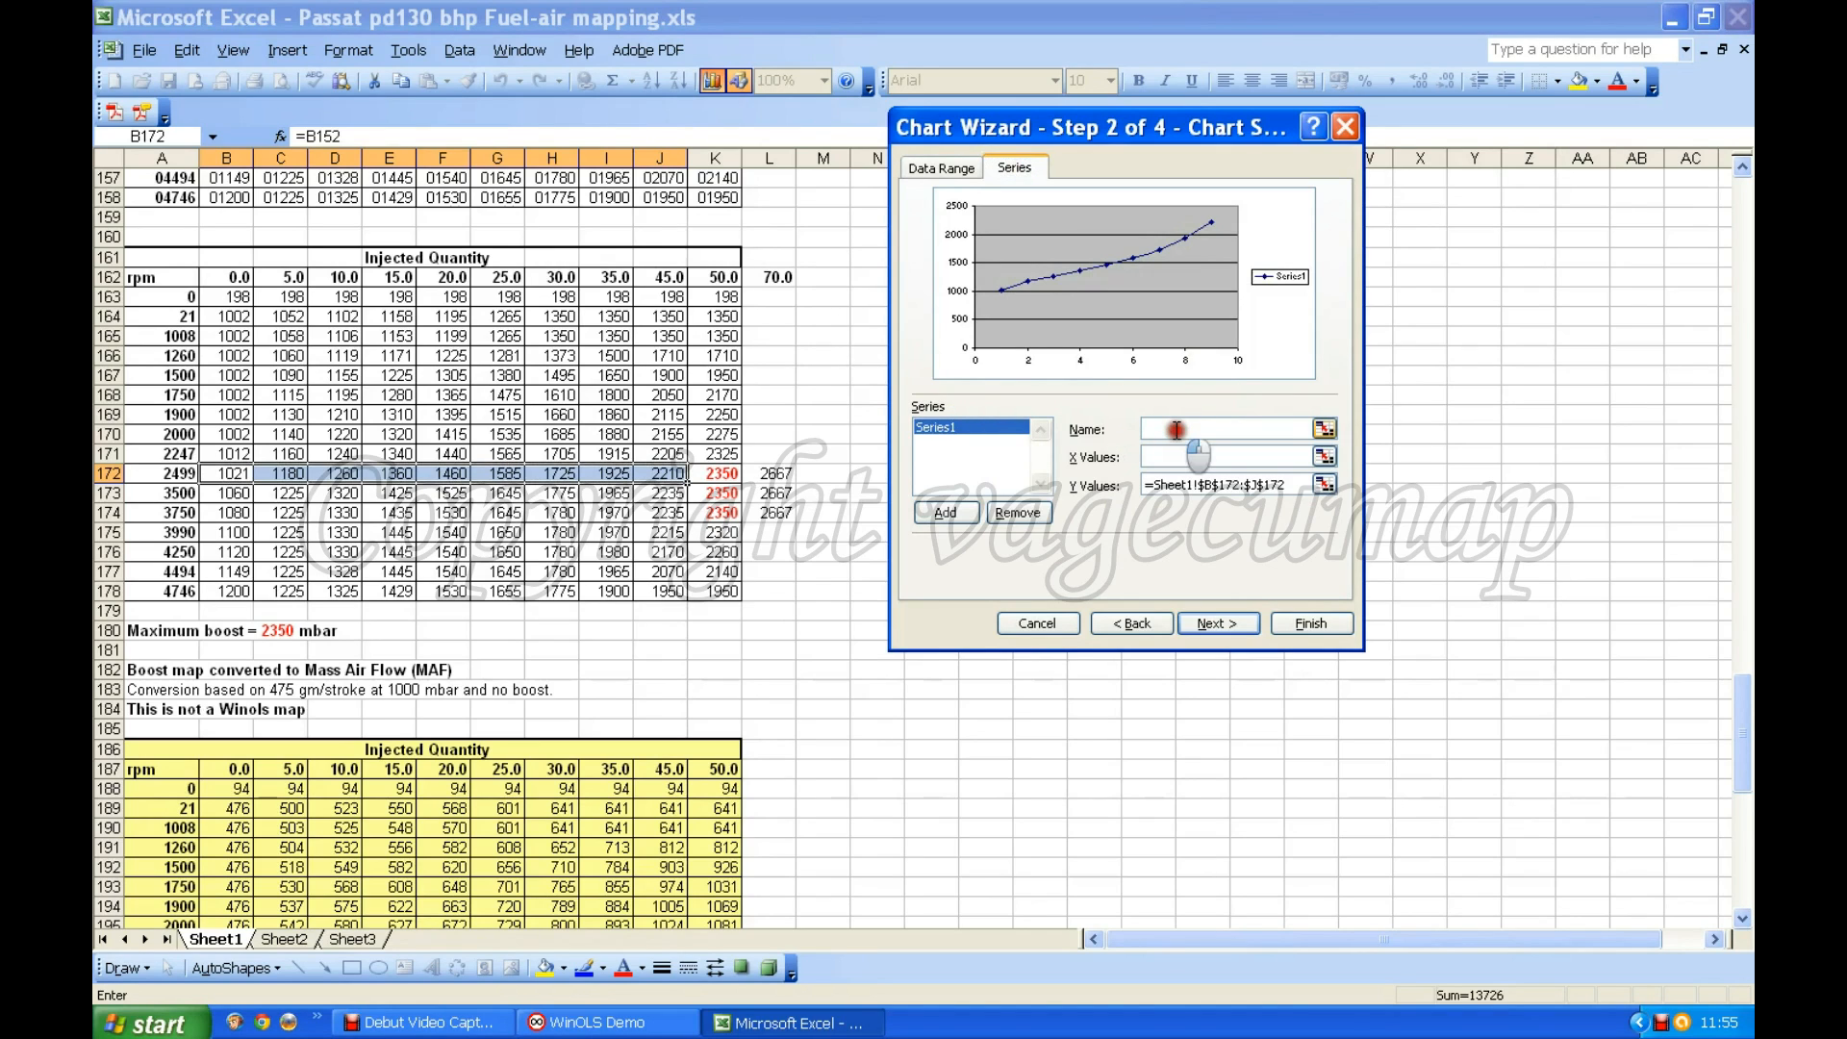
{"action": "type", "text": "2499 rpm"}
{"action": "left_click", "coordinate": [1163, 452]}
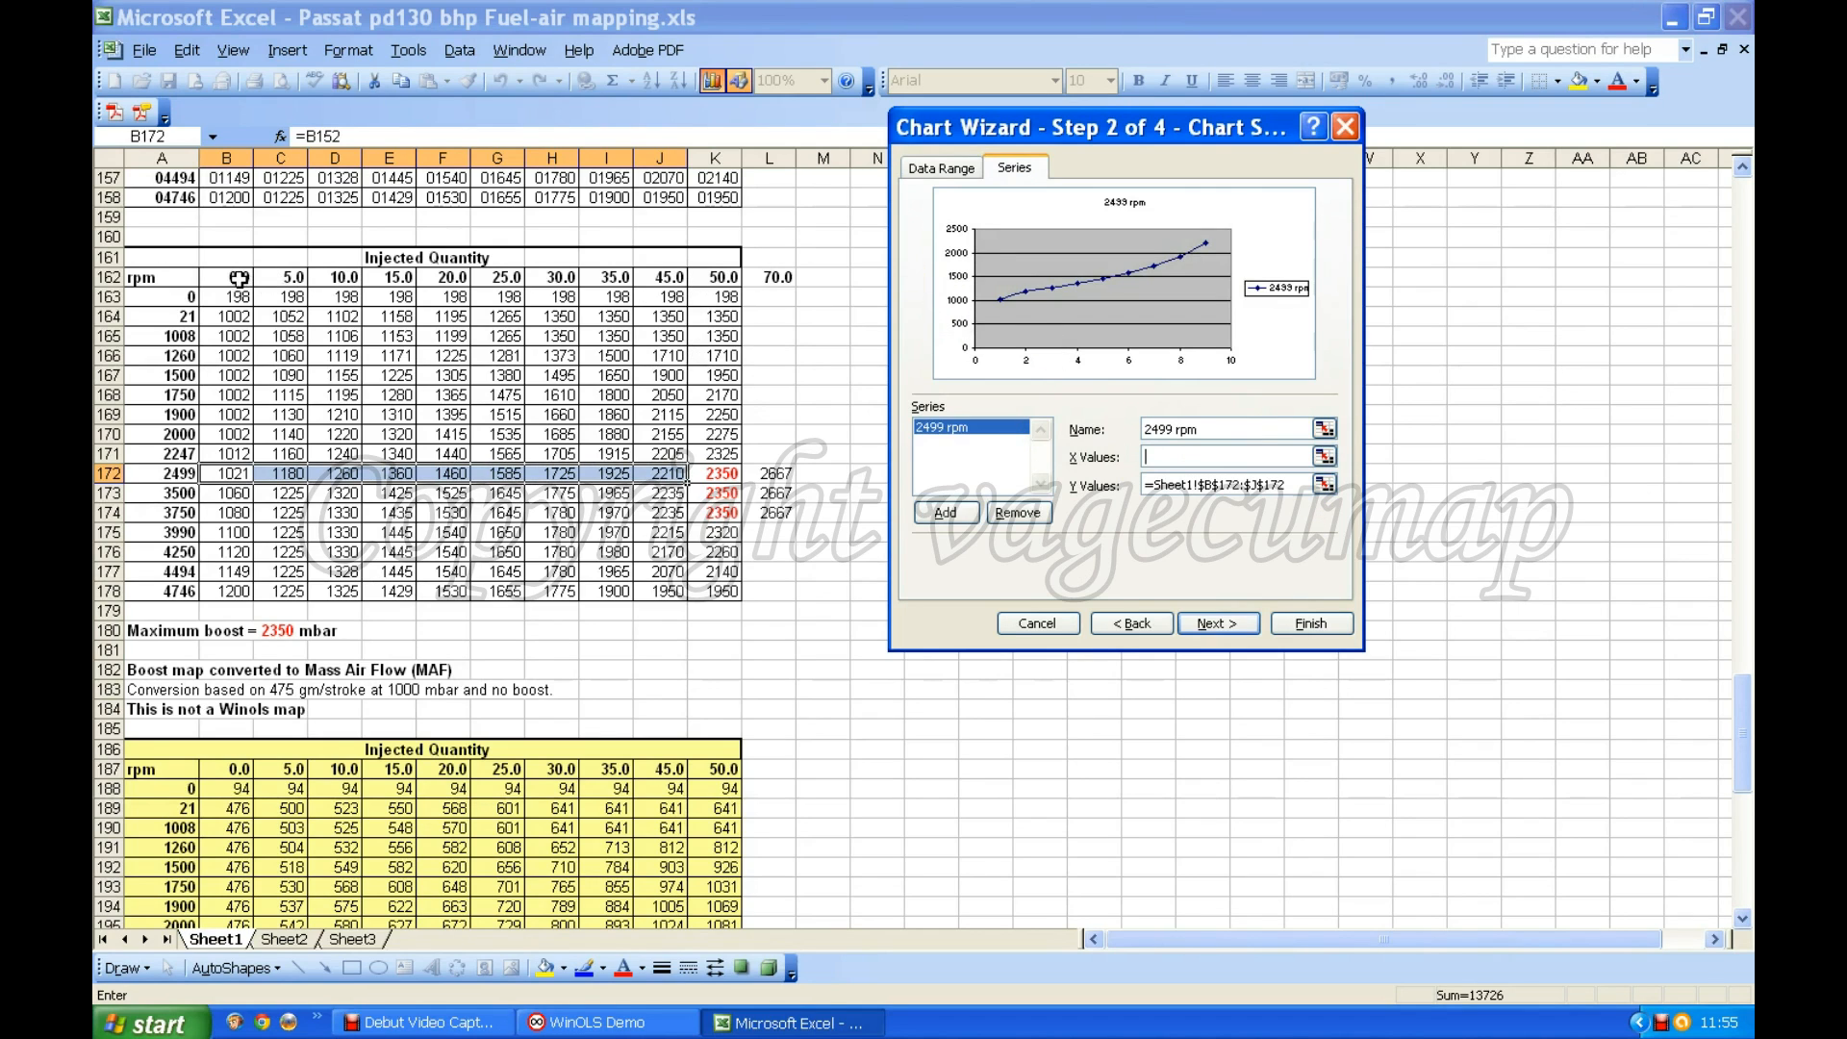
{"action": "left_click_drag", "start_coordinate": [238, 278], "coordinate": [722, 279]}
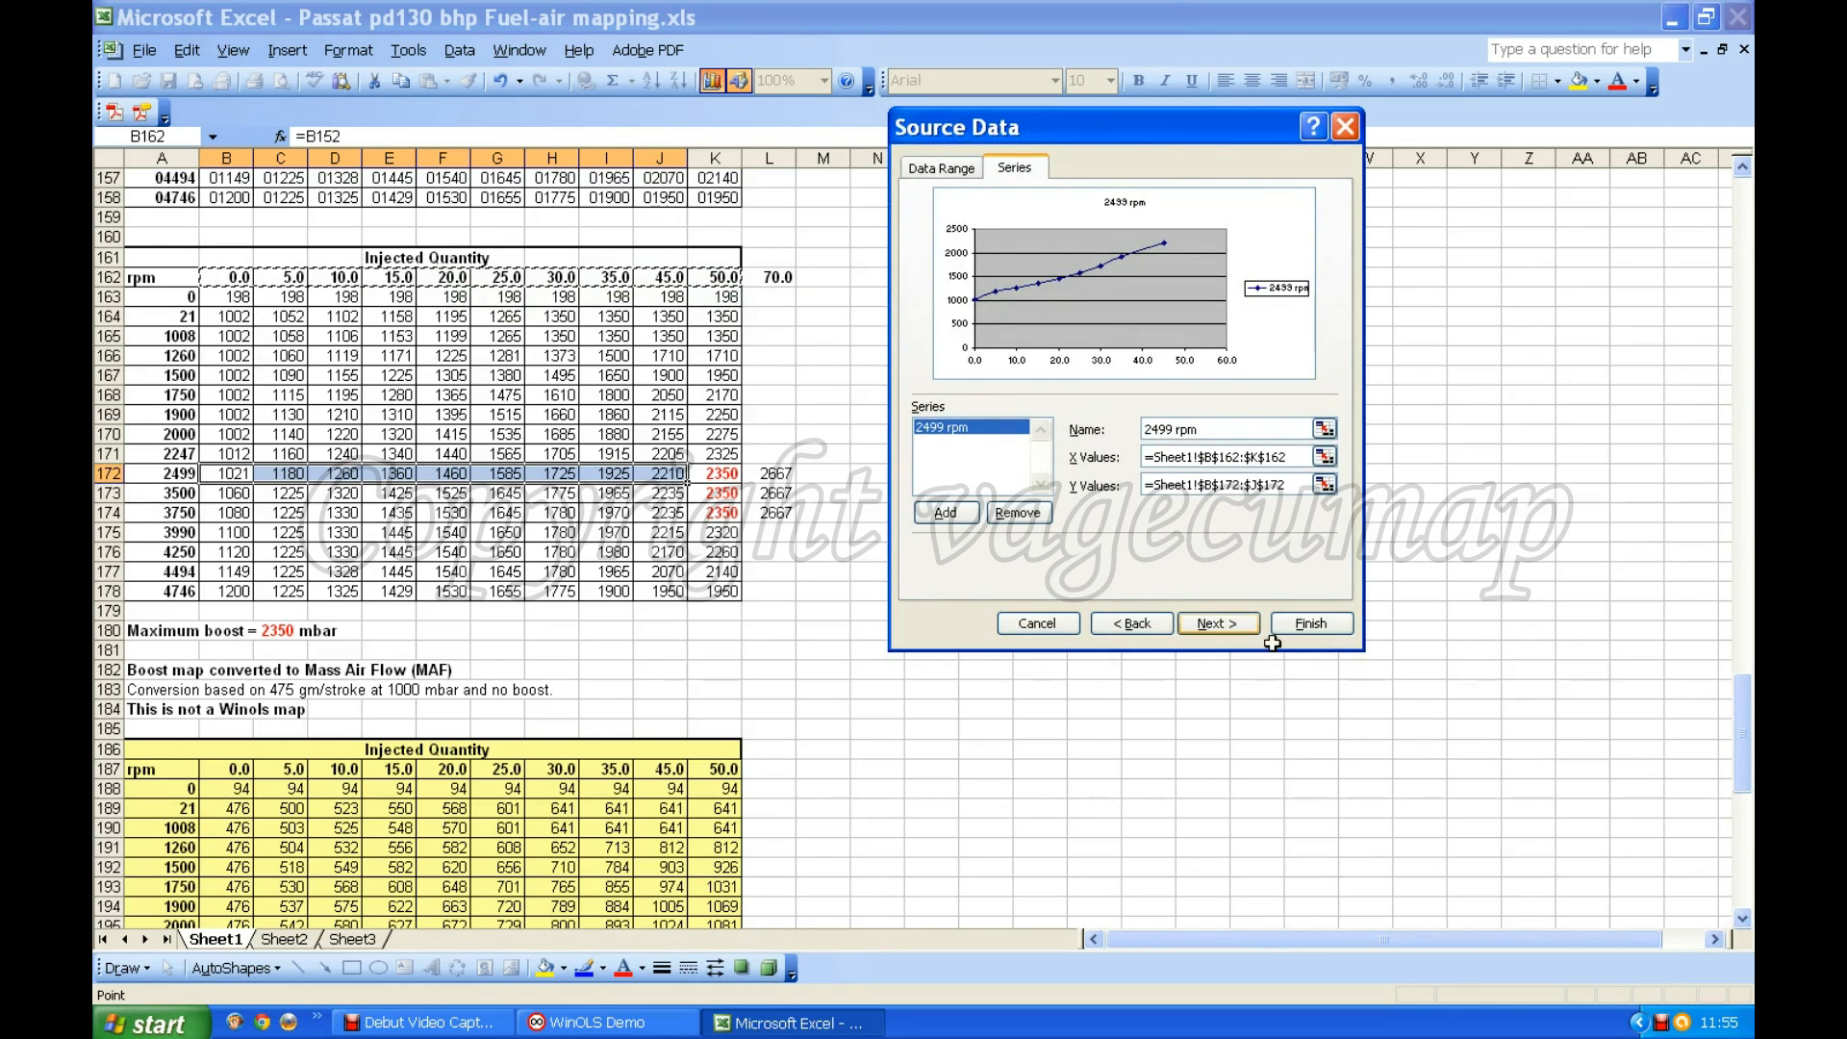
{"action": "left_click", "coordinate": [1218, 625]}
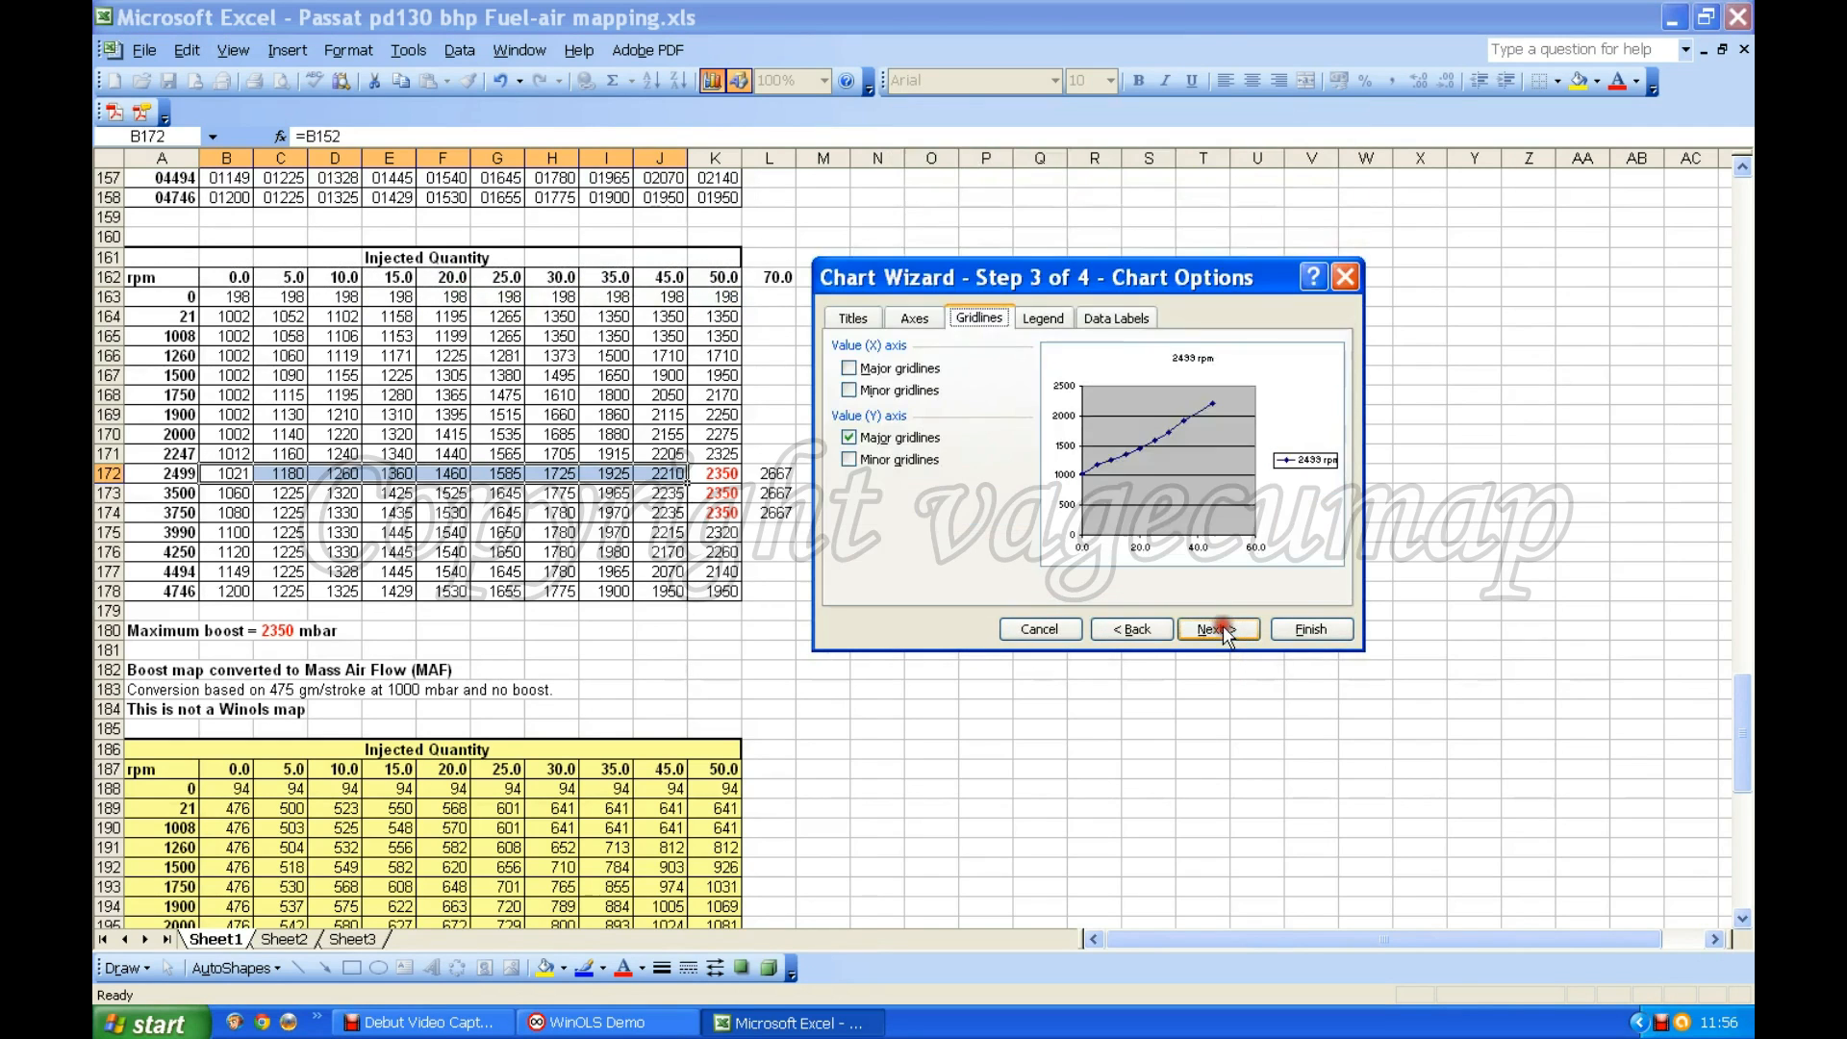
Step: Add major and minor X-axis gridlines and minor Y-axis gridlines, and finish the 2499 rpm chart on the sheet
{"action": "left_click", "coordinate": [1044, 319]}
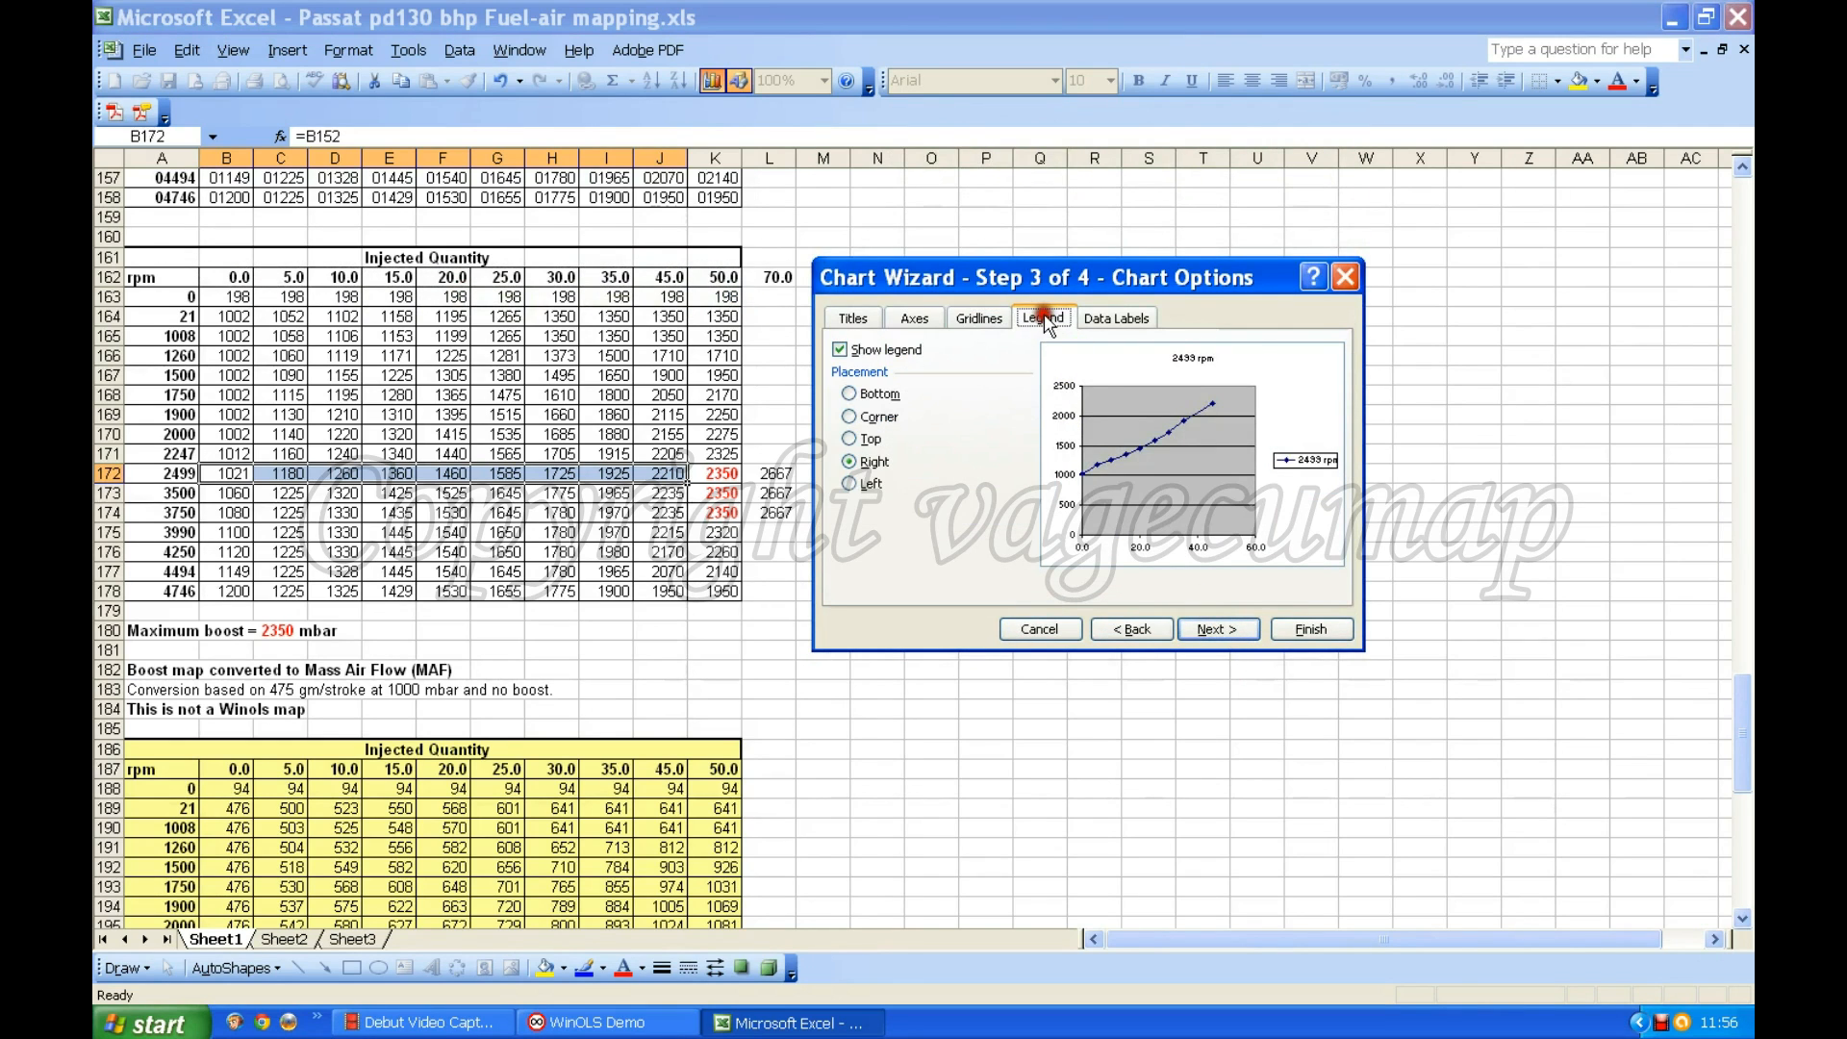
{"action": "left_click", "coordinate": [979, 321]}
{"action": "left_click", "coordinate": [849, 369]}
{"action": "left_click", "coordinate": [848, 390]}
{"action": "left_click", "coordinate": [849, 460]}
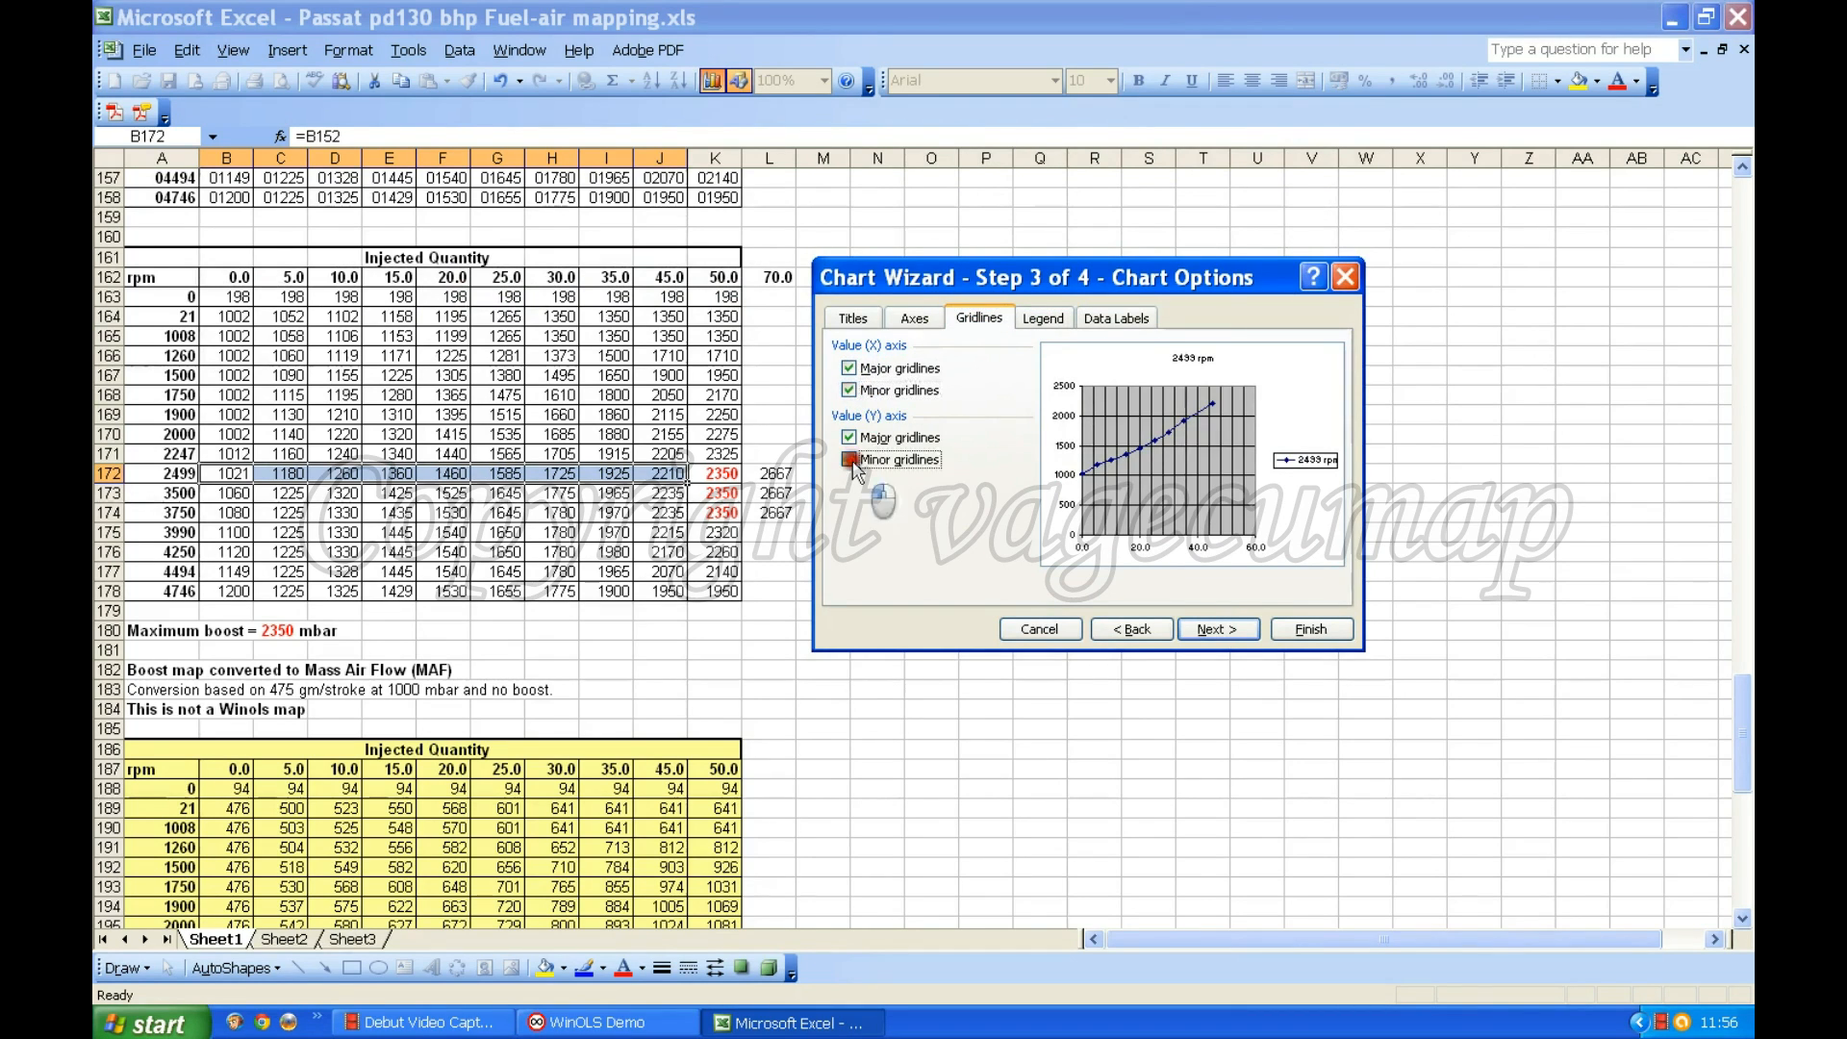
{"action": "left_click", "coordinate": [1312, 630]}
Step: Place the 2499 rpm chart beside the boost map, clear of the table, and enlarge it slightly
{"action": "left_click_drag", "start_coordinate": [1093, 399], "coordinate": [1400, 281]}
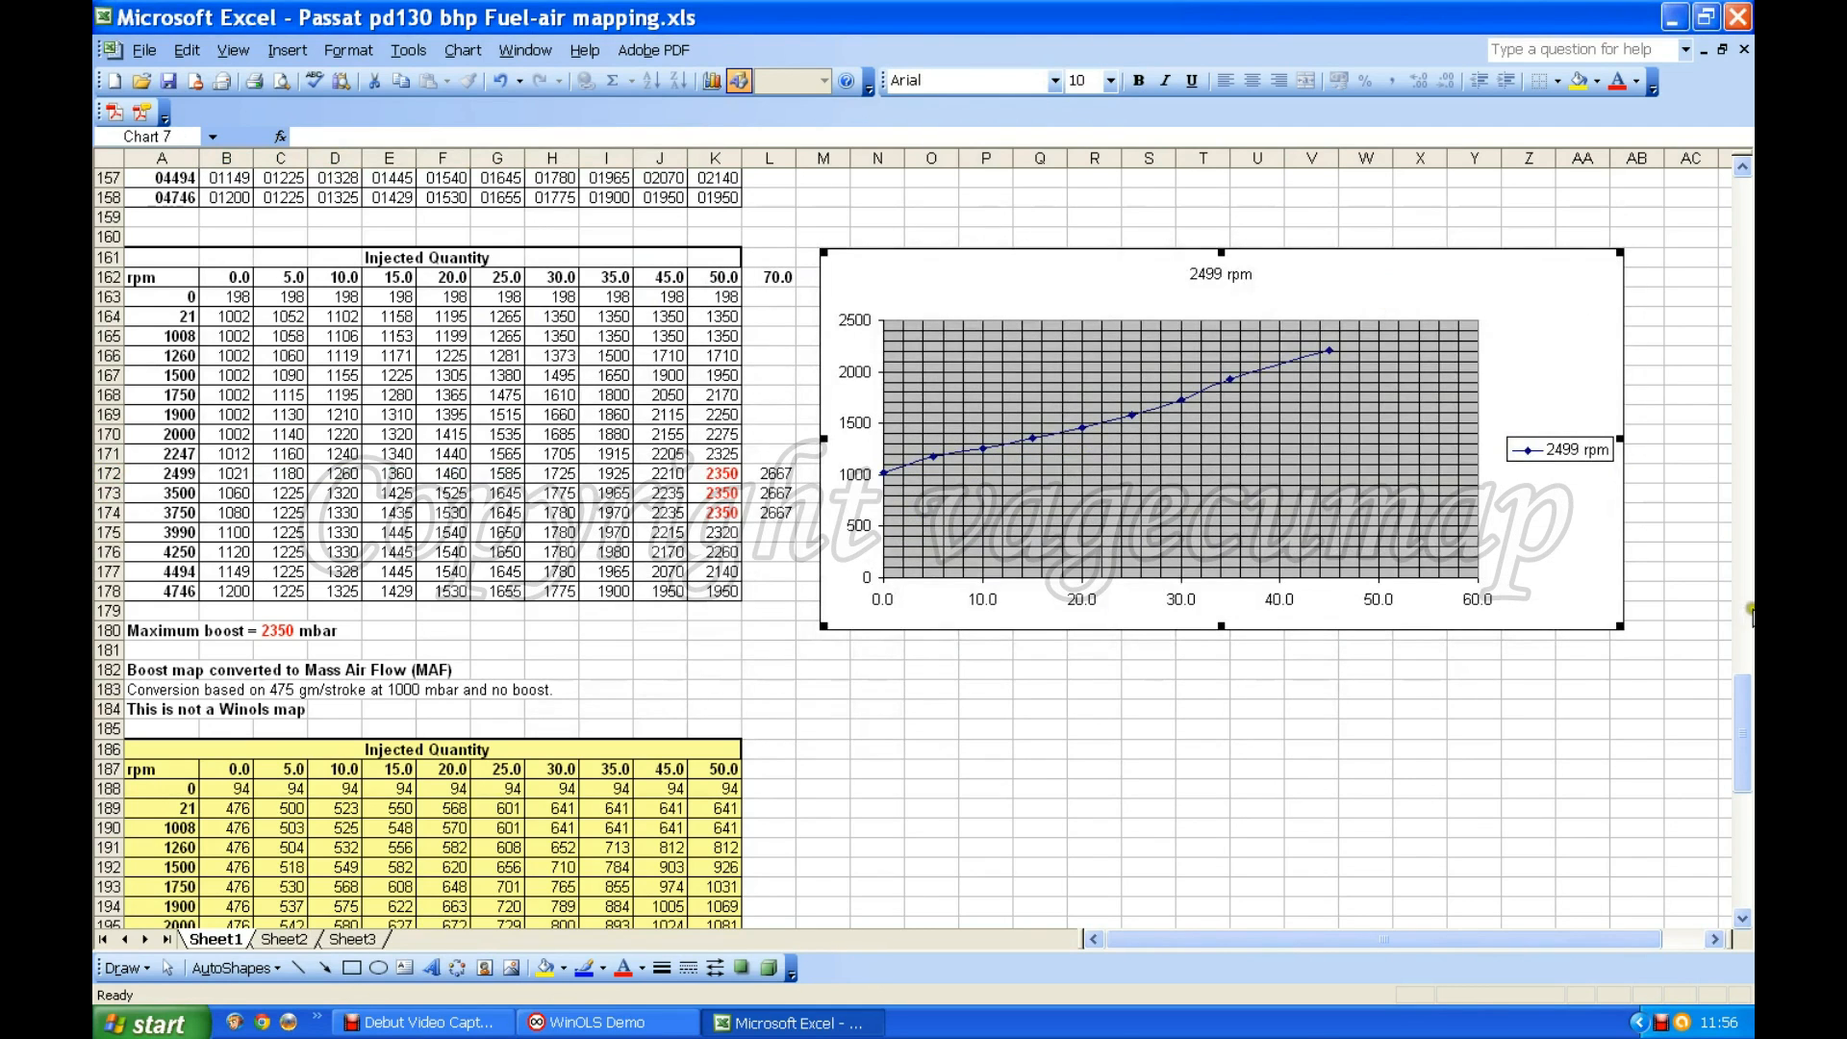
{"action": "left_click_drag", "start_coordinate": [1622, 627], "coordinate": [1653, 667]}
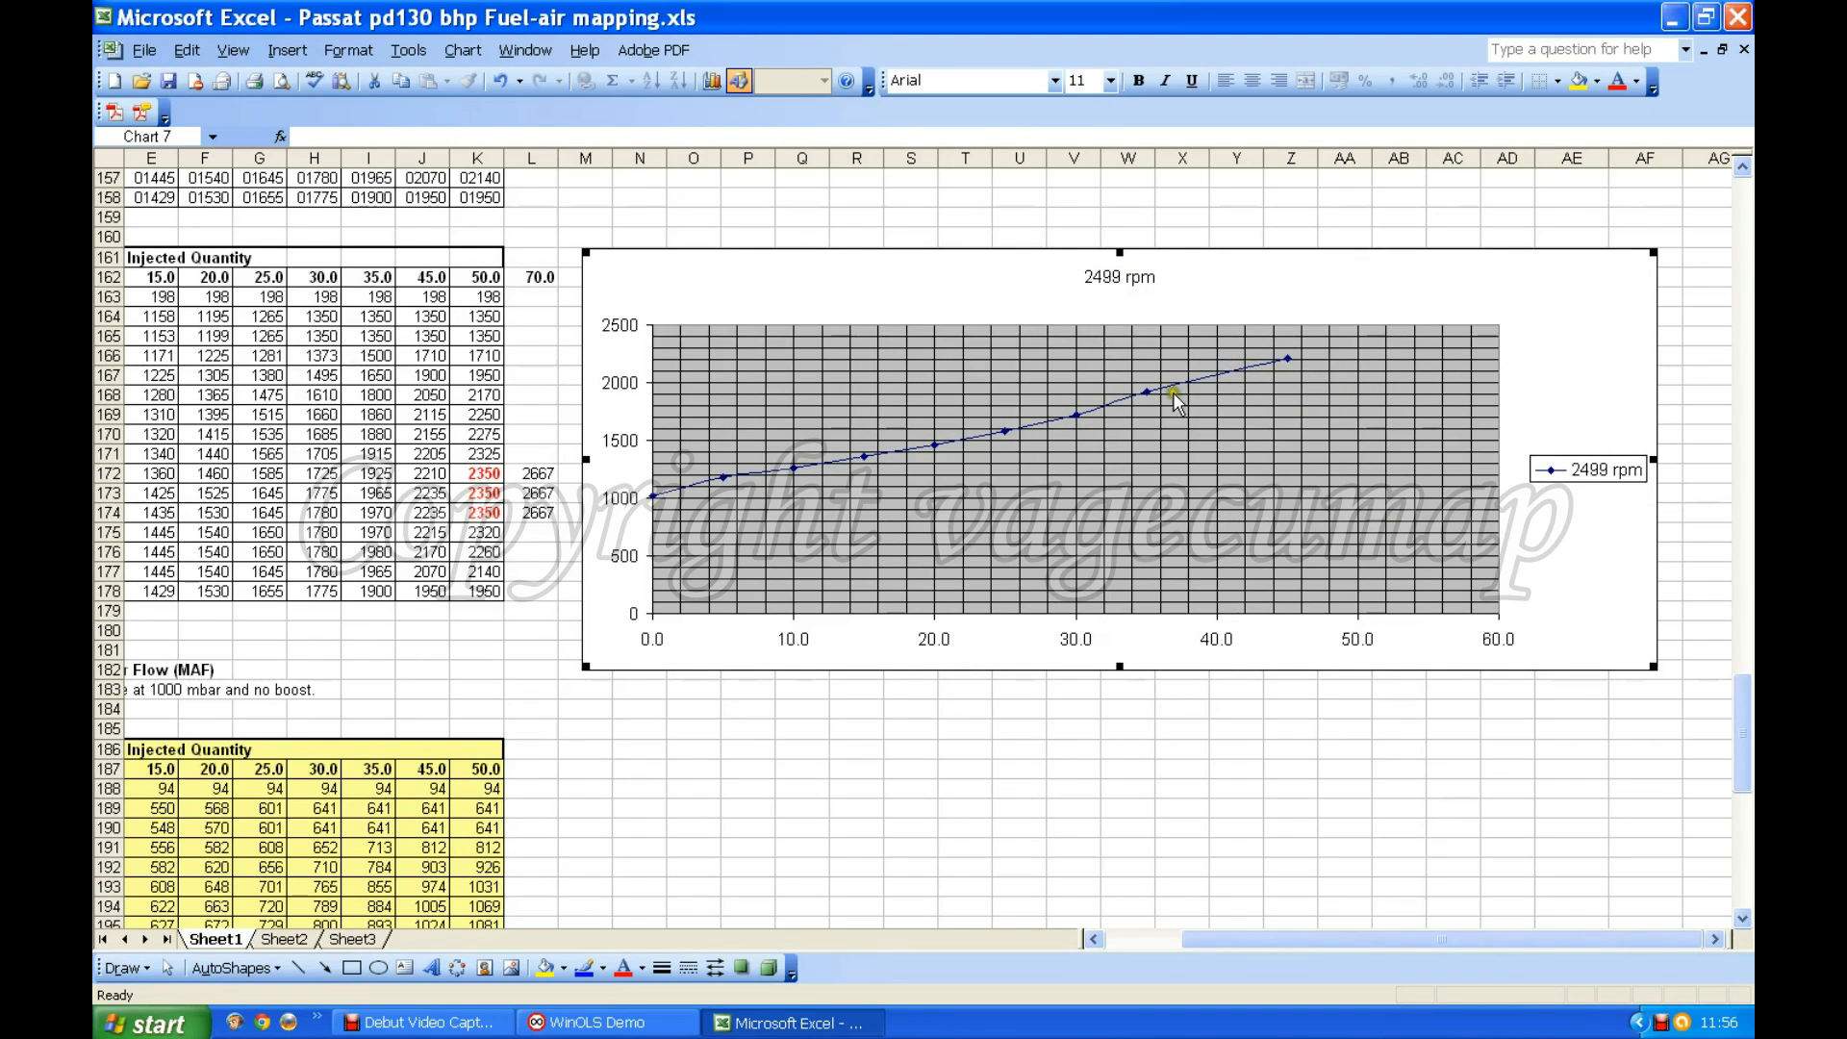
Step: Examine where the 2499 rpm boost curve would continue beyond its last plotted point, against the boost value for injected quantity 70
{"action": "left_click", "coordinate": [1288, 351]}
{"action": "left_click", "coordinate": [569, 502]}
{"action": "left_click", "coordinate": [1409, 414]}
{"action": "left_click", "coordinate": [1486, 298]}
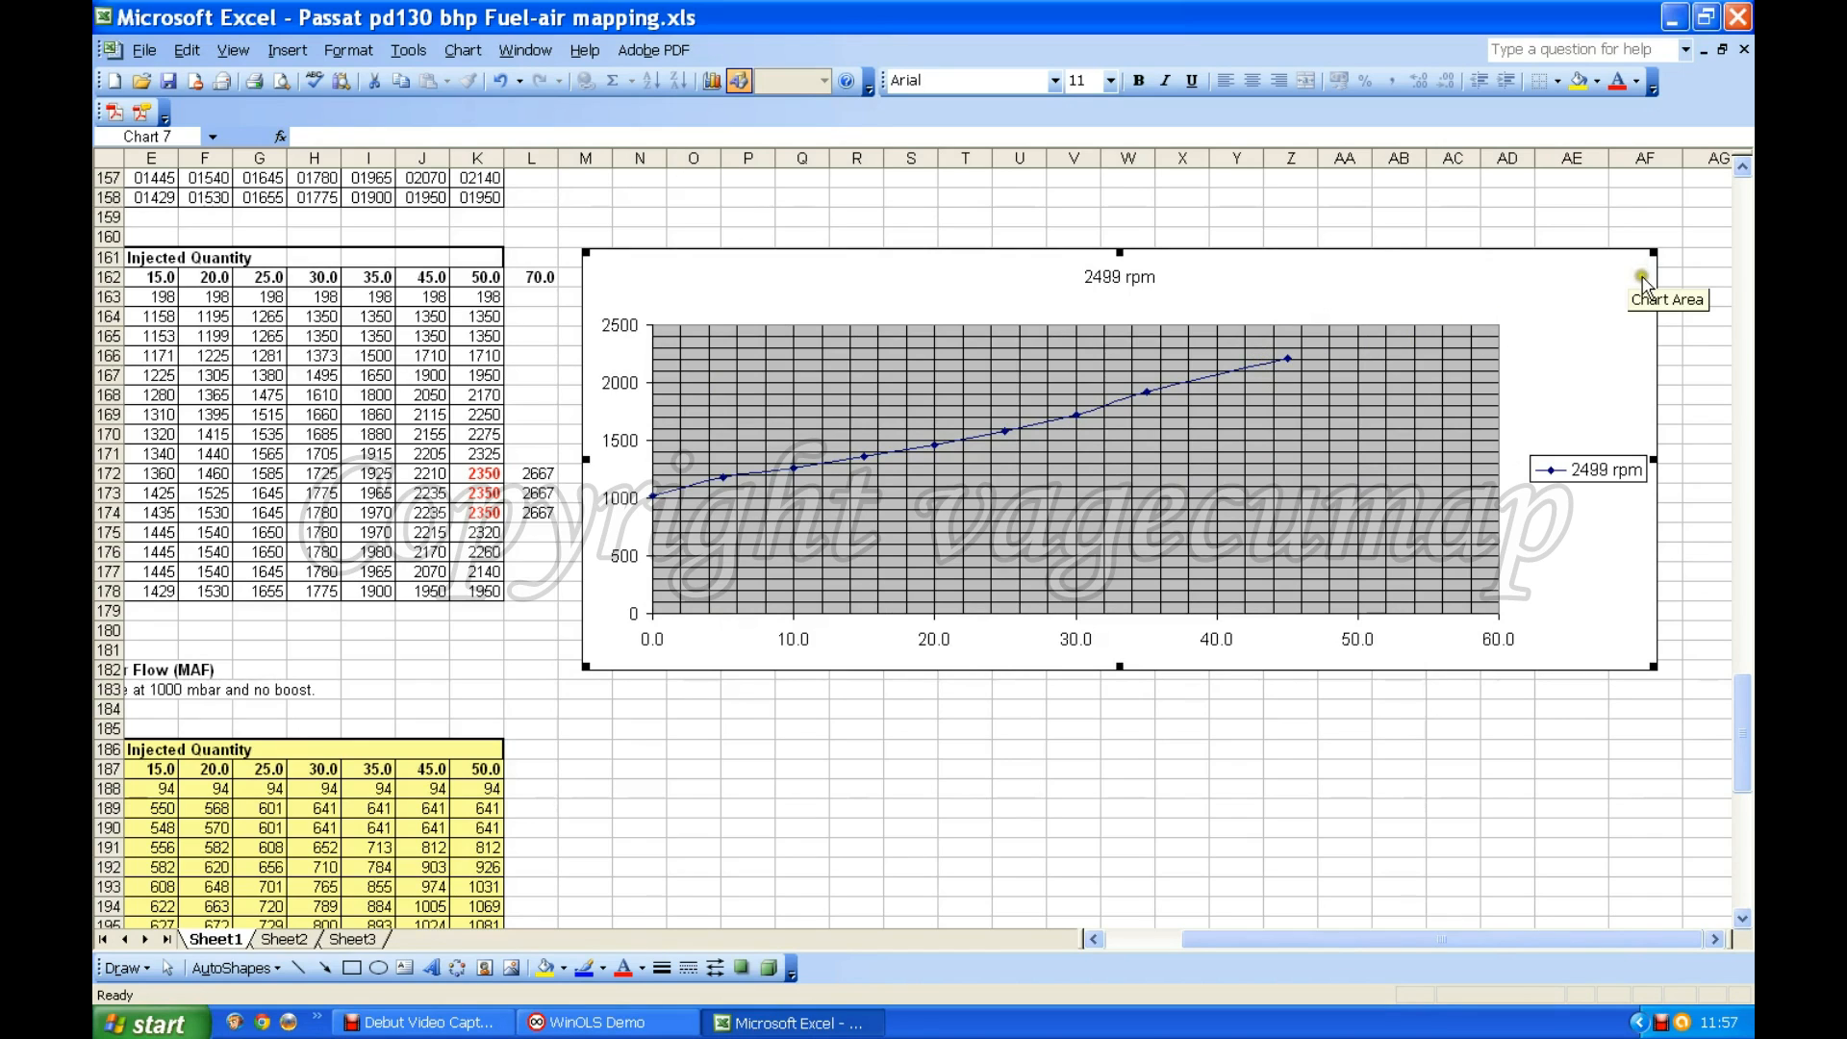
{"action": "left_click", "coordinate": [1583, 280]}
{"action": "left_click", "coordinate": [1525, 315]}
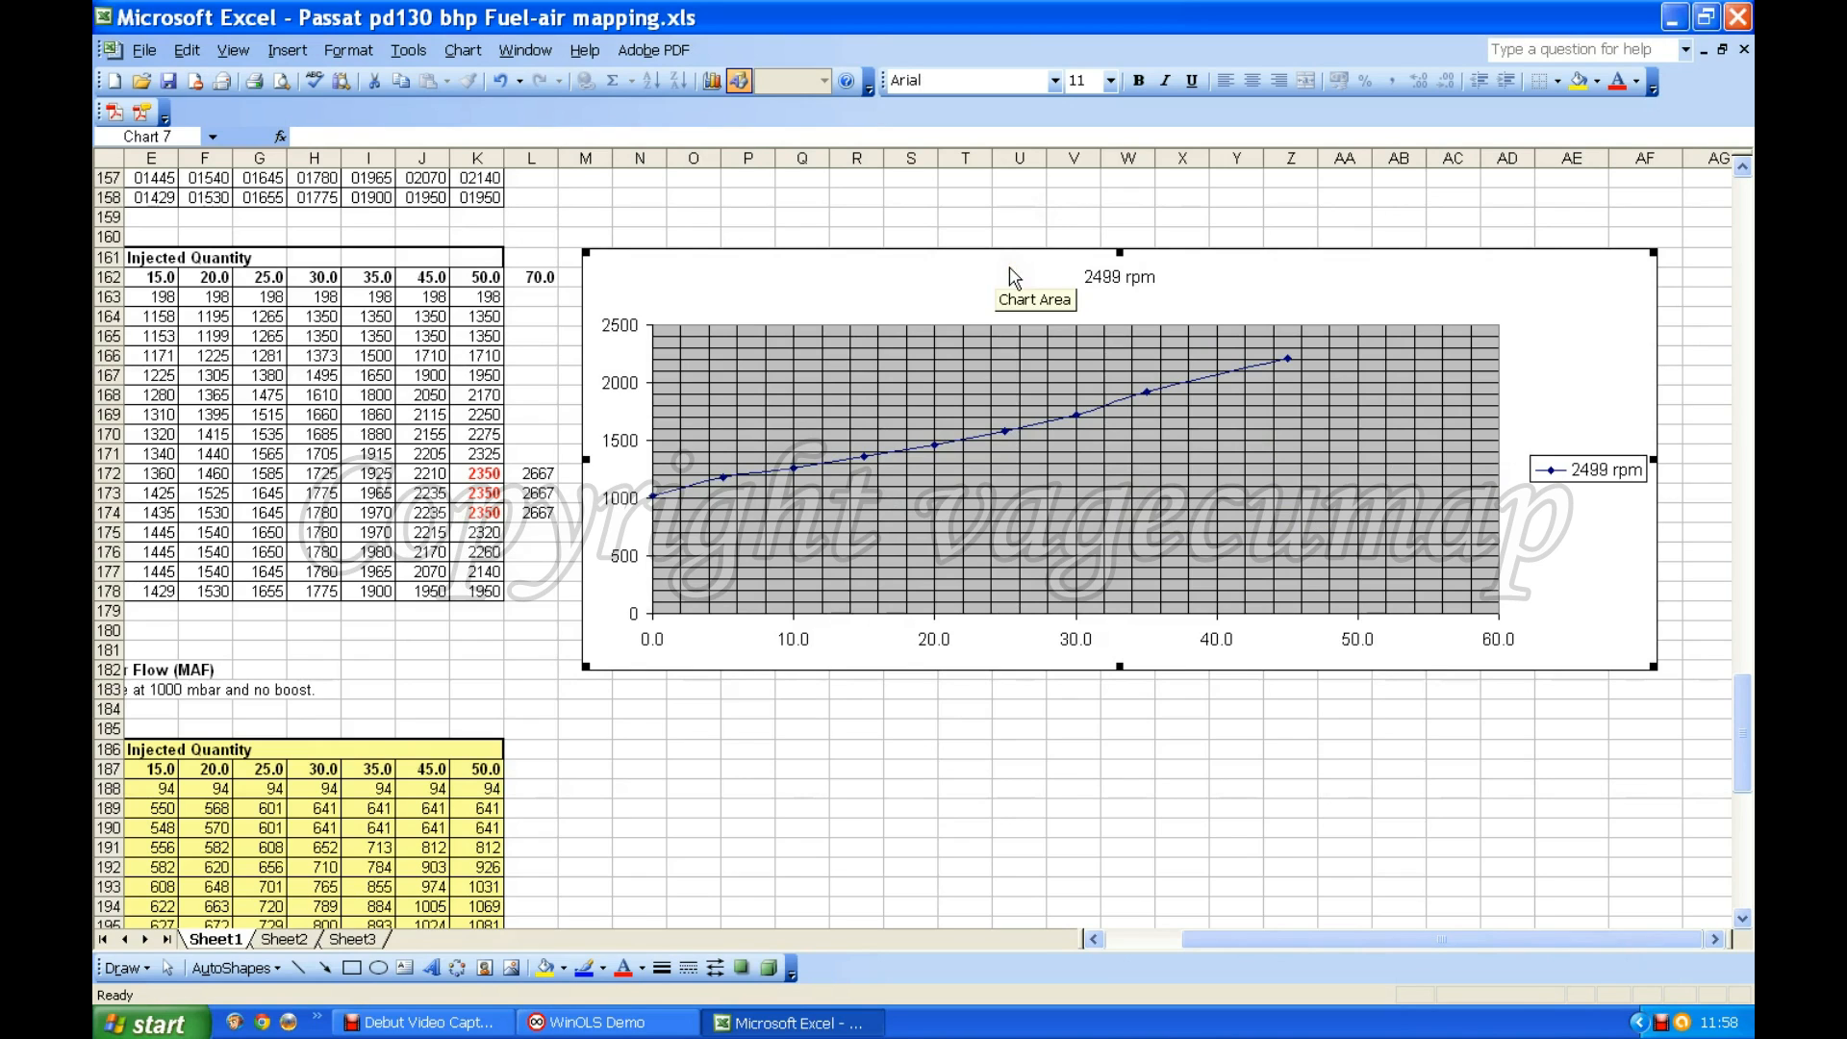
Step: Delete the 2499 rpm chart from the sheet
{"action": "key", "text": "Delete"}
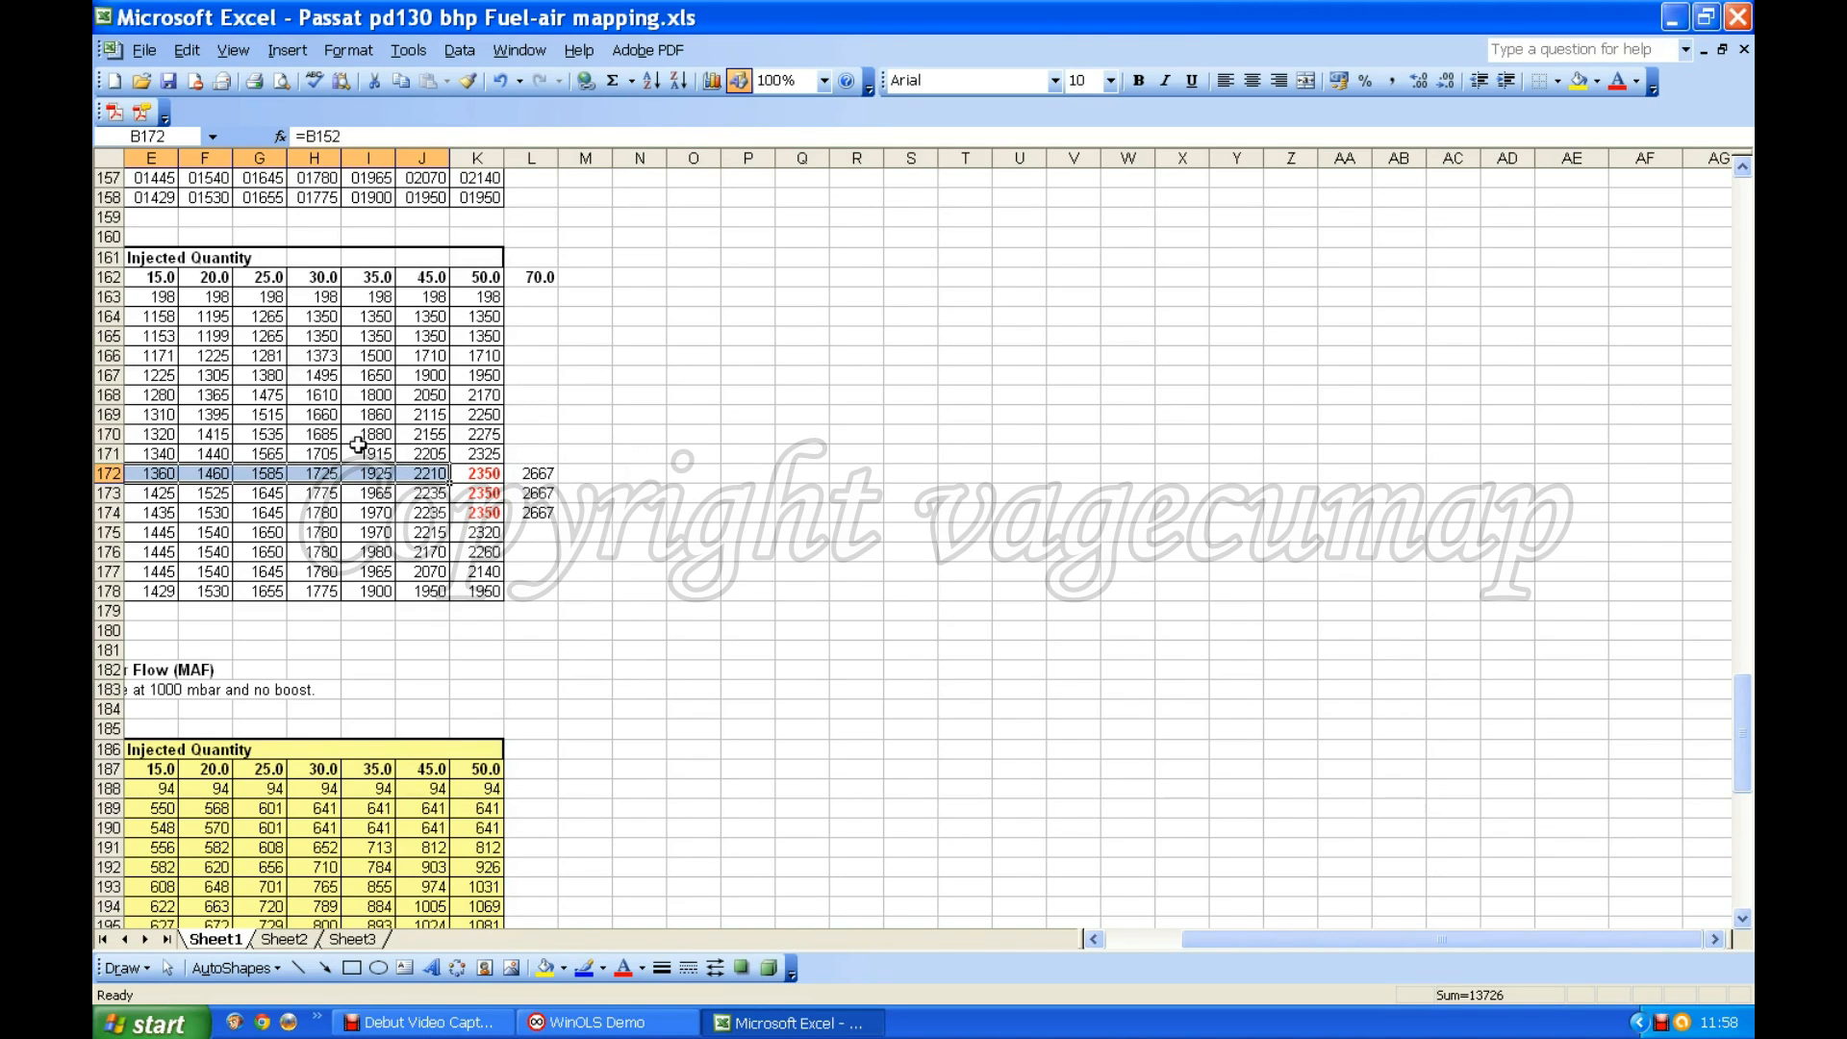
{"action": "key", "text": "Delete"}
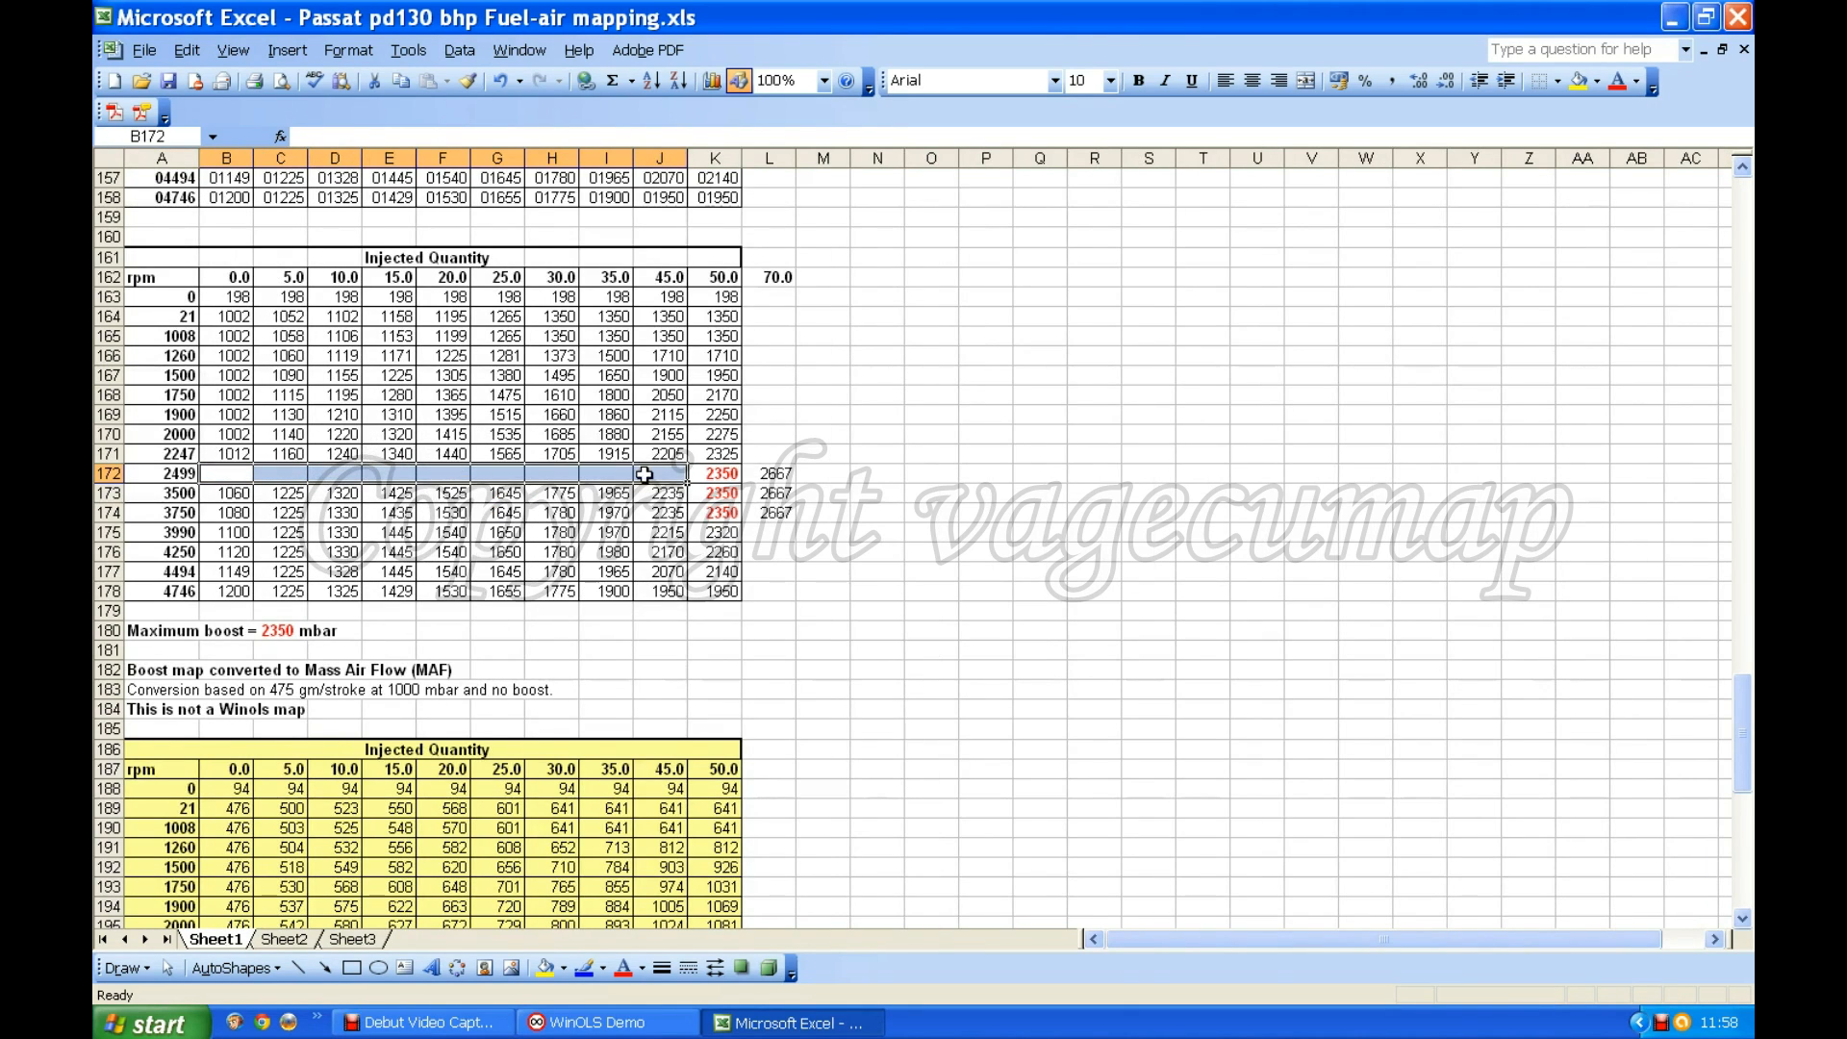
{"action": "left_click", "coordinate": [658, 436]}
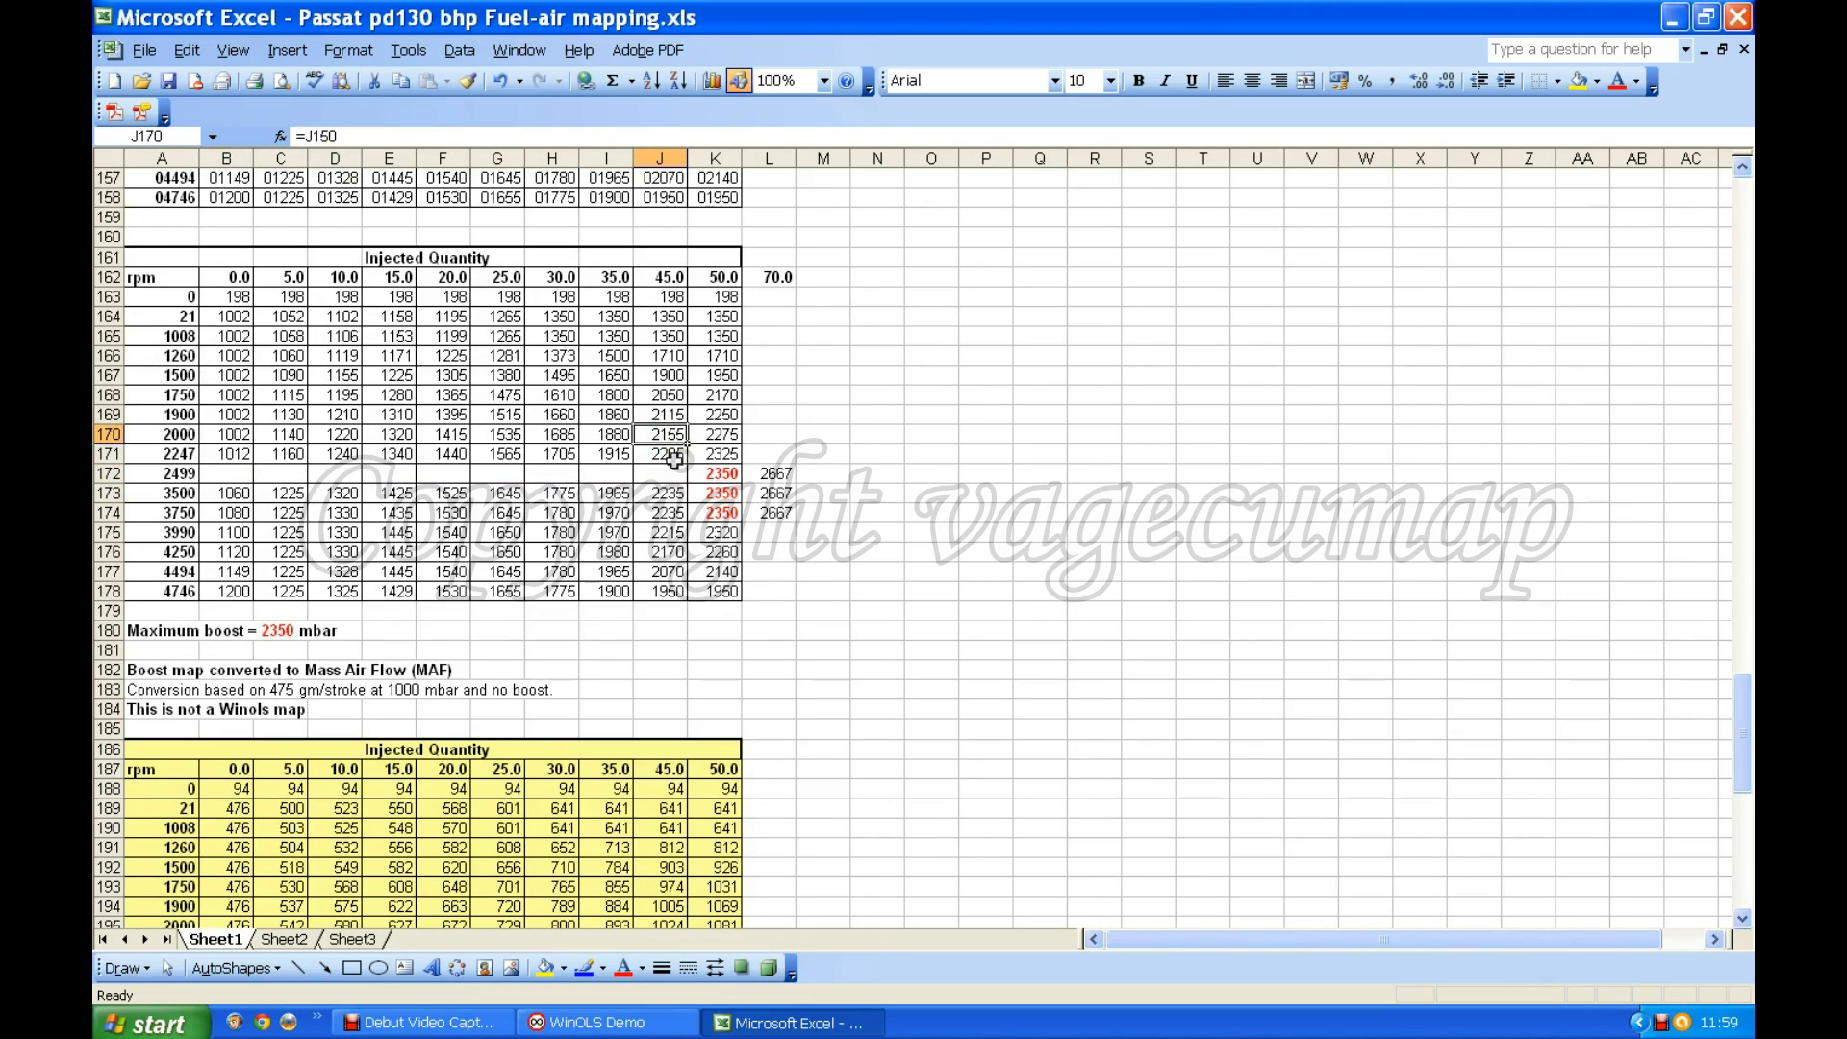
{"action": "left_click", "coordinate": [501, 81]}
{"action": "left_click", "coordinate": [896, 496]}
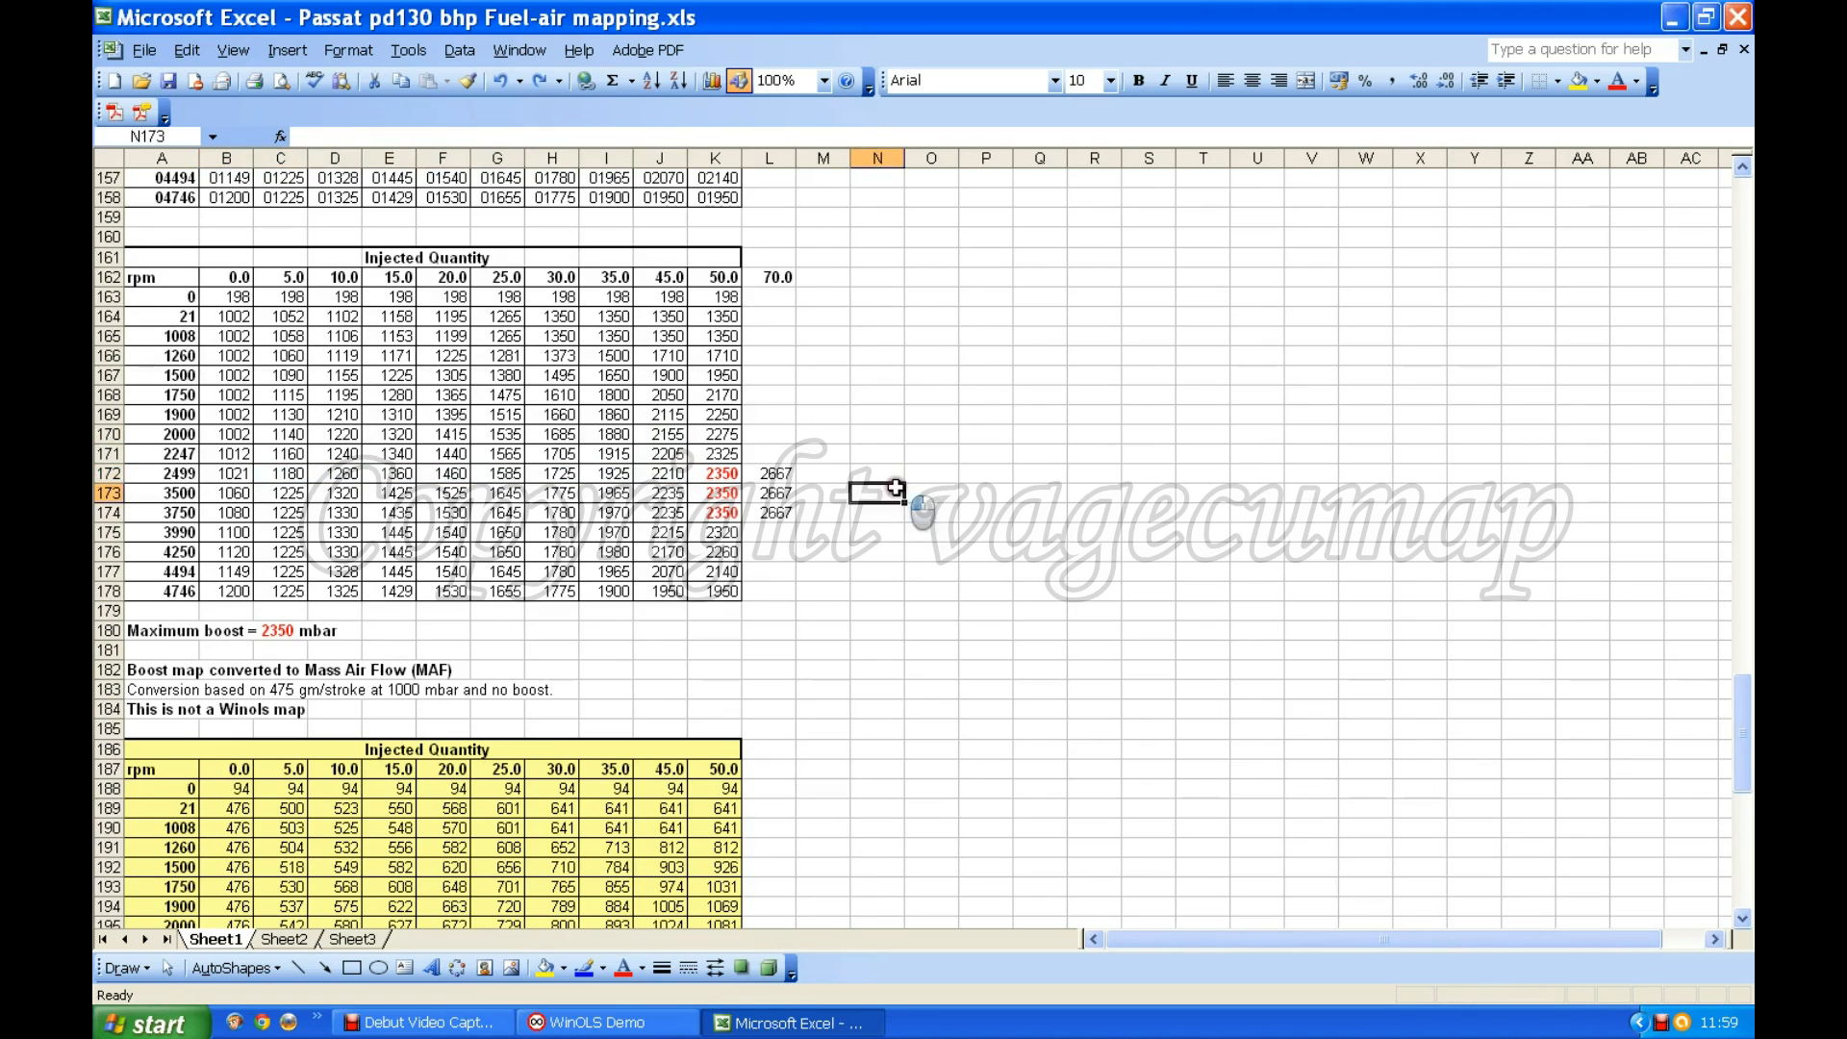